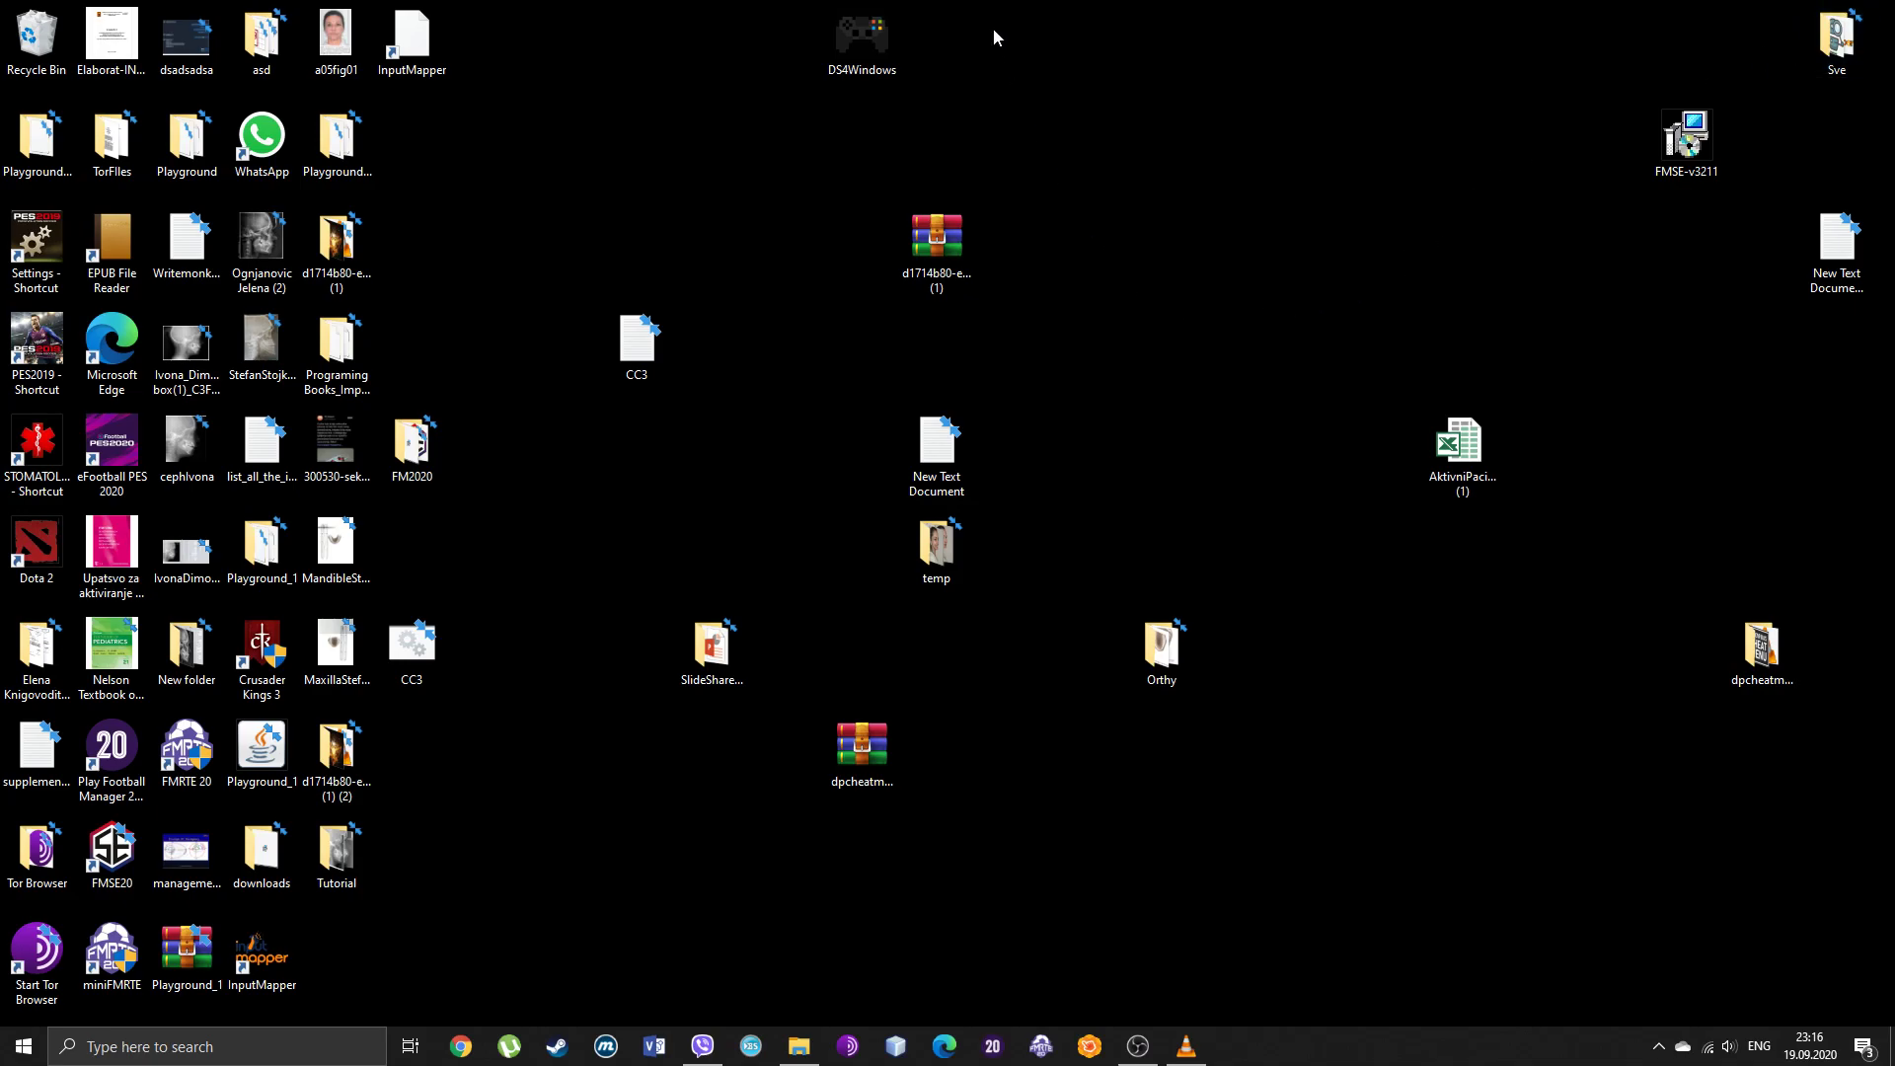
Step: Open the Orthy folder on the desktop and launch OrthyFramework_0_2
{"action": "double_click", "coordinate": [1157, 650]}
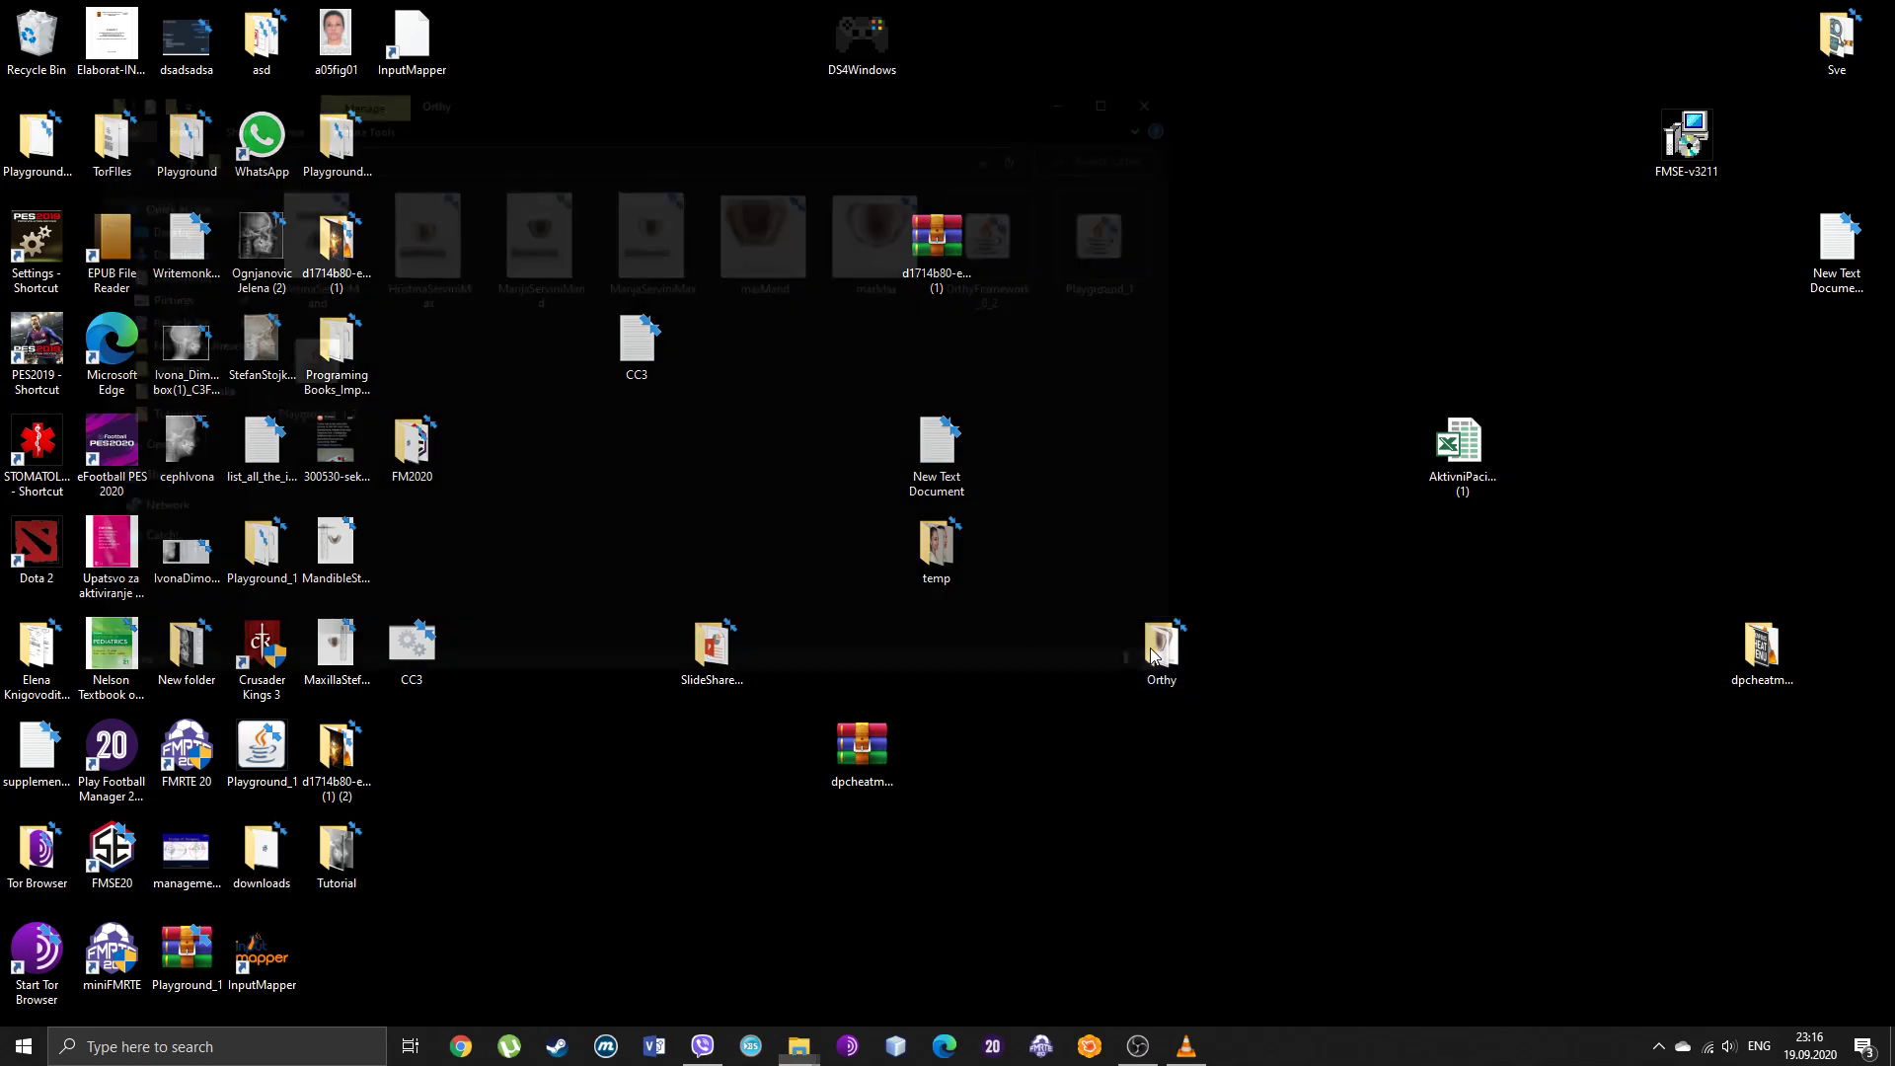
{"action": "left_click", "coordinate": [1126, 96]}
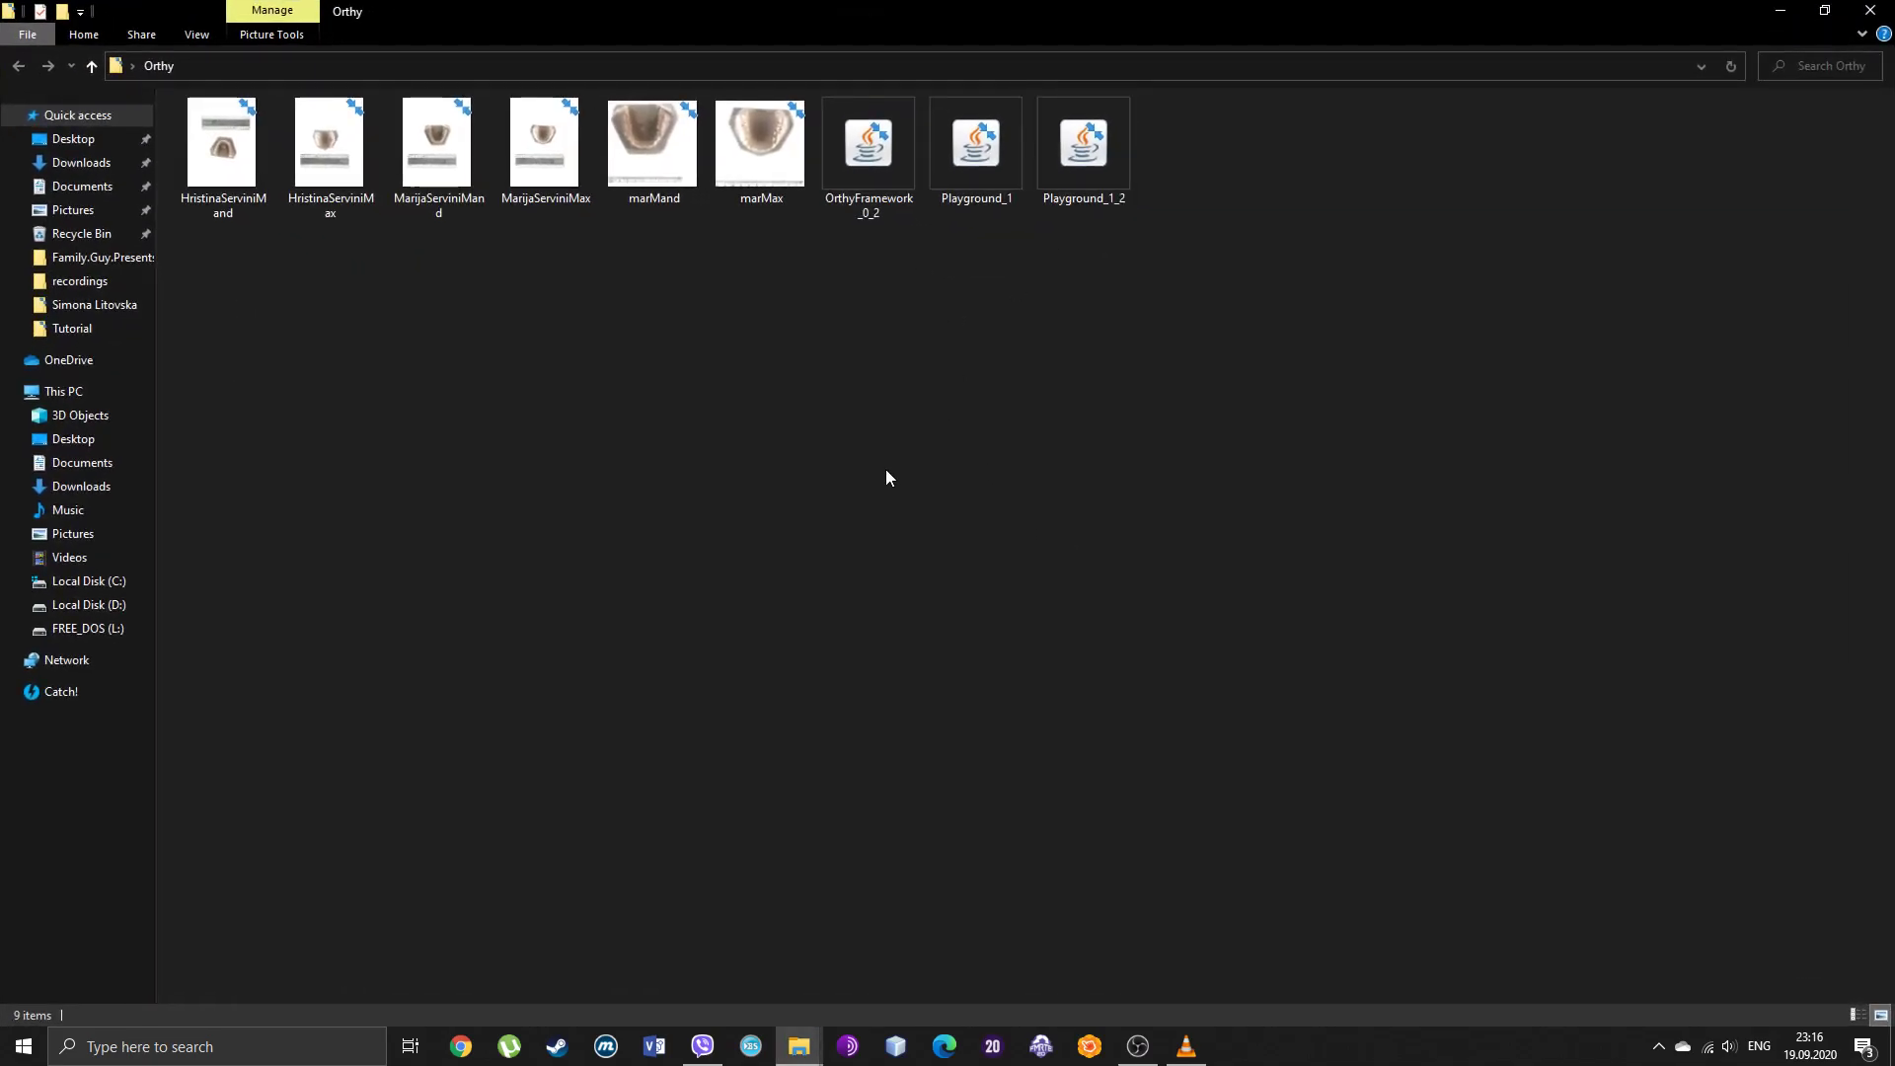
{"action": "double_click", "coordinate": [873, 169]}
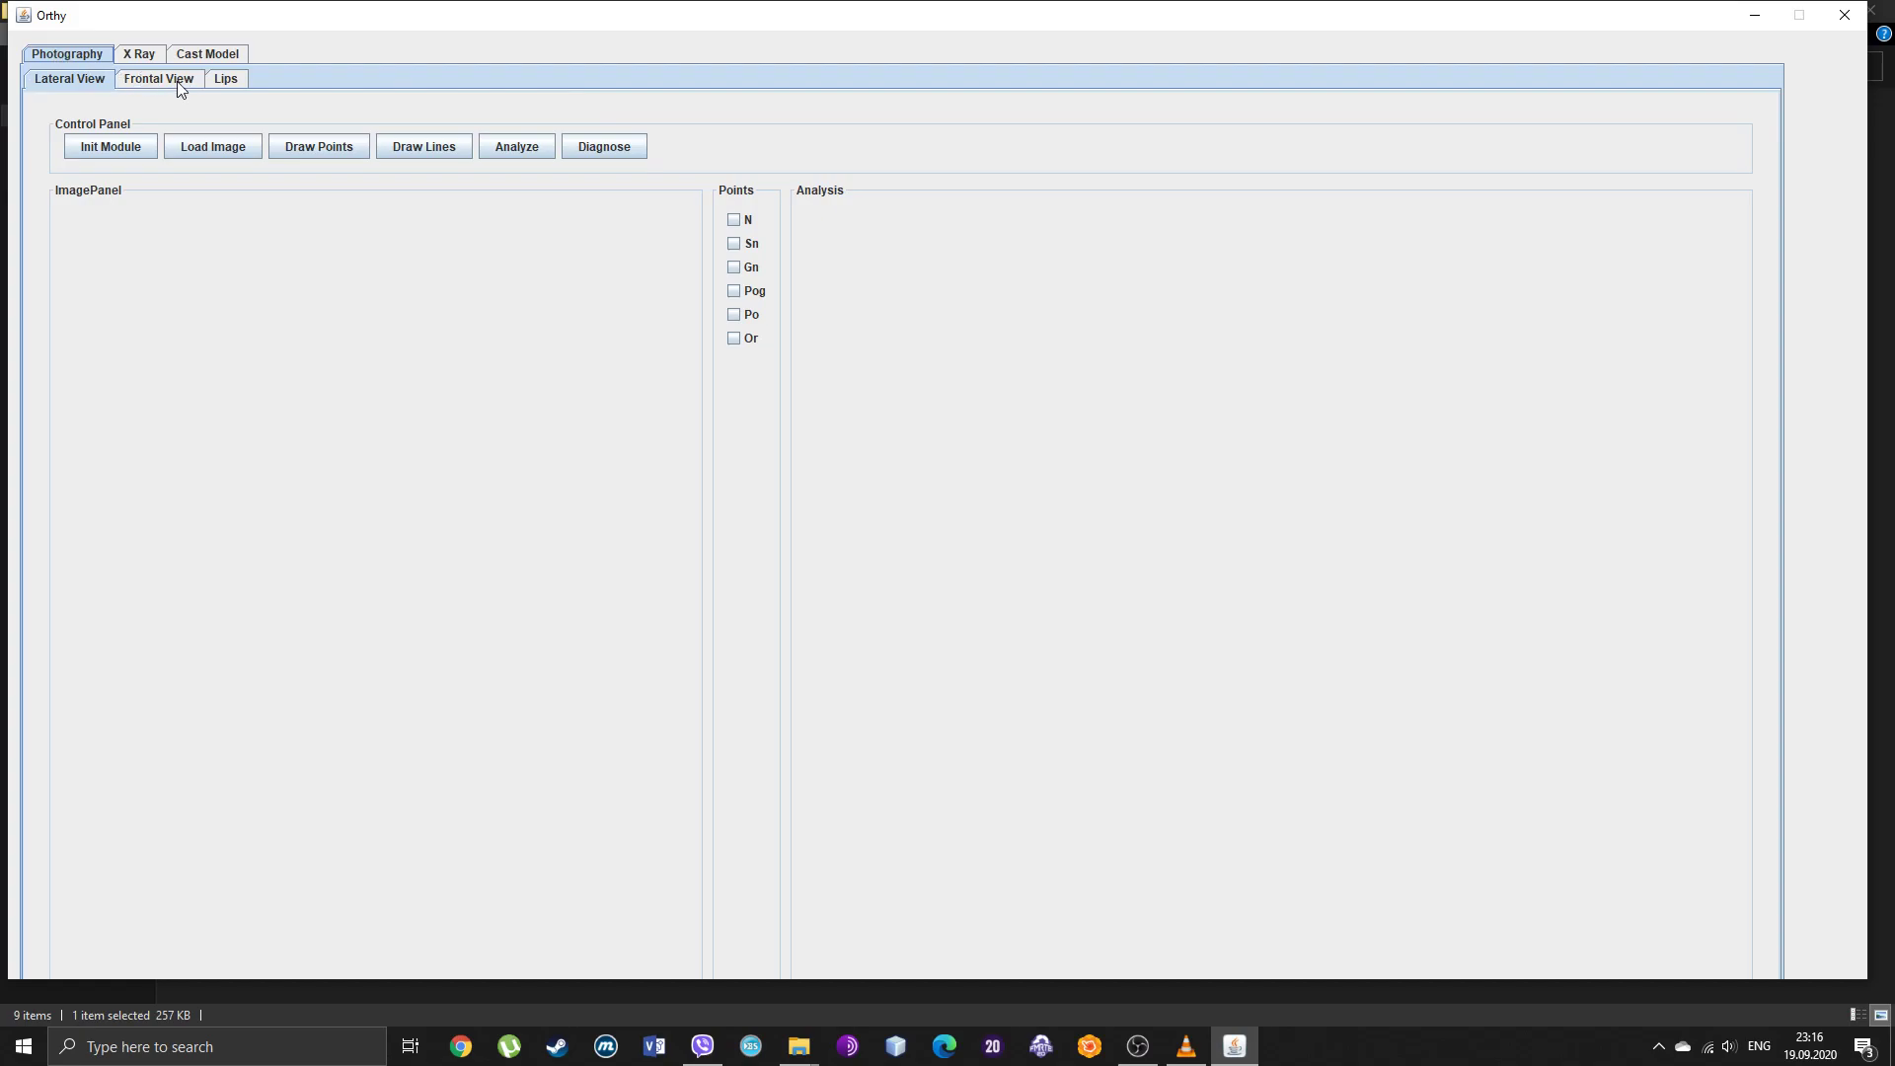
Step: Look through the X Ray, Cast Model and Photography modules, including the photography Lateral View and Frontal View
{"action": "left_click", "coordinate": [138, 56]}
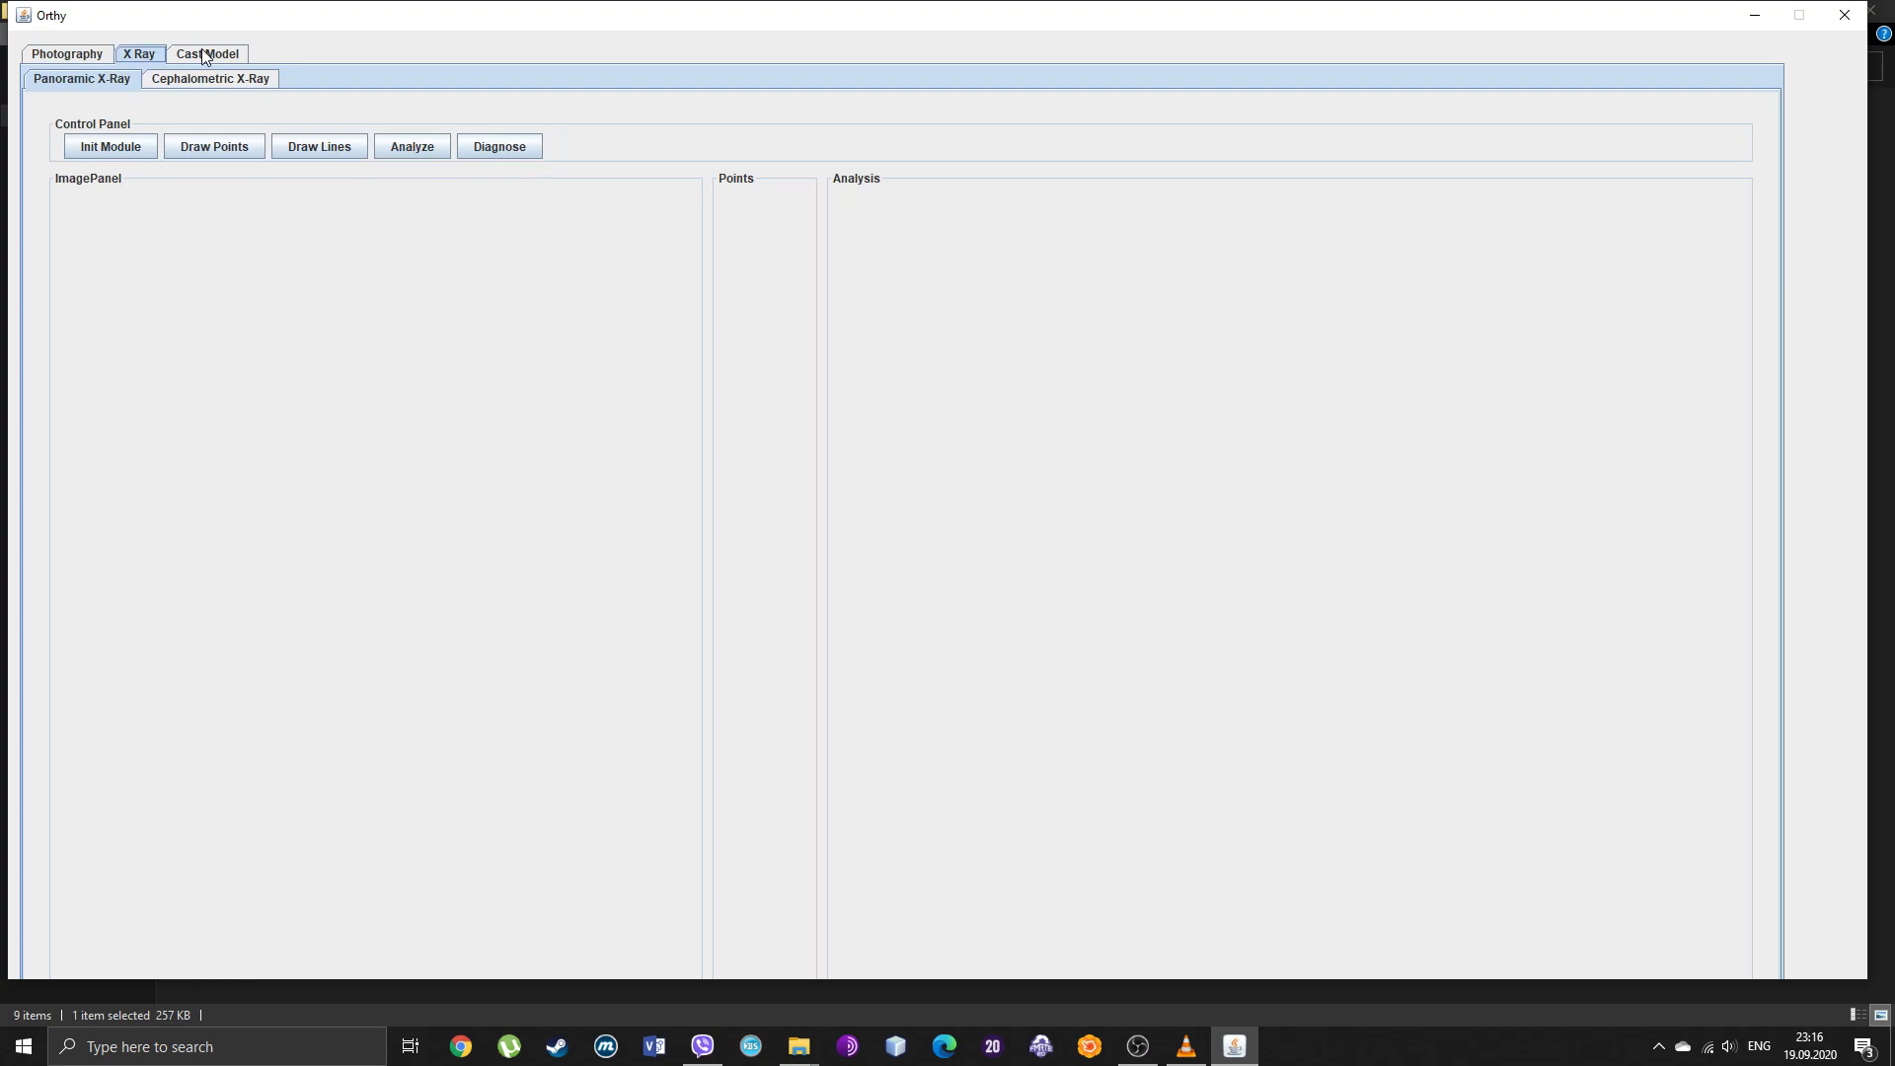
{"action": "left_click", "coordinate": [208, 56]}
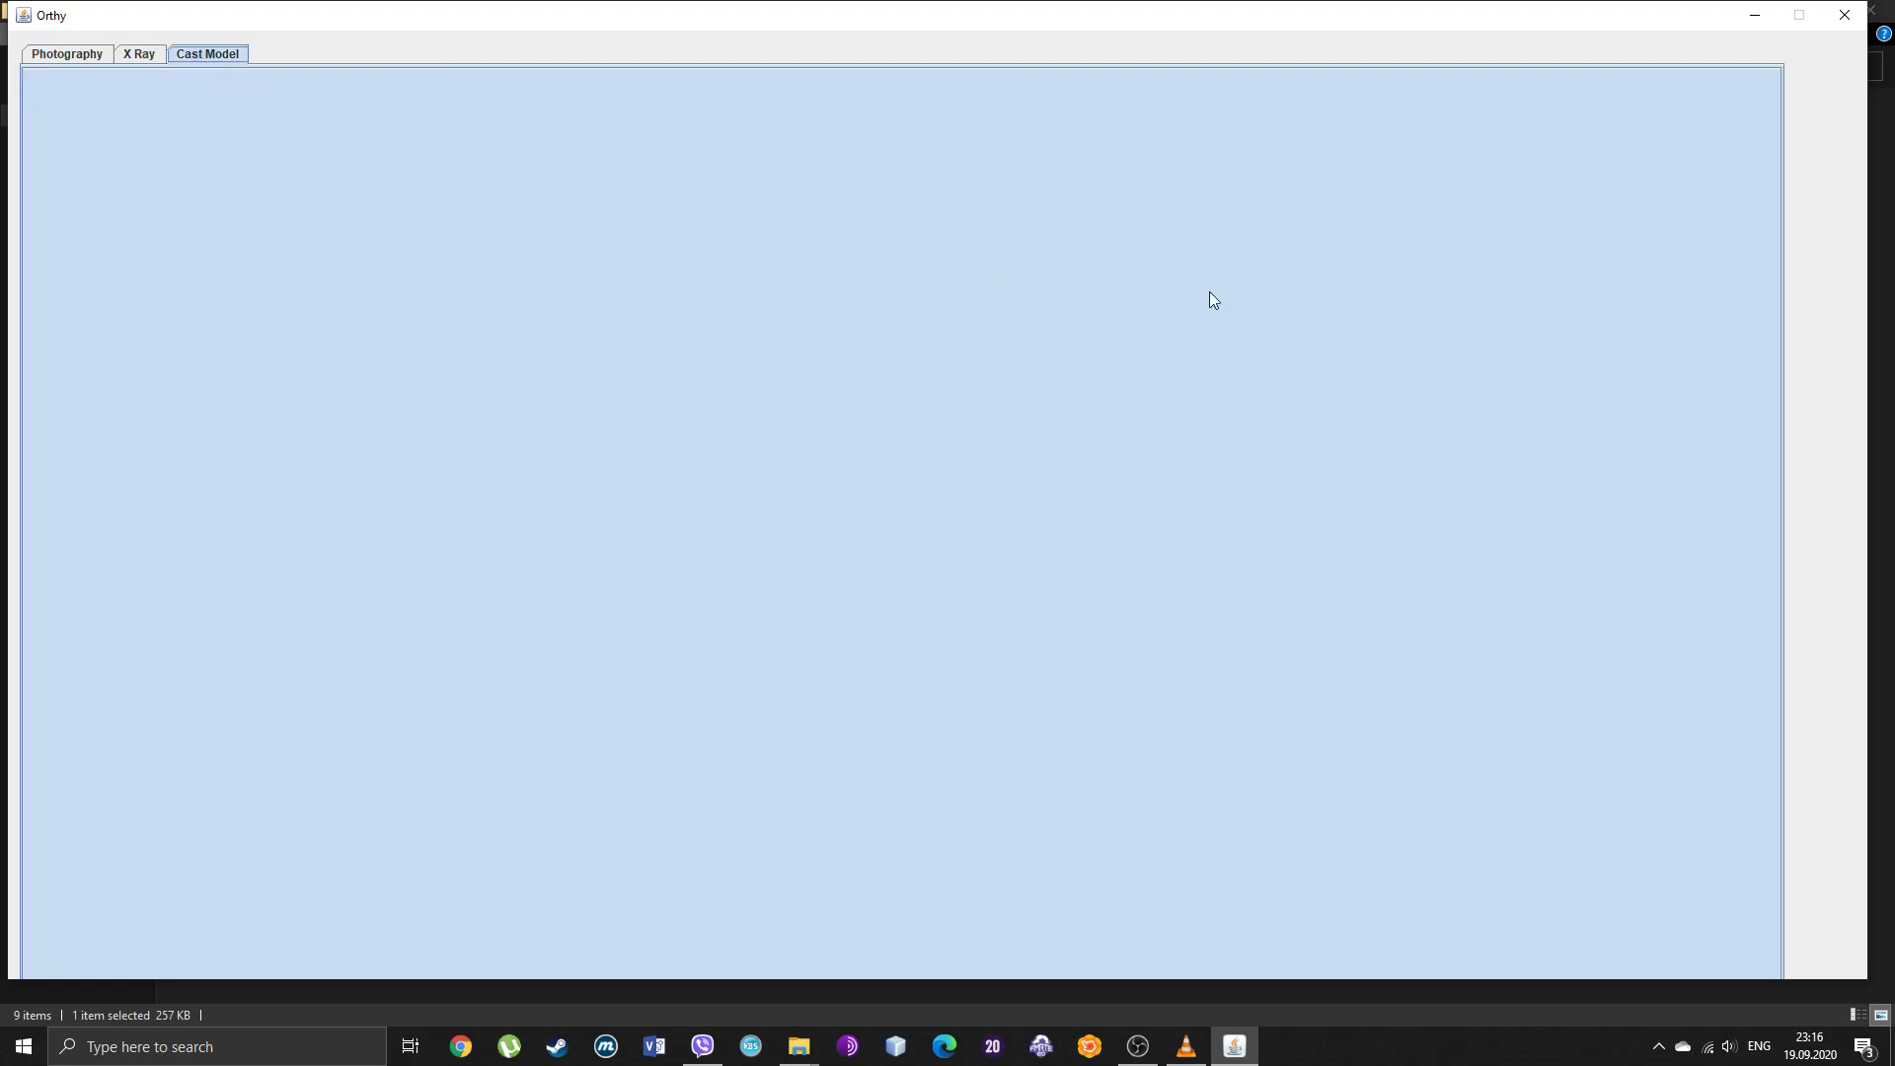
{"action": "left_click", "coordinate": [144, 60]}
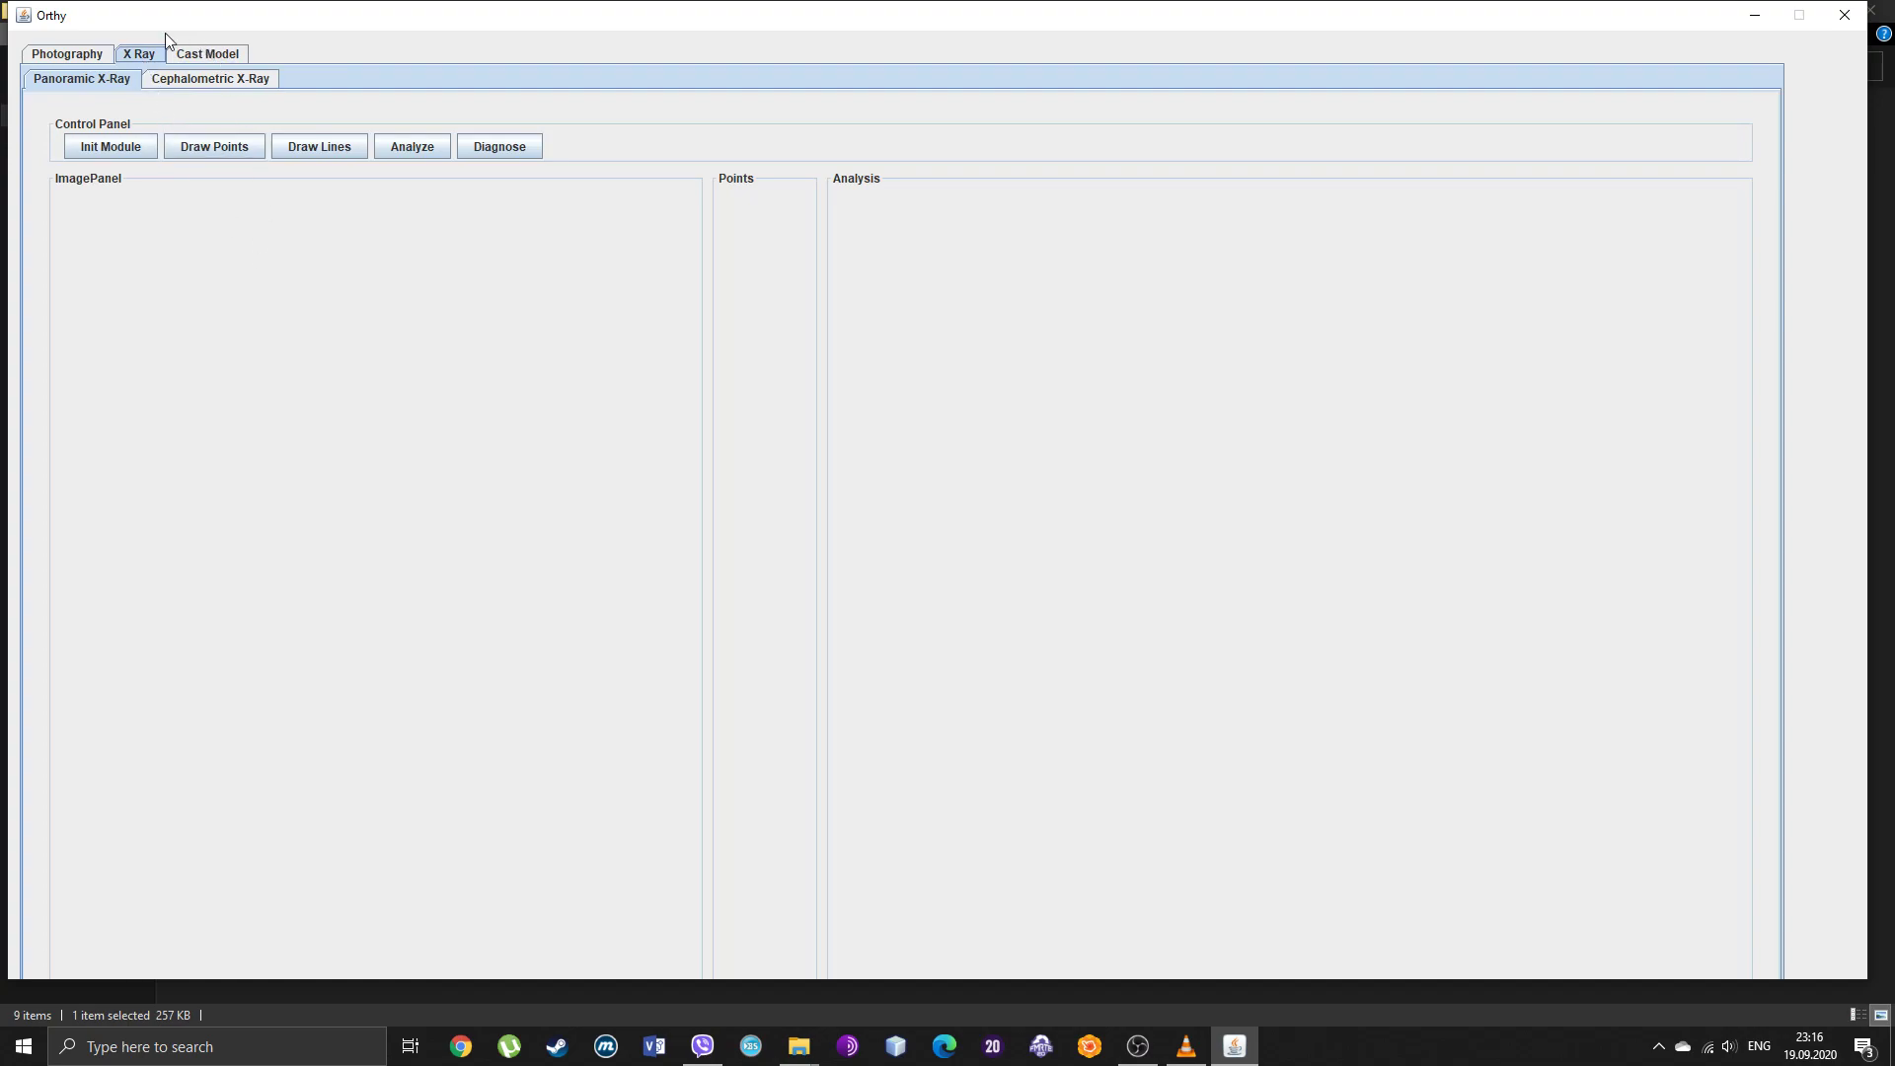
{"action": "left_click", "coordinate": [83, 58]}
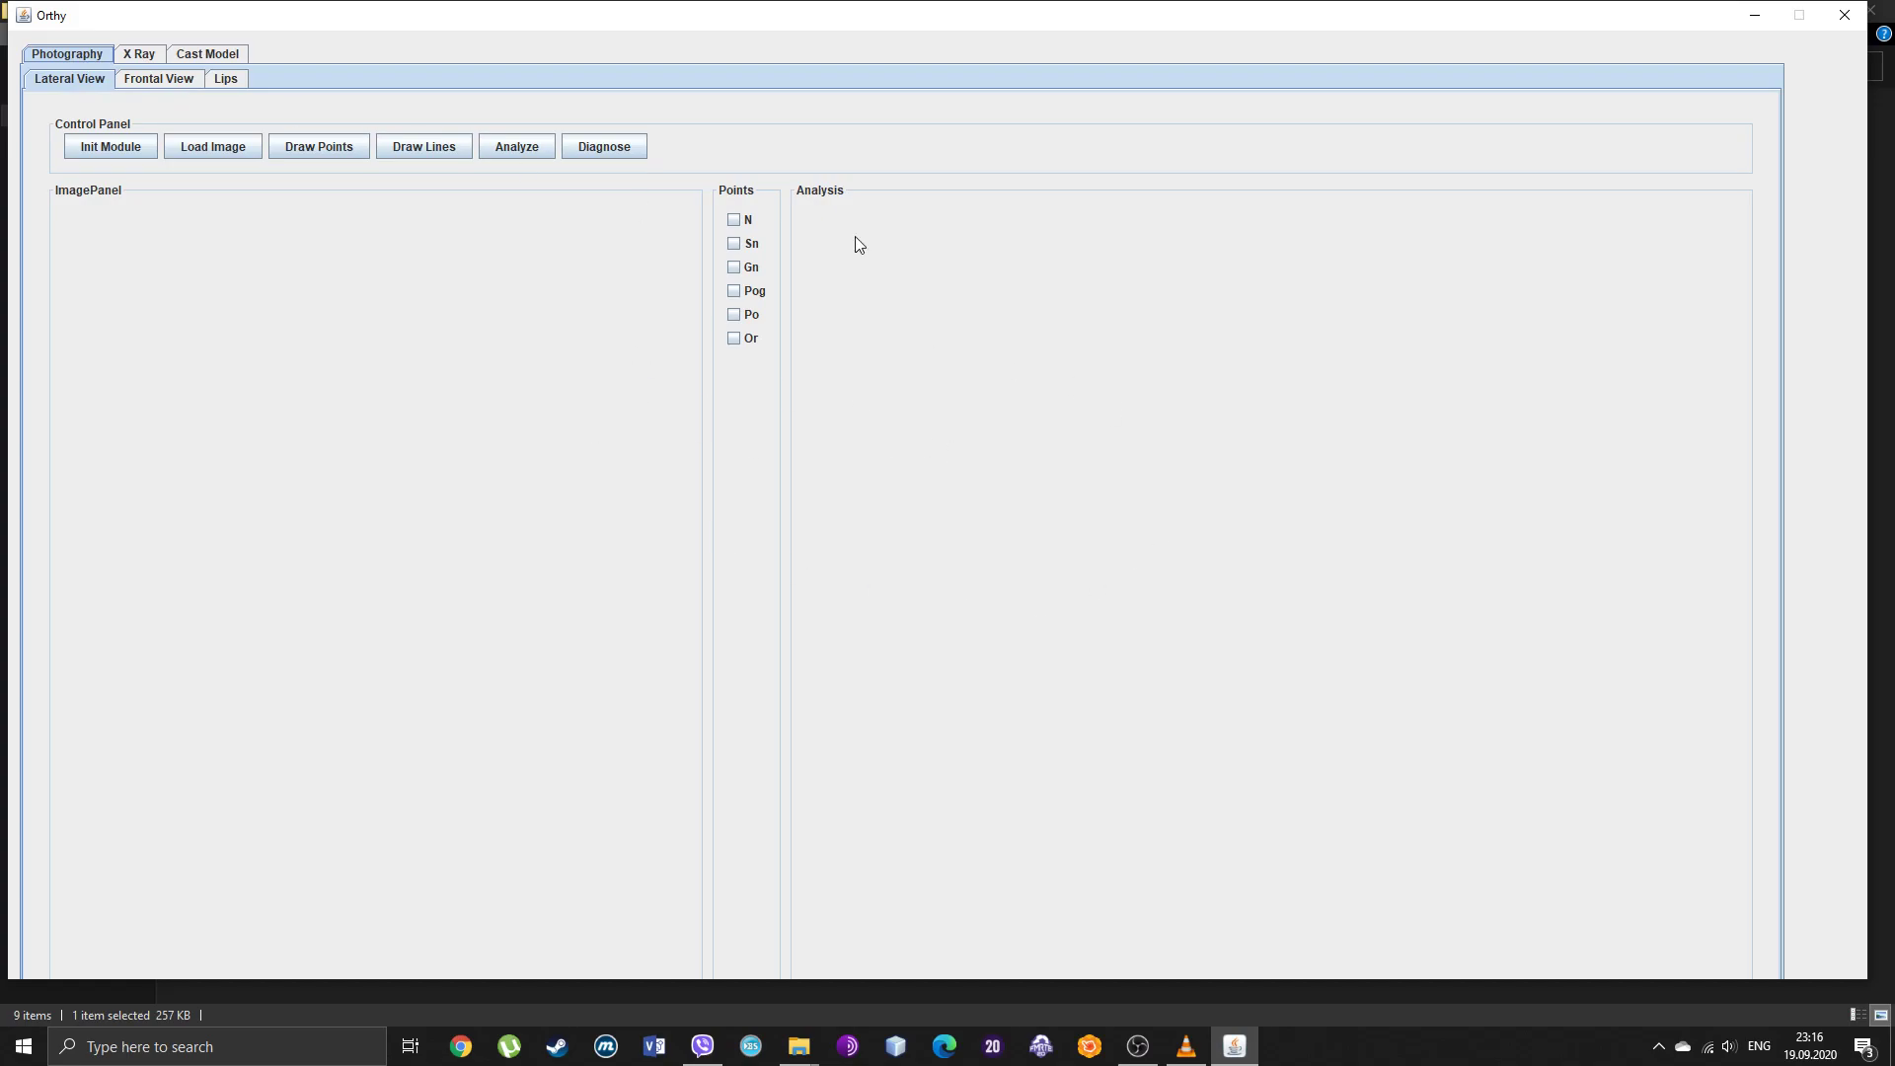
{"action": "left_click", "coordinate": [139, 80]}
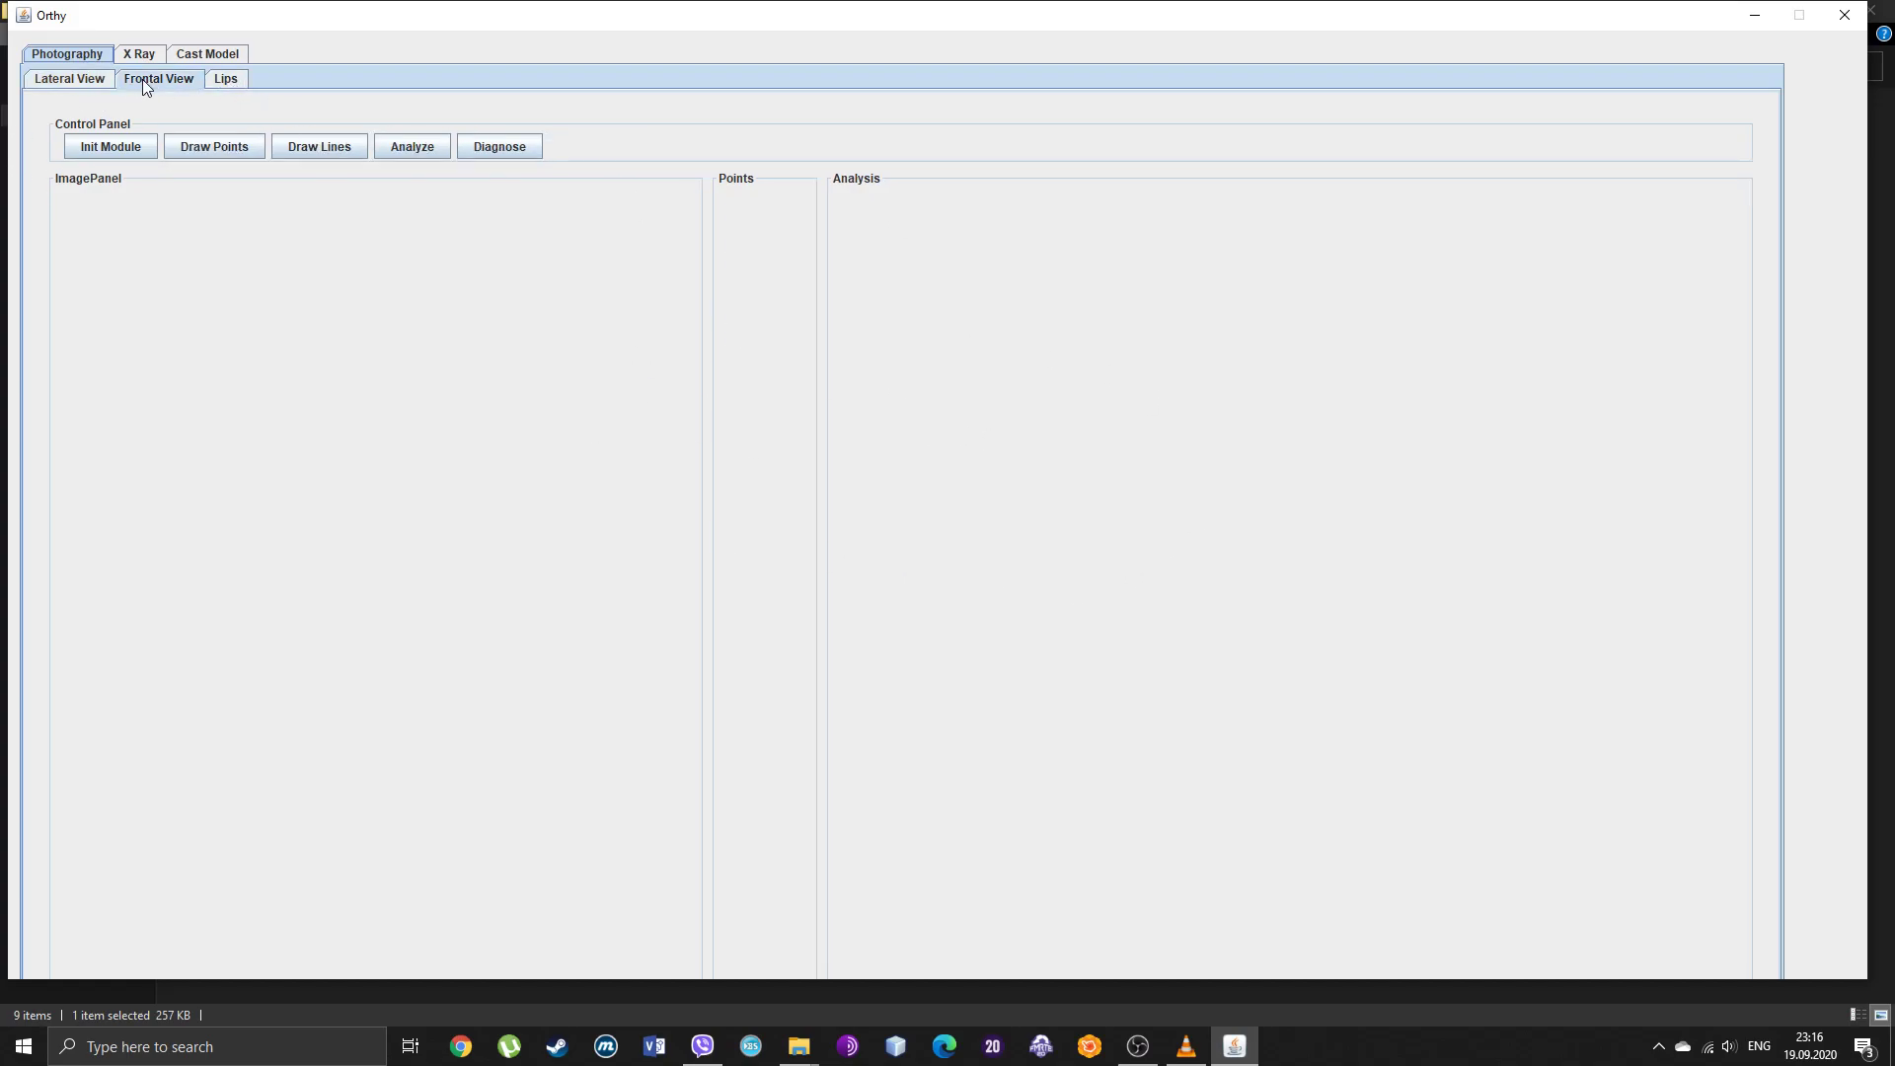
{"action": "left_click", "coordinate": [46, 85]}
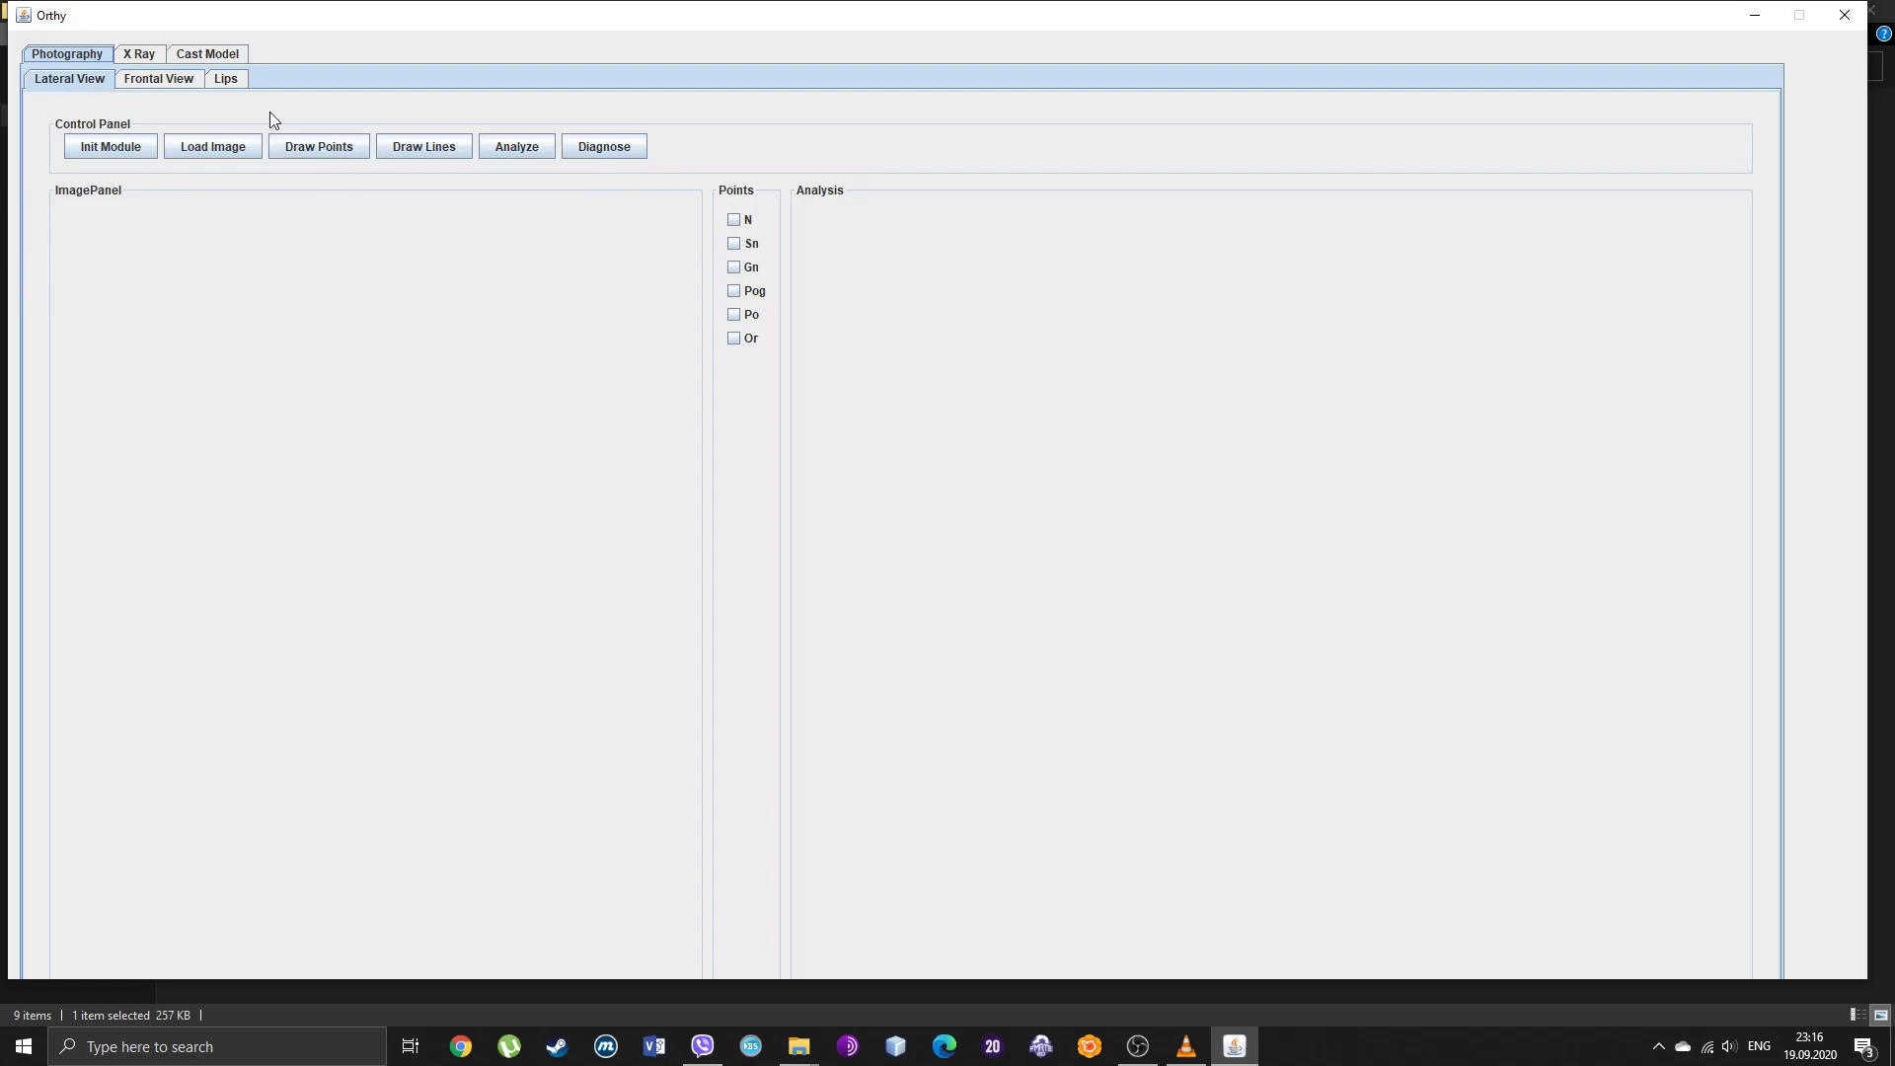
{"action": "left_click", "coordinate": [183, 56]}
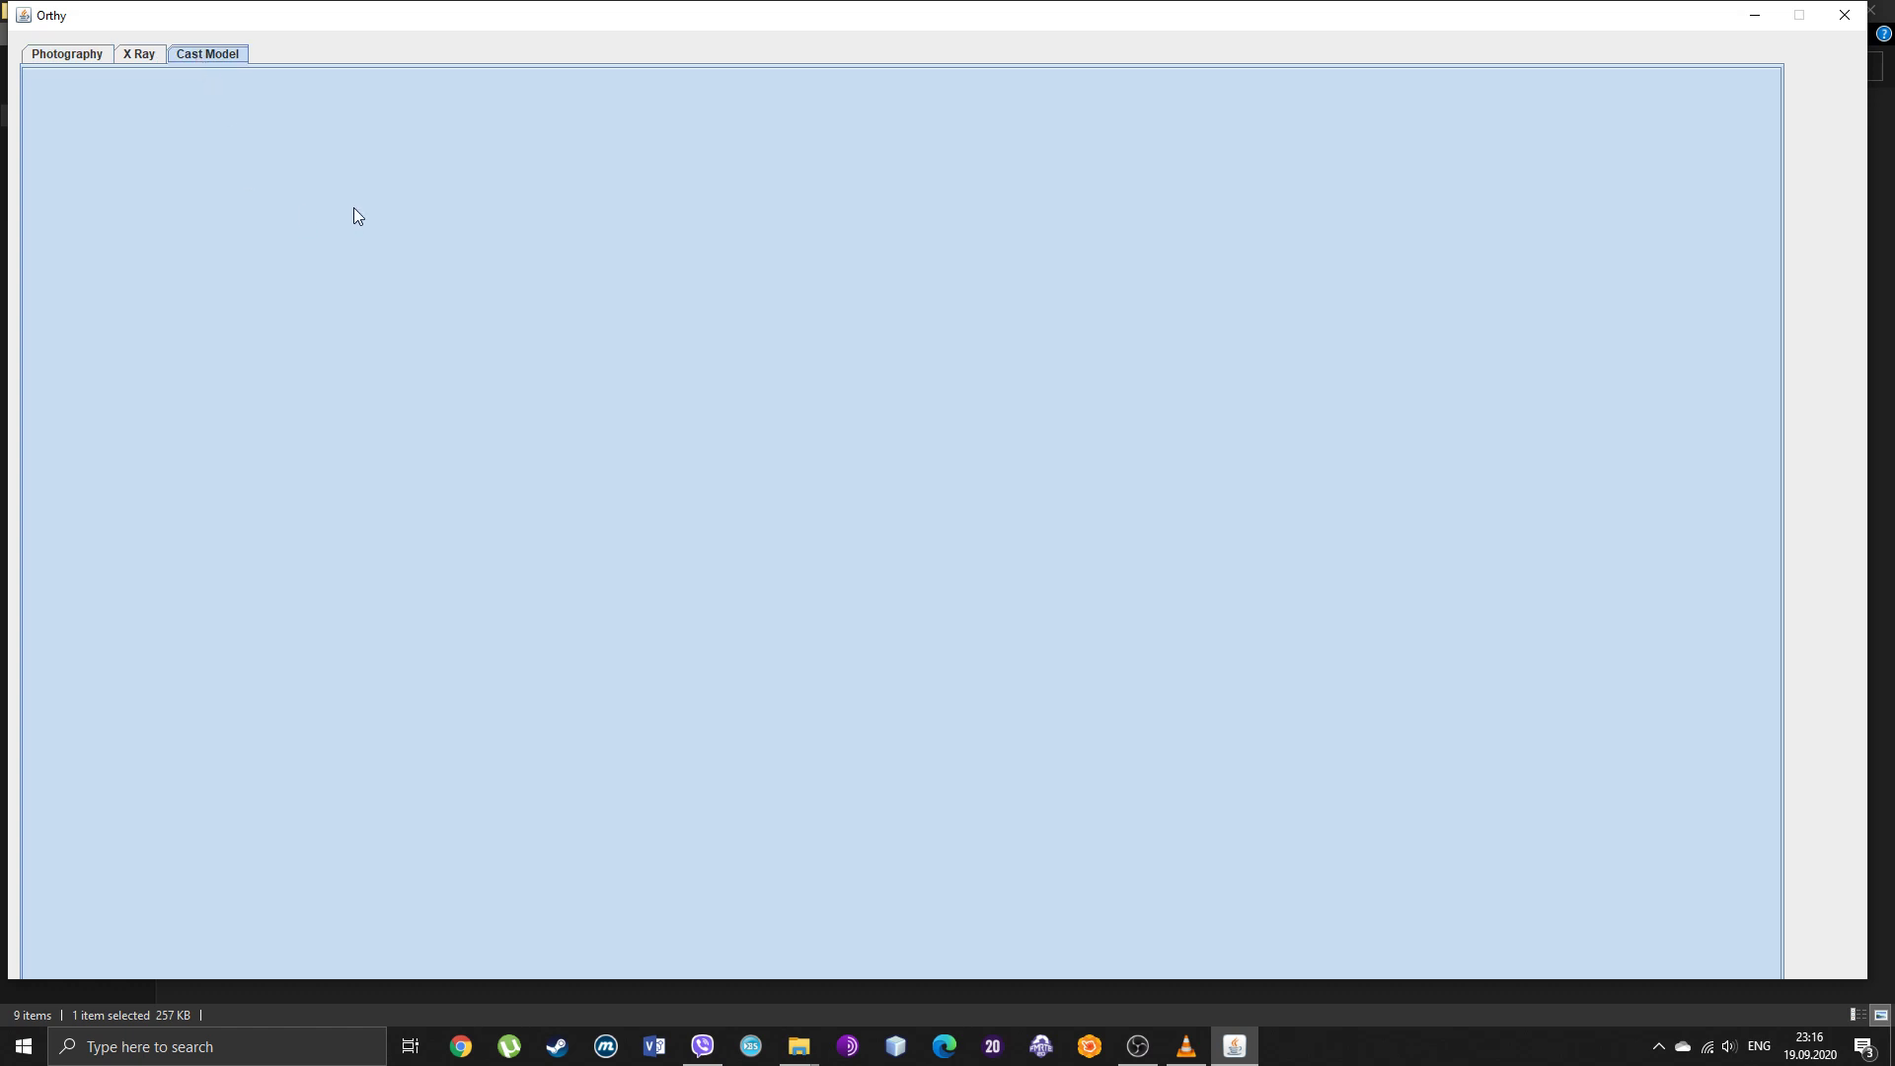
Step: Open the Cephalometric X-Ray module in the X Ray section and initialize it
{"action": "left_click", "coordinate": [131, 57]}
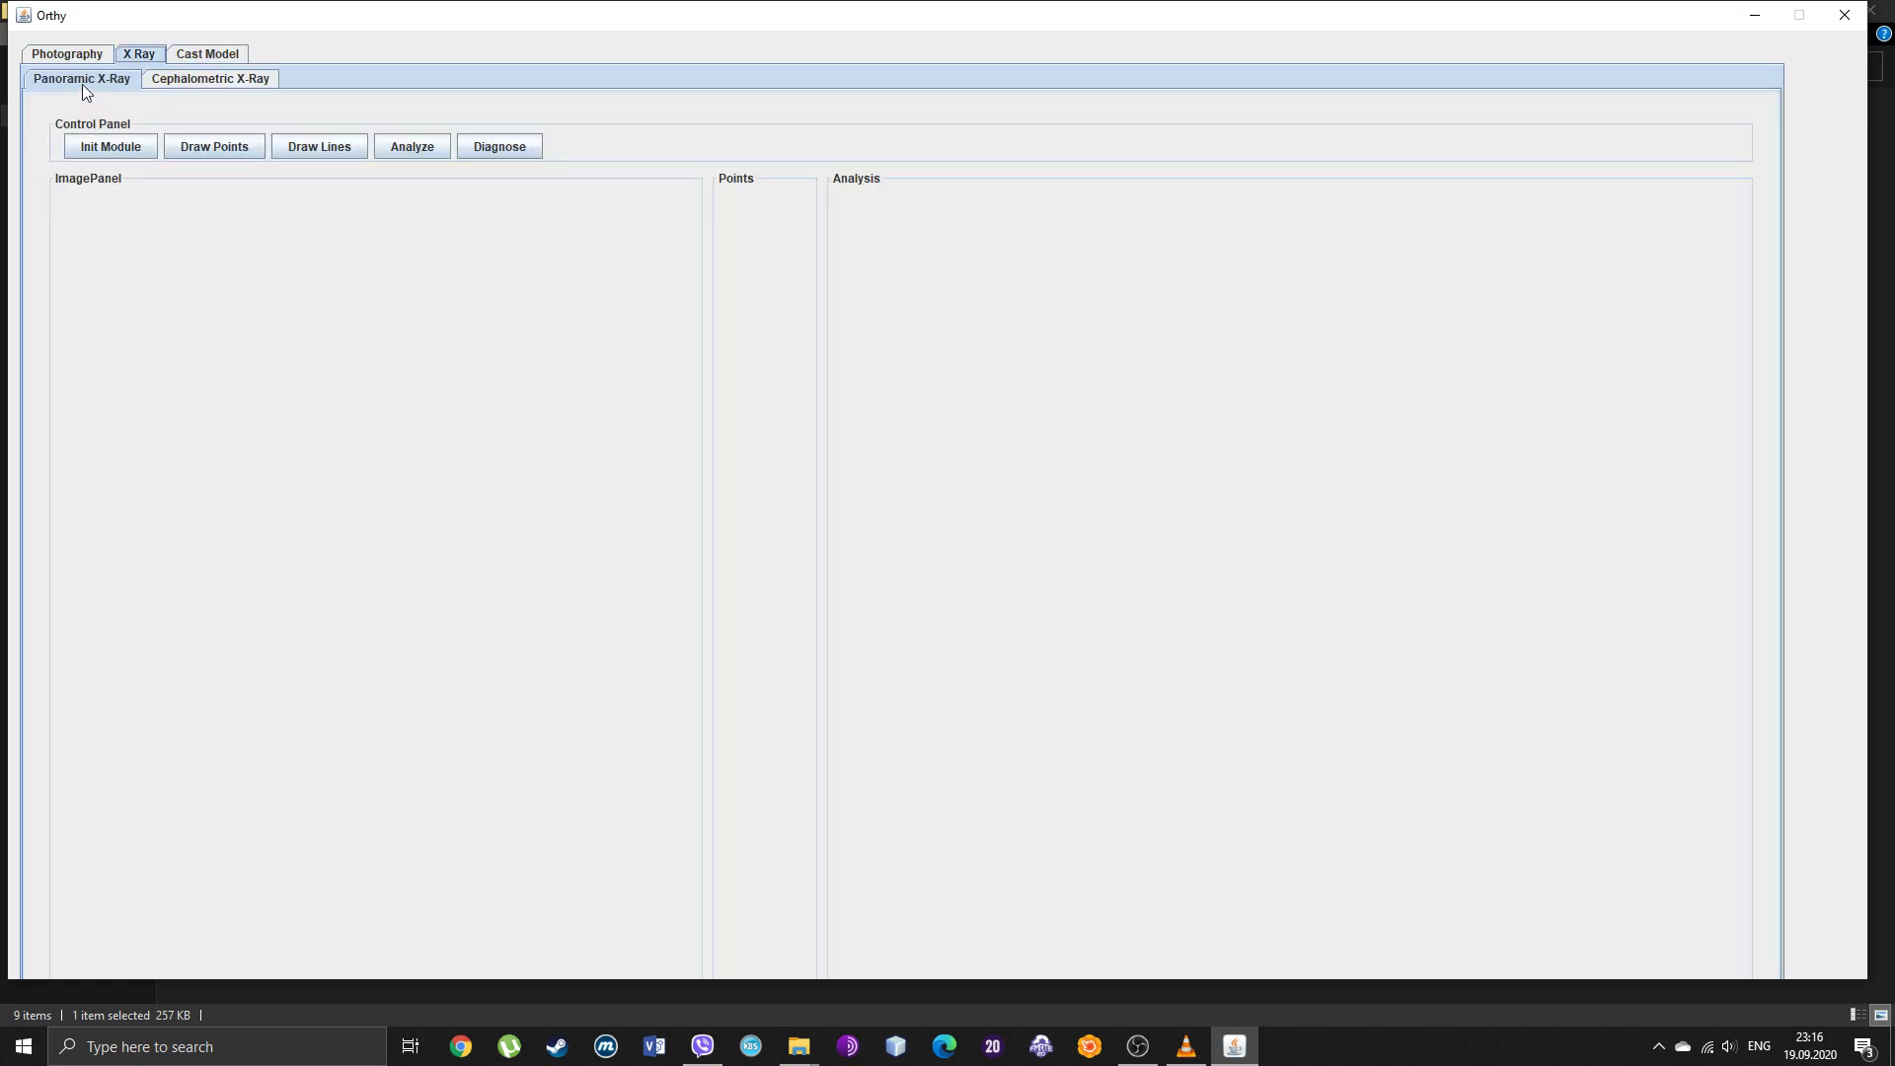
{"action": "left_click", "coordinate": [184, 81]}
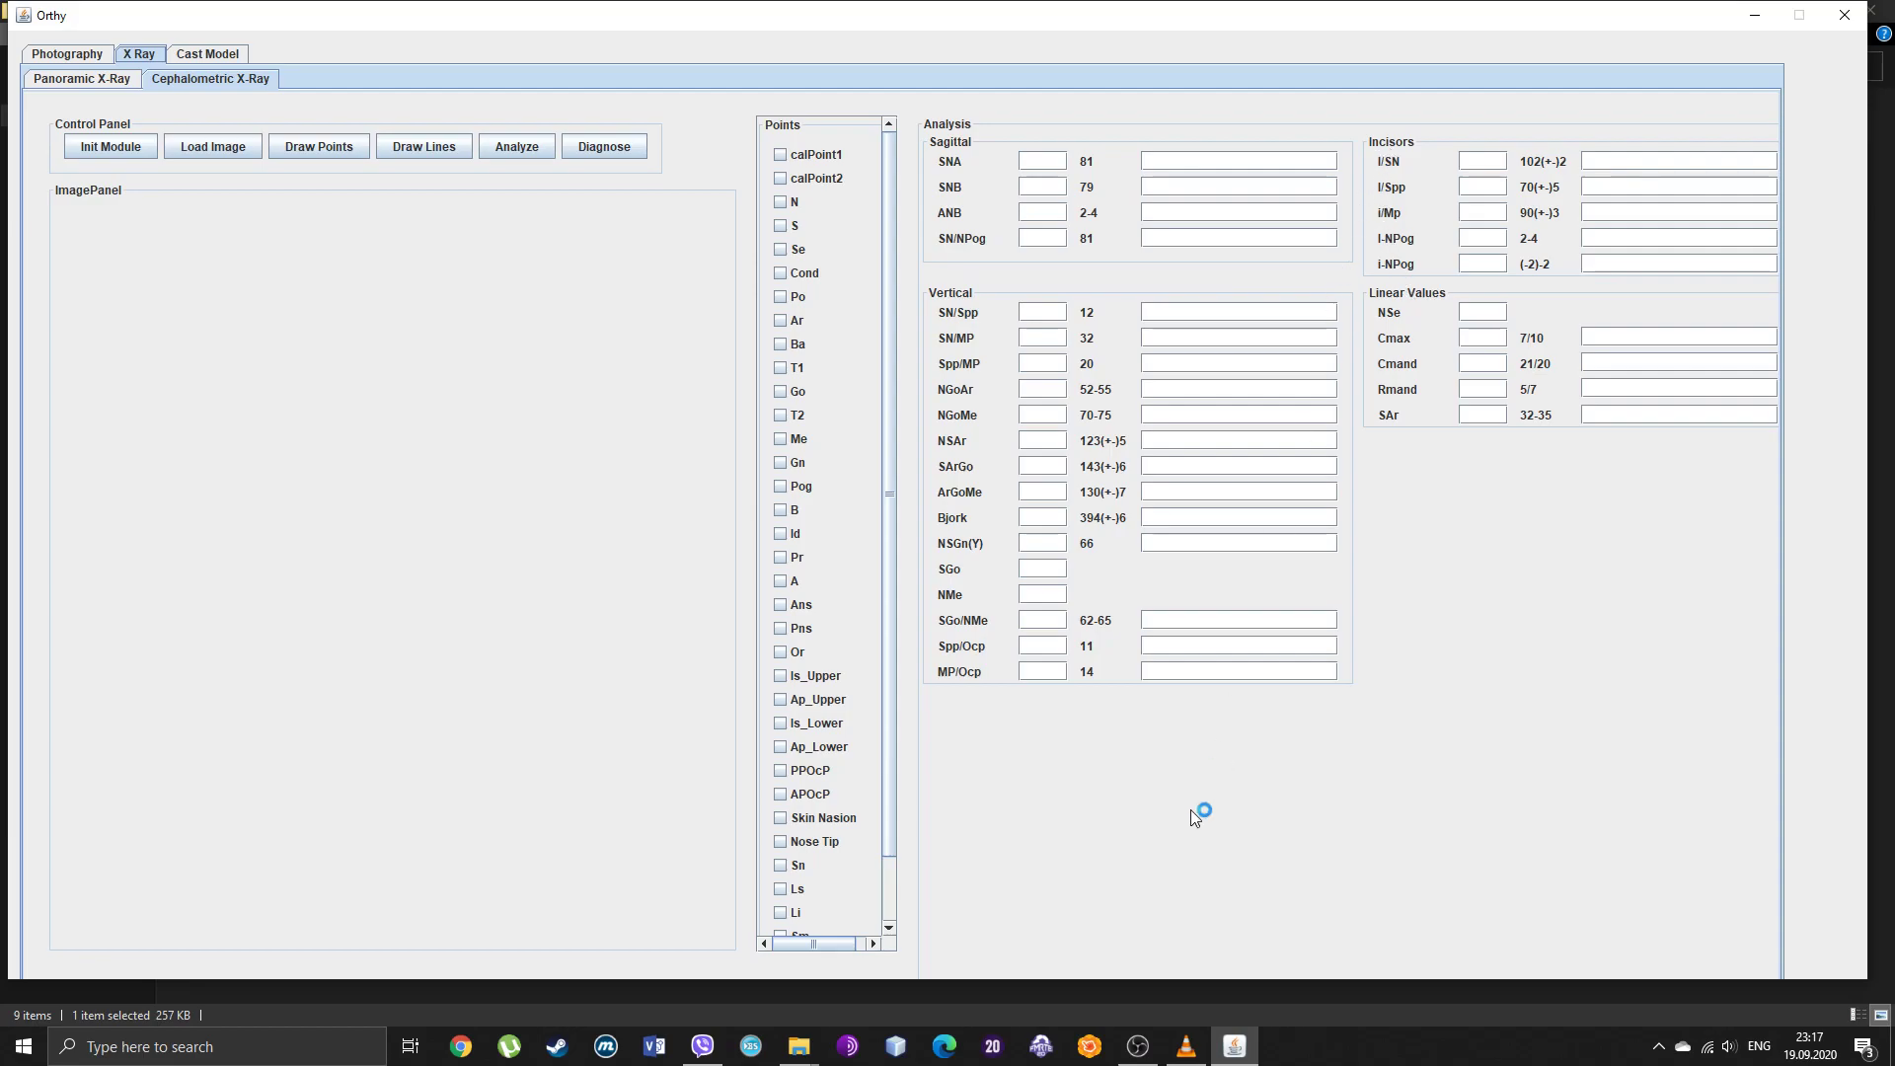
{"action": "left_click", "coordinate": [1138, 1046]}
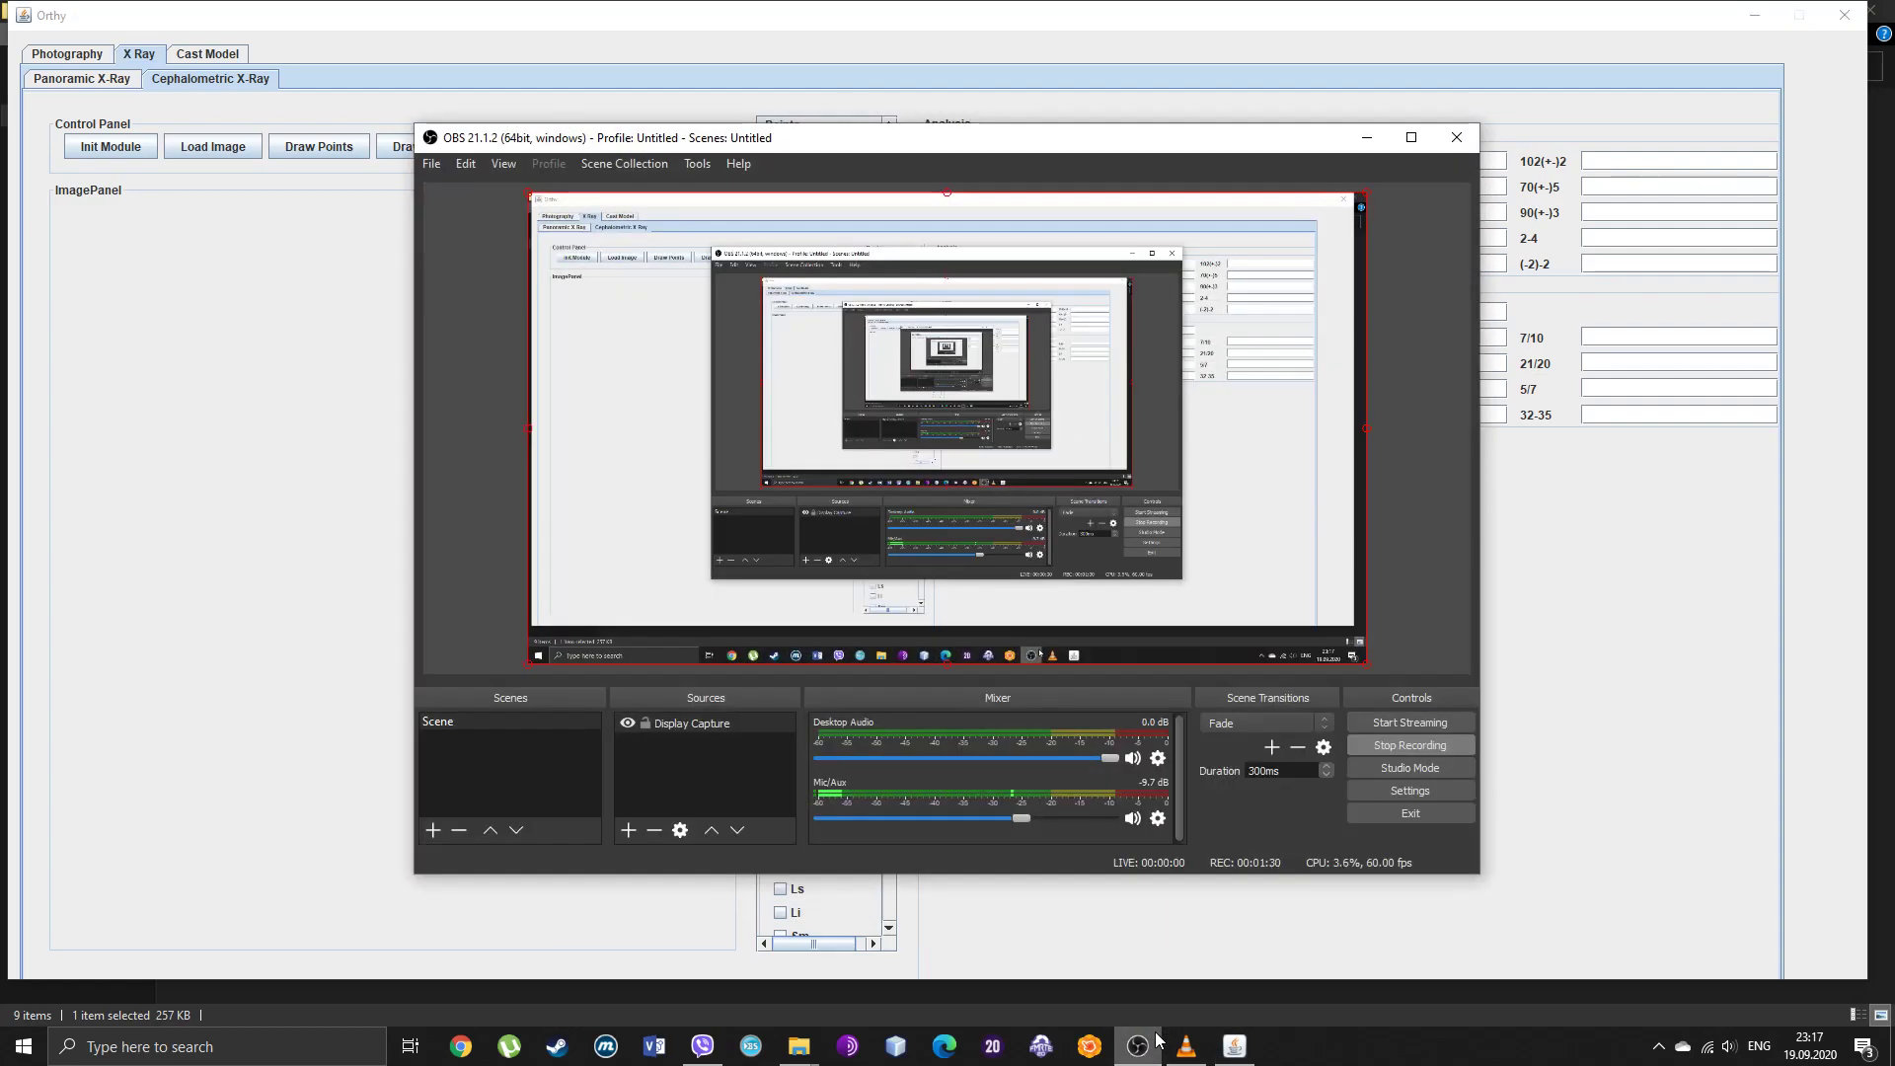
{"action": "left_click", "coordinate": [1611, 614]}
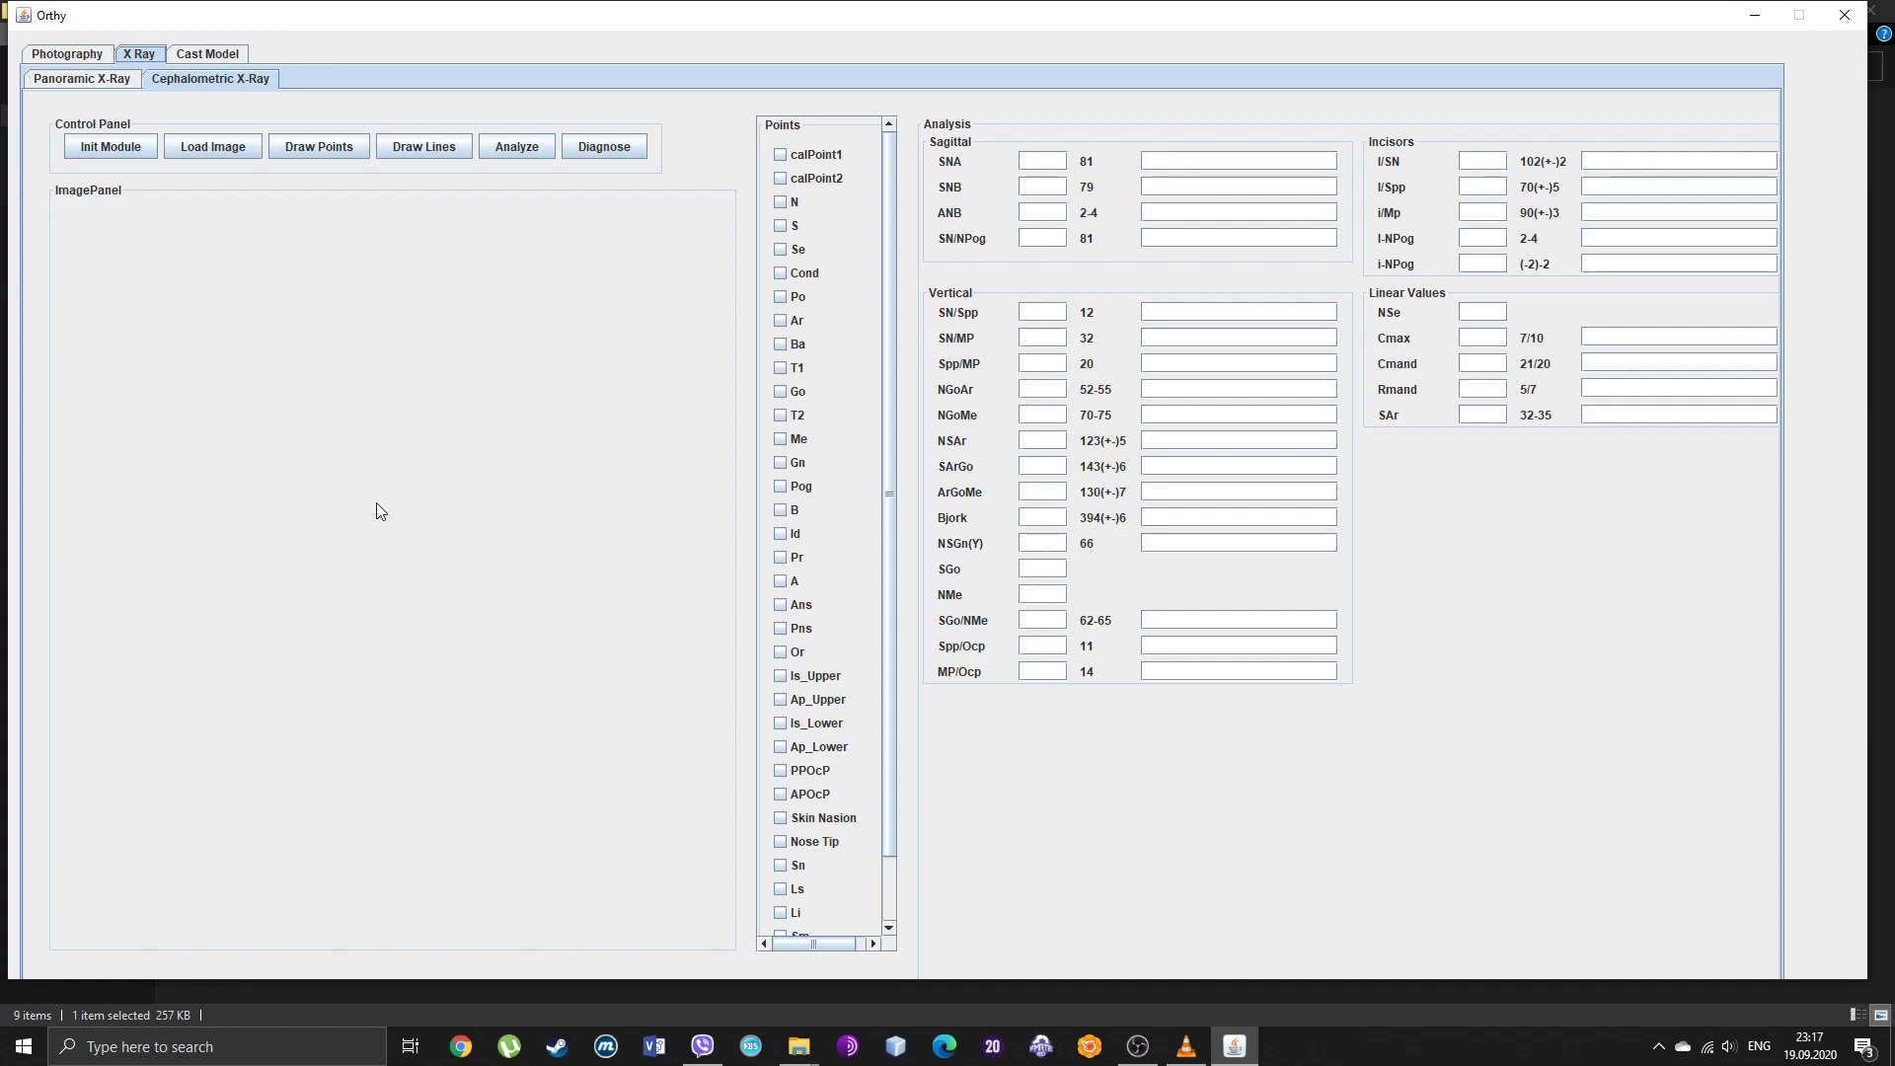
{"action": "left_click", "coordinate": [103, 156]}
{"action": "left_click", "coordinate": [102, 156]}
{"action": "left_click", "coordinate": [114, 150]}
Step: Start loading an X-ray image and browse to the Tutorial folder on the desktop
{"action": "left_click", "coordinate": [197, 152]}
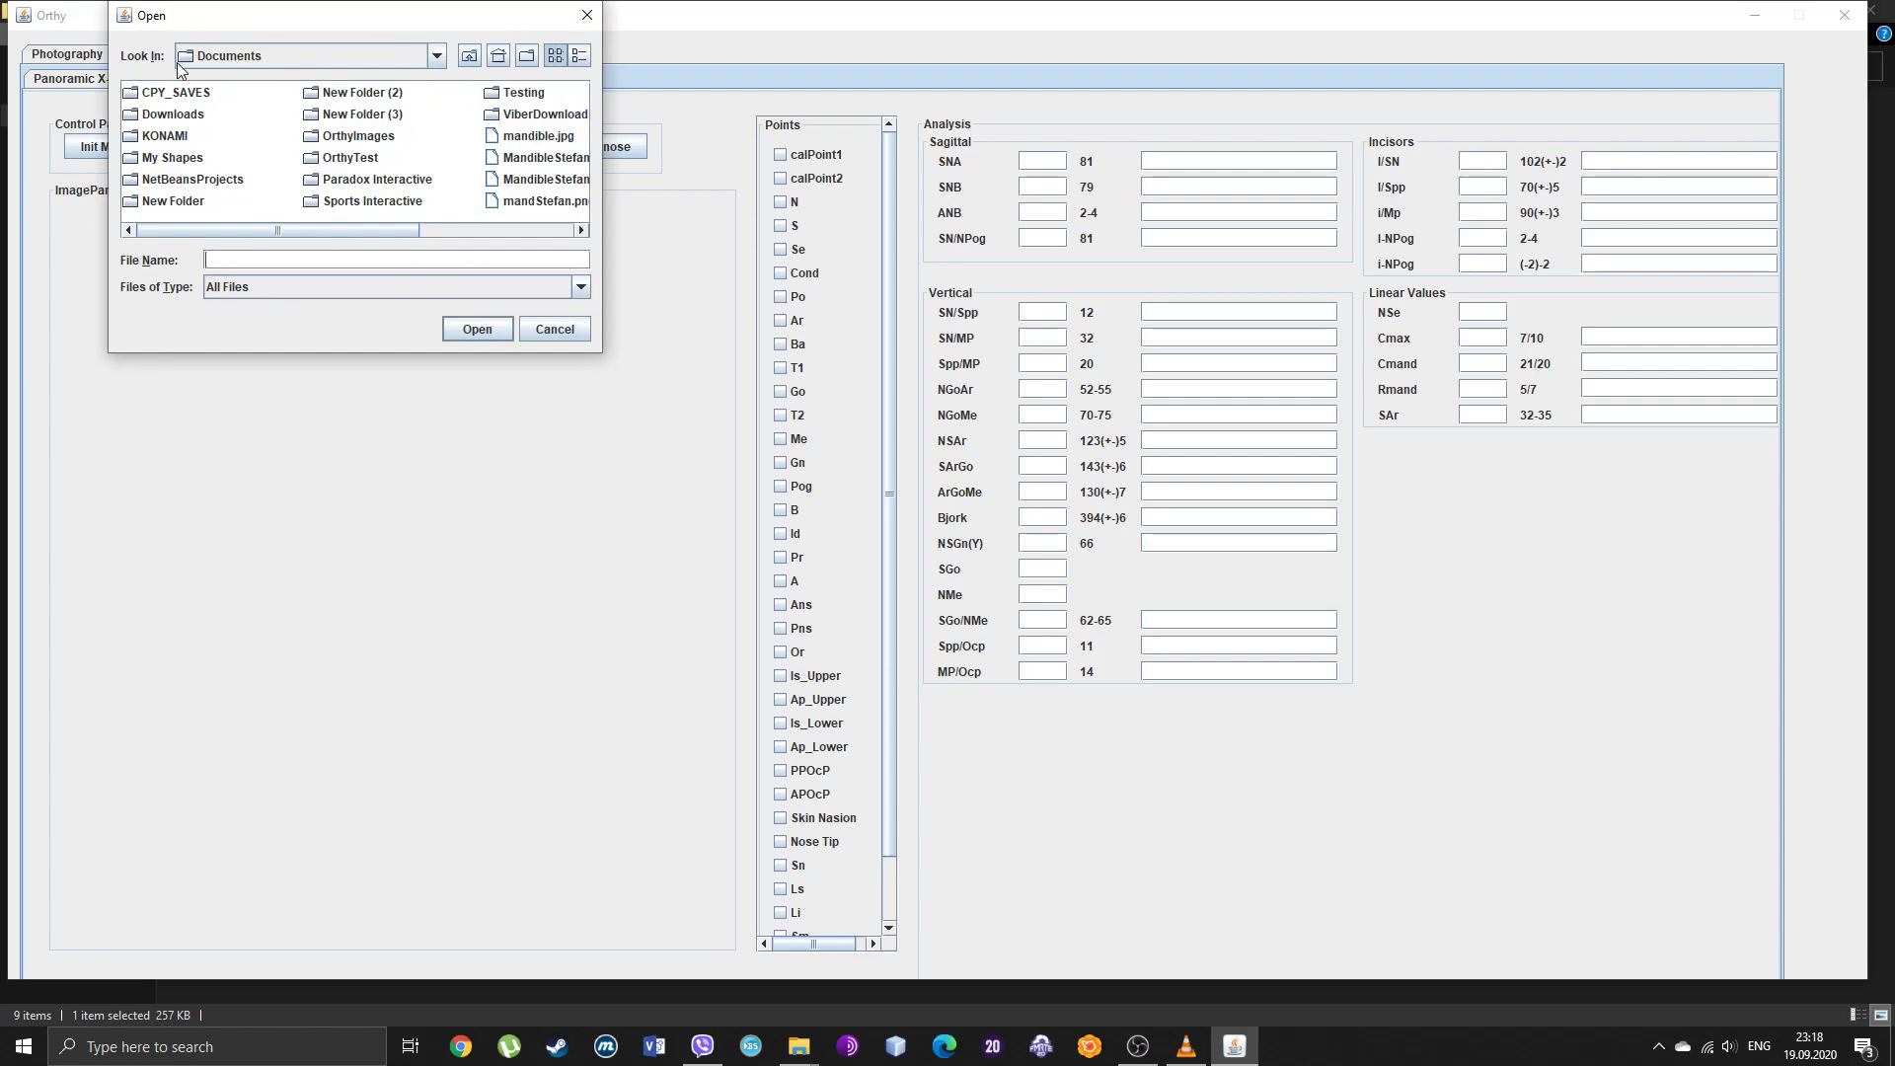
{"action": "left_click", "coordinate": [498, 56]}
{"action": "left_click", "coordinate": [582, 230]}
{"action": "left_click", "coordinate": [582, 230]}
{"action": "left_click", "coordinate": [582, 230]}
{"action": "left_click", "coordinate": [581, 230]}
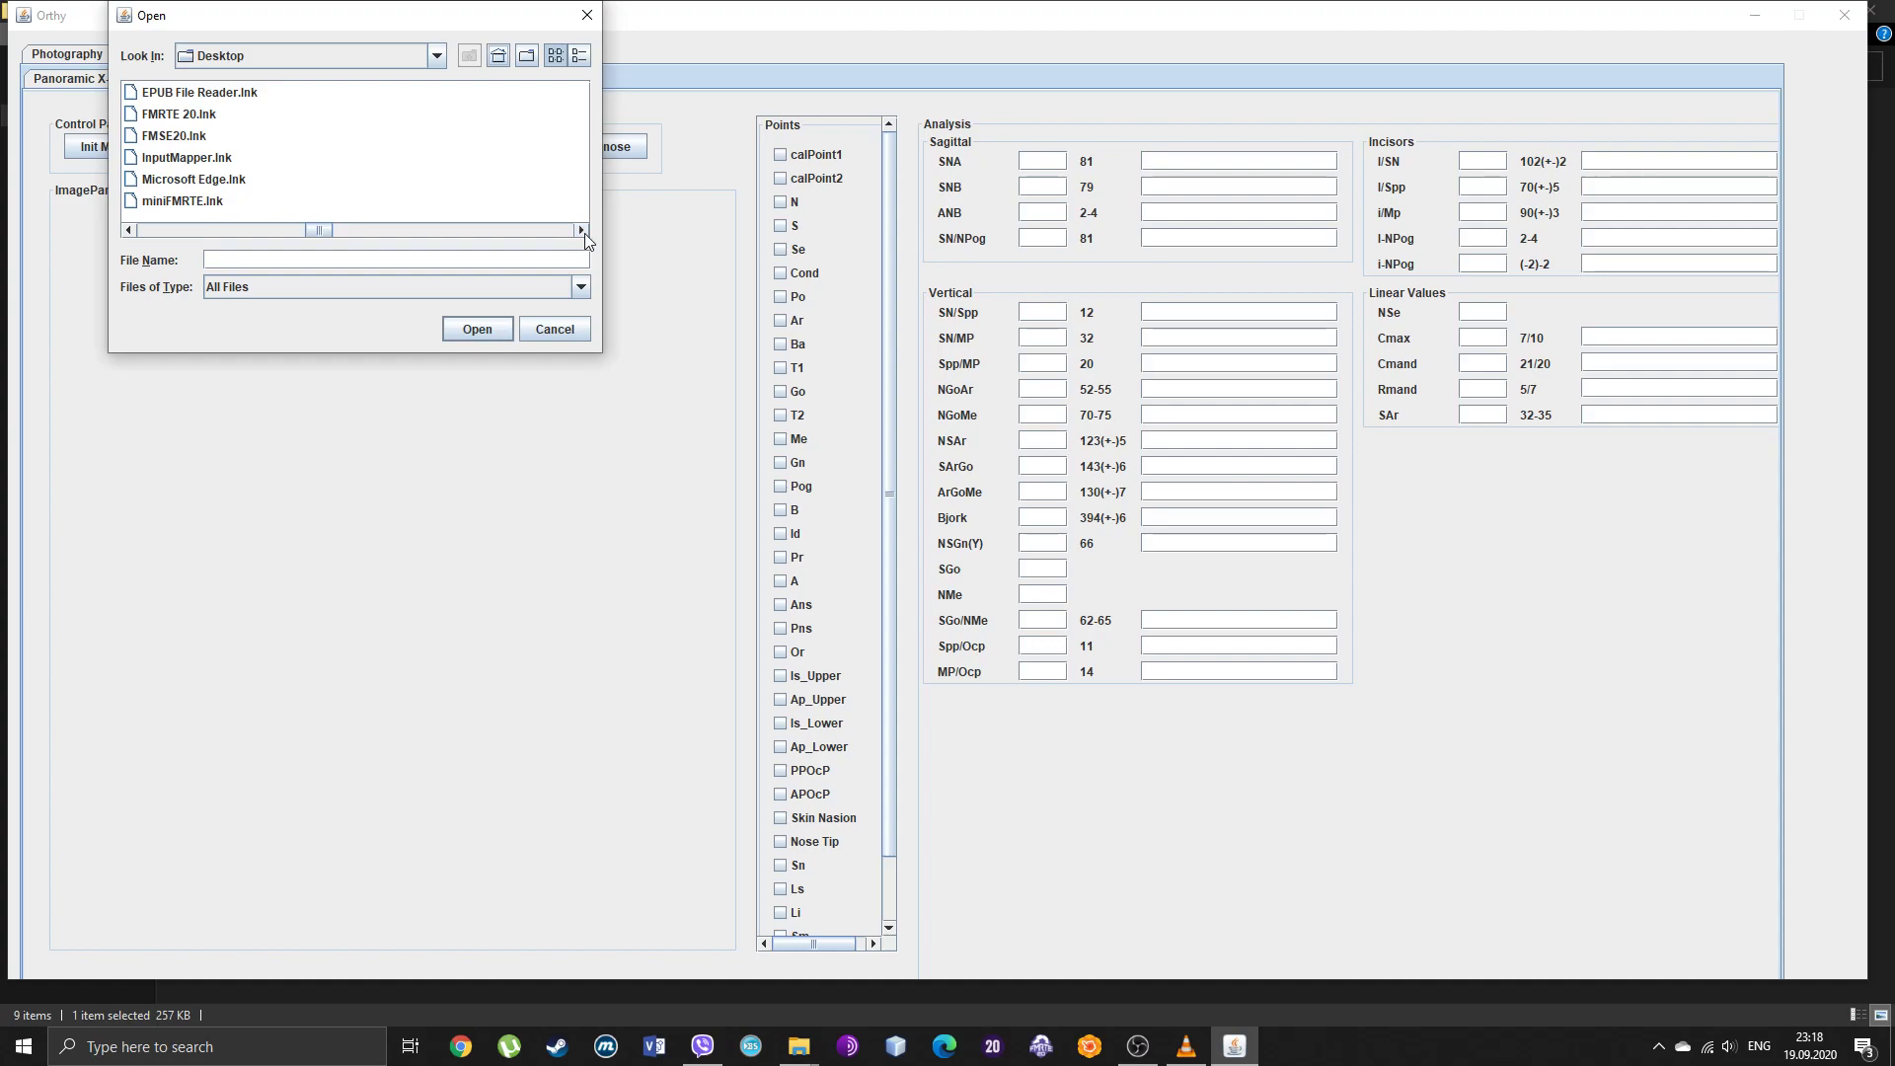
{"action": "left_click", "coordinate": [581, 230]}
{"action": "left_click", "coordinate": [127, 231]}
{"action": "left_click", "coordinate": [127, 231]}
{"action": "left_click", "coordinate": [128, 231]}
{"action": "left_click", "coordinate": [581, 230]}
{"action": "double_click", "coordinate": [179, 179]}
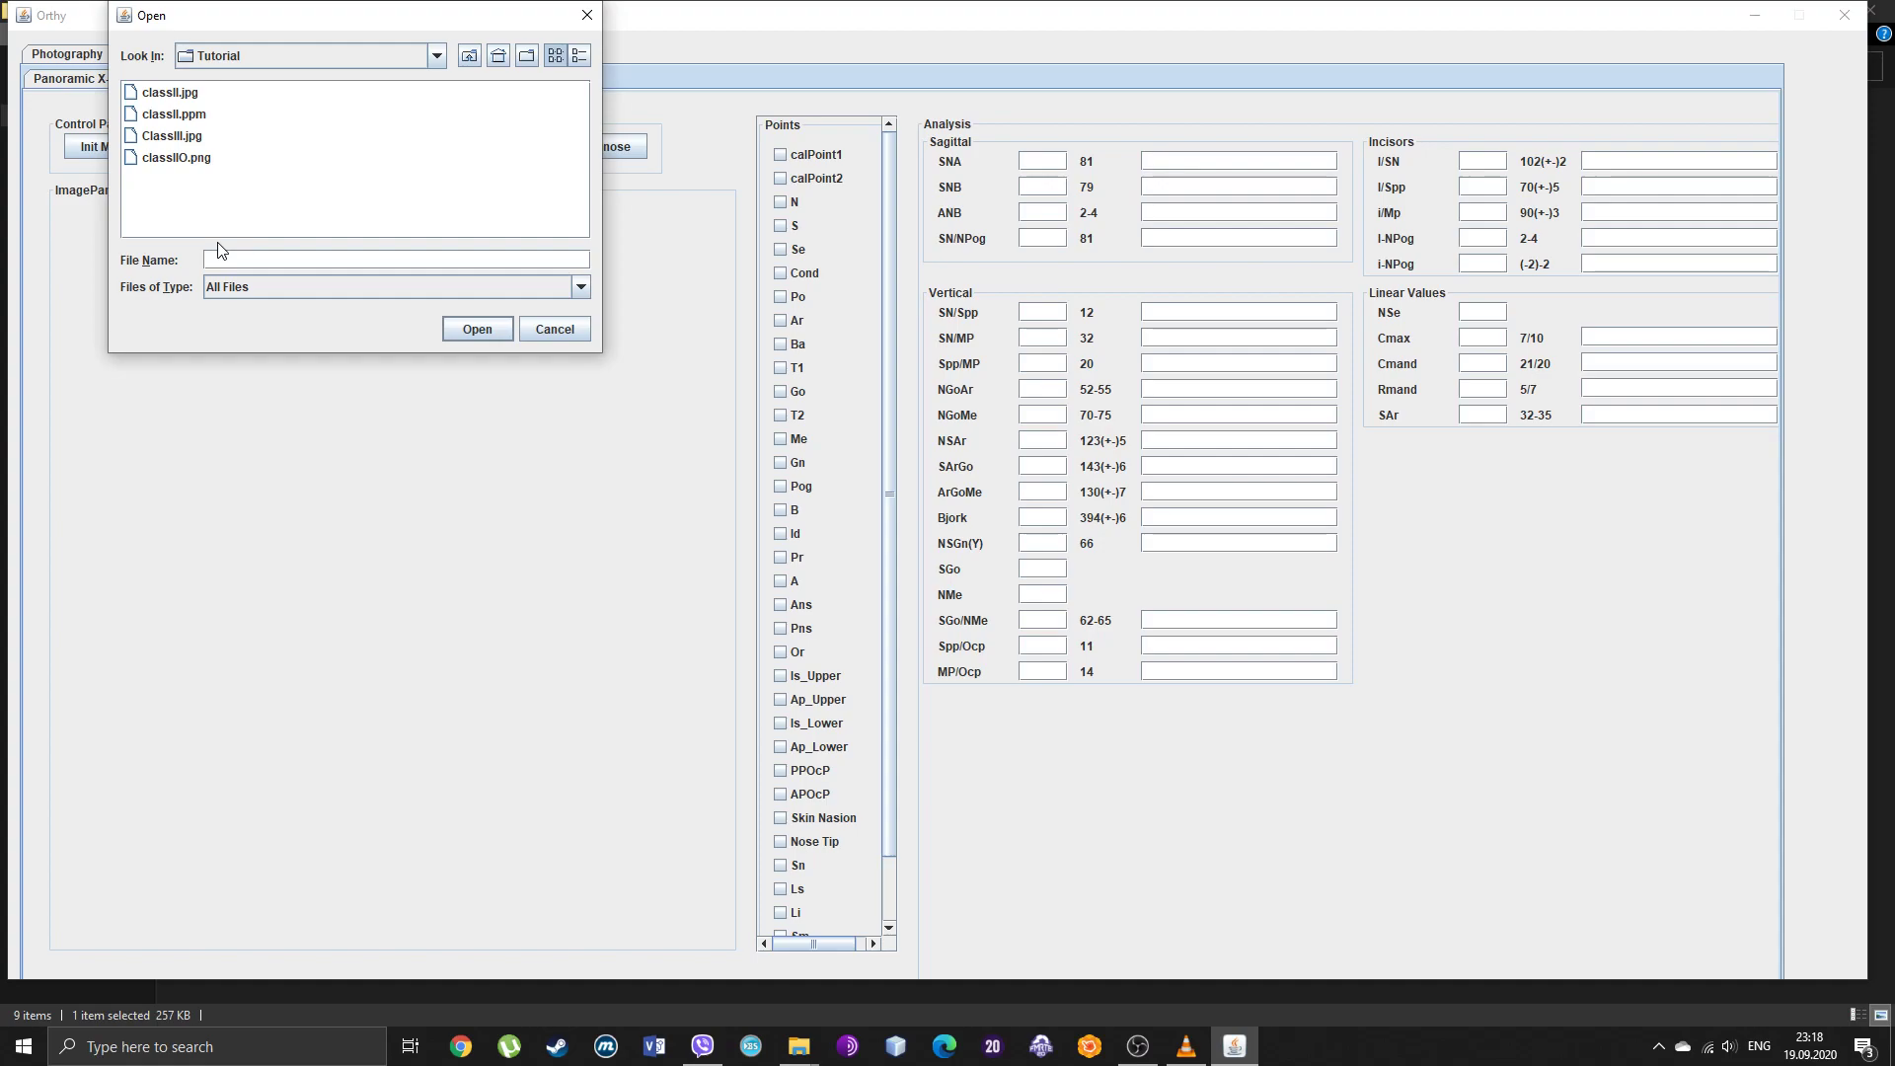
Step: Load the image classIIO.png from the Tutorial folder into the cephalometric module
{"action": "left_click", "coordinate": [193, 138]}
{"action": "left_click", "coordinate": [168, 94]}
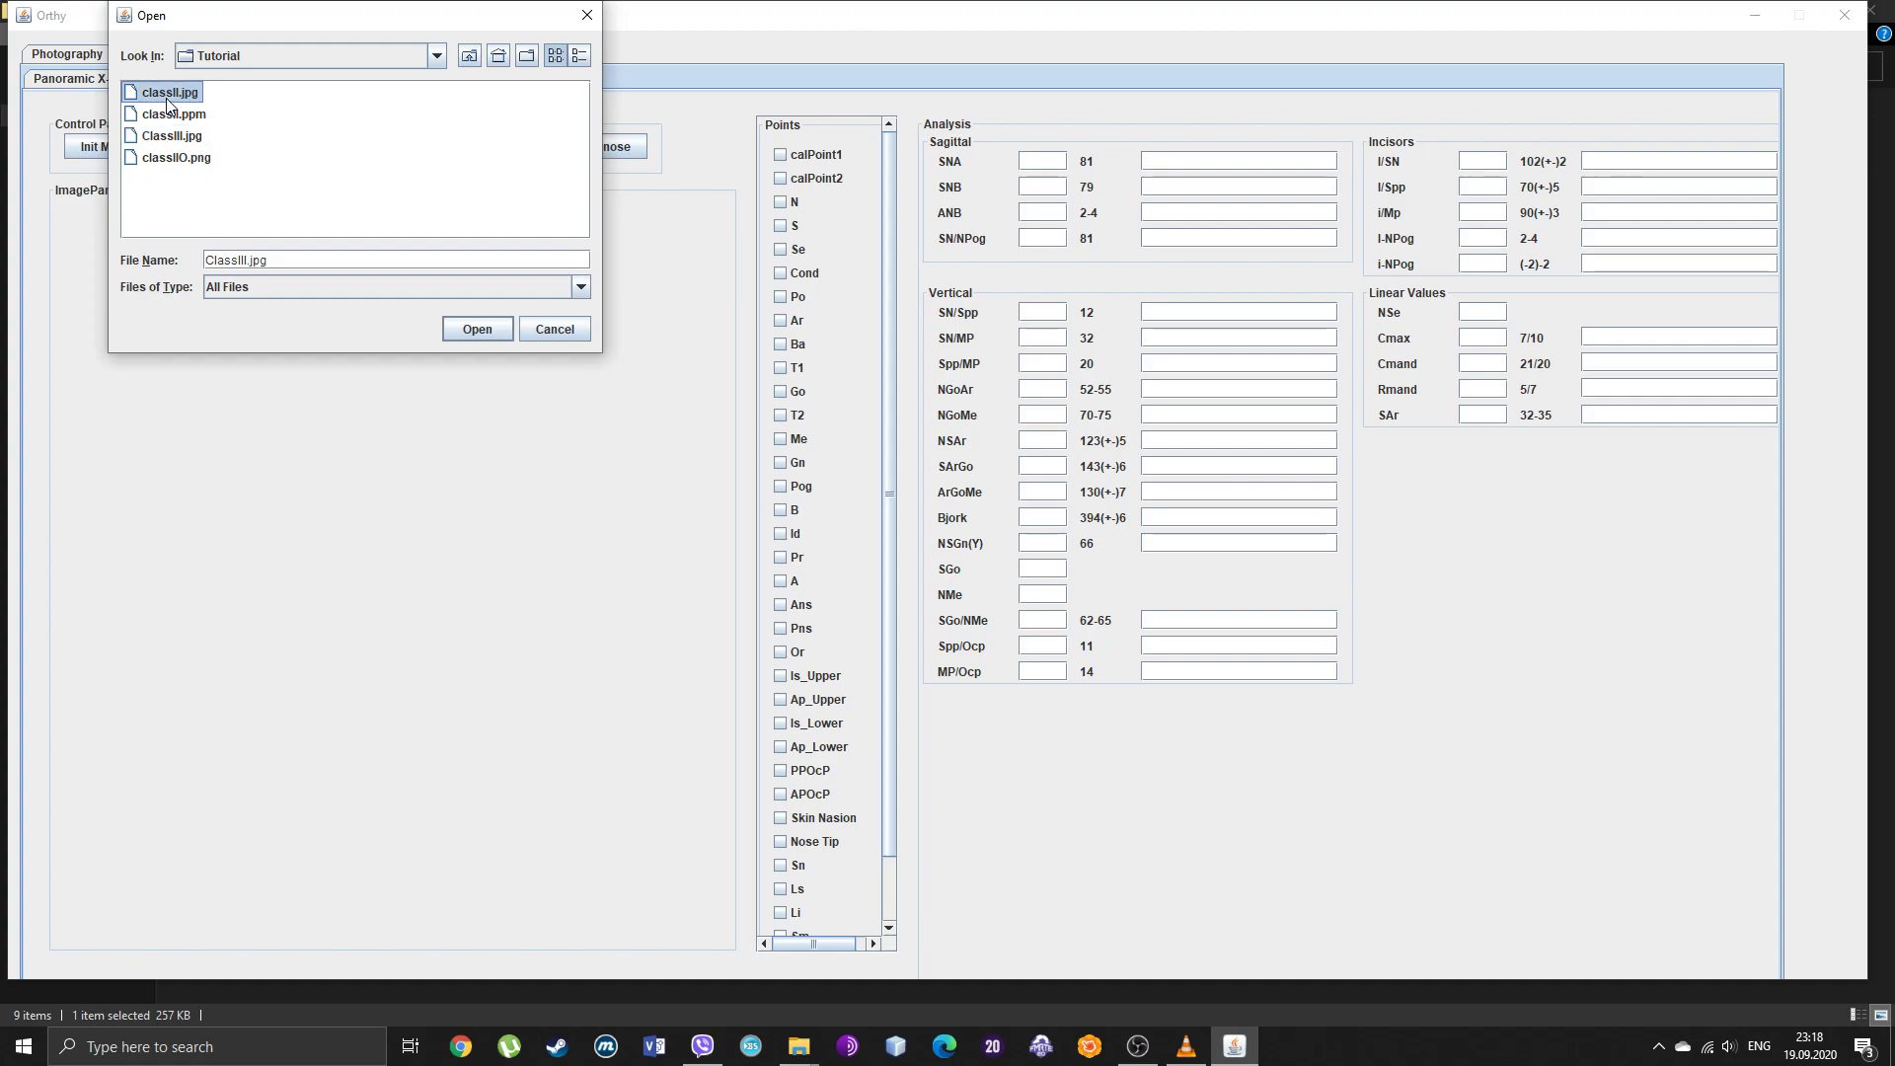
{"action": "left_click", "coordinate": [175, 160]}
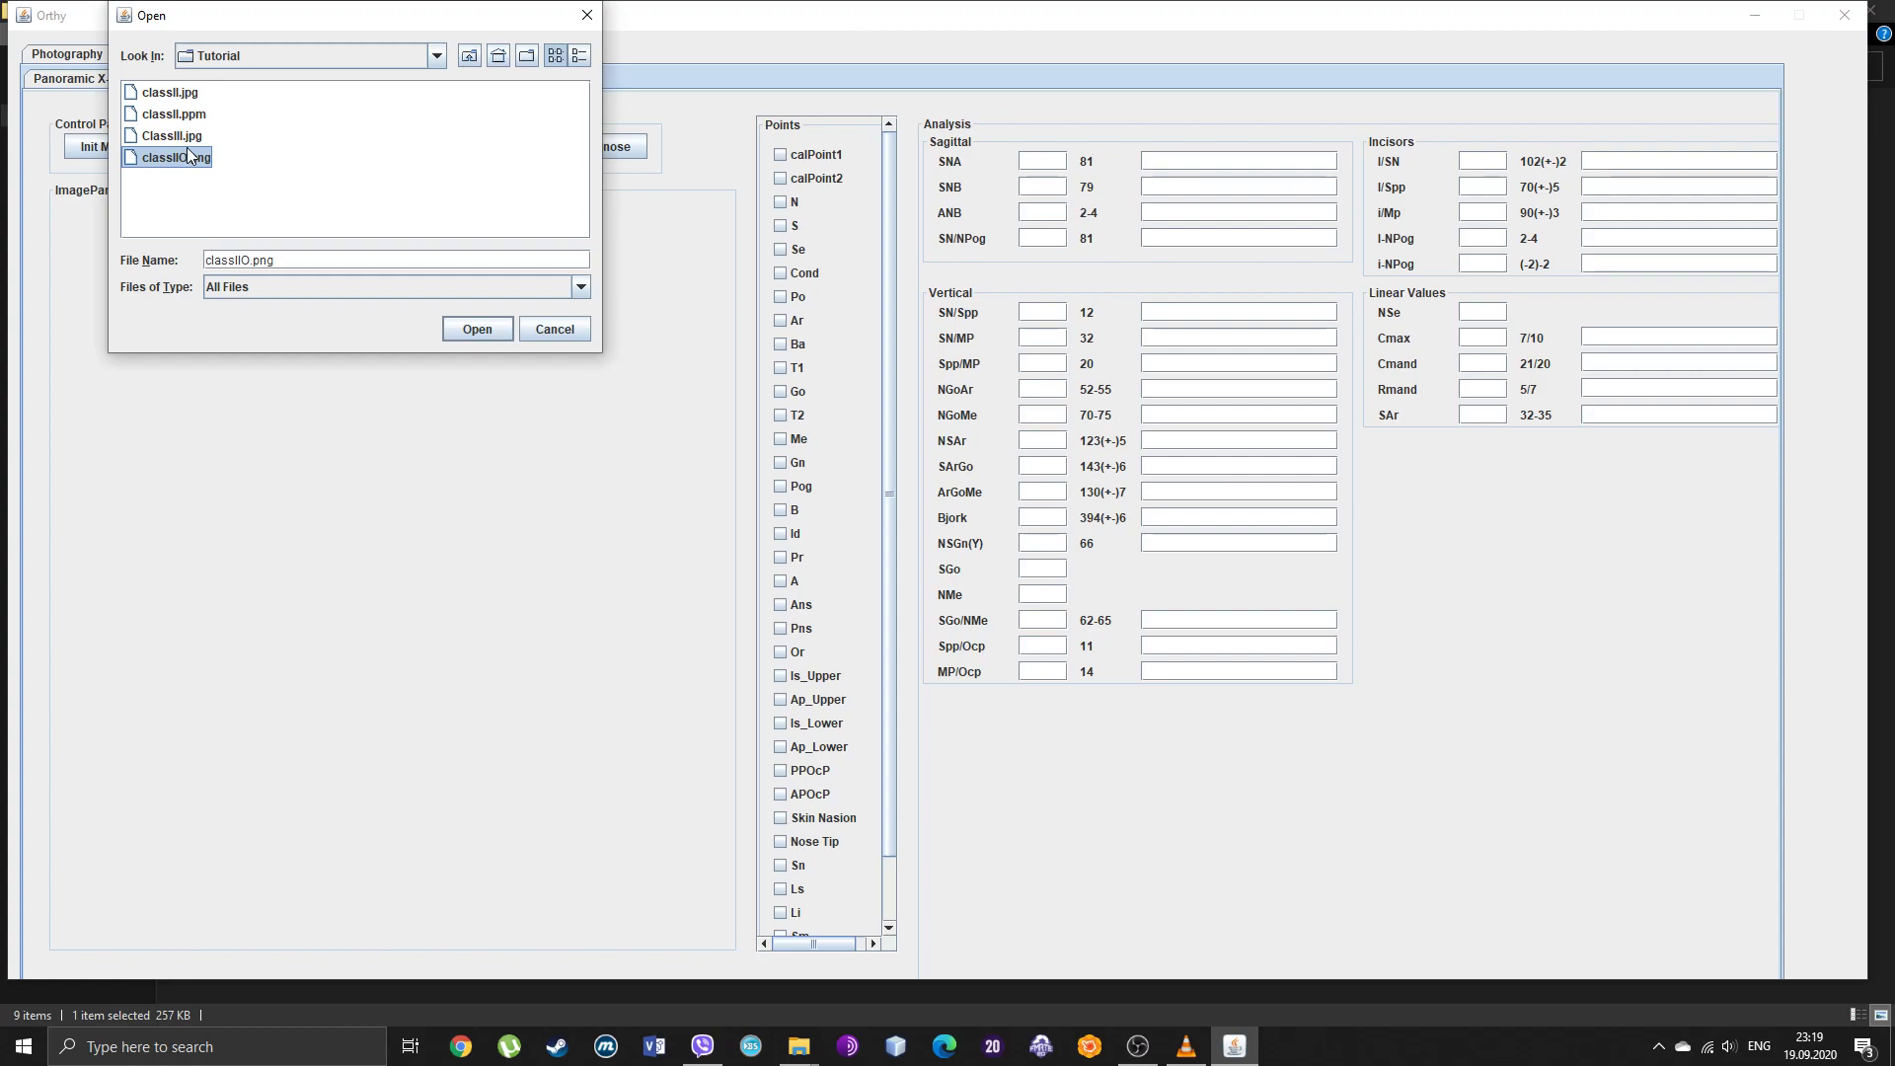
{"action": "left_click", "coordinate": [196, 158]}
{"action": "left_click", "coordinate": [310, 230]}
{"action": "left_click", "coordinate": [167, 162]}
{"action": "left_click", "coordinate": [464, 329]}
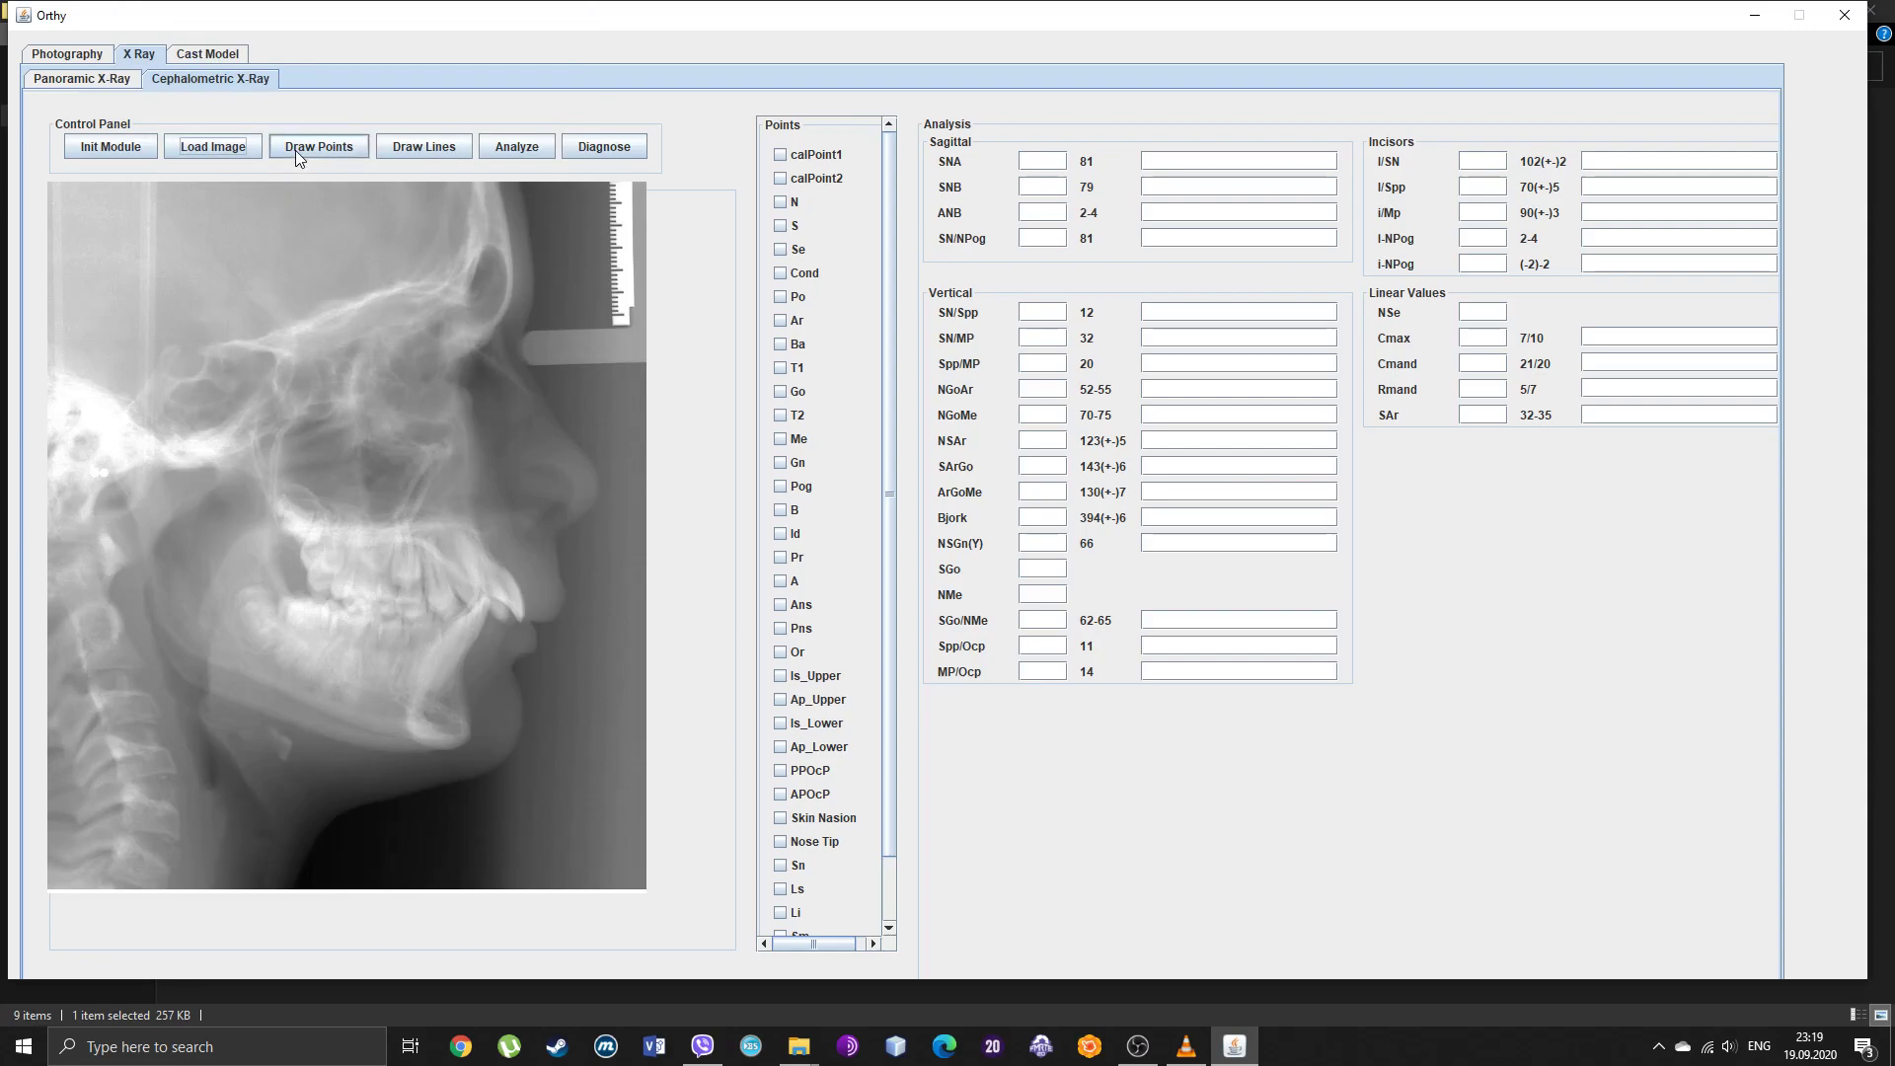
Step: Use Draw Points to place all listed landmarks on the X-ray, from calPoint1 and calPoint2 on the ruler through SoftTissue_Pog and cMax
{"action": "left_click", "coordinate": [326, 147]}
{"action": "left_click_drag", "start_coordinate": [885, 156], "coordinate": [891, 204]}
{"action": "left_click_drag", "start_coordinate": [890, 359], "coordinate": [895, 450]}
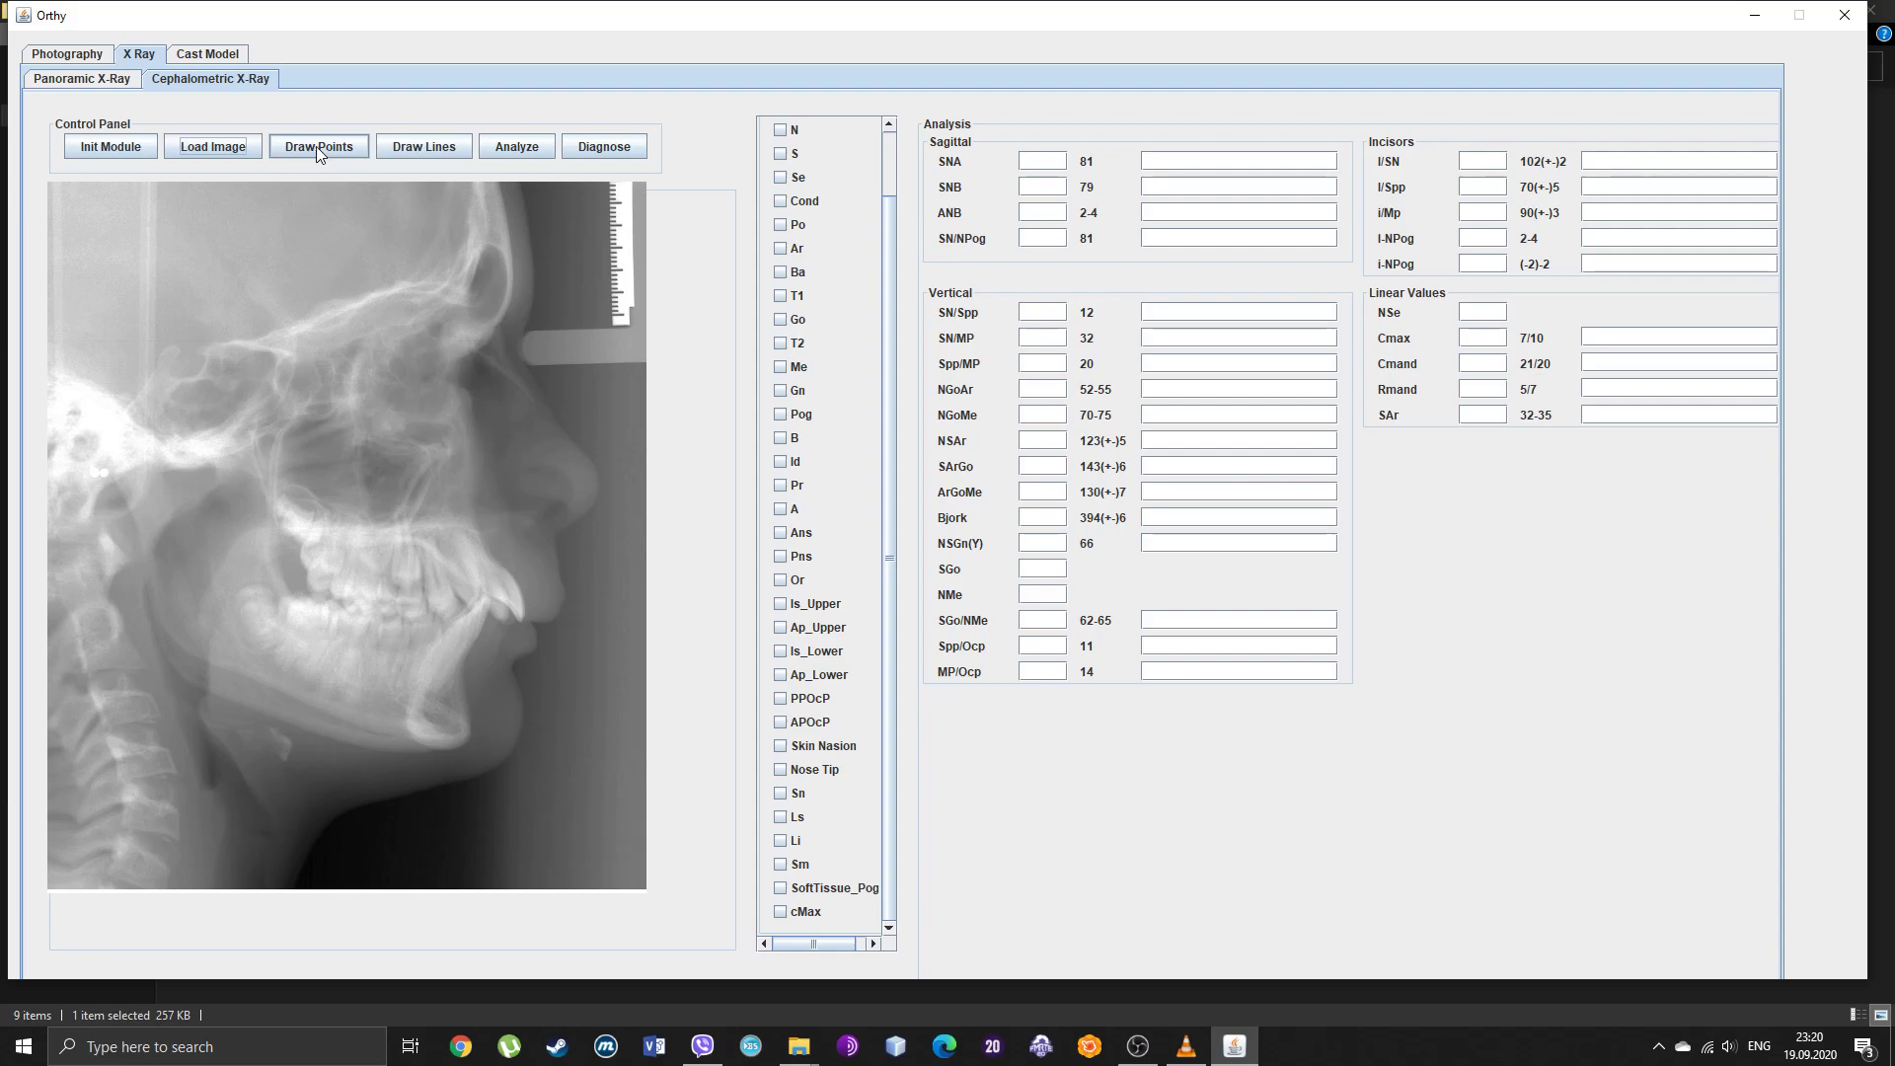
{"action": "left_click_drag", "start_coordinate": [890, 361], "coordinate": [885, 259]}
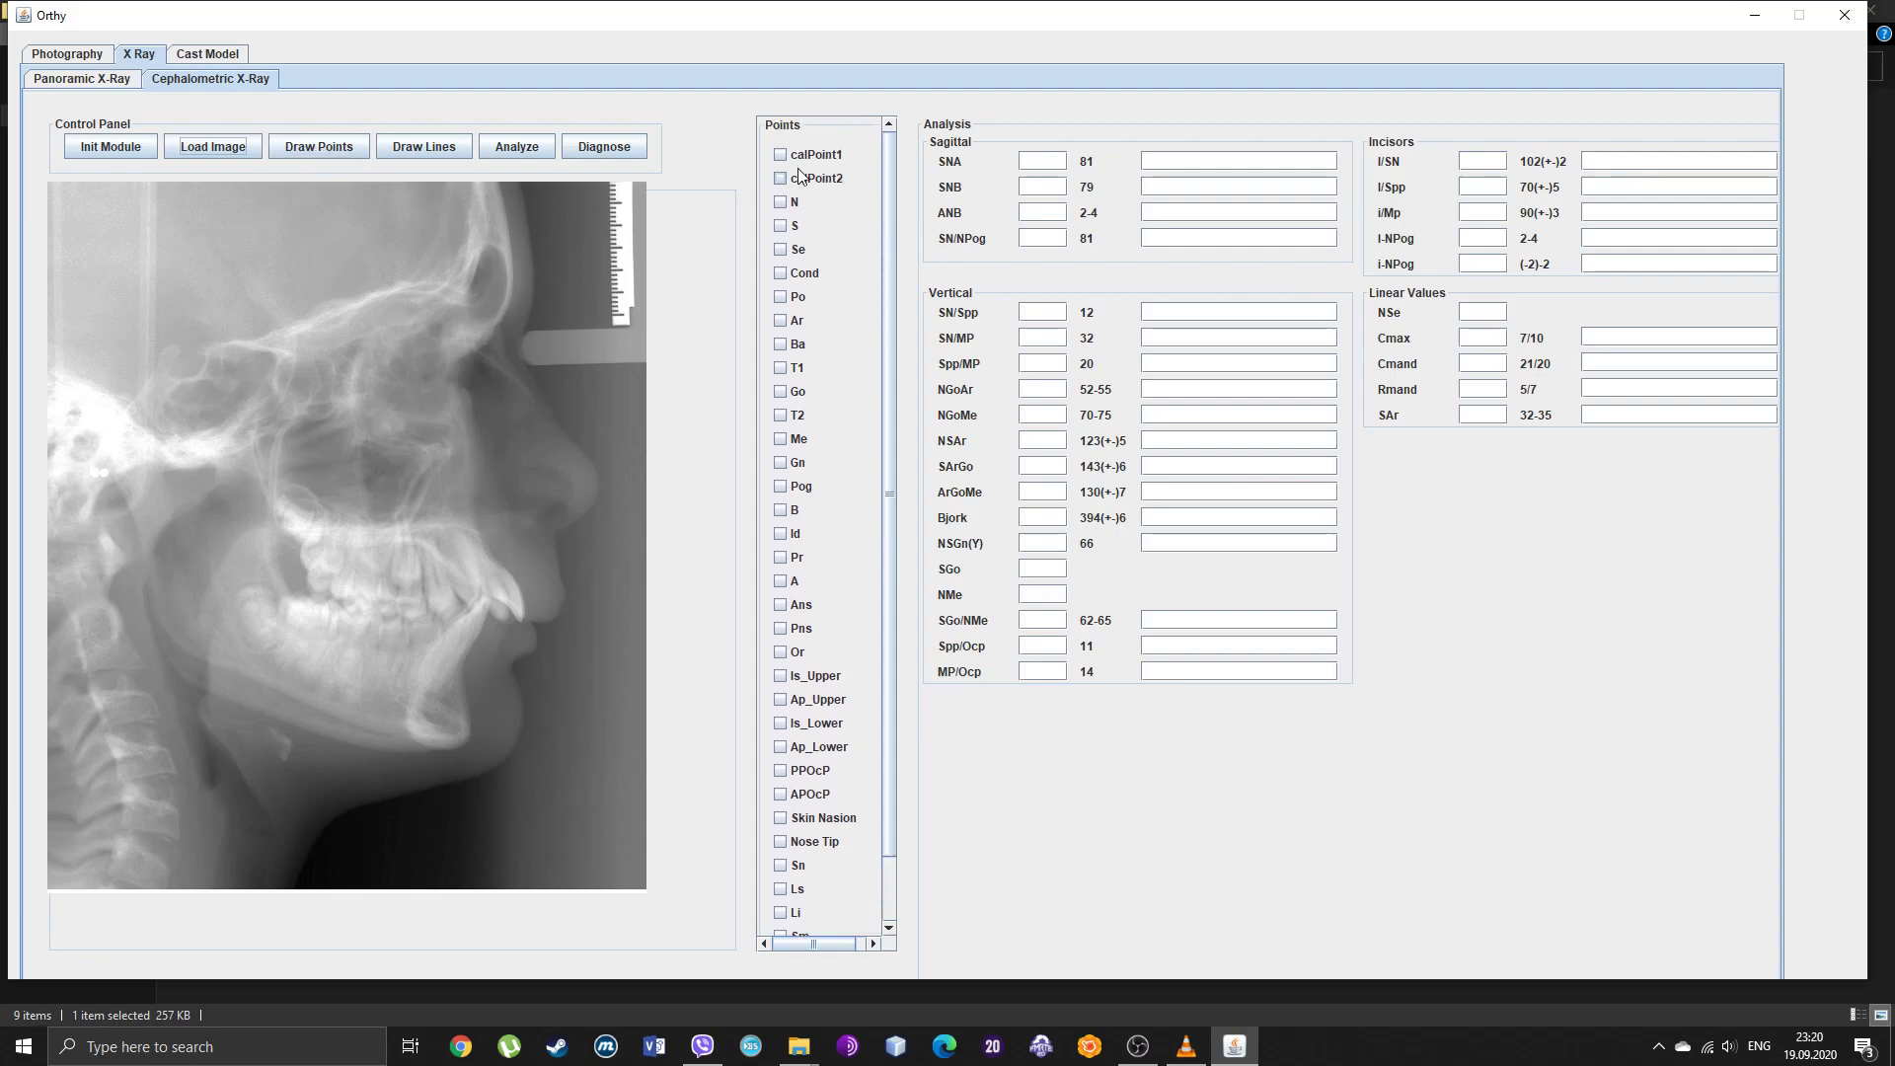
{"action": "scroll", "coordinate": [887, 411], "scroll_direction": "down", "scroll_amount": 2}
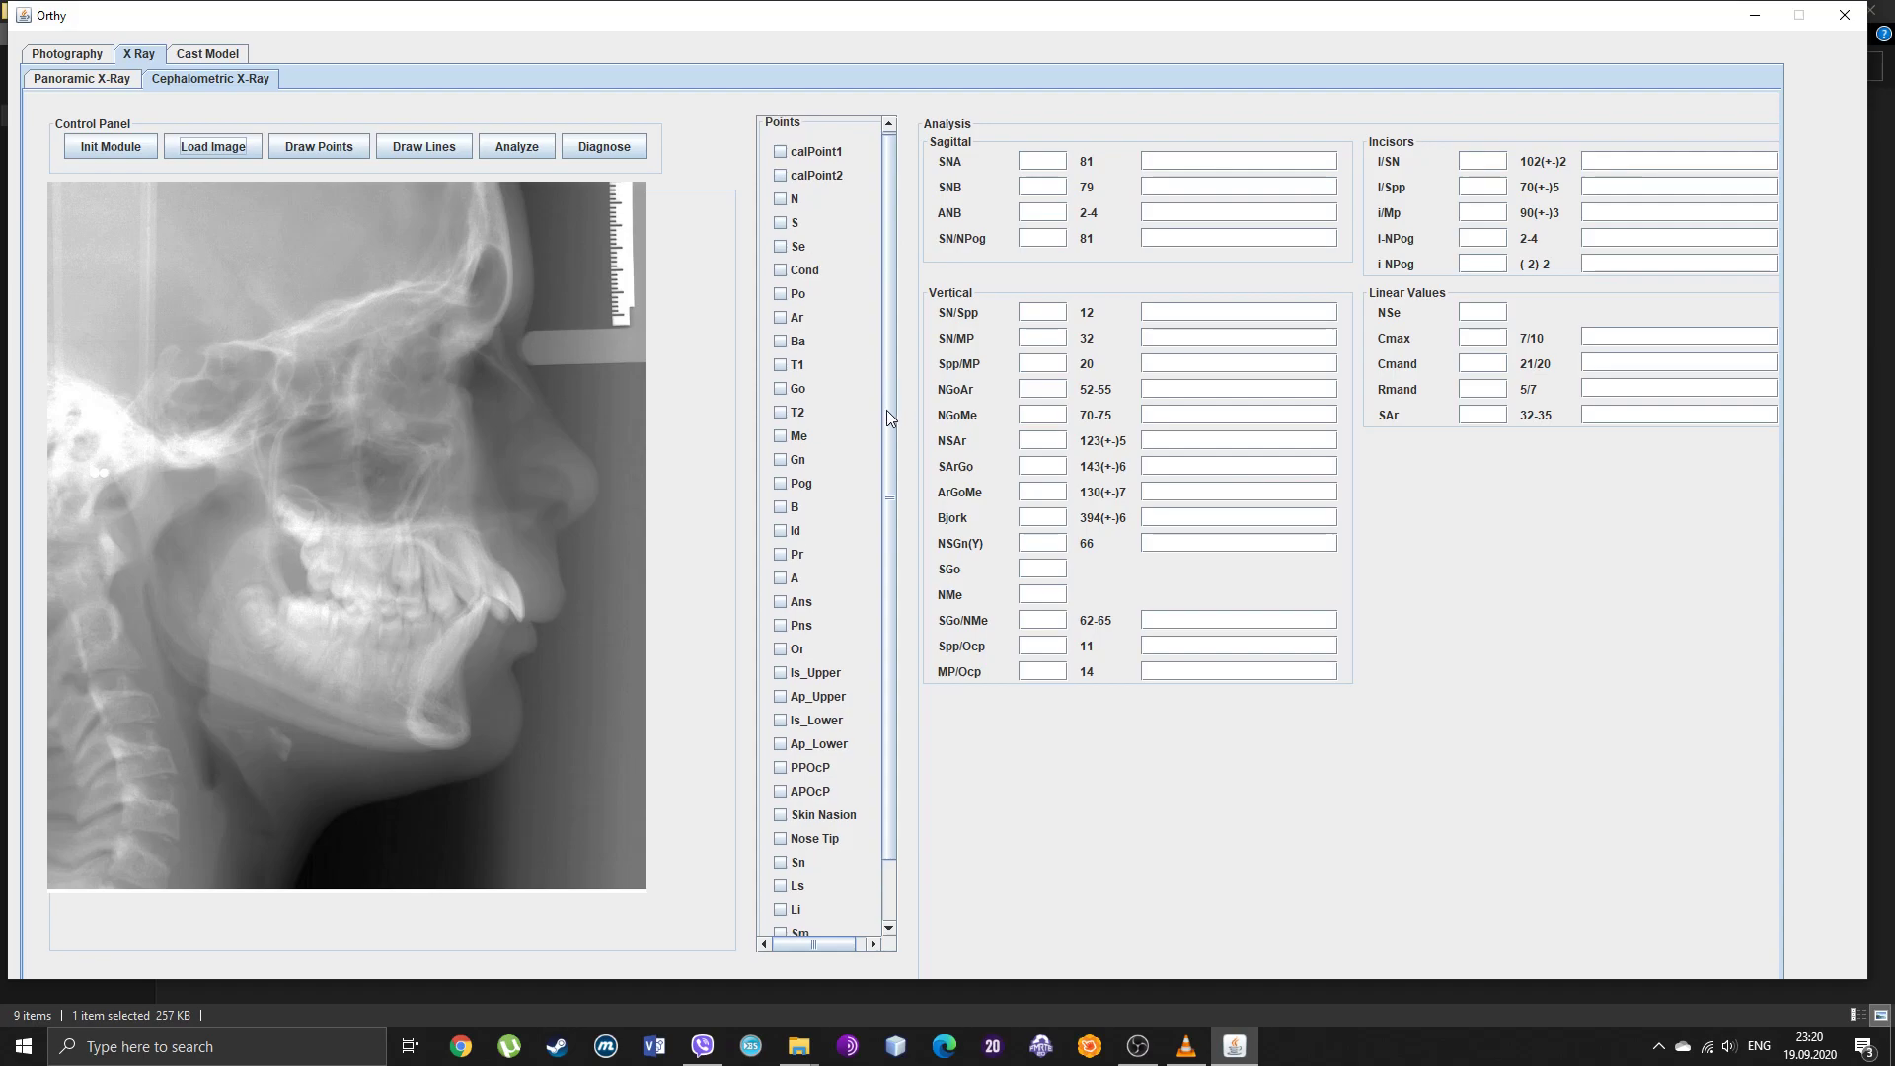
{"action": "left_click", "coordinate": [328, 144]}
{"action": "left_click_drag", "start_coordinate": [886, 465], "coordinate": [887, 347]}
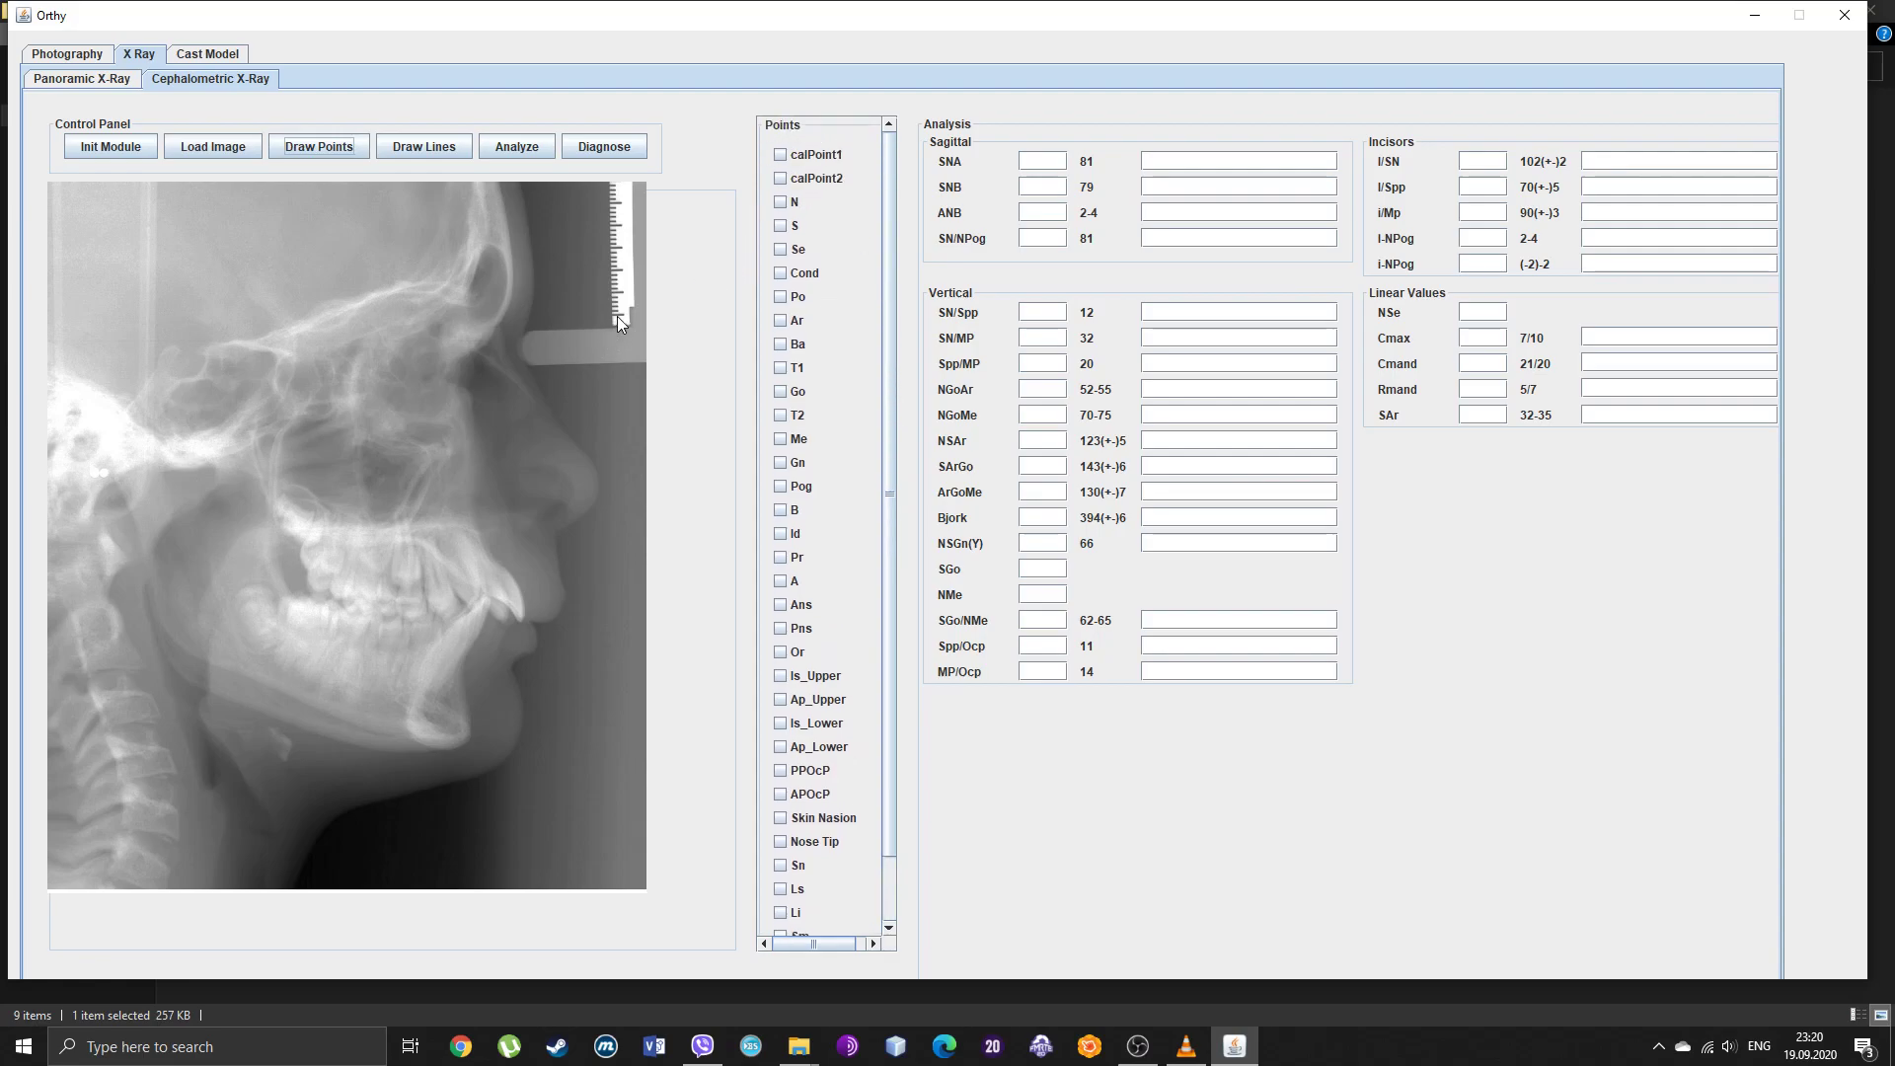
{"action": "left_click", "coordinate": [616, 271]}
{"action": "left_click", "coordinate": [488, 598]}
{"action": "scroll", "coordinate": [803, 815], "scroll_direction": "down", "scroll_amount": 3}
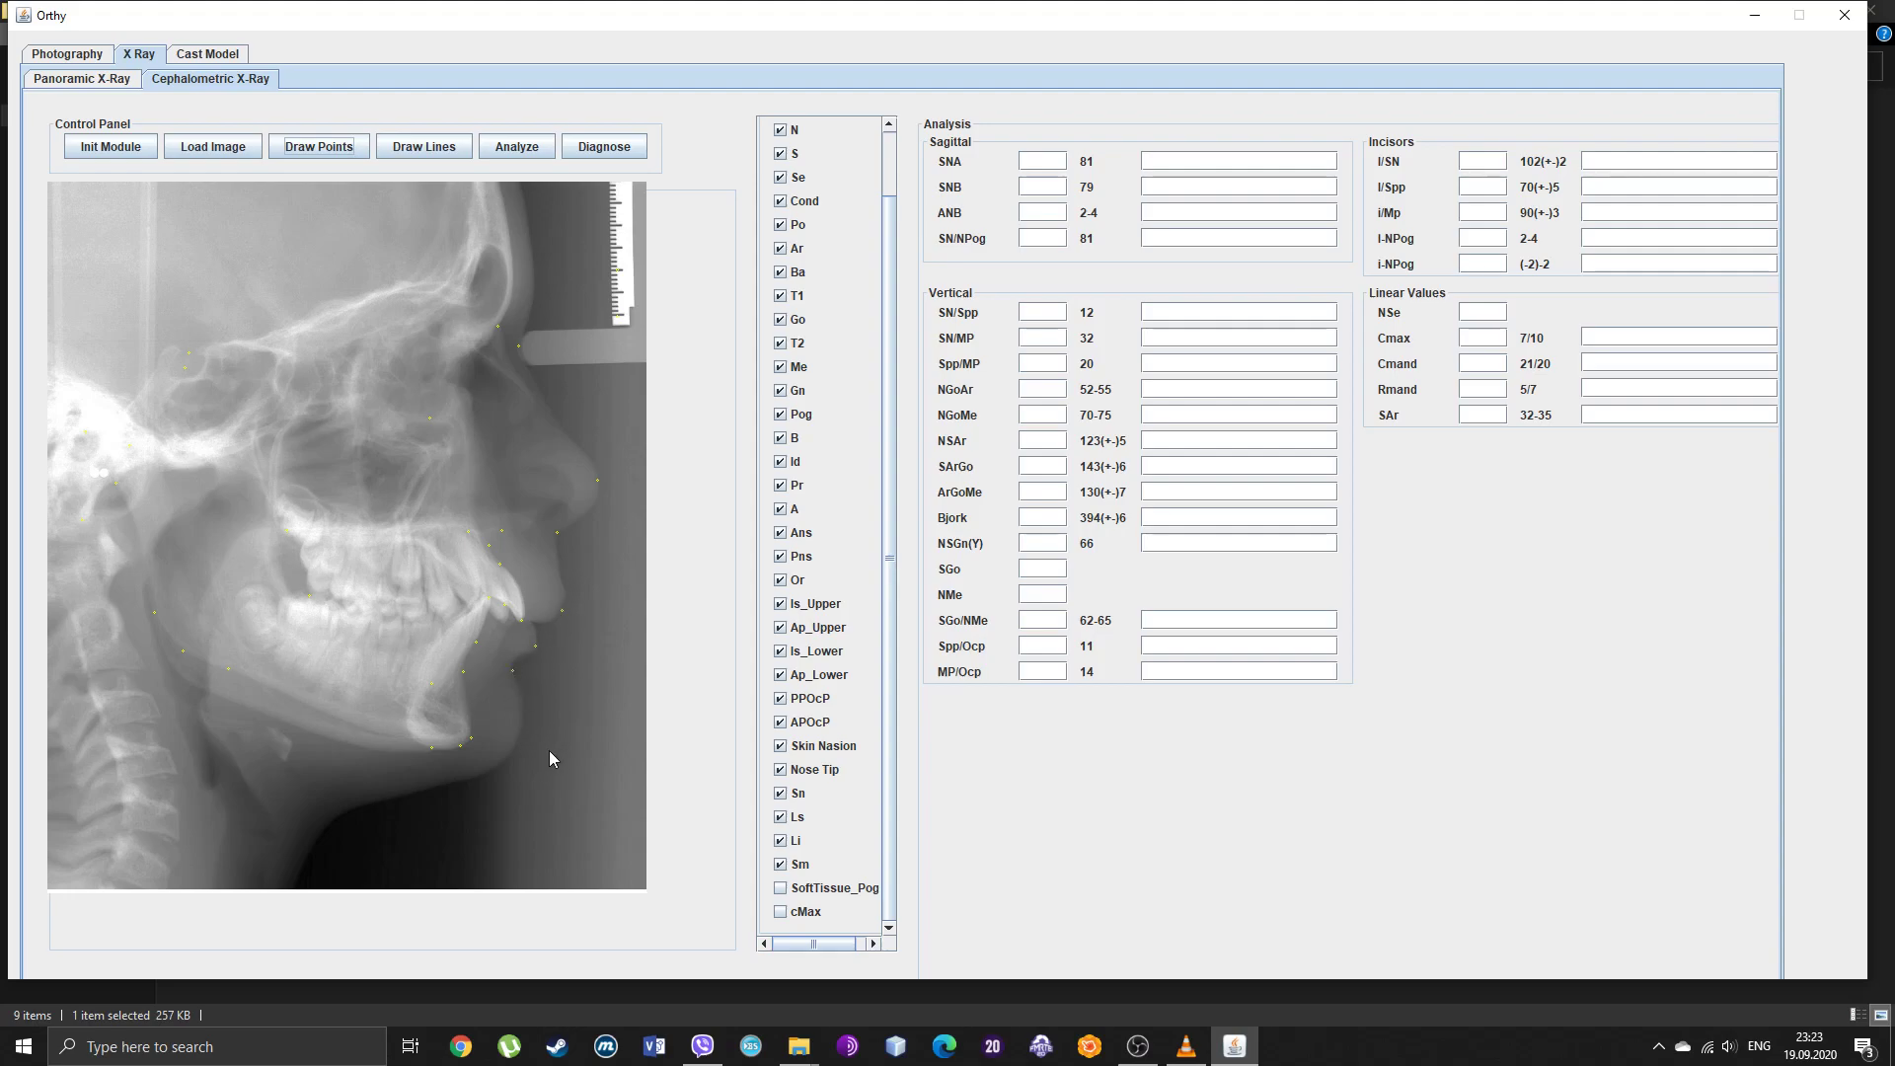
{"action": "left_click", "coordinate": [519, 739]}
{"action": "left_click", "coordinate": [481, 527]}
Step: Draw the tracing lines between the landmarks and run the cephalometric analysis with its diagnosis
{"action": "left_click", "coordinate": [419, 154]}
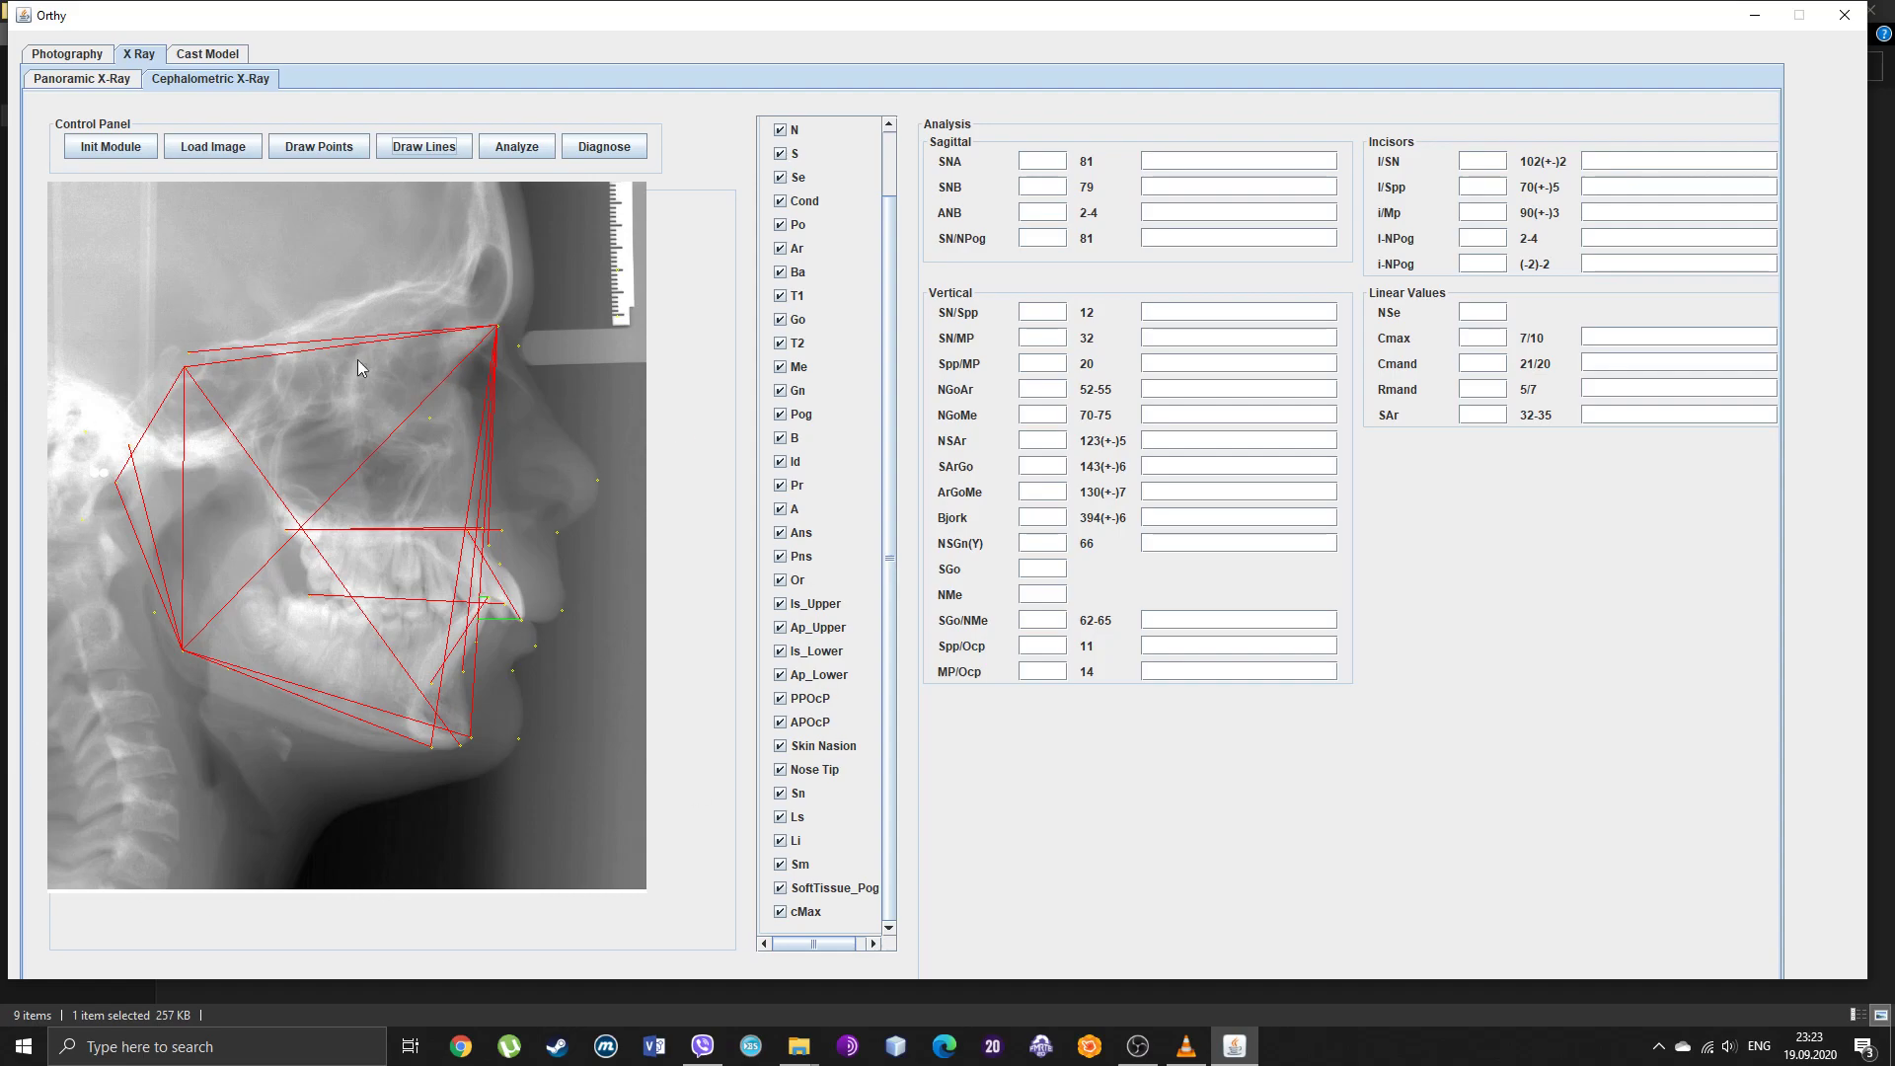
{"action": "left_click", "coordinate": [506, 145]}
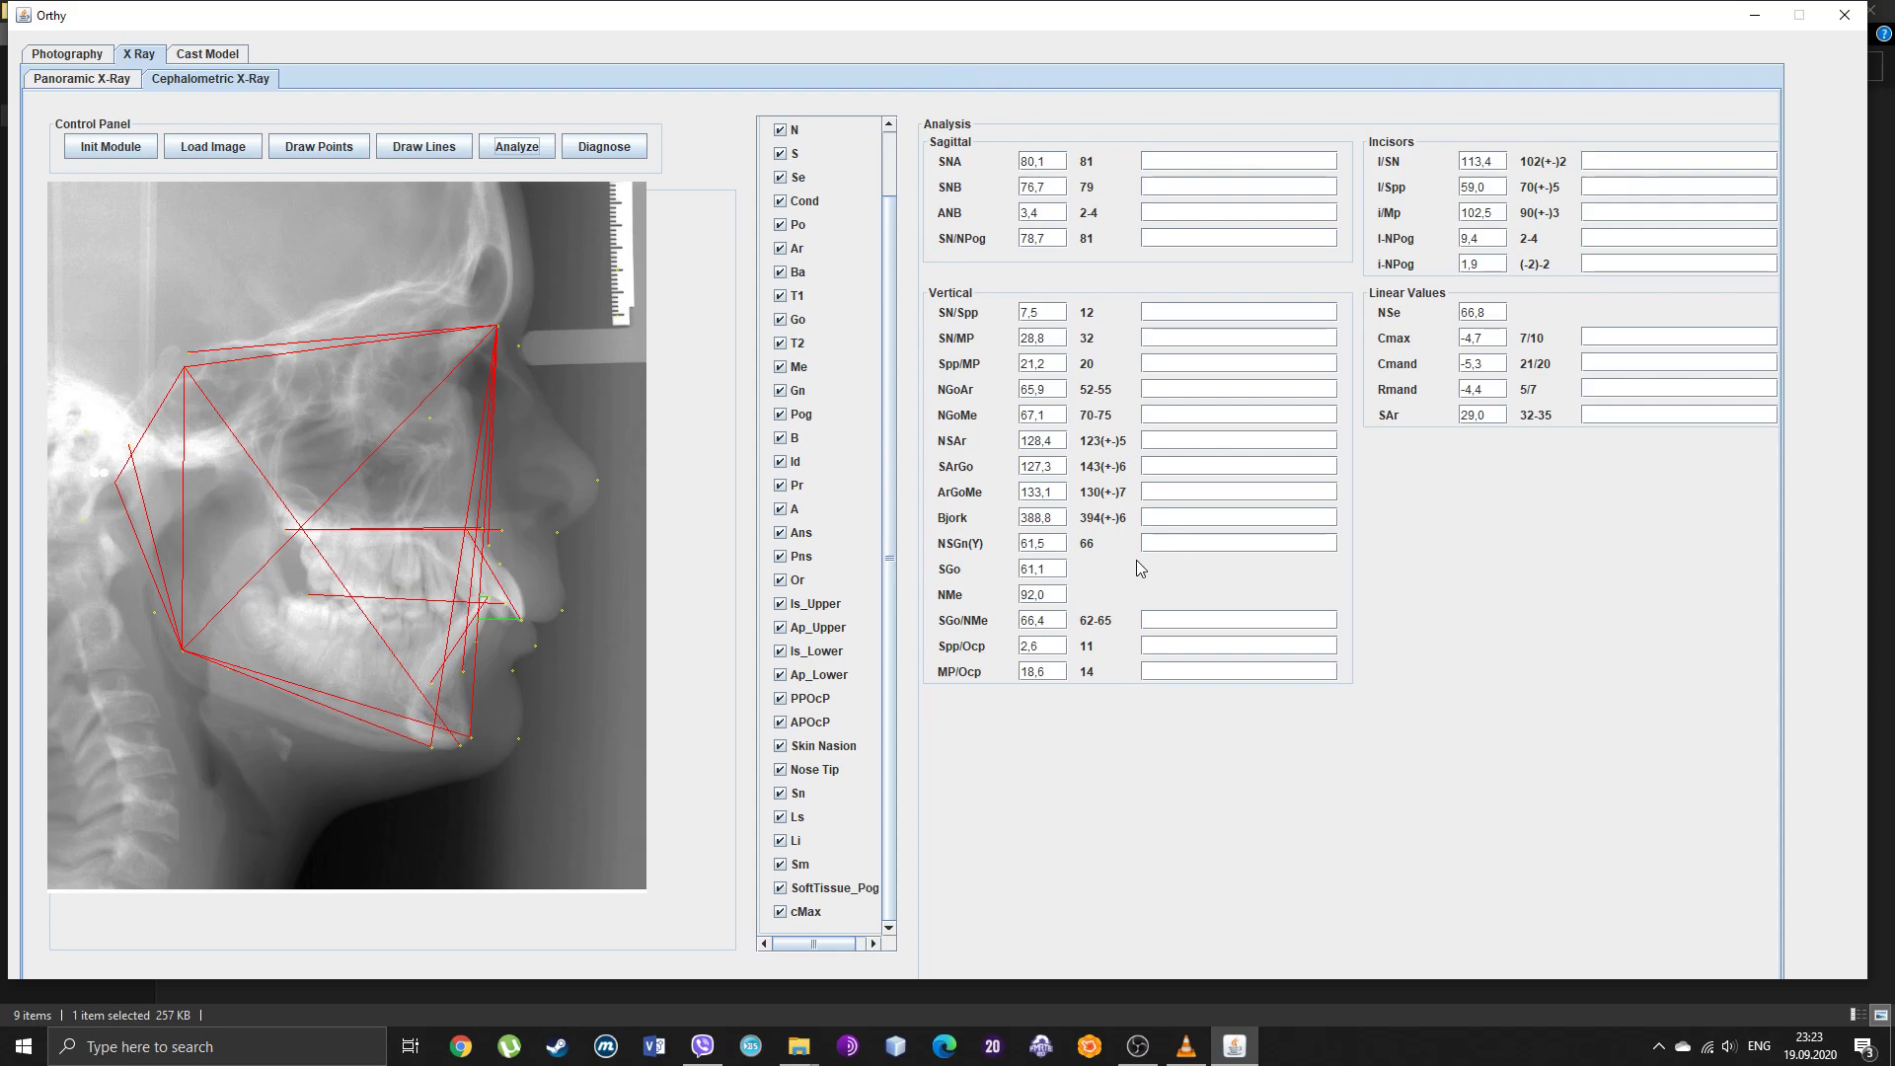
{"action": "left_click", "coordinate": [596, 148]}
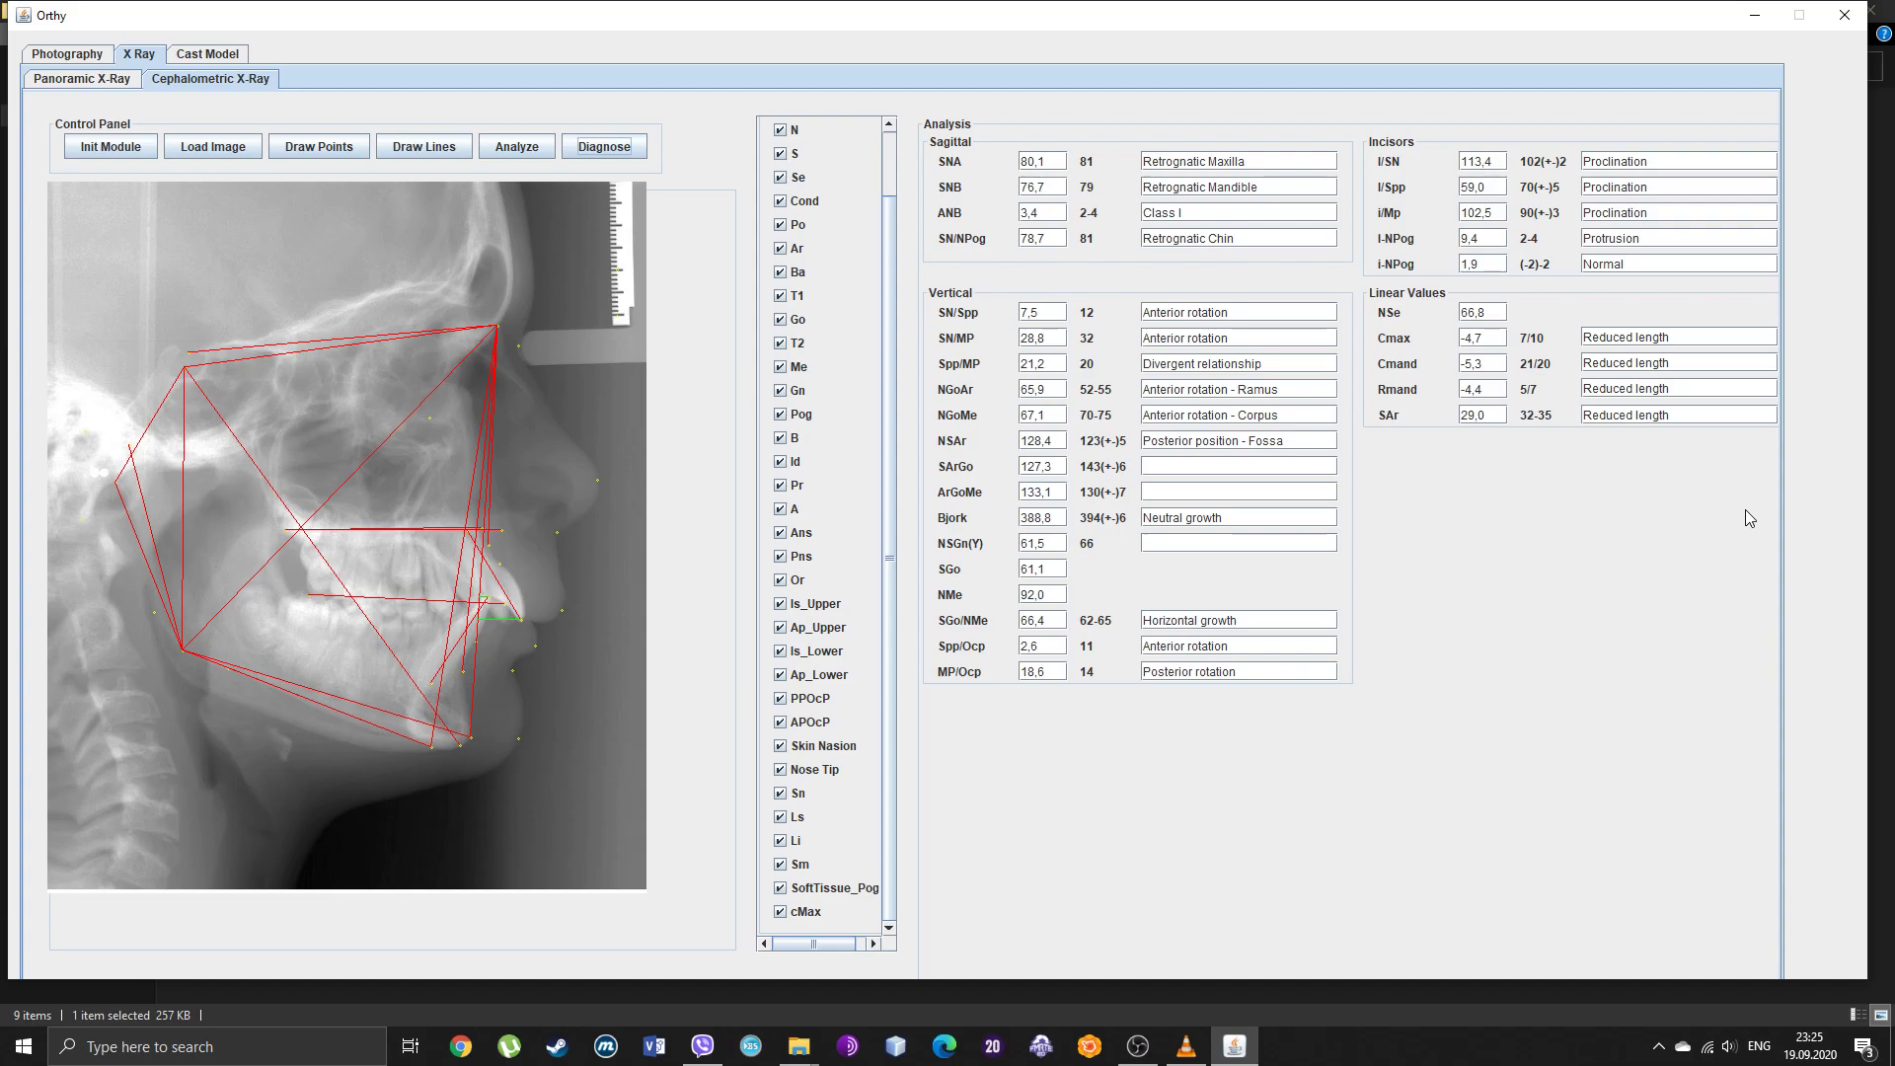
Step: Capture the screen with the completed analysis and paste it into a blank Paint image
{"action": "key", "text": "Print"}
{"action": "left_click", "coordinate": [309, 1052]}
{"action": "type", "text": "pain"}
{"action": "key", "text": "Return"}
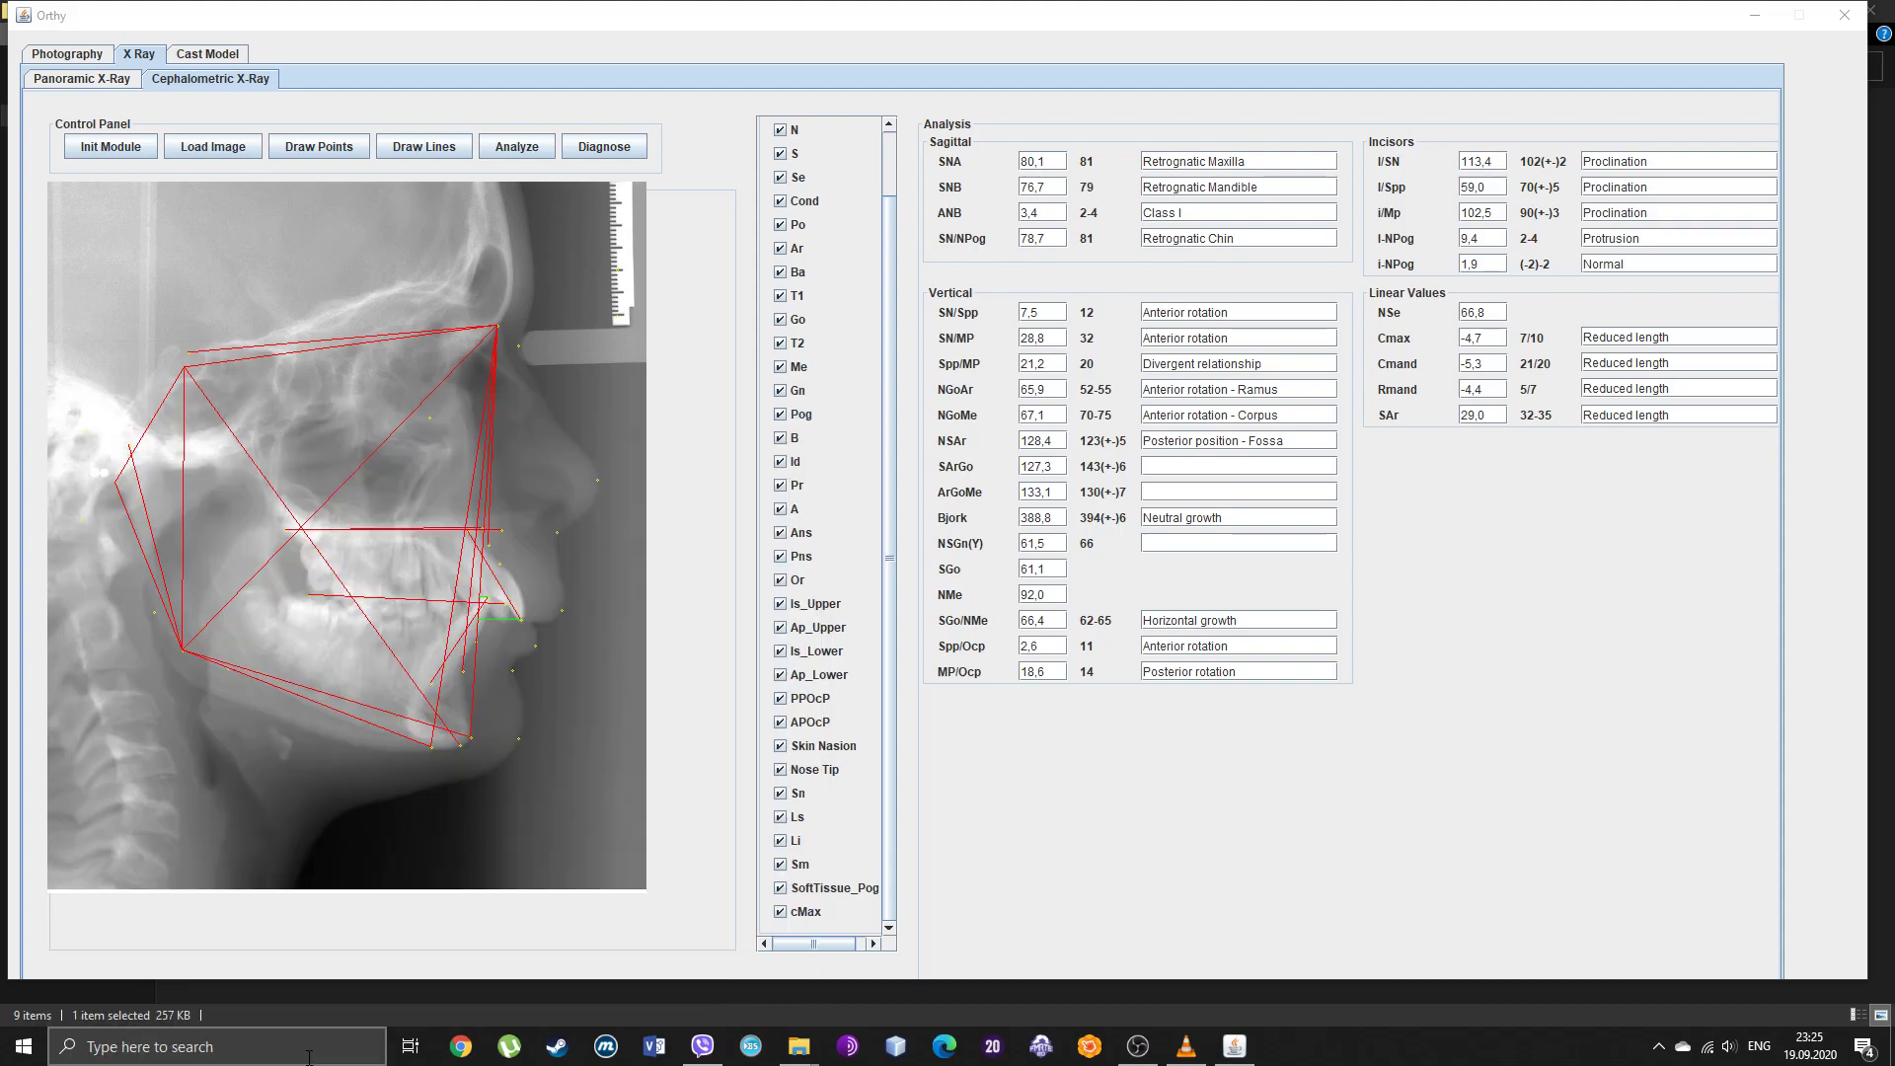
{"action": "key", "text": "ctrl+v"}
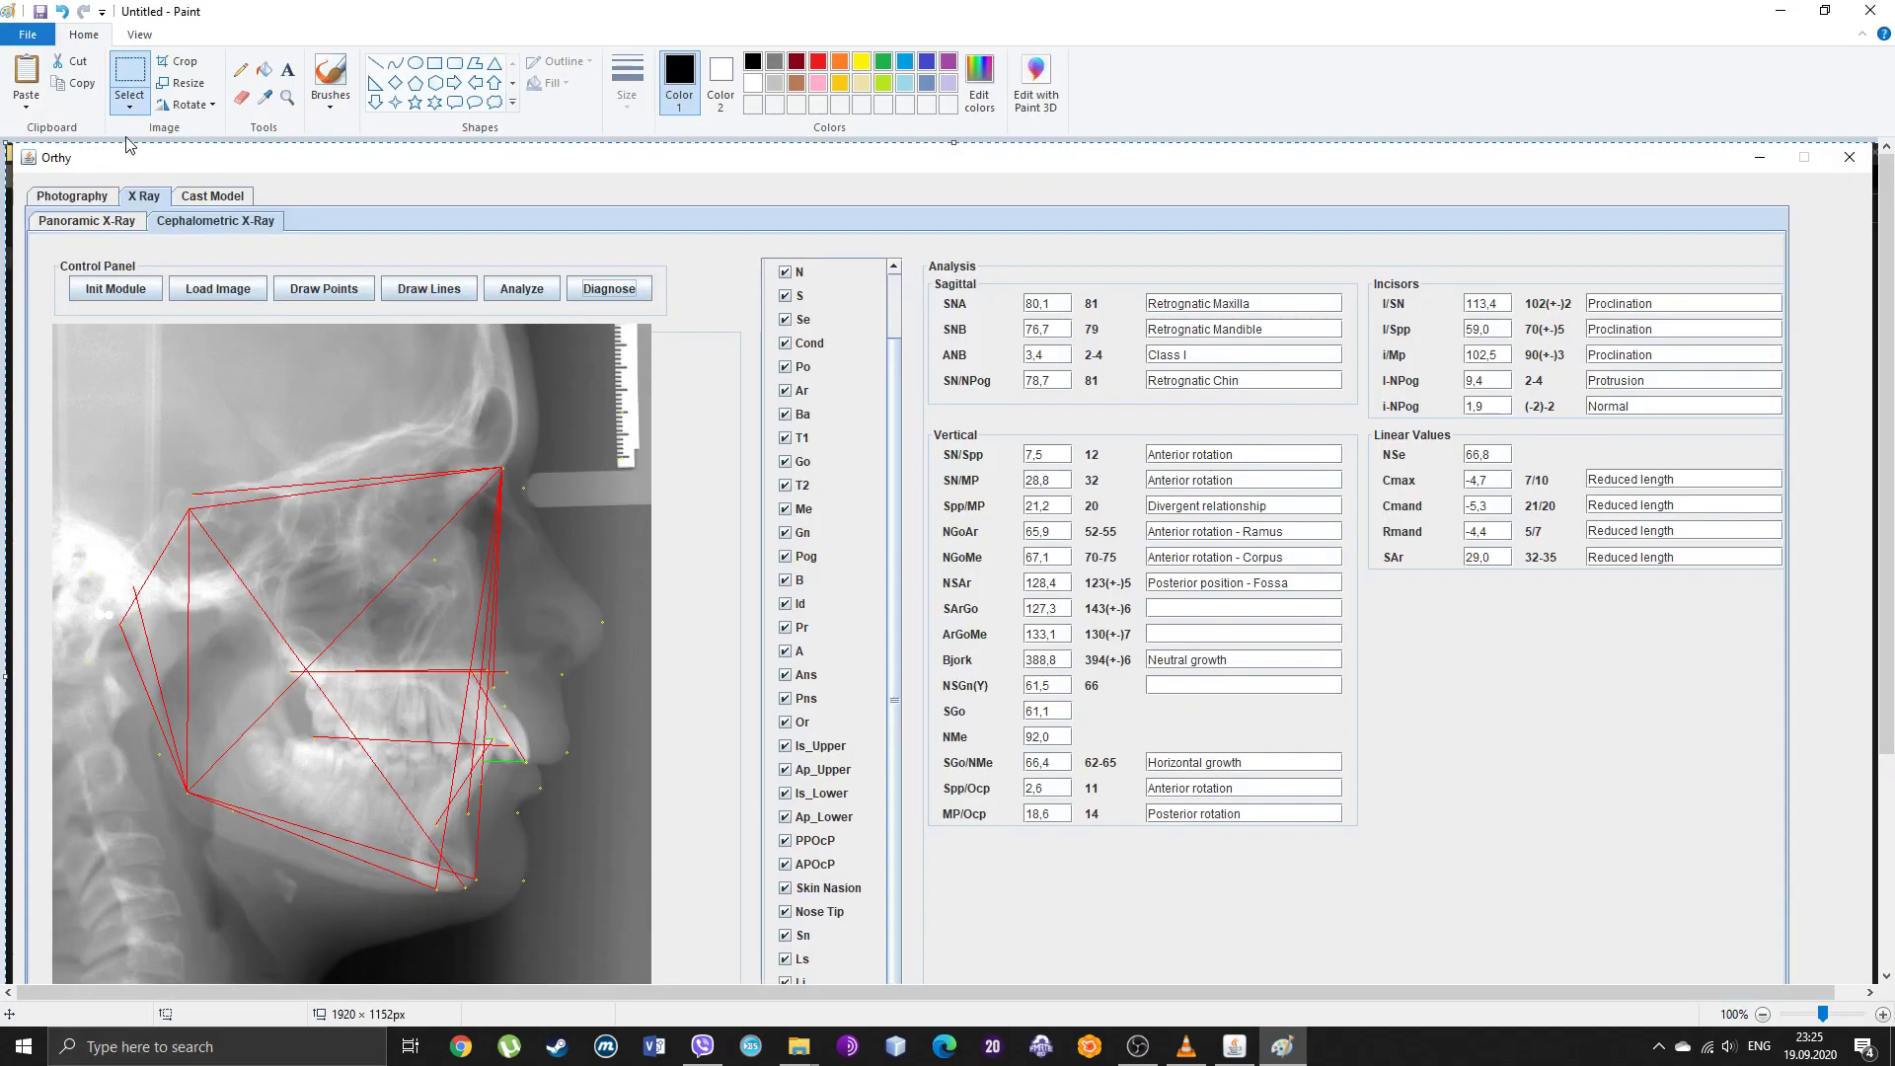
Step: Select the area of the screenshot containing the X-ray, points list and analysis tables, and copy it
{"action": "left_click", "coordinate": [131, 75]}
{"action": "left_click_drag", "start_coordinate": [31, 232], "coordinate": [1790, 819]}
{"action": "right_click", "coordinate": [1462, 725]}
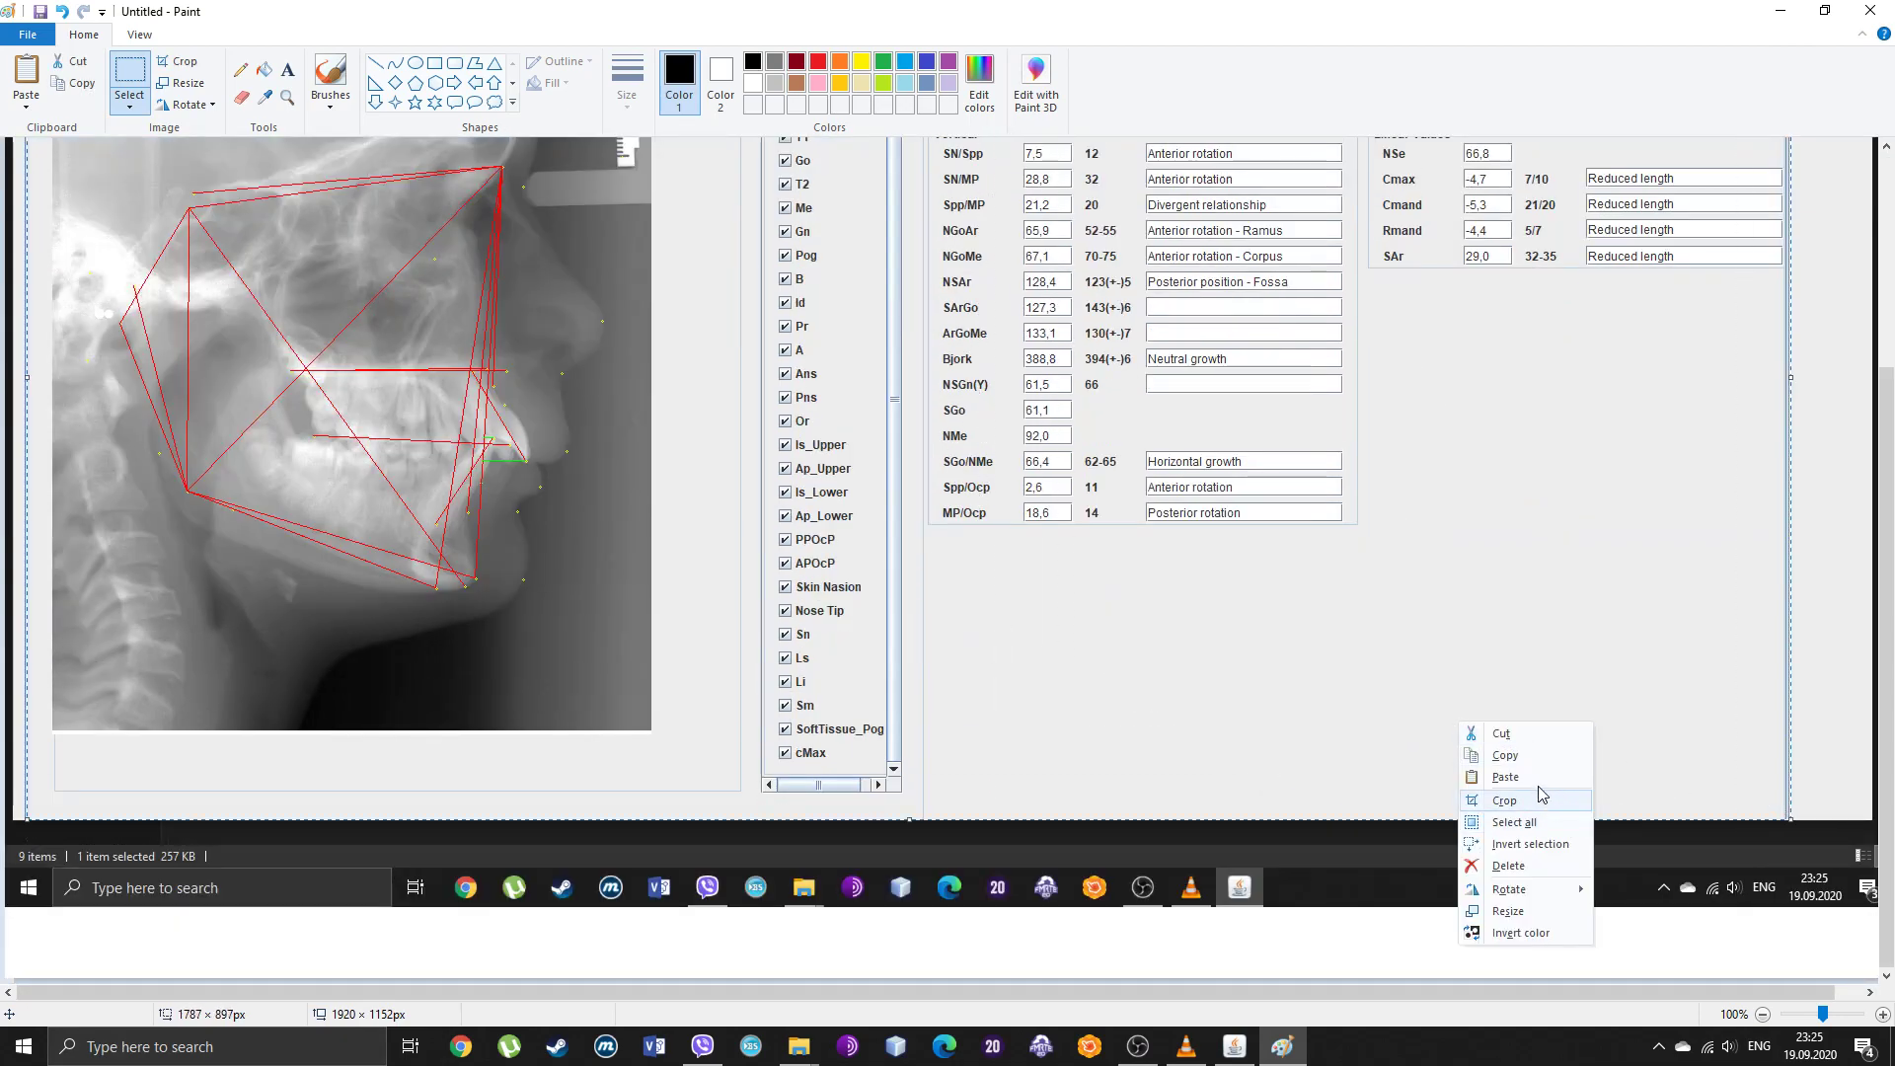
{"action": "left_click", "coordinate": [1511, 756]}
Step: Start a new image without saving the full screenshot and paste the copied analysis area into it
{"action": "key", "text": "alt+F4"}
{"action": "key", "text": "Right"}
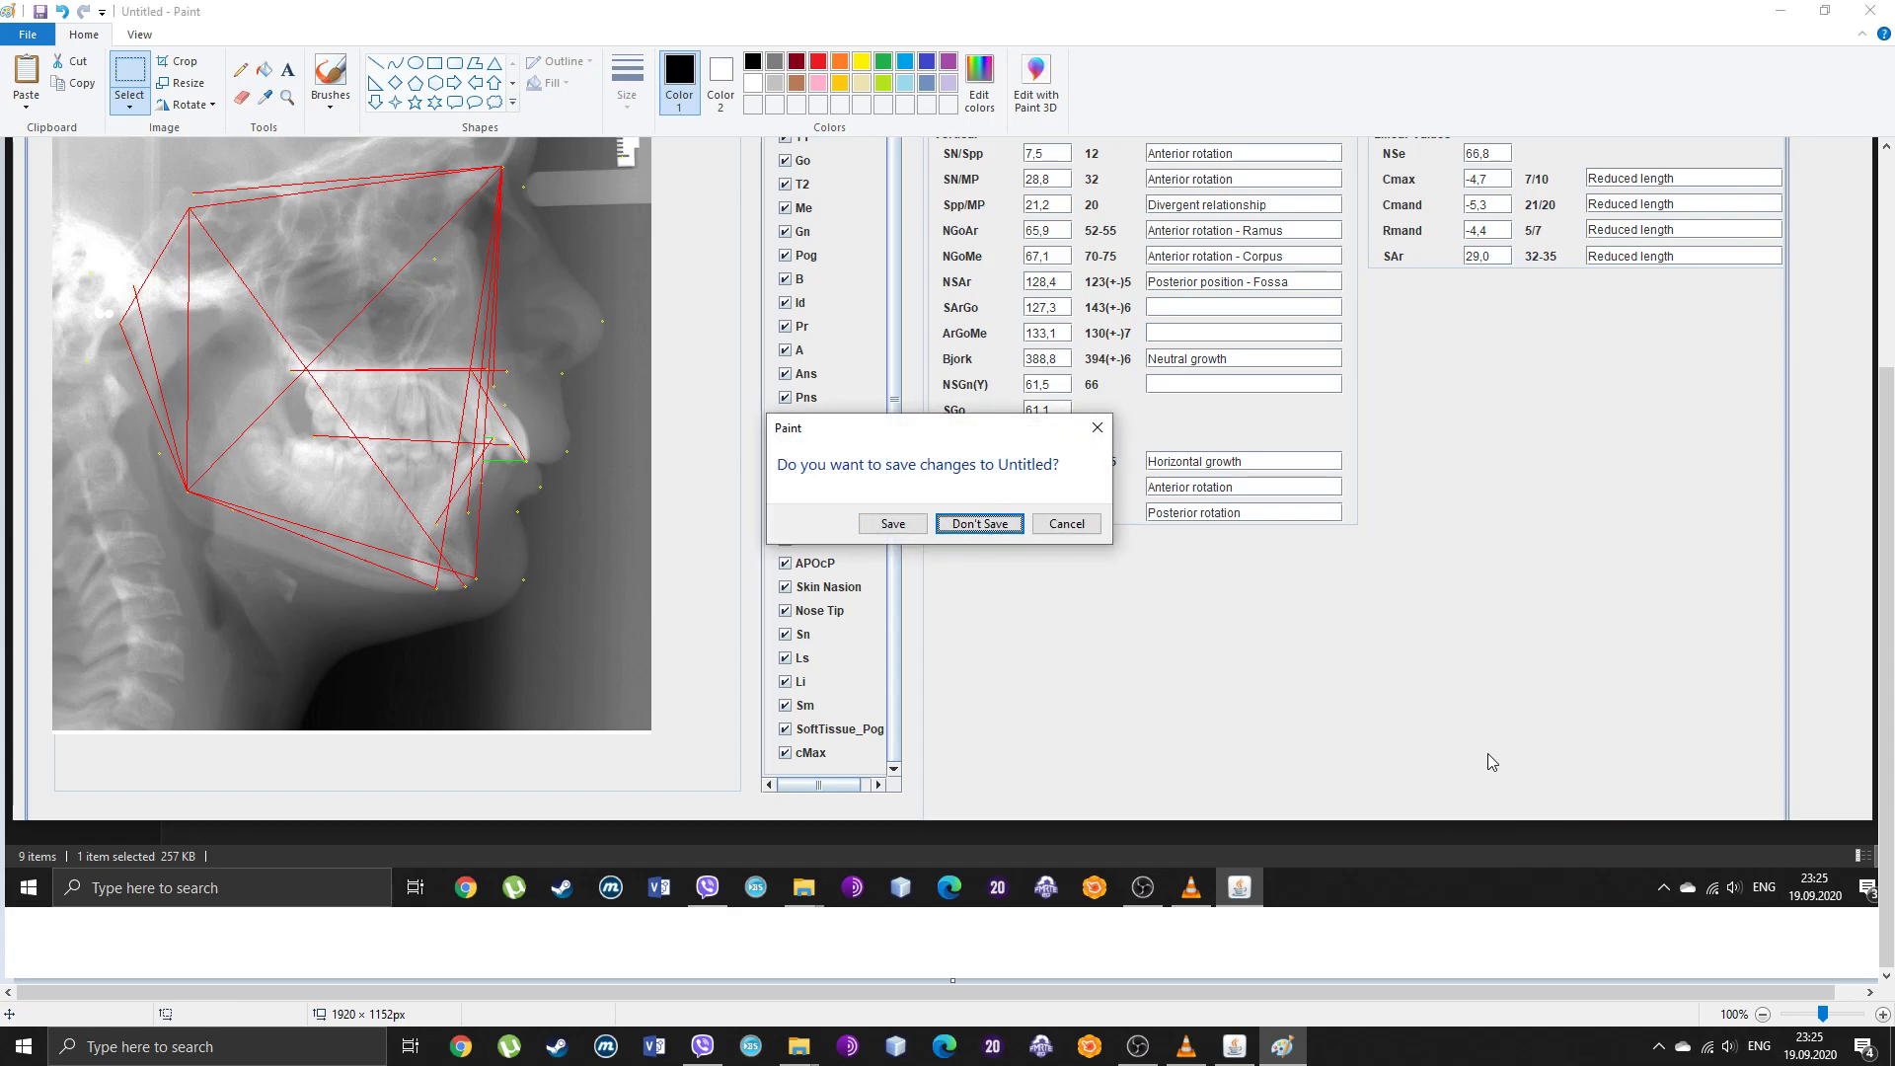
{"action": "key", "text": "Return"}
{"action": "key", "text": "ctrl+v"}
{"action": "scroll", "coordinate": [940, 605], "scroll_direction": "down", "scroll_amount": 3}
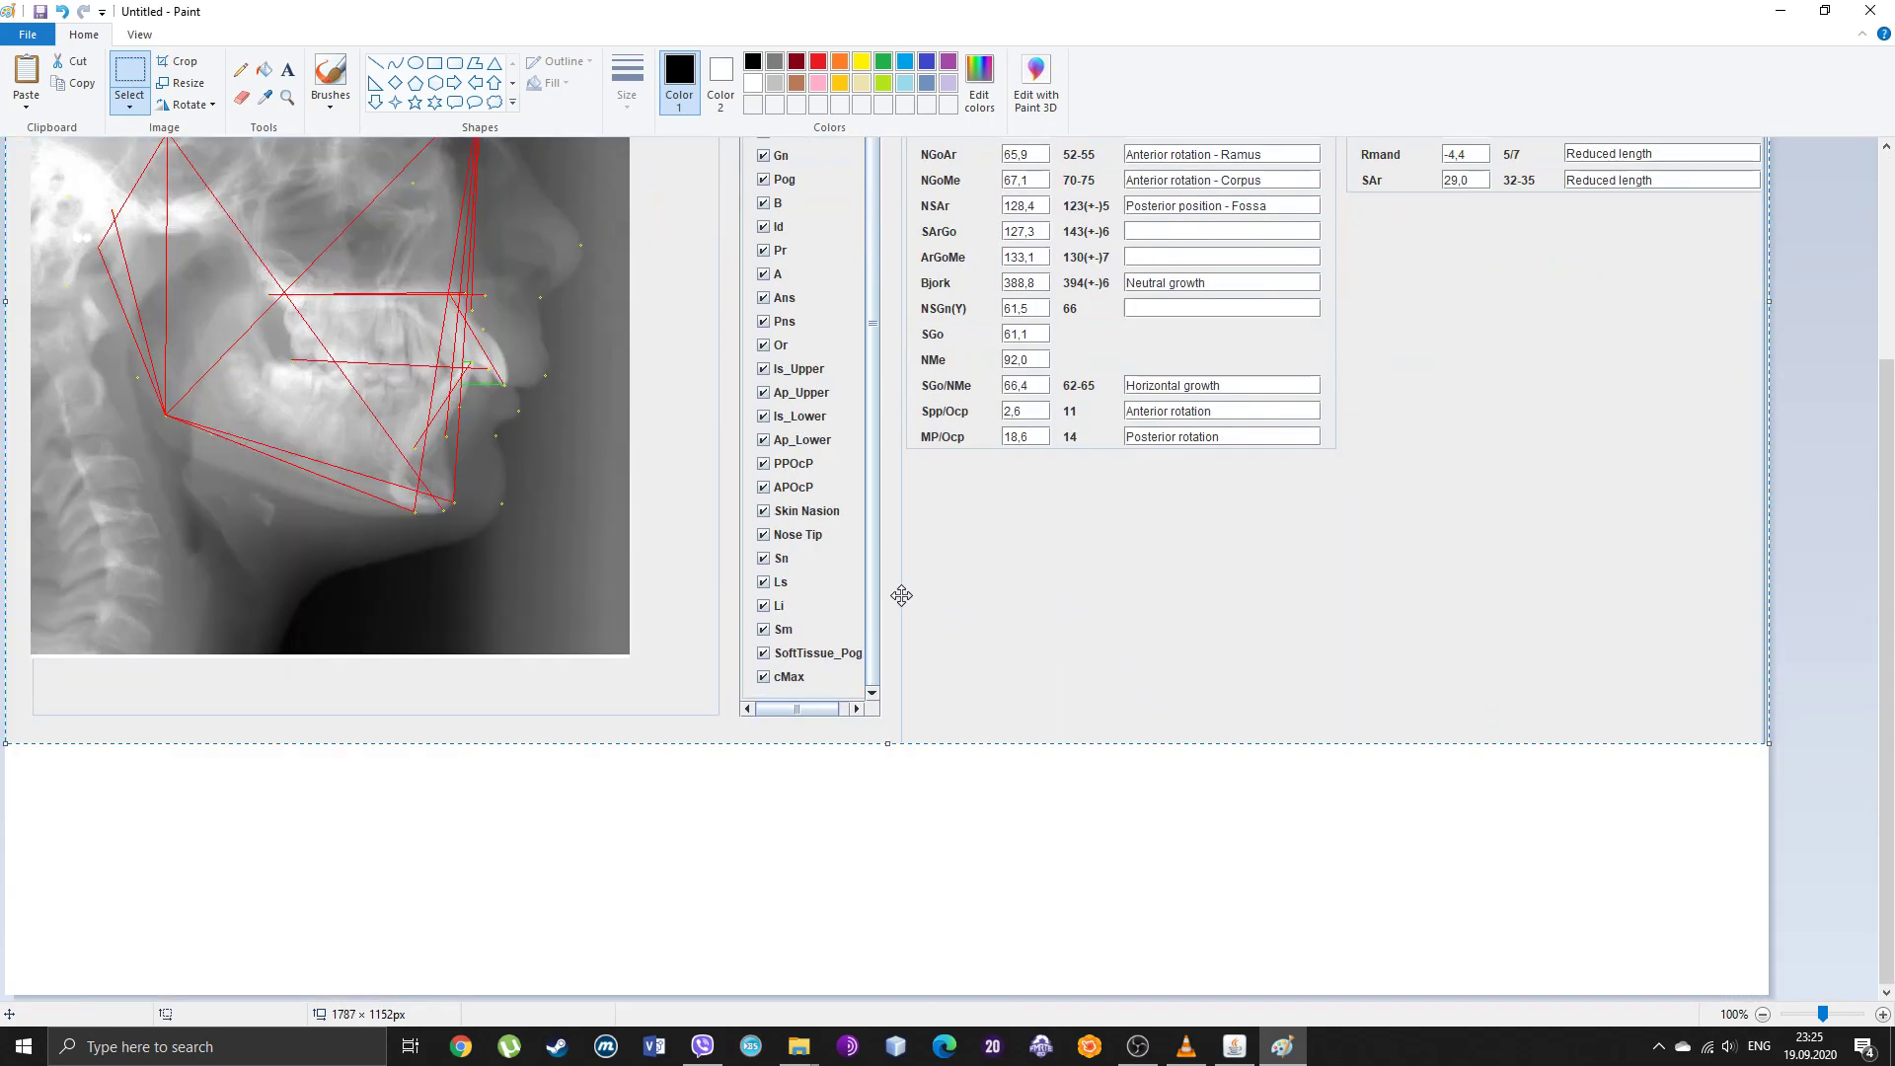
{"action": "scroll", "coordinate": [787, 601], "scroll_direction": "down", "scroll_amount": 2, "text": "ctrl"}
{"action": "scroll", "coordinate": [557, 479], "scroll_direction": "up", "scroll_amount": 1, "text": "ctrl"}
{"action": "scroll", "coordinate": [557, 480], "scroll_direction": "up", "scroll_amount": 2, "text": "ctrl"}
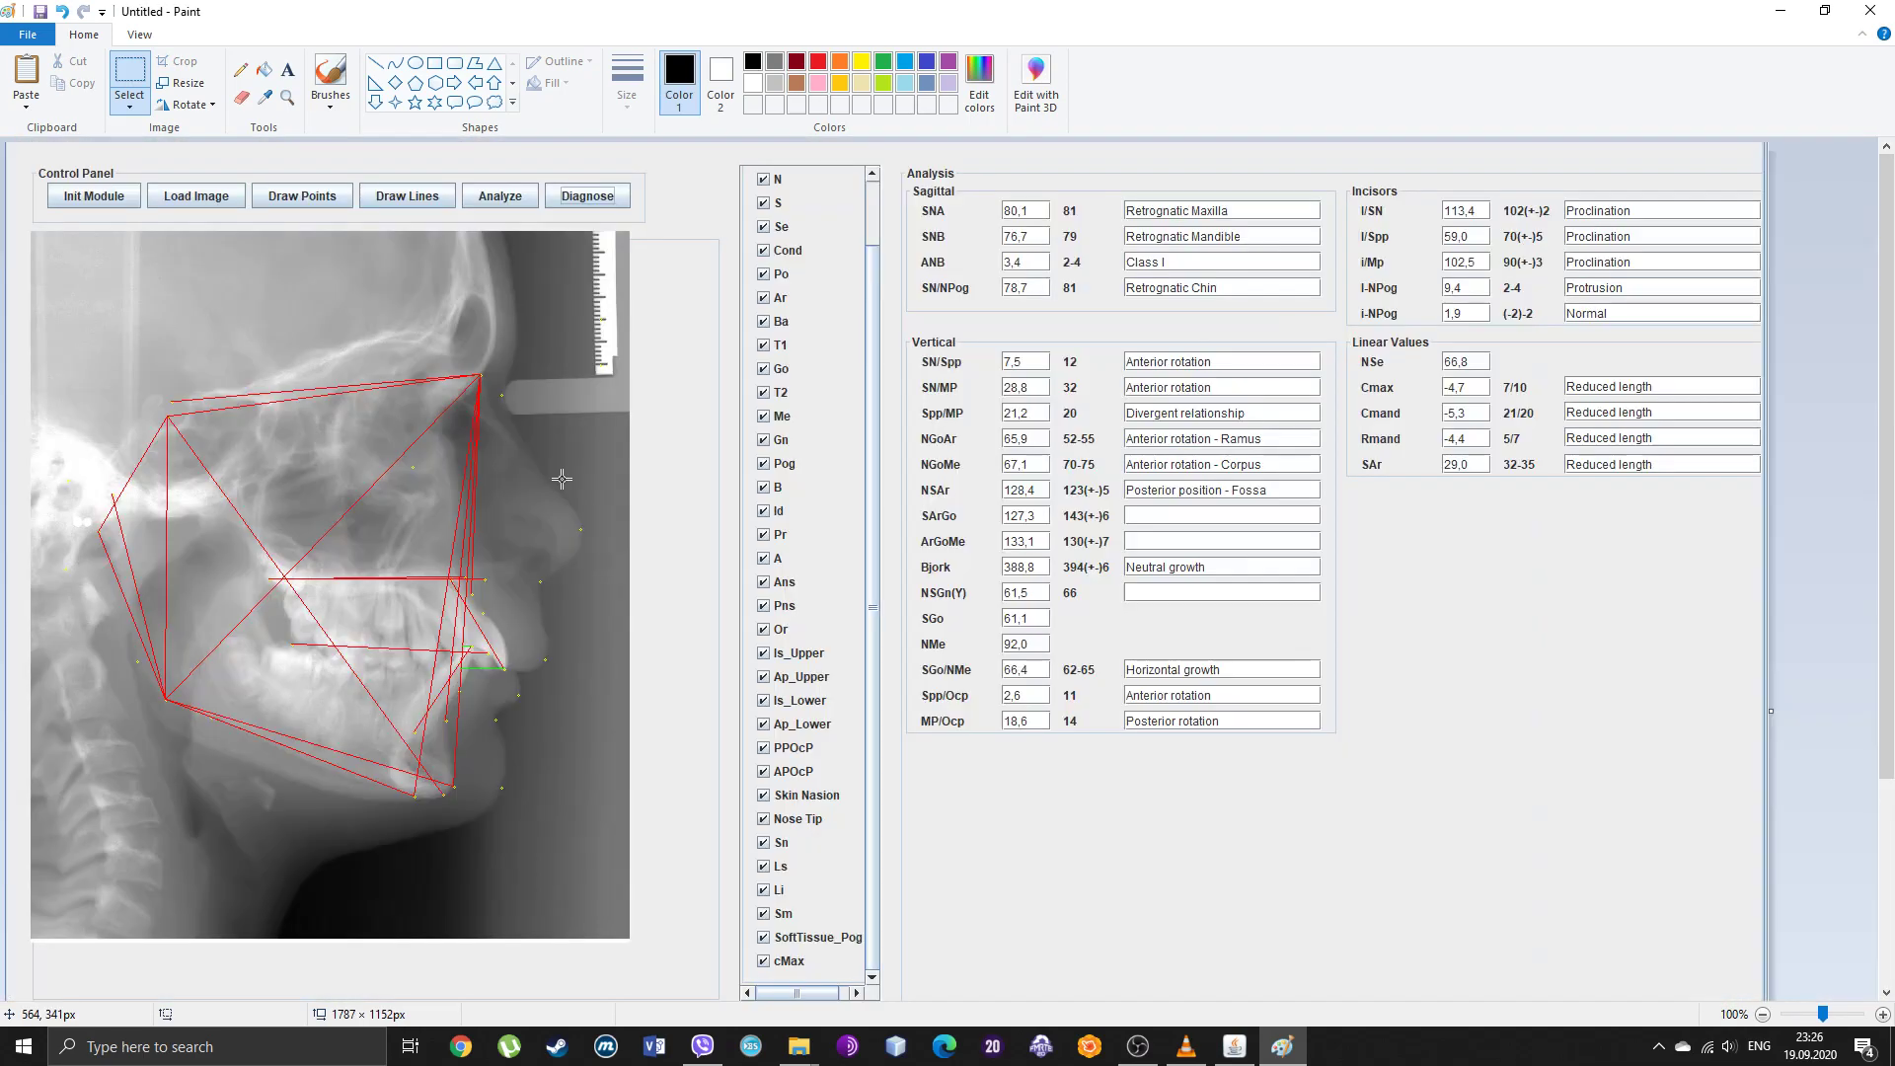
{"action": "scroll", "coordinate": [554, 481], "scroll_direction": "down", "scroll_amount": 2, "text": "ctrl"}
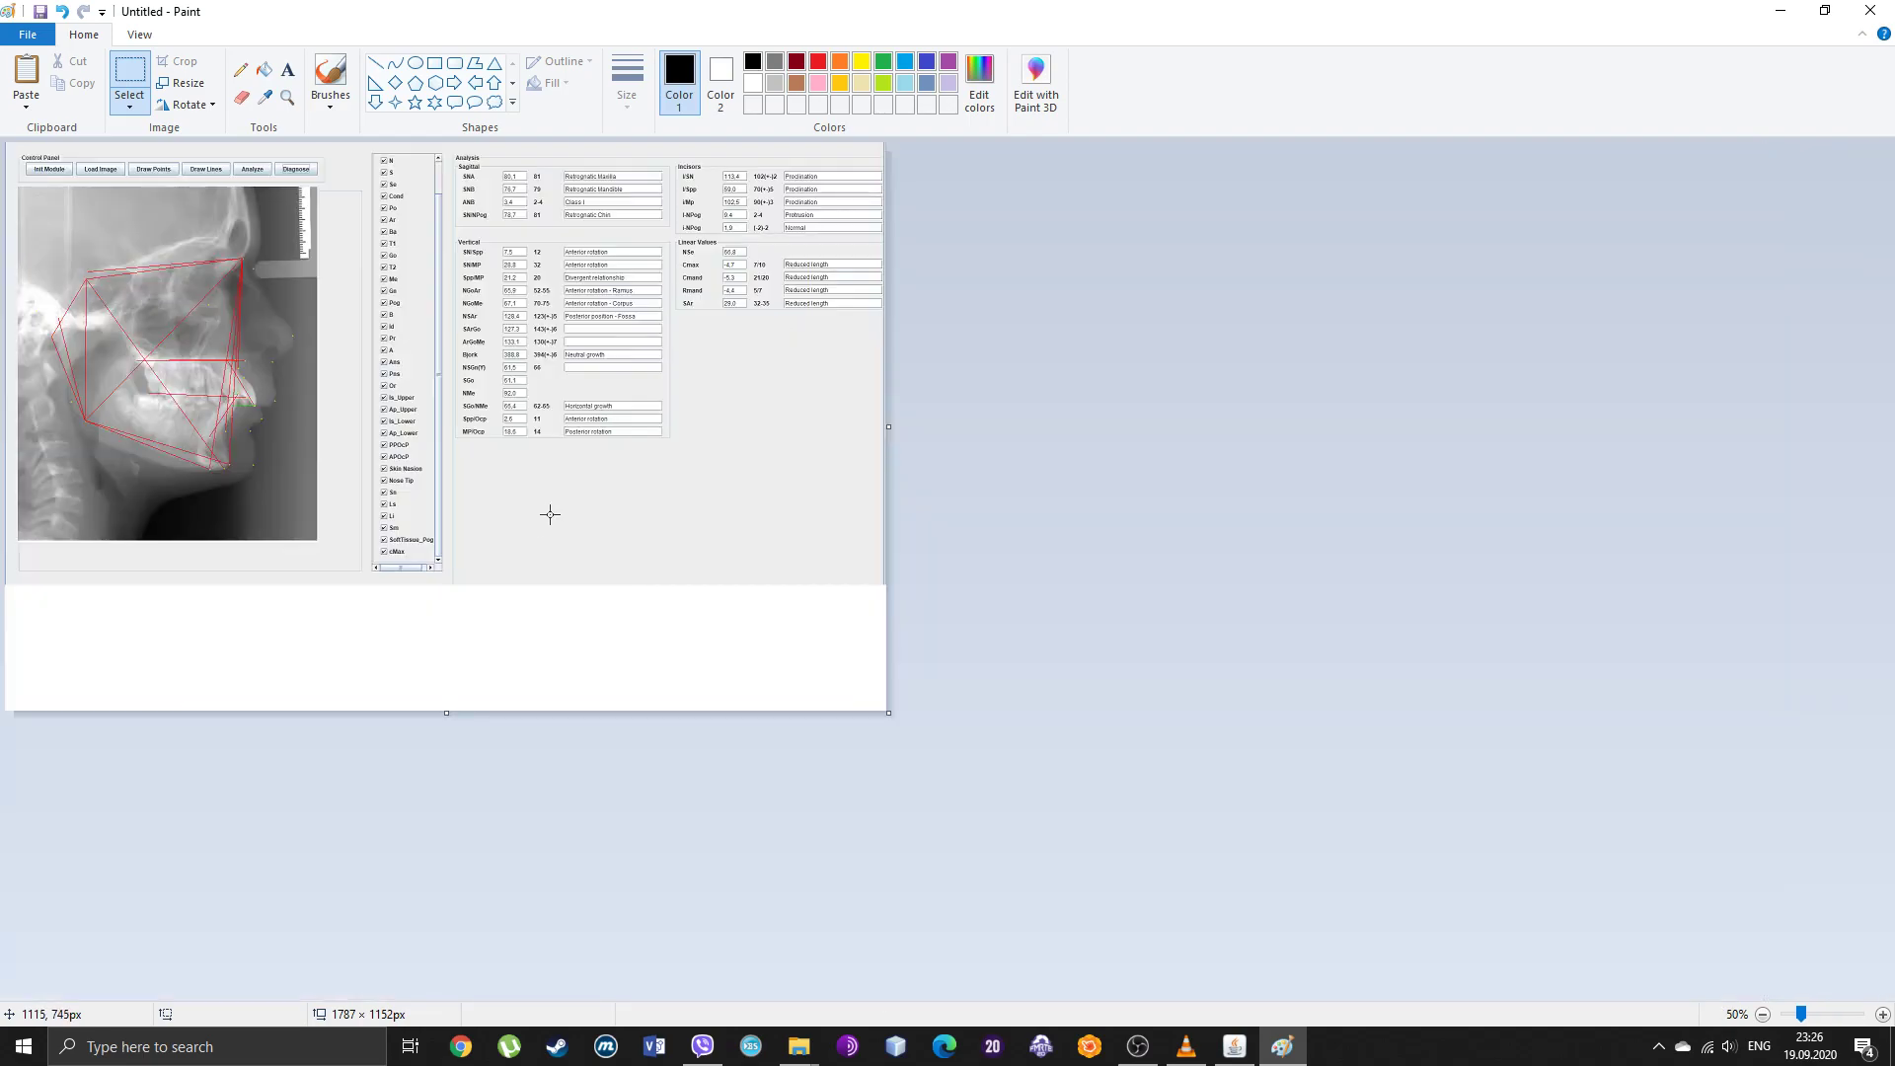
Step: Save the pasted analysis image as a PNG named tutorialCephOne in the Tutorial folder on the desktop
{"action": "left_click", "coordinate": [22, 30]}
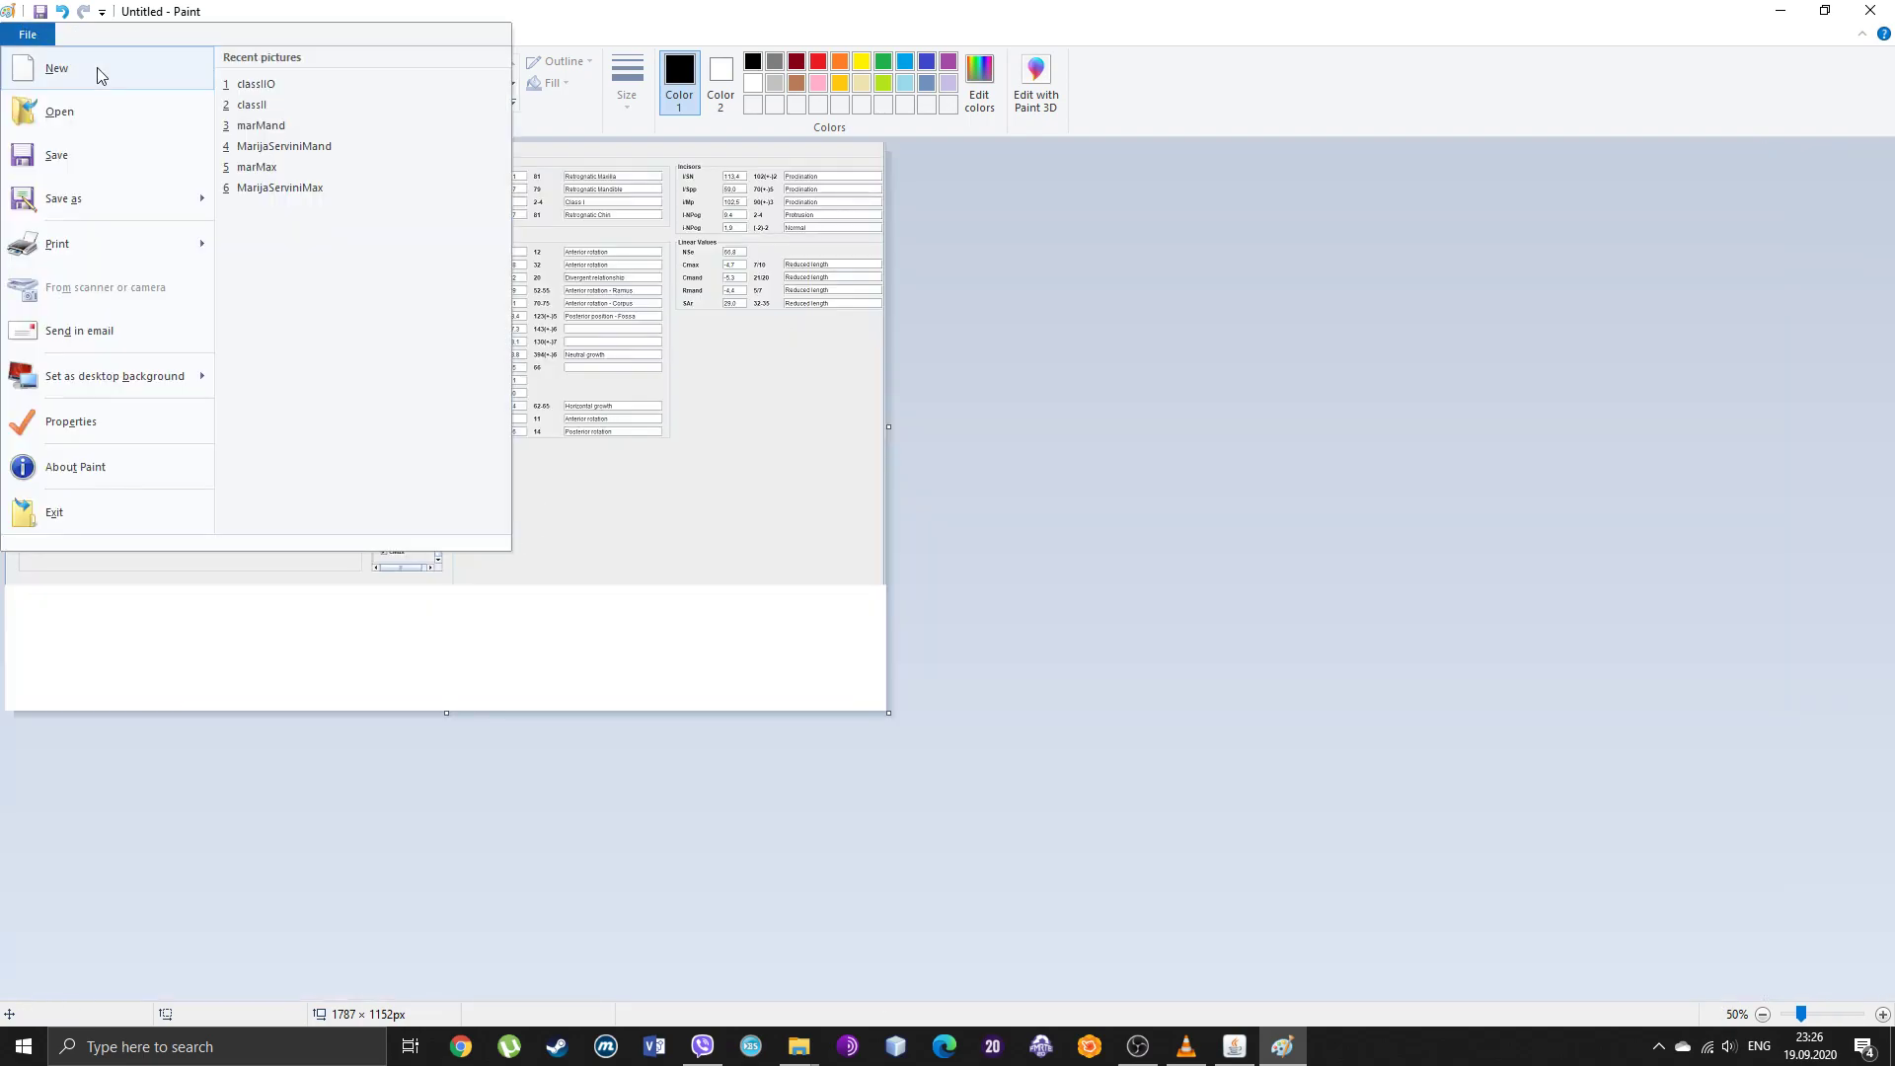
{"action": "left_click", "coordinate": [142, 193]}
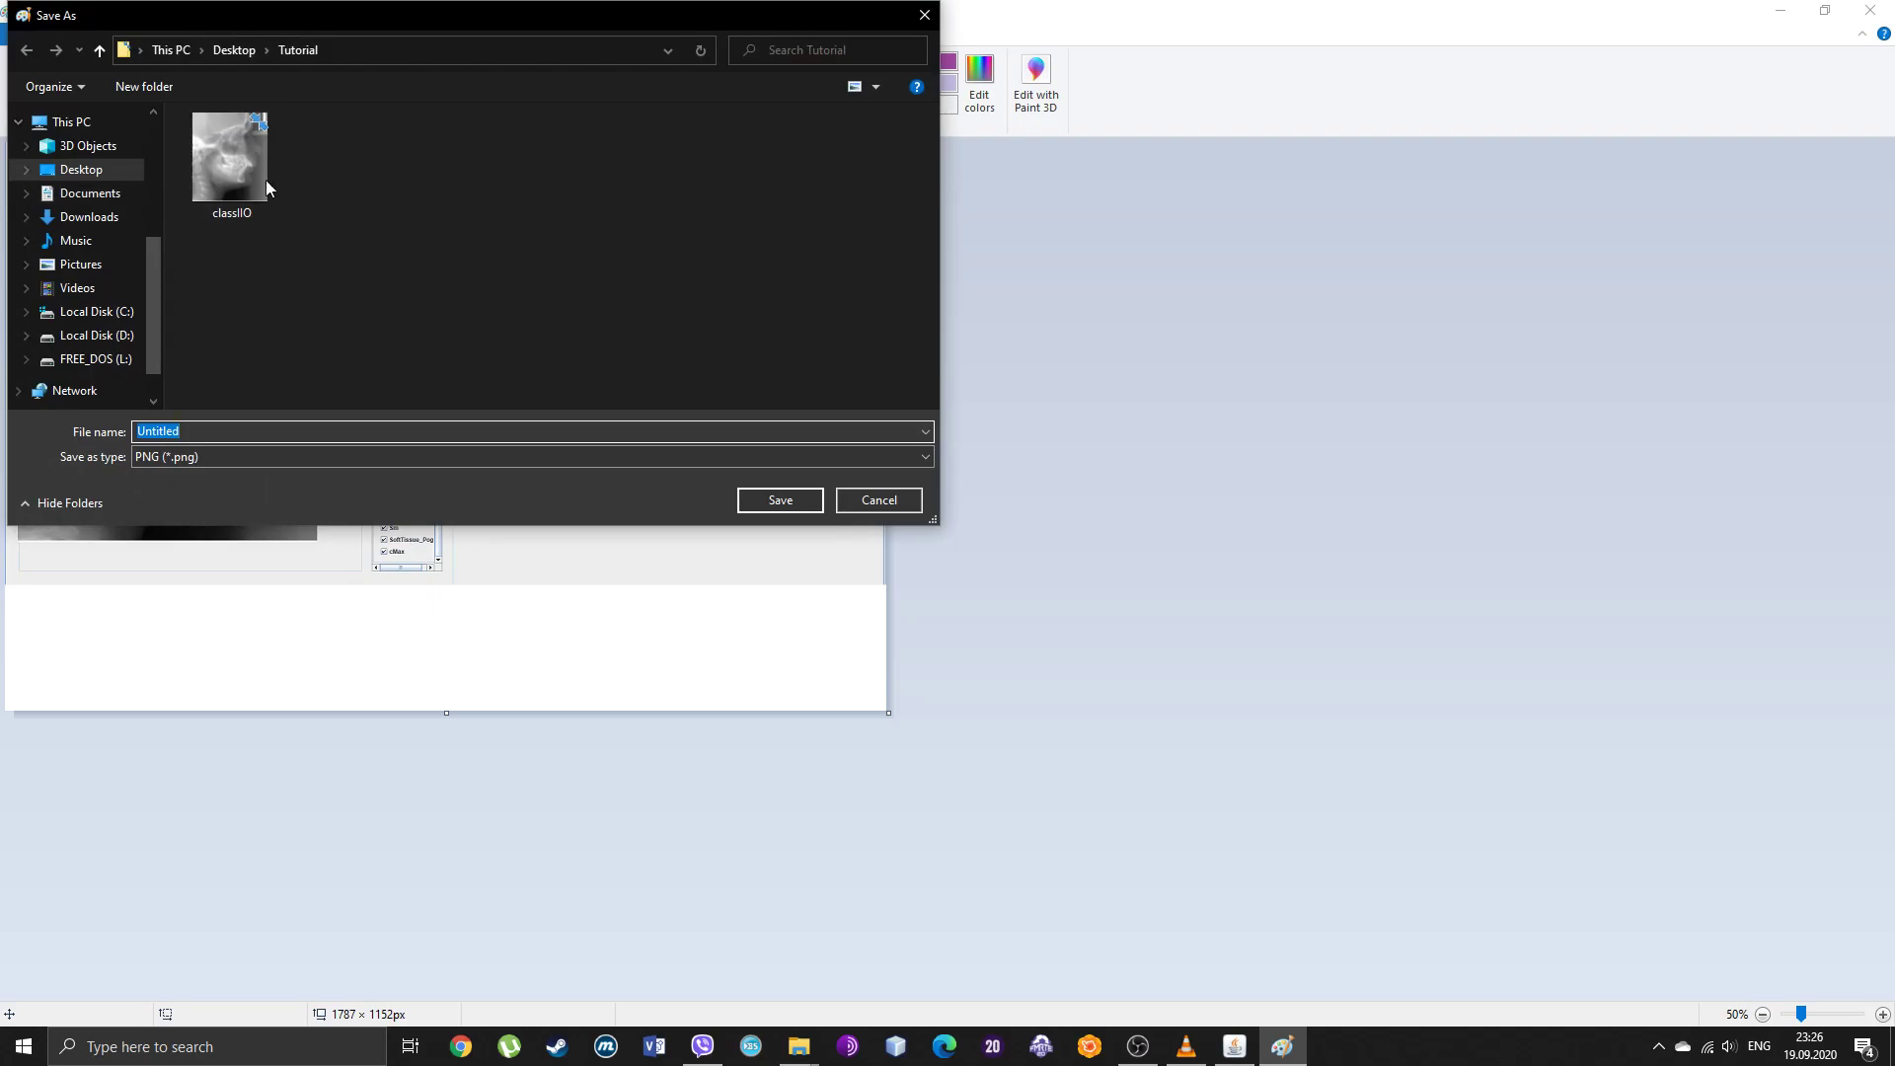
{"action": "left_click", "coordinate": [83, 169]}
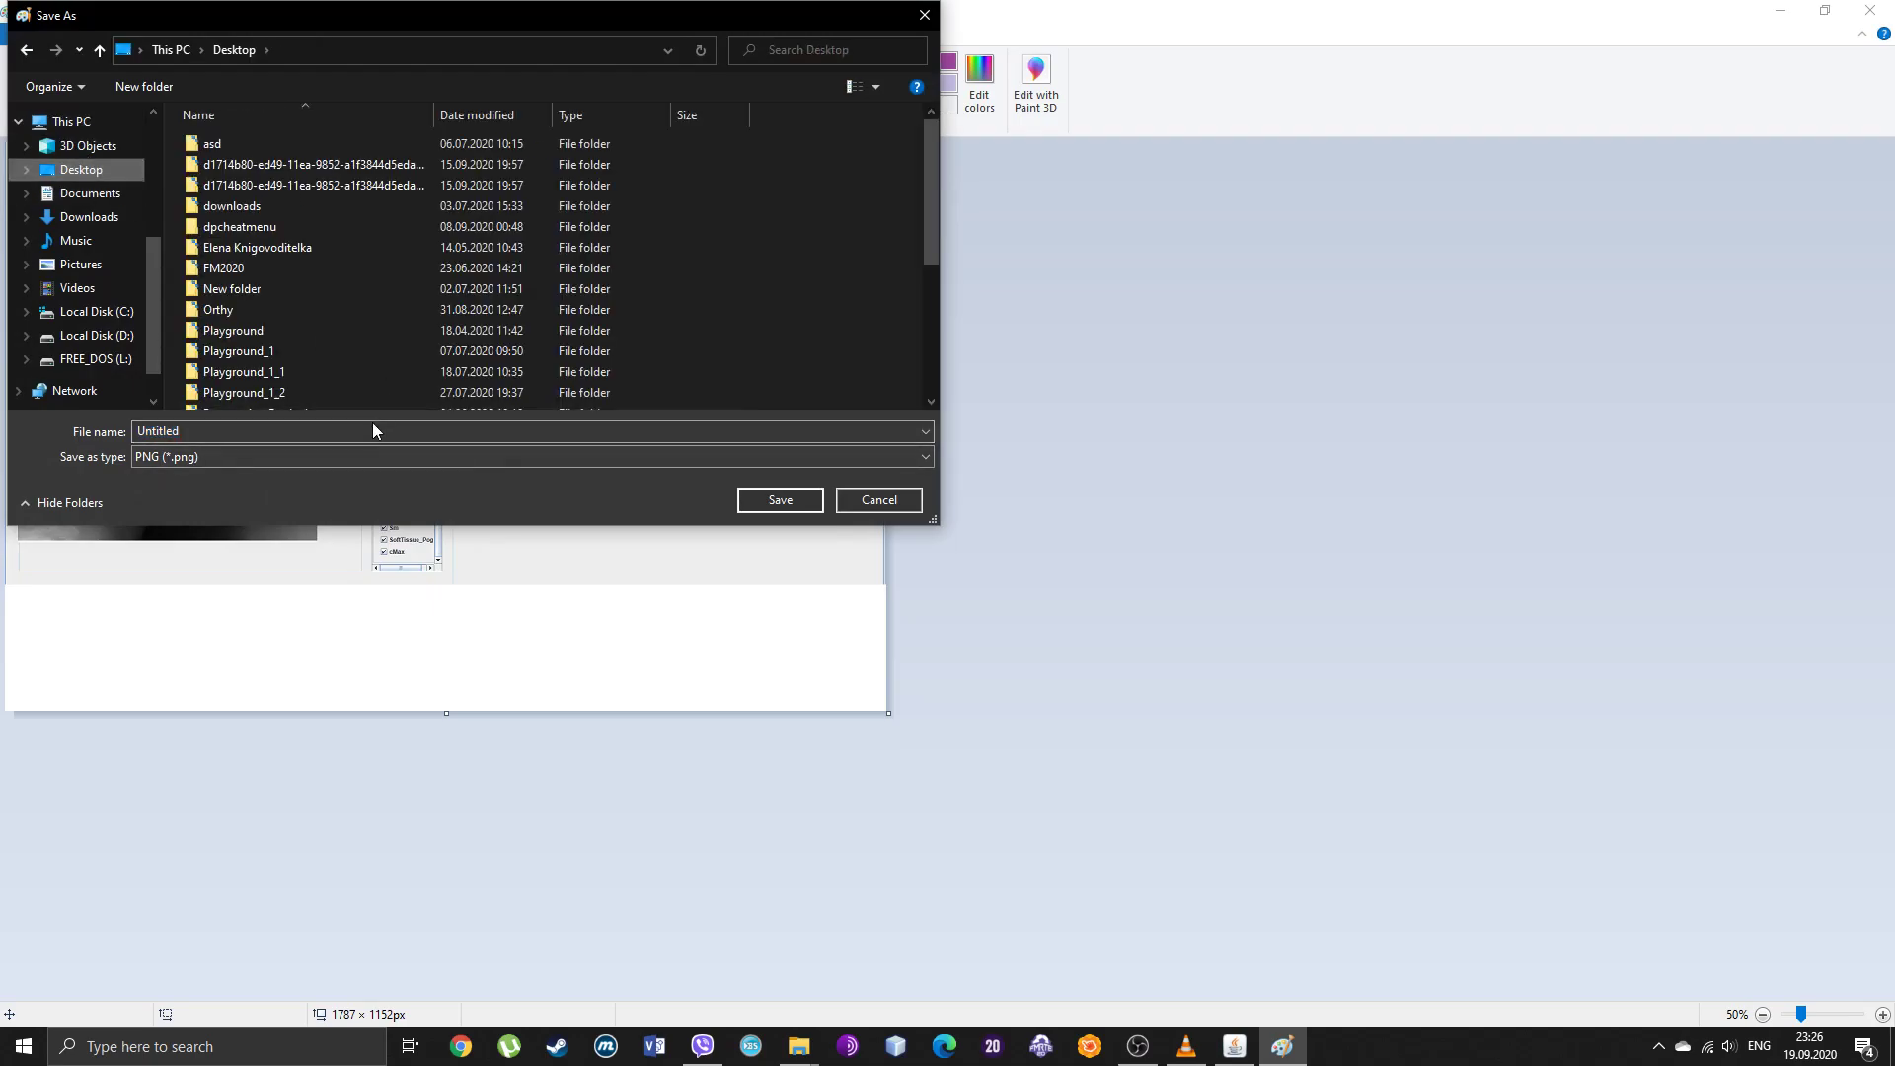
{"action": "left_click", "coordinate": [340, 429]}
{"action": "type", "text": "tu"}
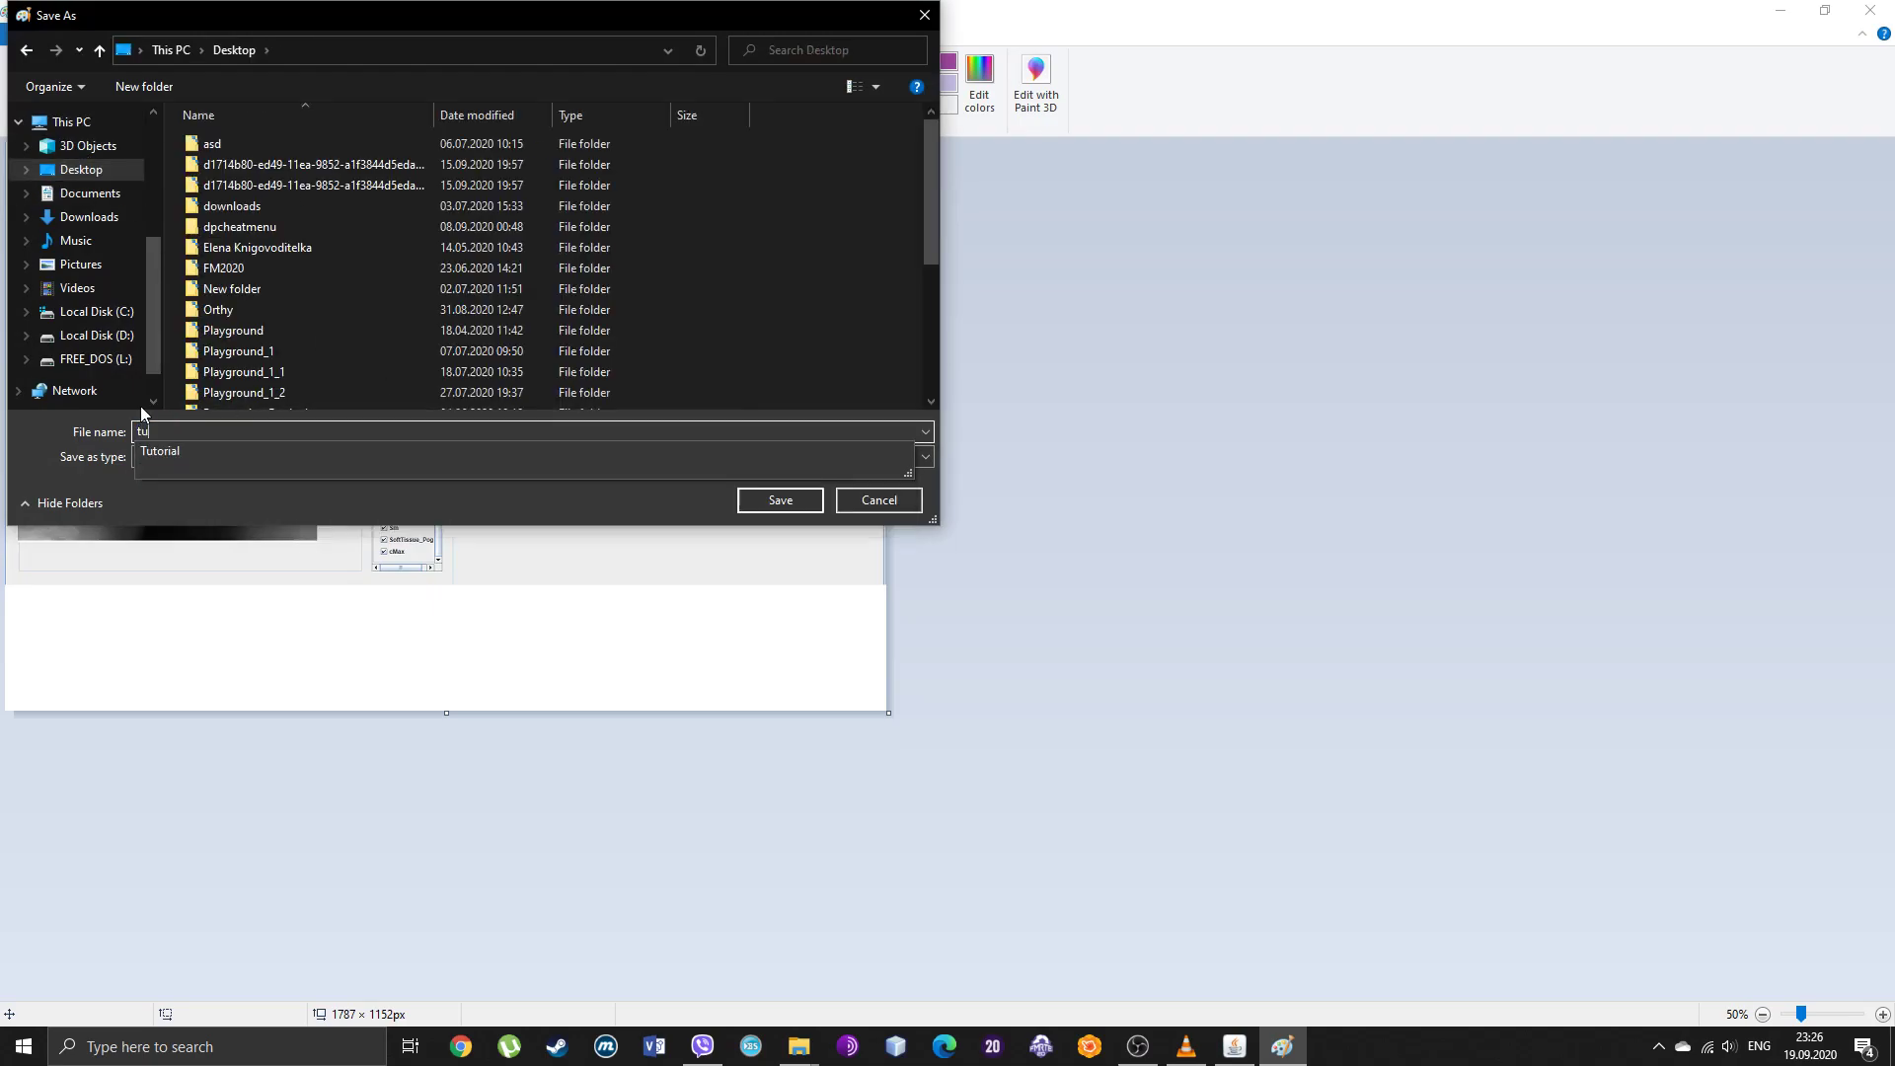
{"action": "type", "text": "torialCeph"}
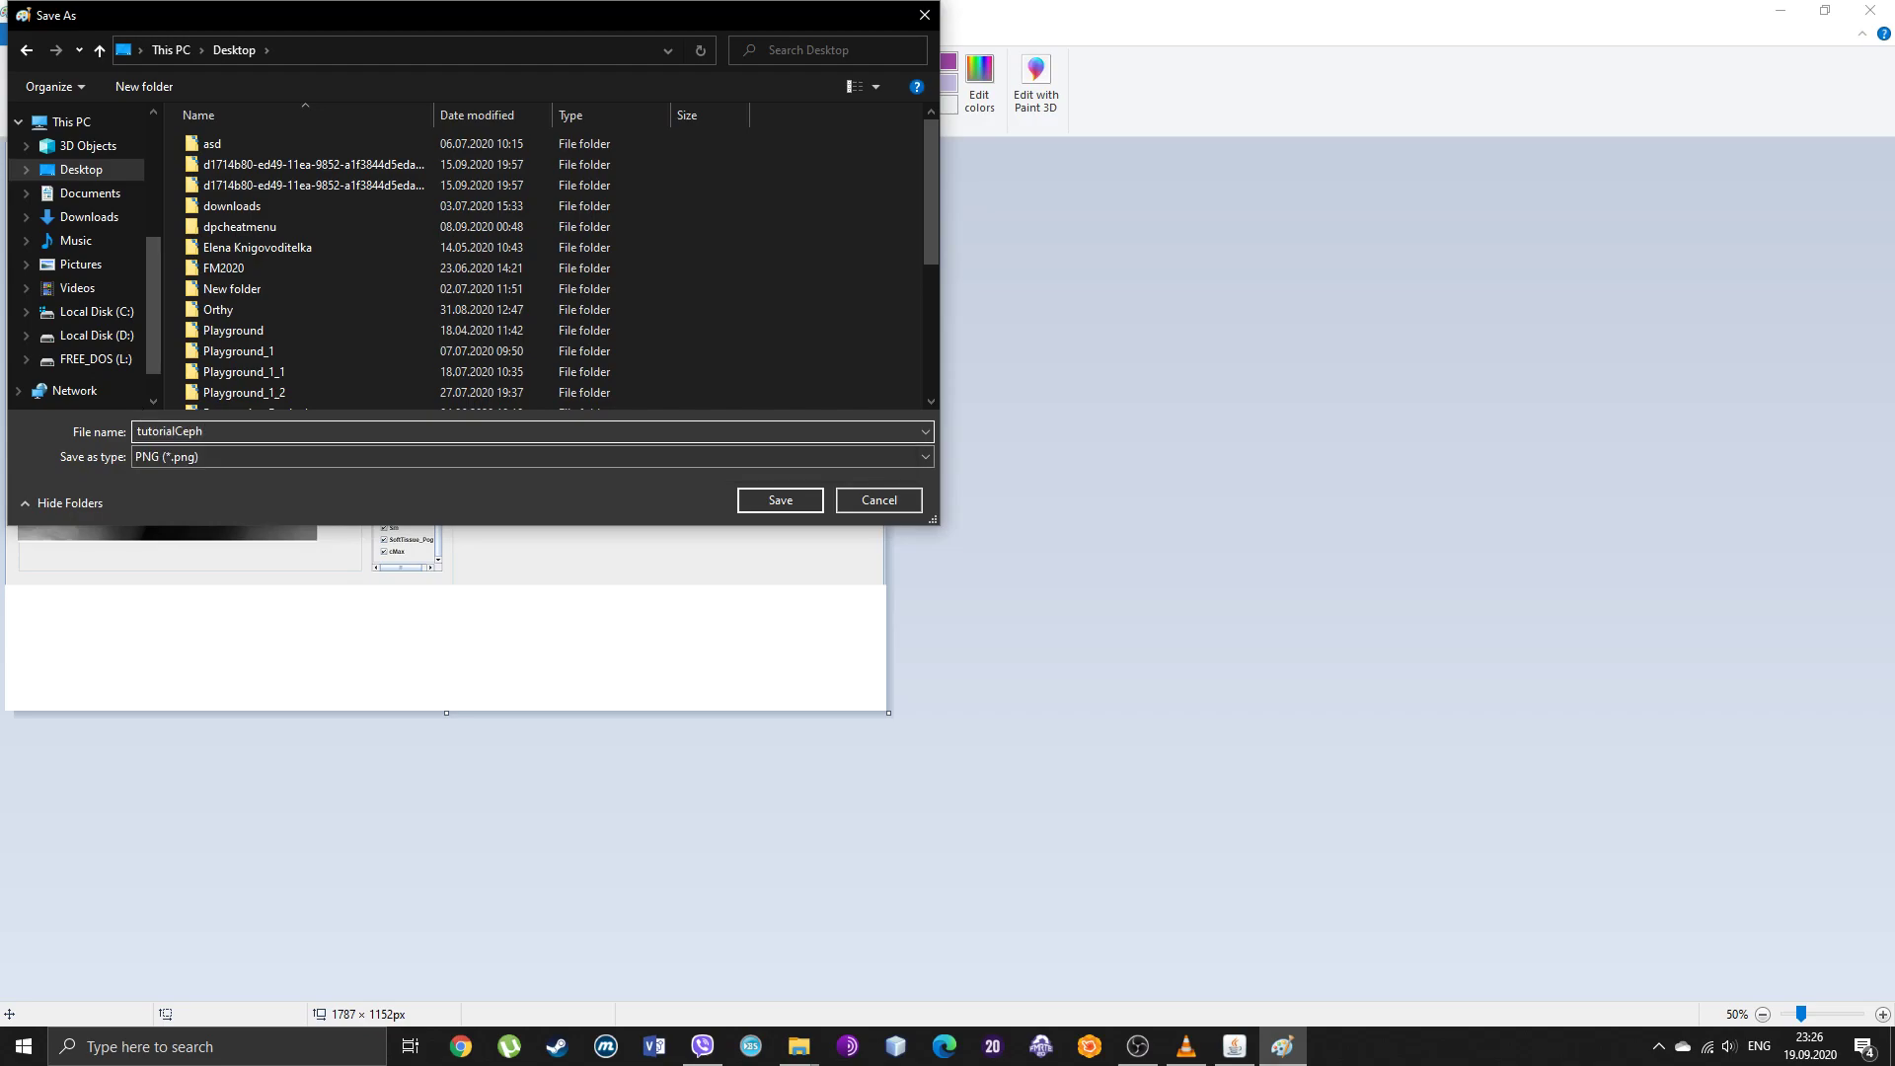
{"action": "type", "text": "0"}
{"action": "scroll", "coordinate": [255, 345], "scroll_direction": "down", "scroll_amount": 4}
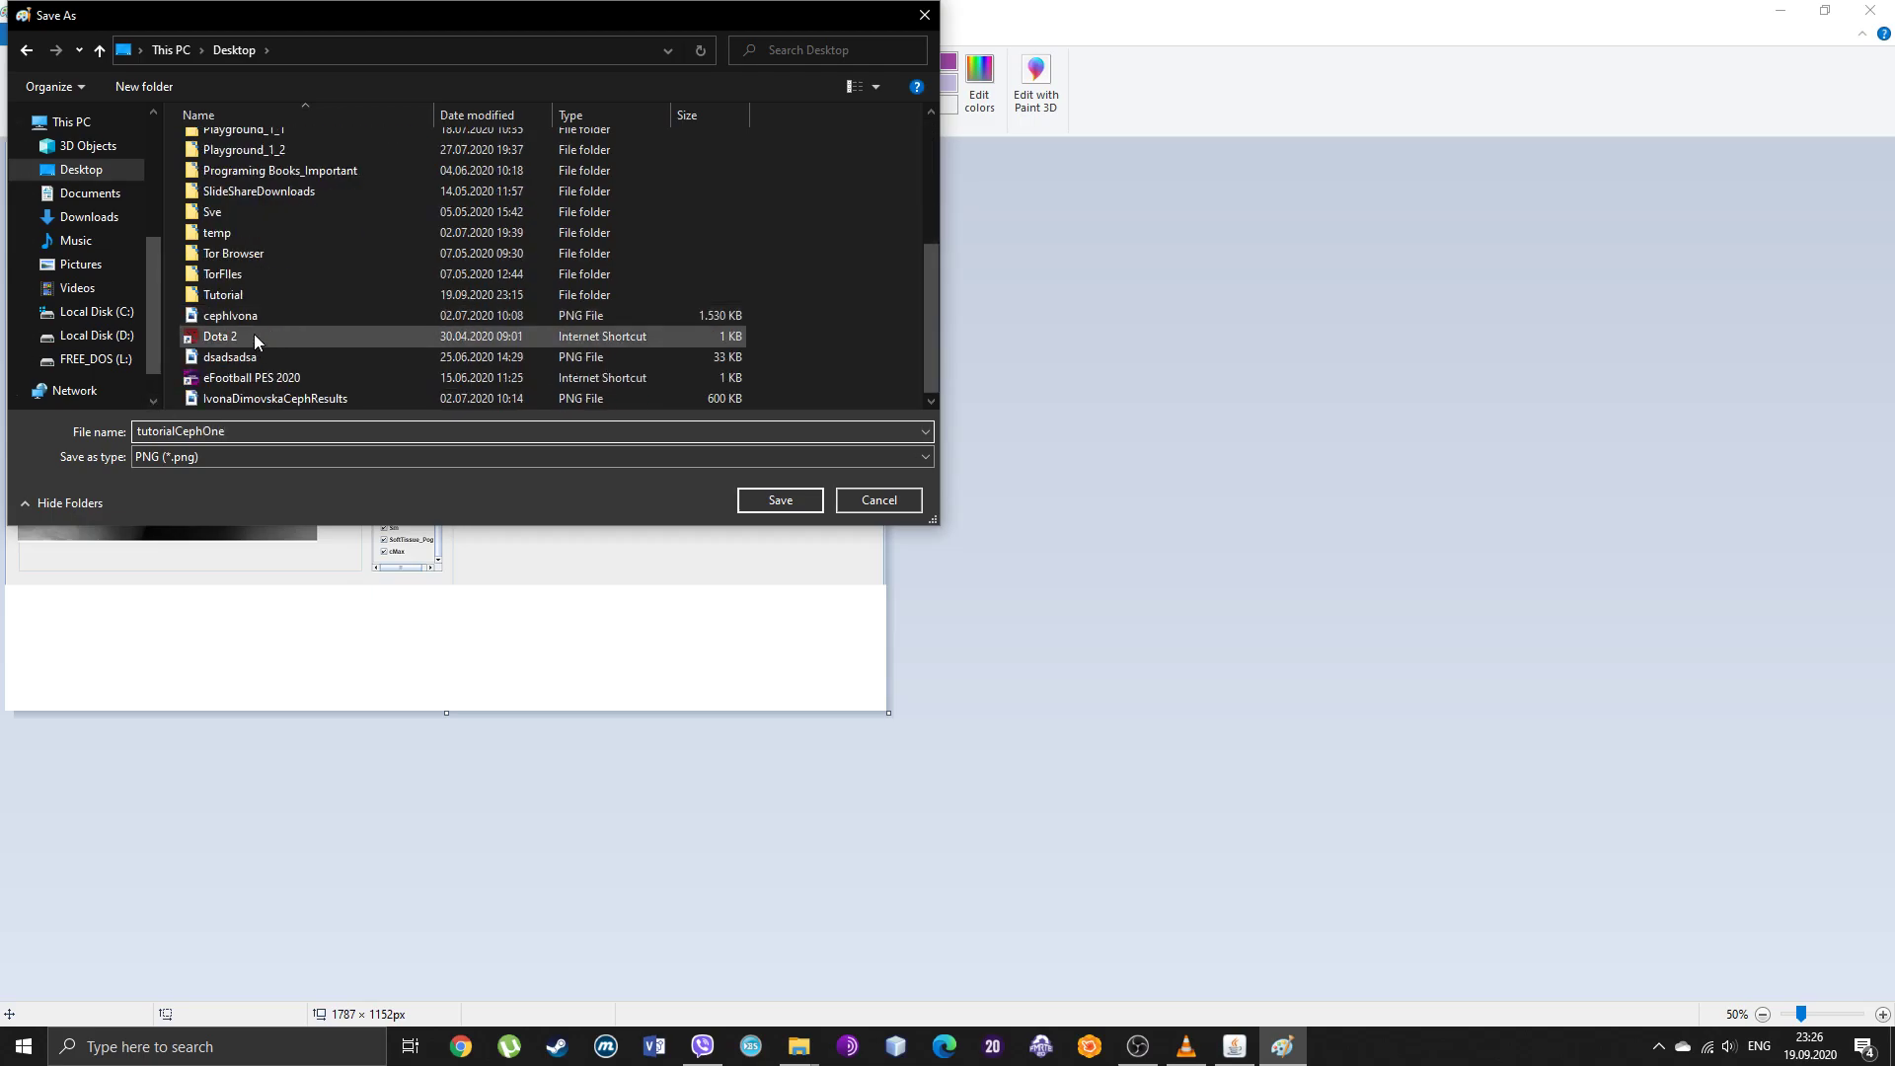
{"action": "left_click", "coordinate": [247, 296]}
{"action": "double_click", "coordinate": [247, 296]}
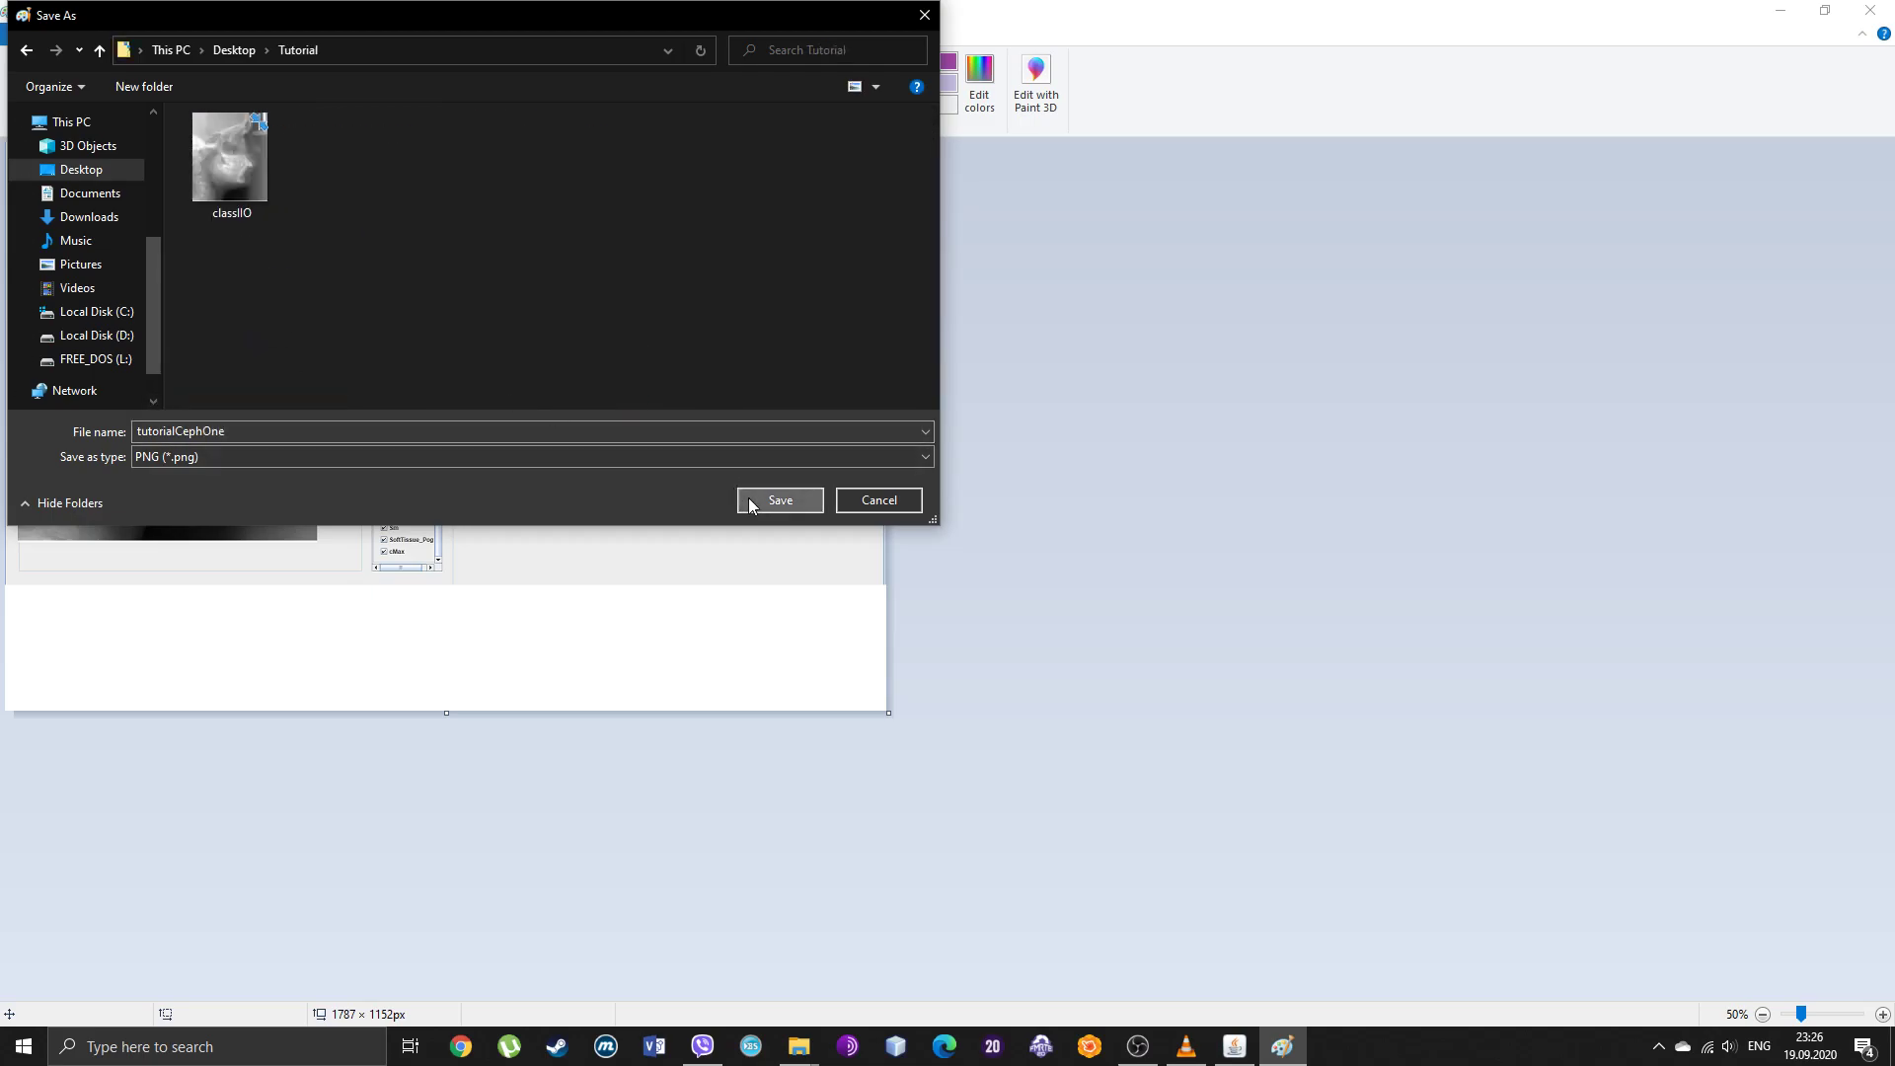
{"action": "left_click", "coordinate": [804, 499]}
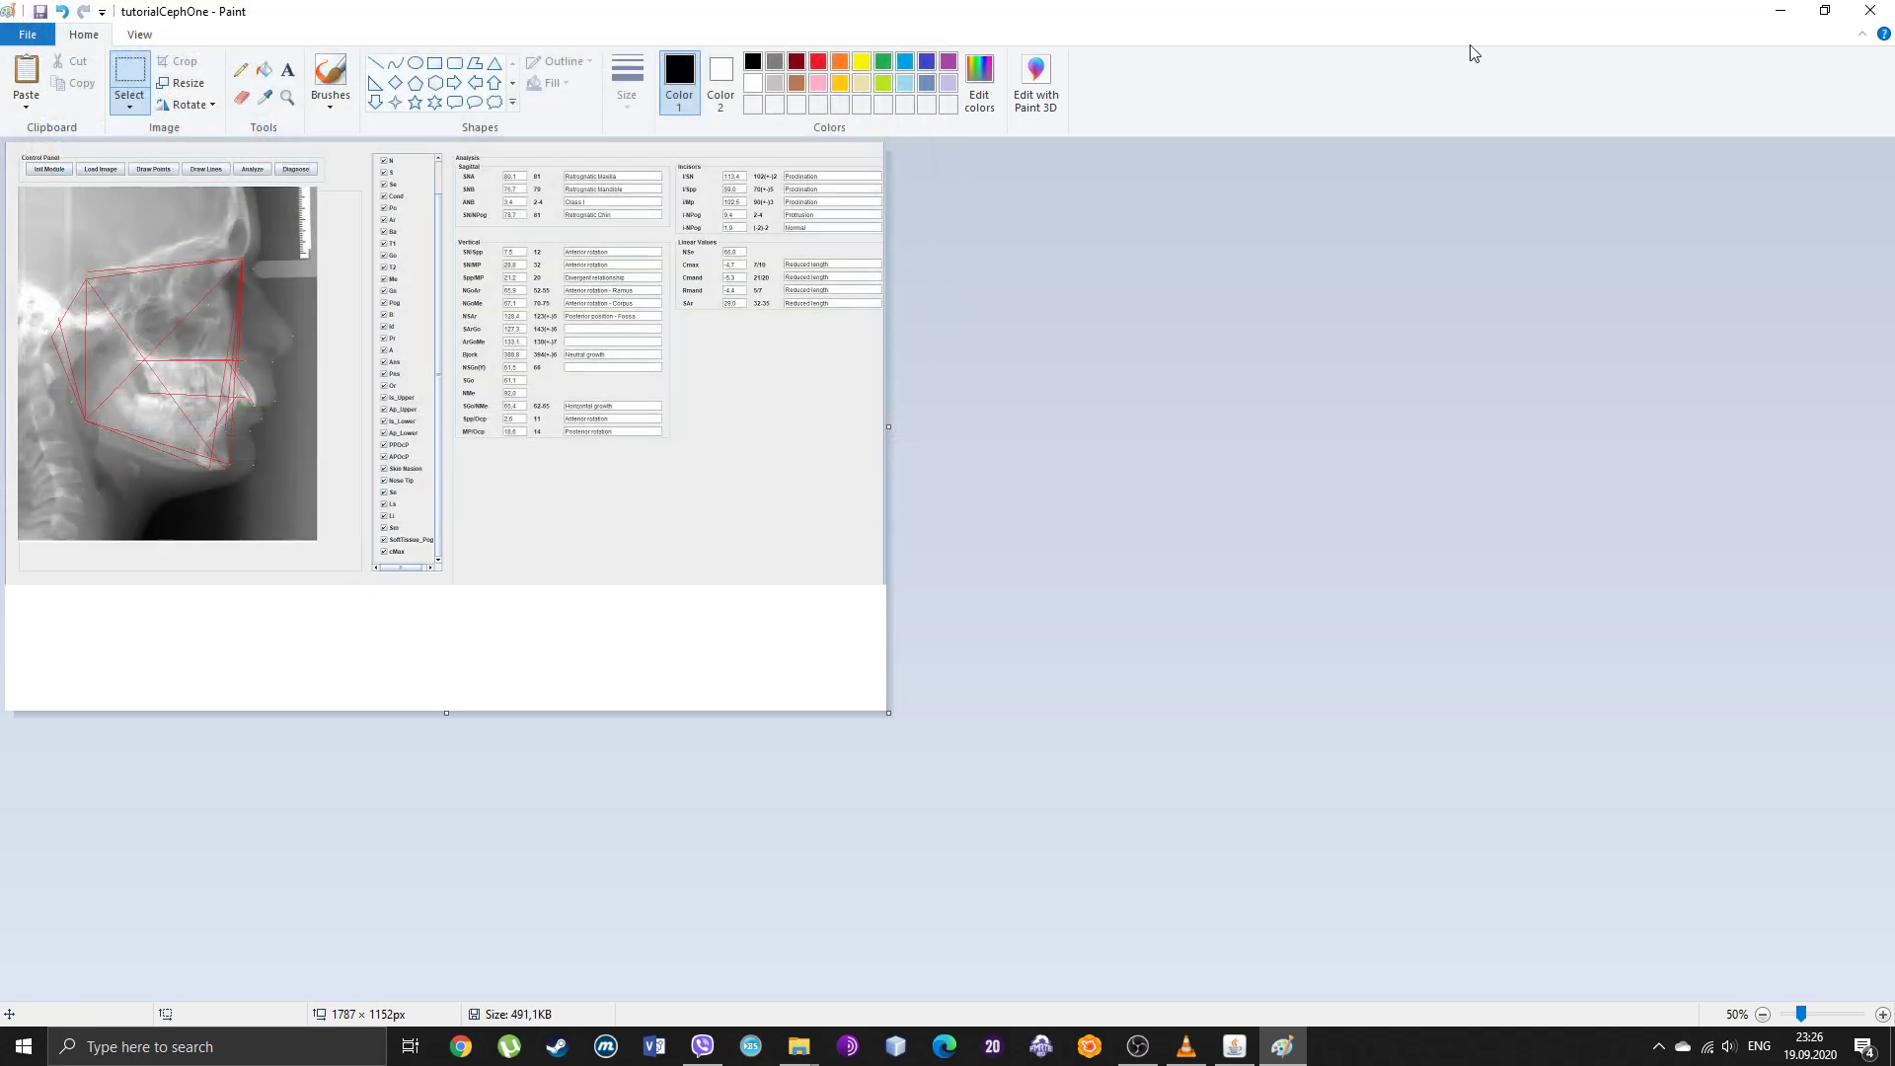
Step: Clear the open windows off the desktop and open the tutorialCephOne image from the Tutorial folder
{"action": "left_click", "coordinate": [1785, 11]}
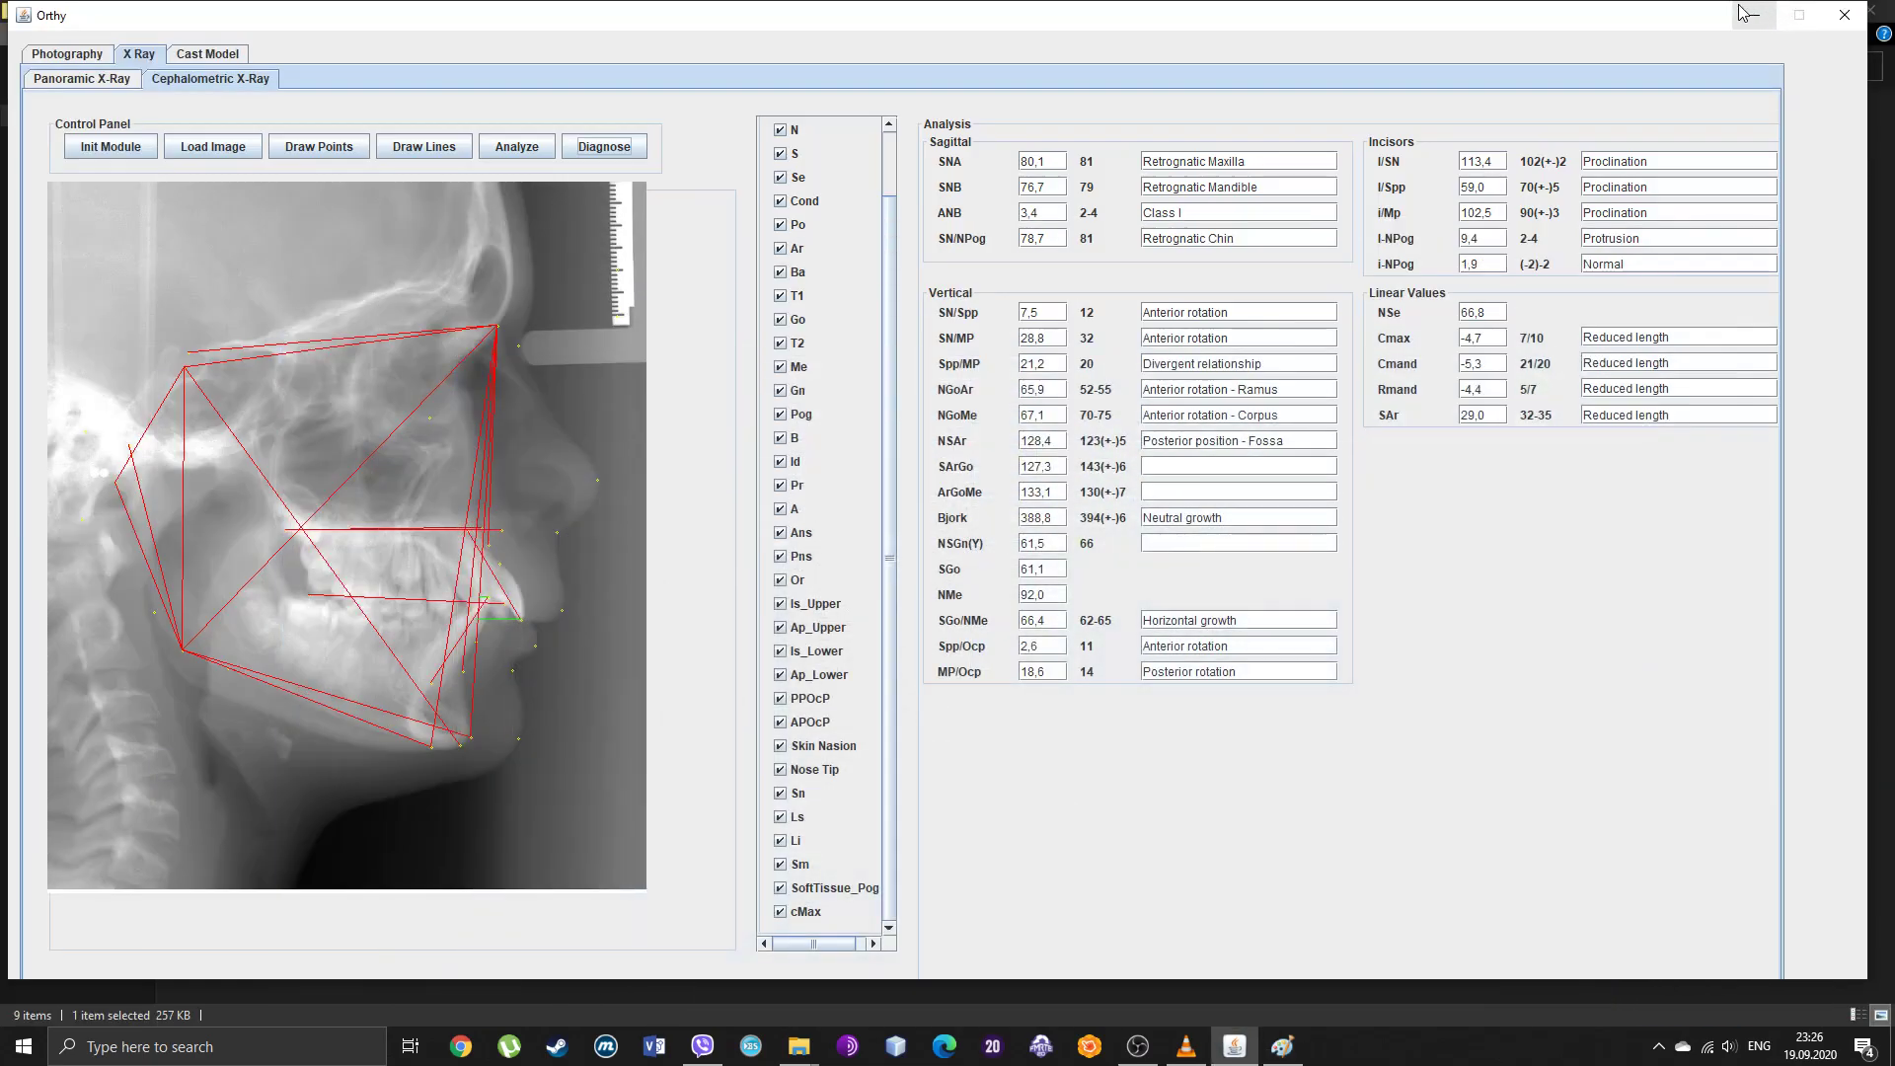
{"action": "left_click", "coordinate": [1742, 13]}
{"action": "left_click", "coordinate": [1780, 11]}
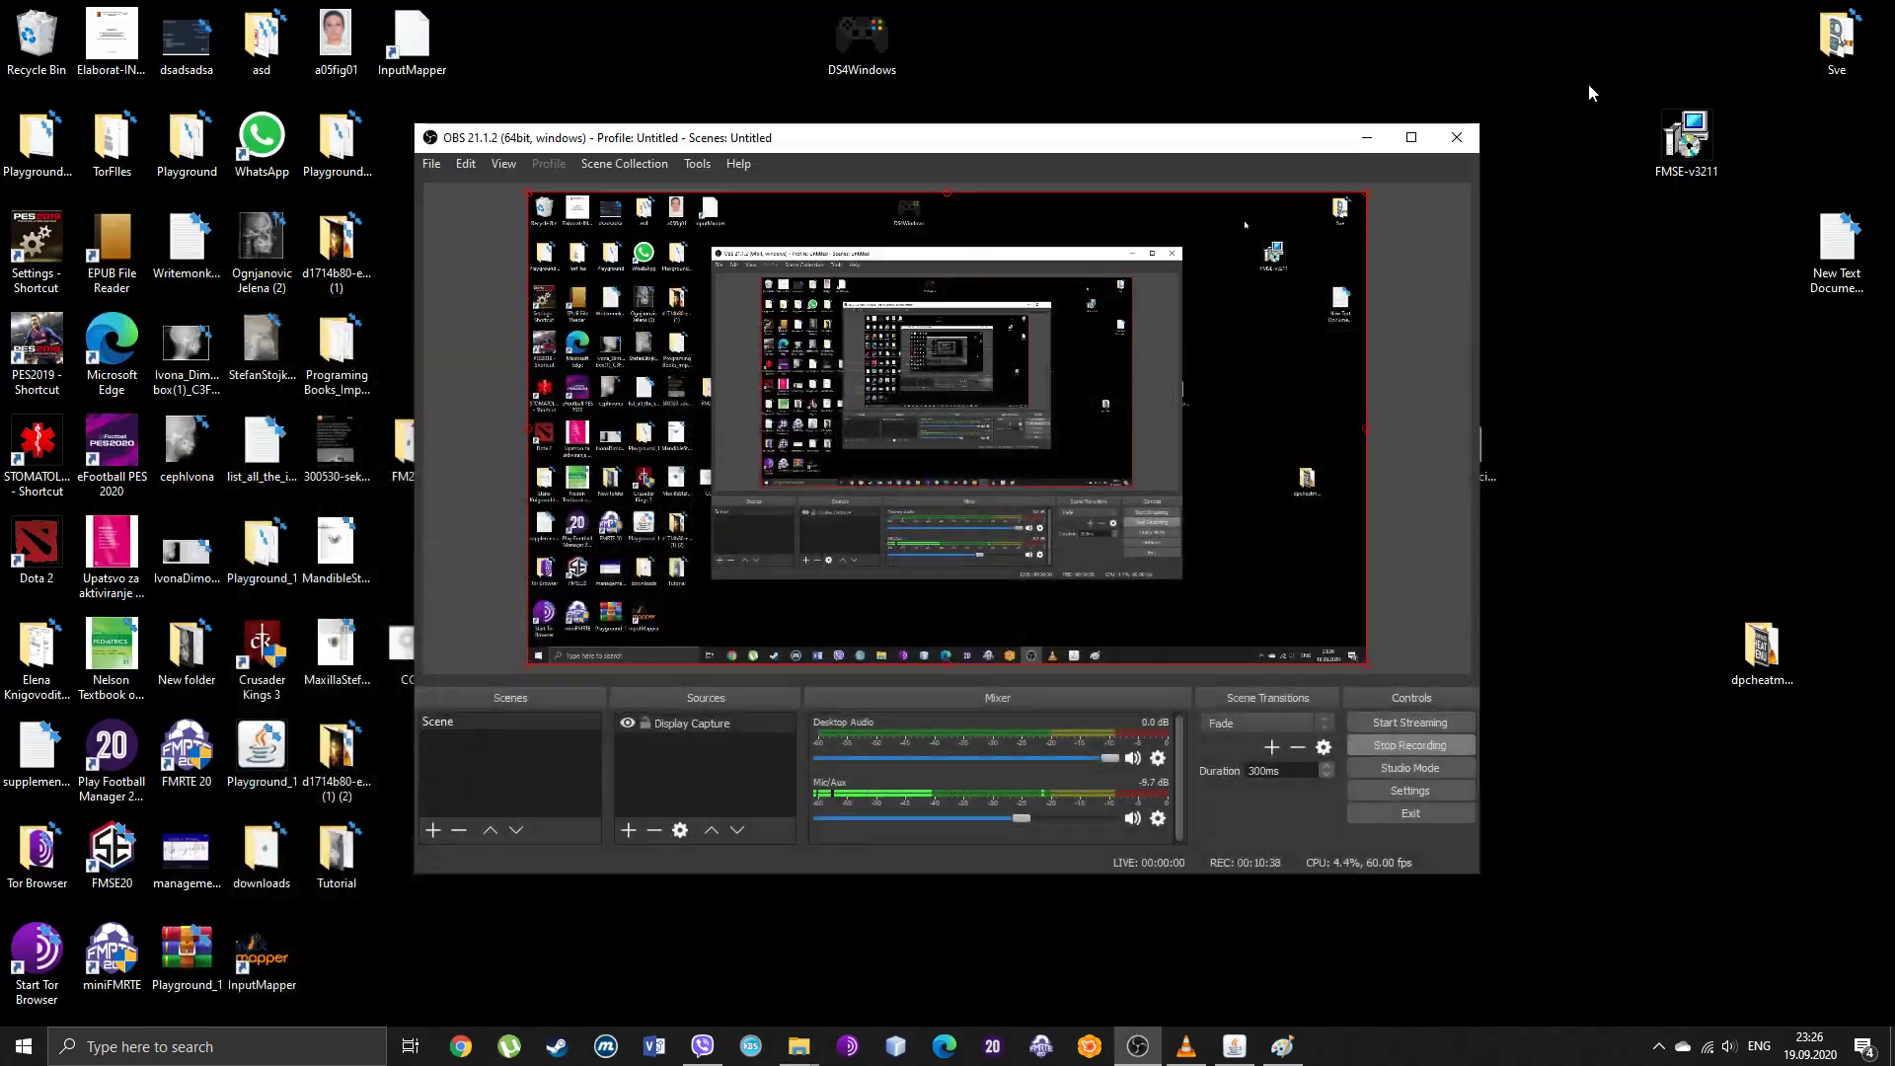
{"action": "left_click", "coordinate": [1383, 139]}
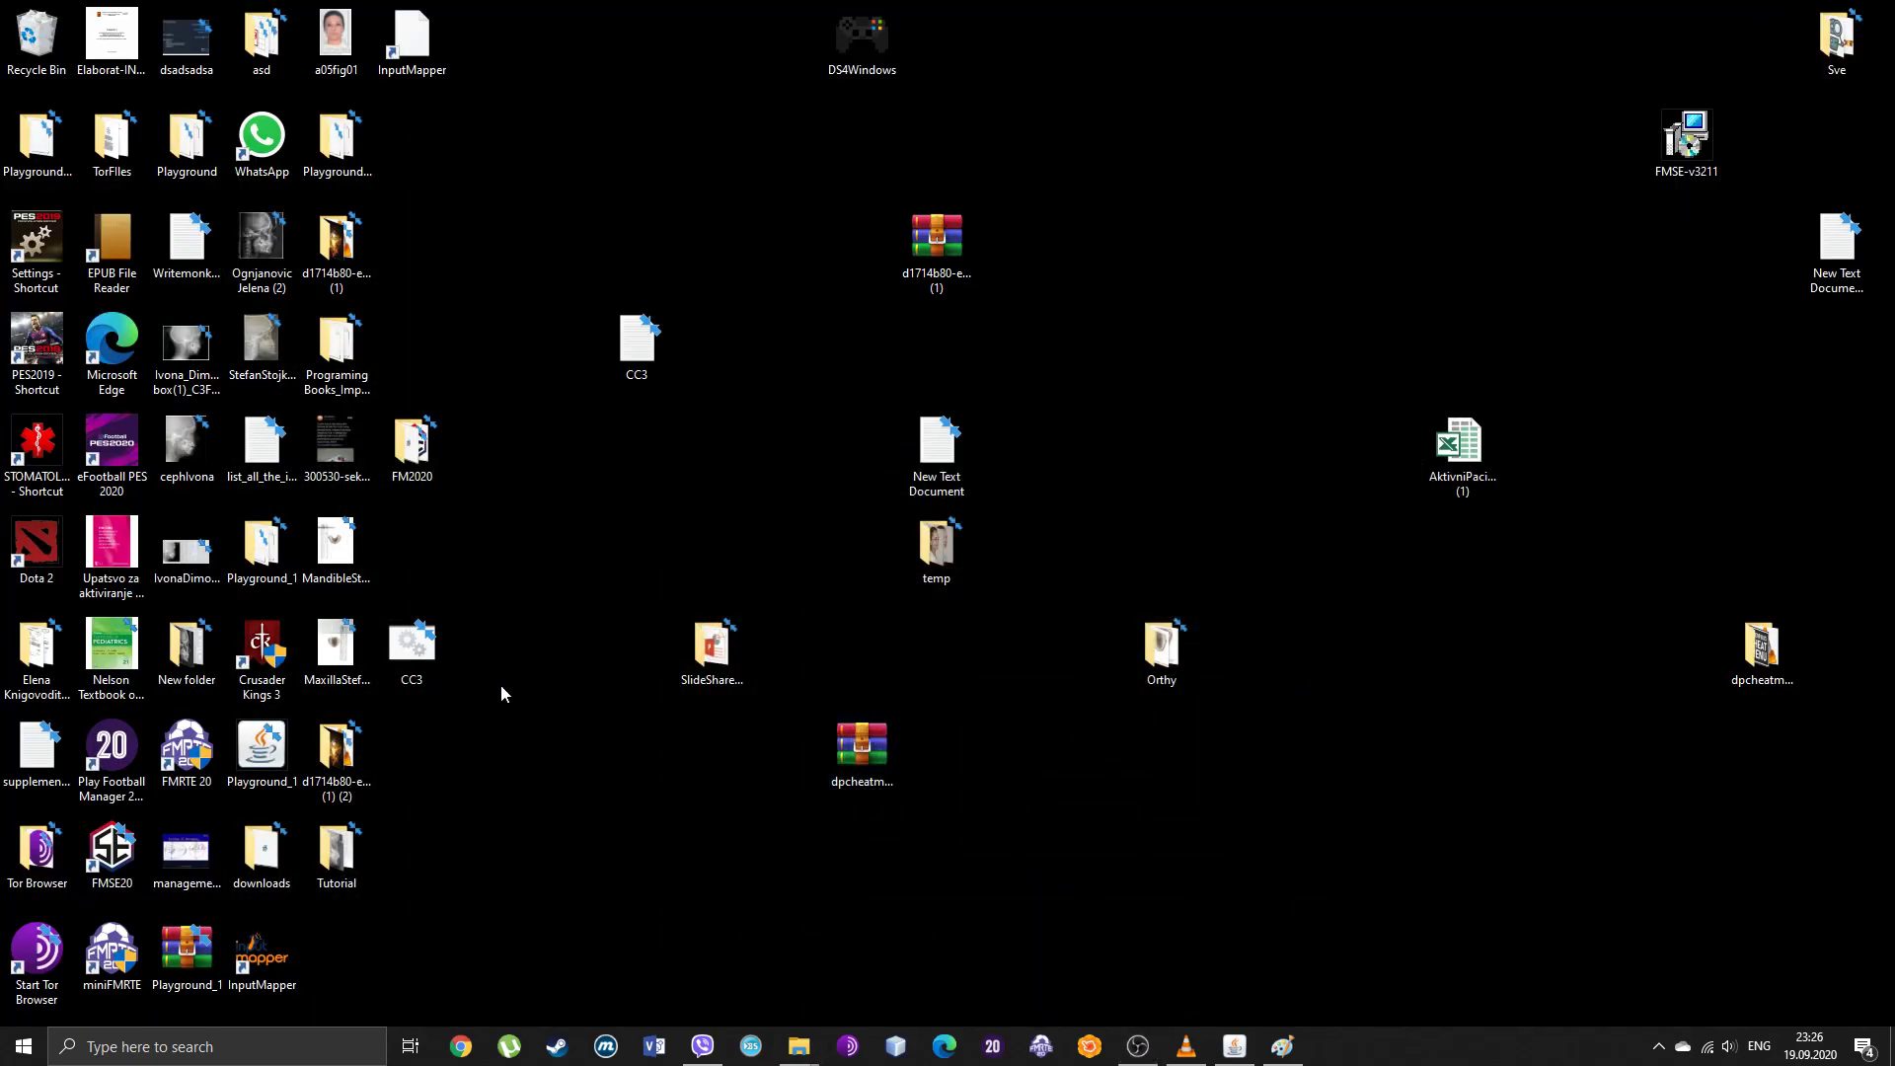
{"action": "double_click", "coordinate": [350, 851]}
{"action": "left_click", "coordinate": [776, 266]}
{"action": "double_click", "coordinate": [776, 267]}
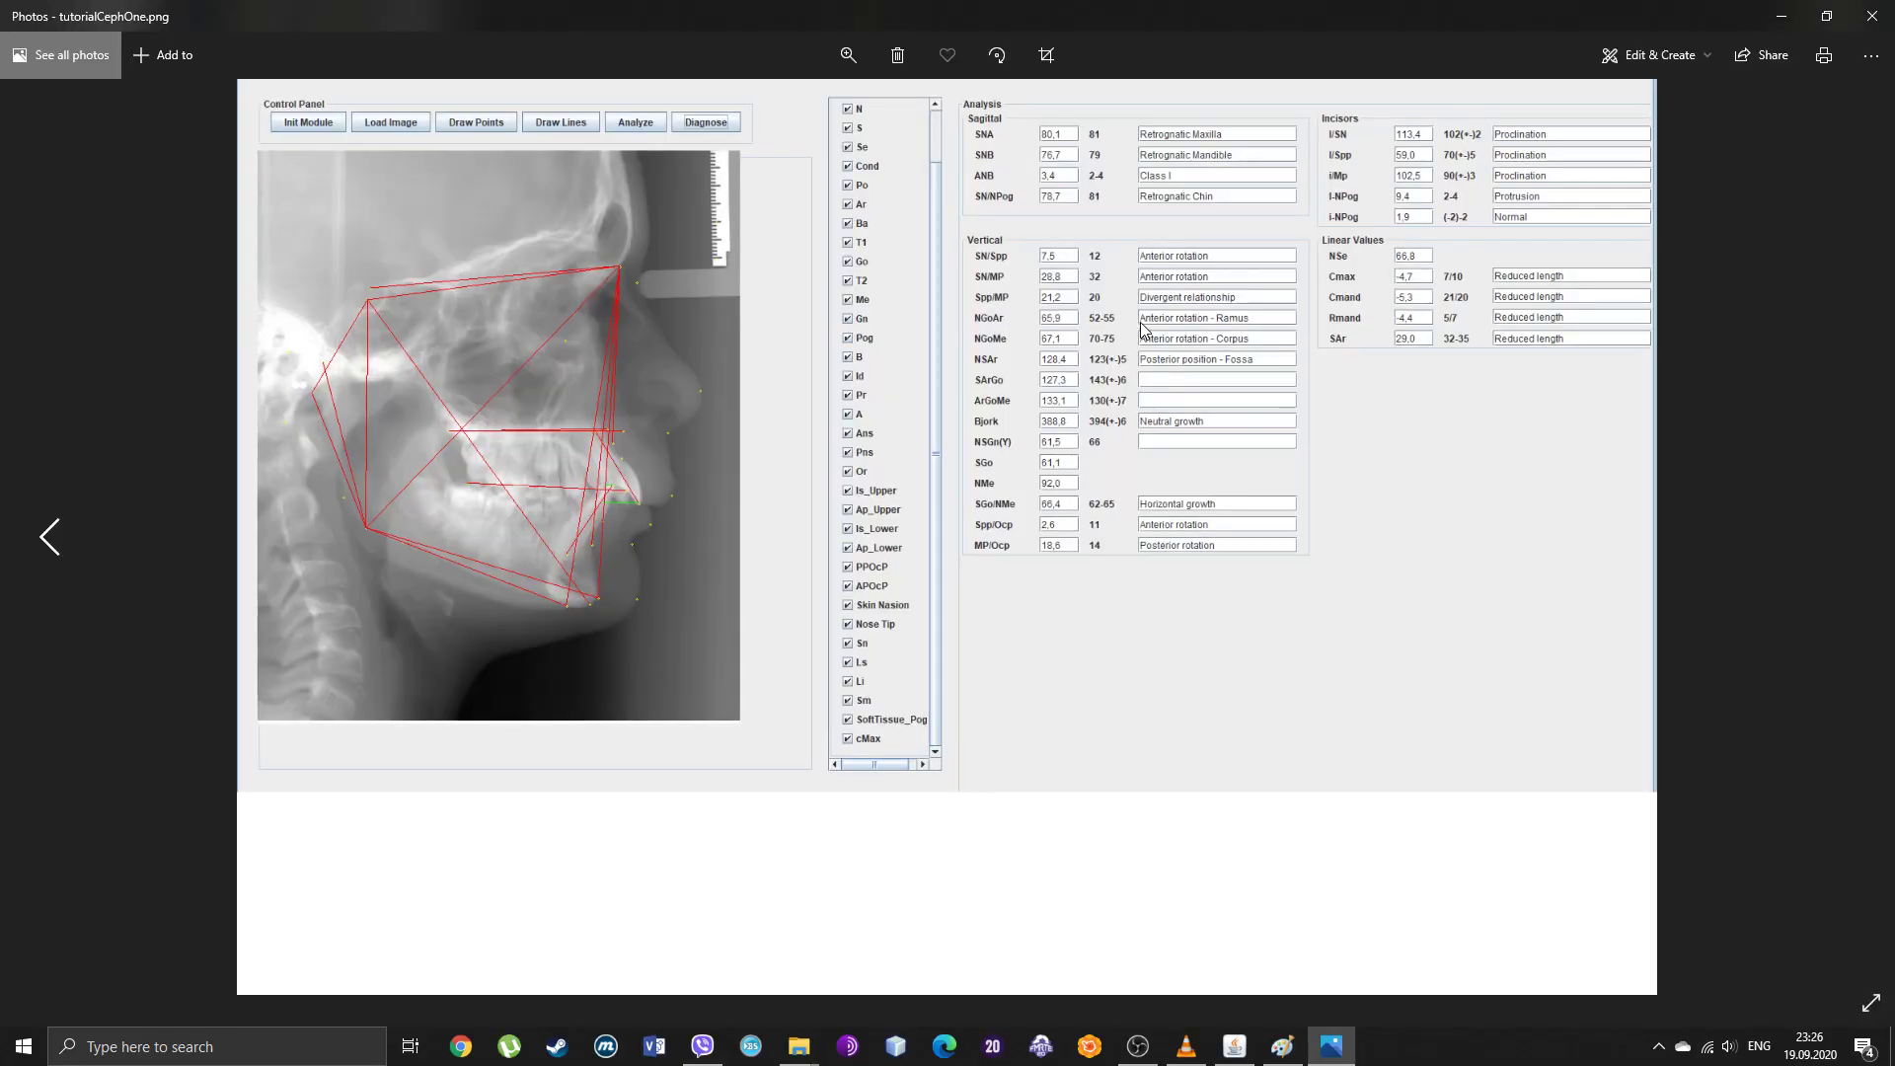
Step: Examine the saved image up close, covering the traced X-ray, the points list and the analysis tables
{"action": "scroll", "coordinate": [742, 369], "scroll_direction": "up", "scroll_amount": 3}
{"action": "scroll", "coordinate": [742, 370], "scroll_direction": "down", "scroll_amount": 3}
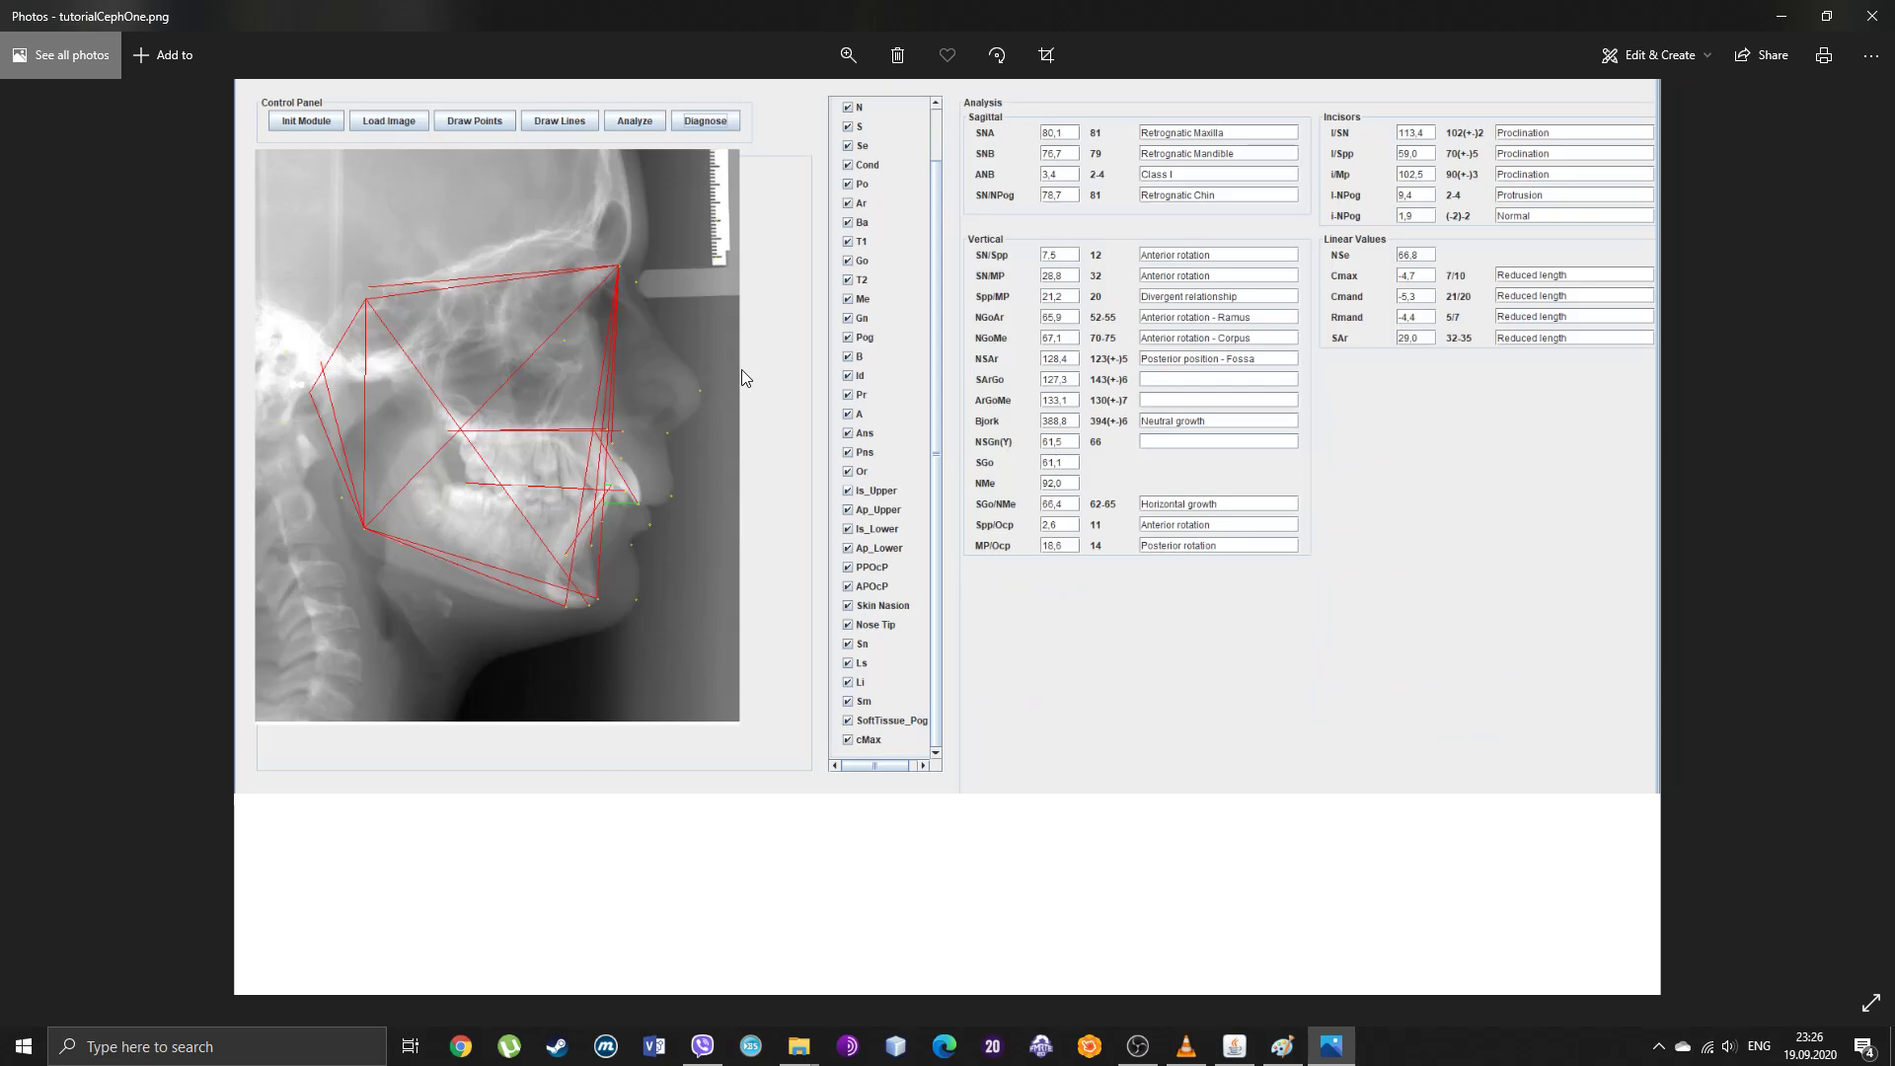
{"action": "scroll", "coordinate": [742, 369], "scroll_direction": "up", "scroll_amount": 2}
{"action": "scroll", "coordinate": [575, 406], "scroll_direction": "up", "scroll_amount": 3}
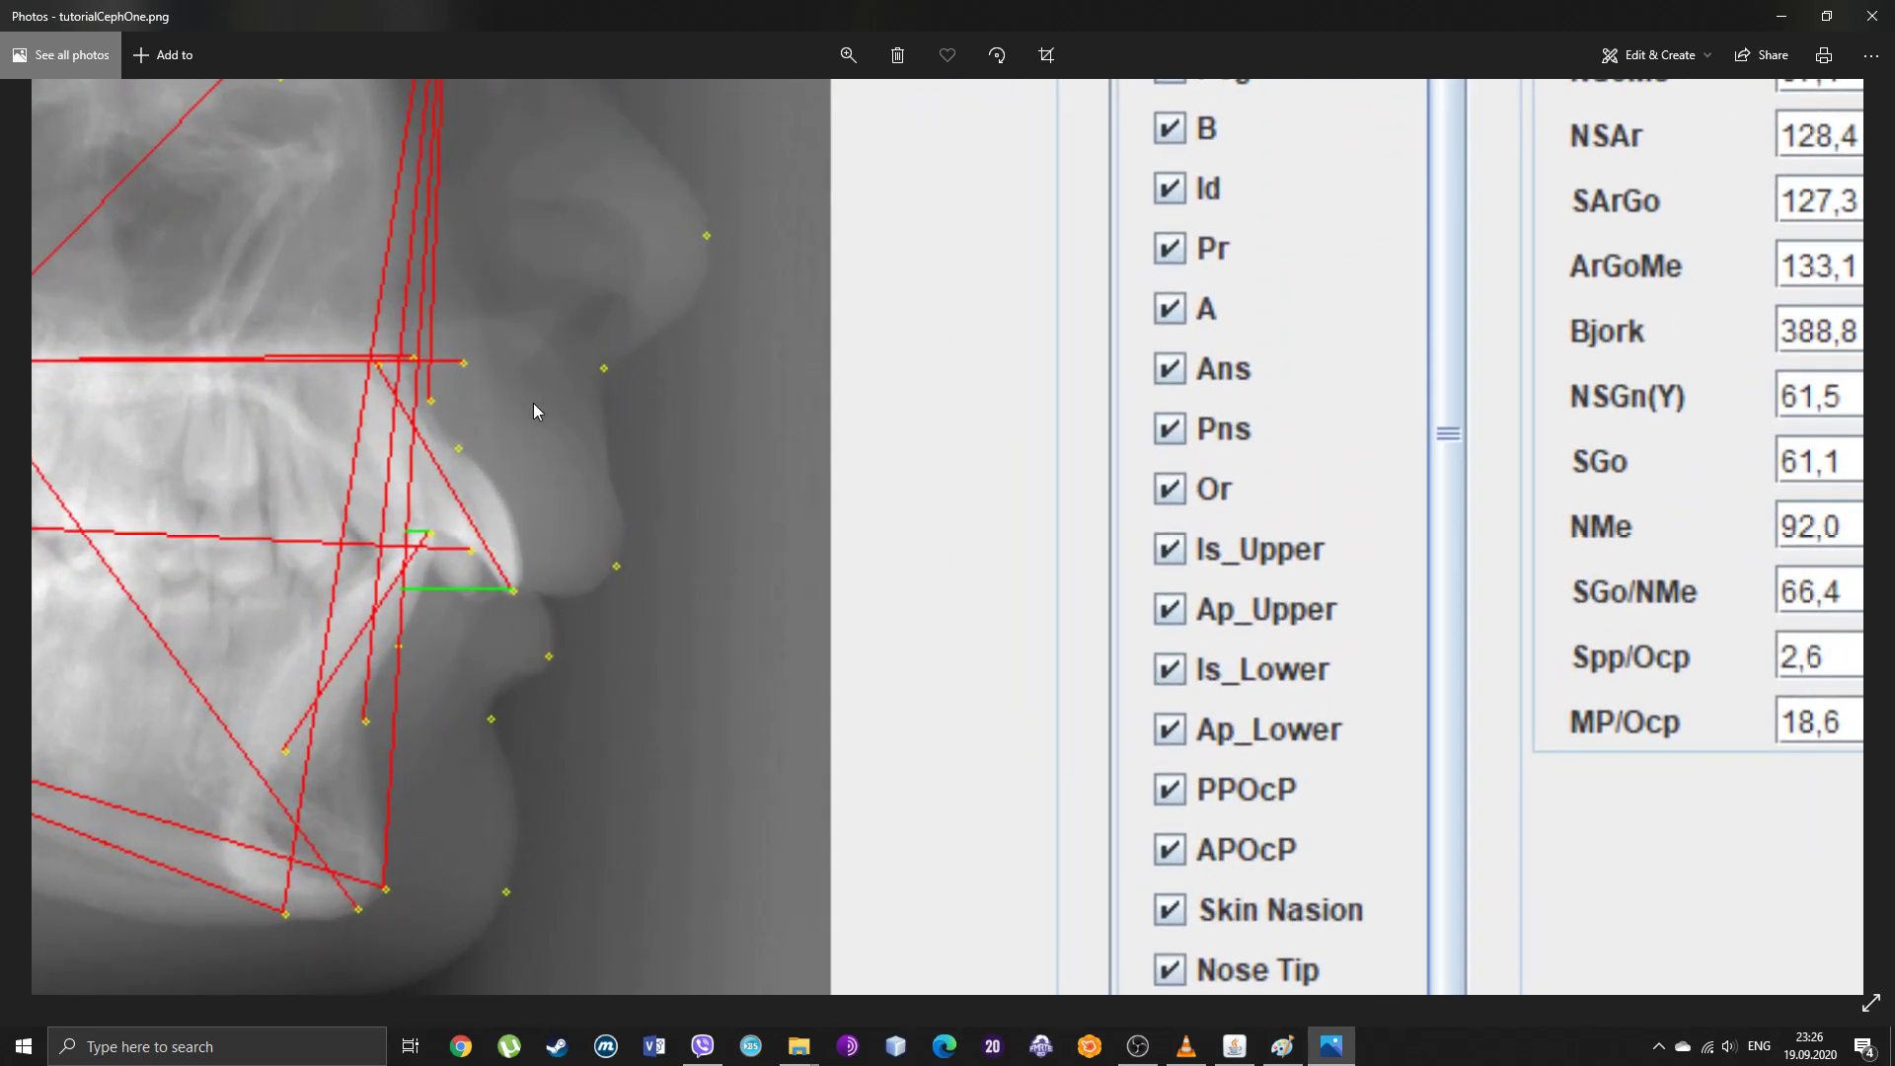
{"action": "left_click_drag", "start_coordinate": [537, 410], "coordinate": [1178, 711]}
{"action": "scroll", "coordinate": [975, 474], "scroll_direction": "down", "scroll_amount": 1}
{"action": "left_click_drag", "start_coordinate": [1125, 486], "coordinate": [713, 312]}
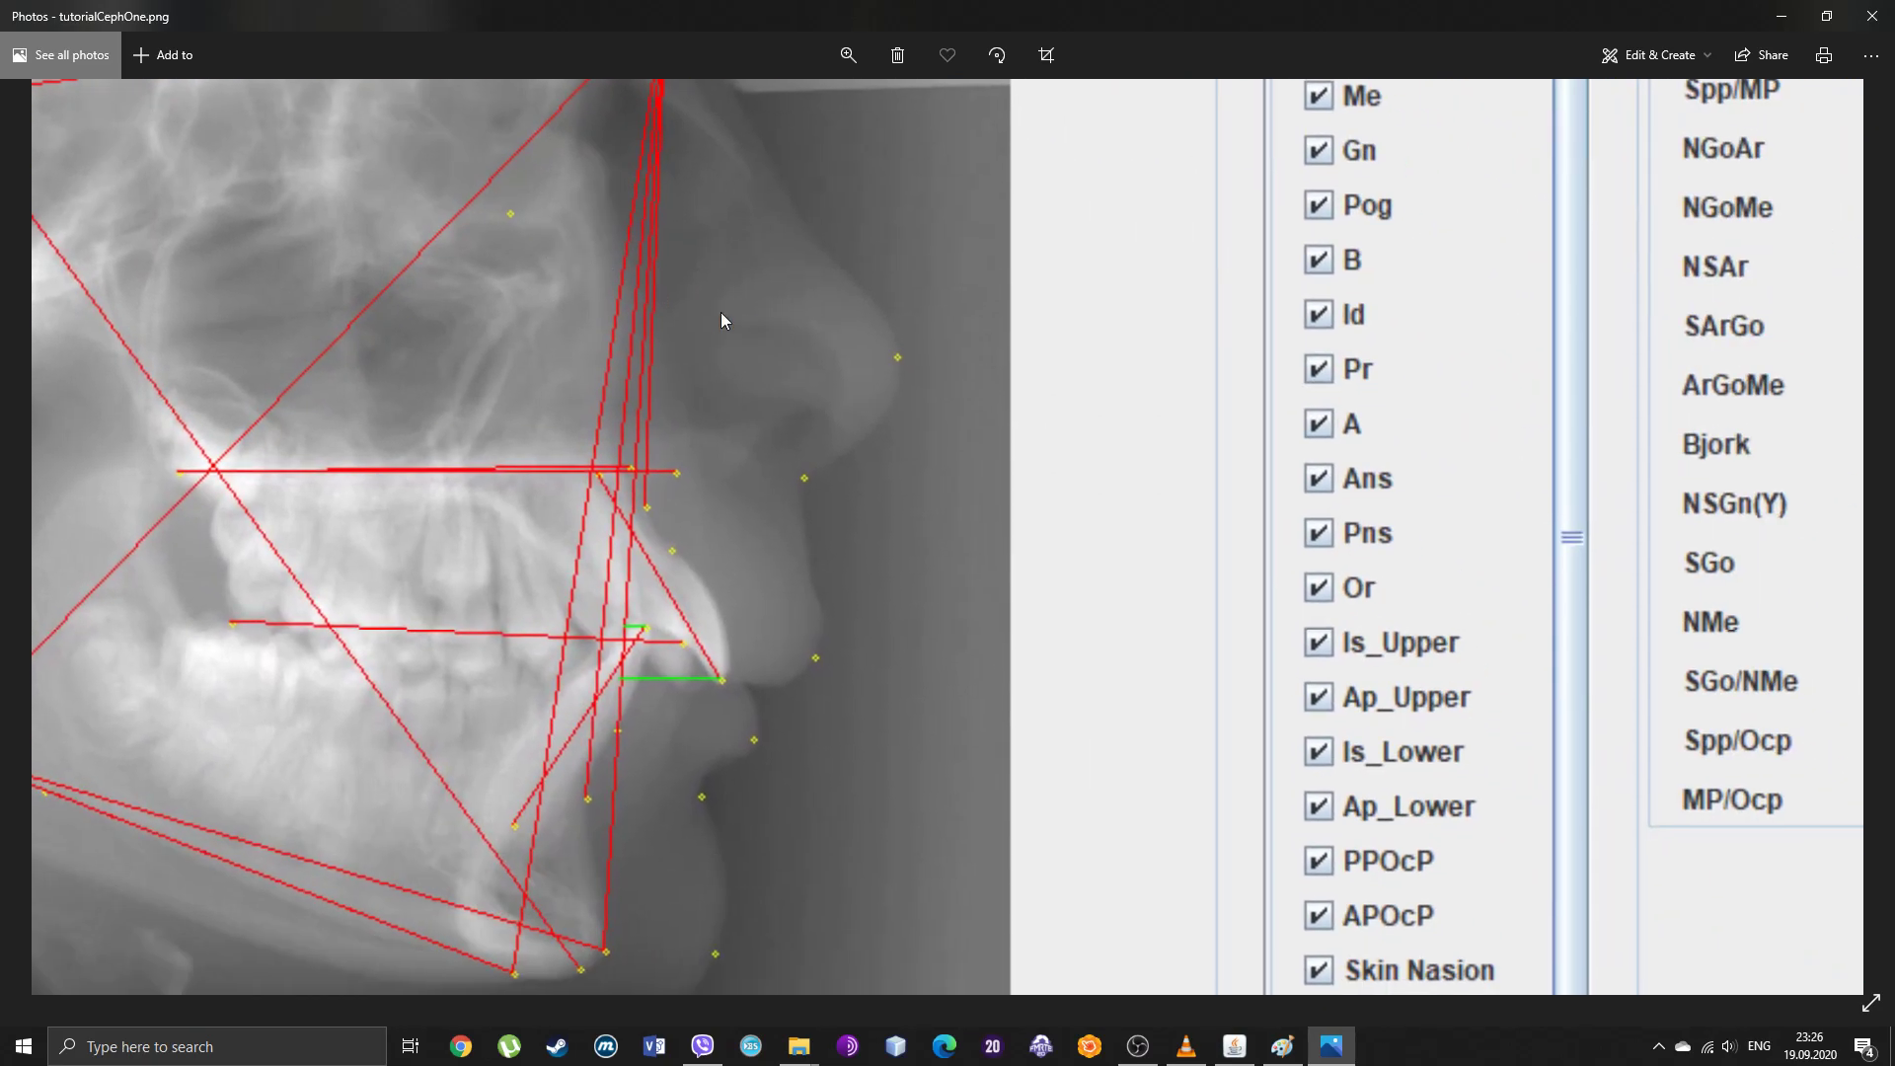
{"action": "left_click_drag", "start_coordinate": [1009, 404], "coordinate": [1008, 523]}
{"action": "scroll", "coordinate": [1639, 474], "scroll_direction": "down", "scroll_amount": 1}
{"action": "left_click_drag", "start_coordinate": [1648, 472], "coordinate": [563, 508]}
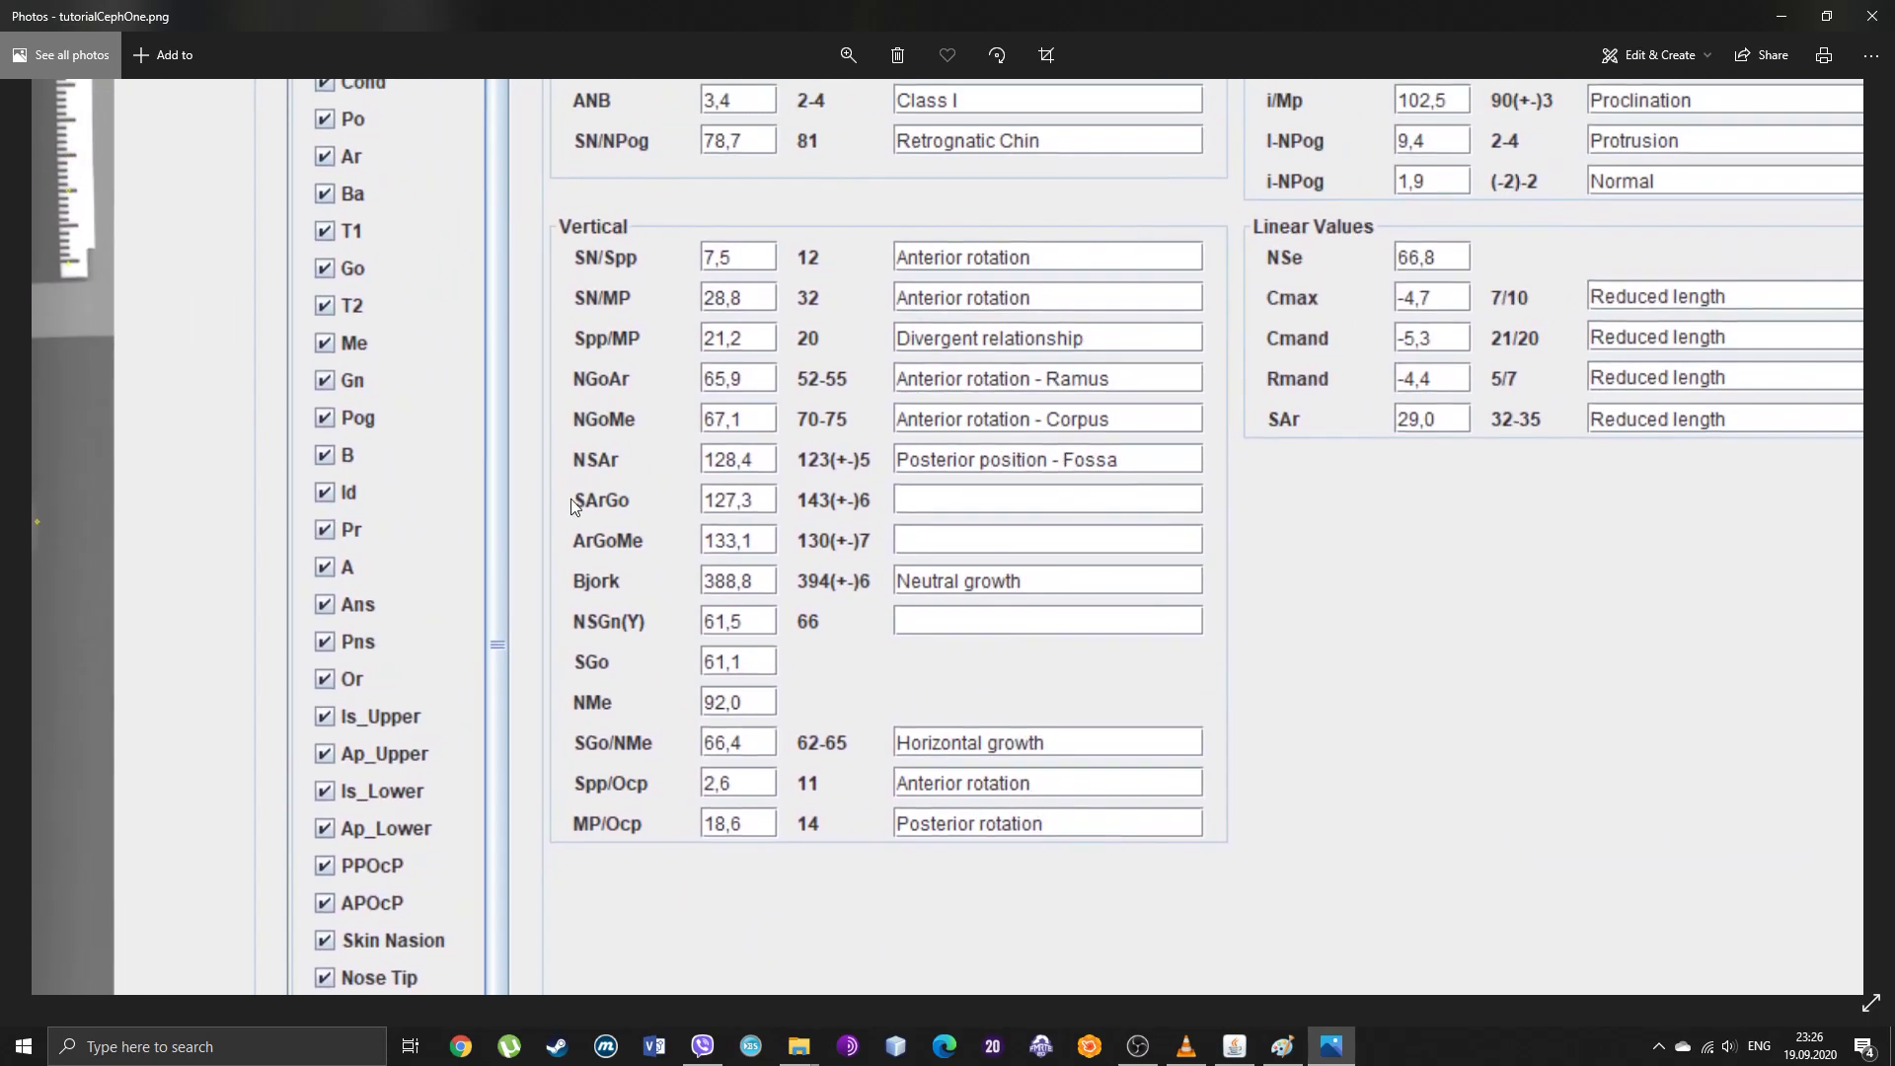
{"action": "scroll", "coordinate": [1029, 345], "scroll_direction": "down", "scroll_amount": 1}
{"action": "scroll", "coordinate": [1029, 346], "scroll_direction": "down", "scroll_amount": 1}
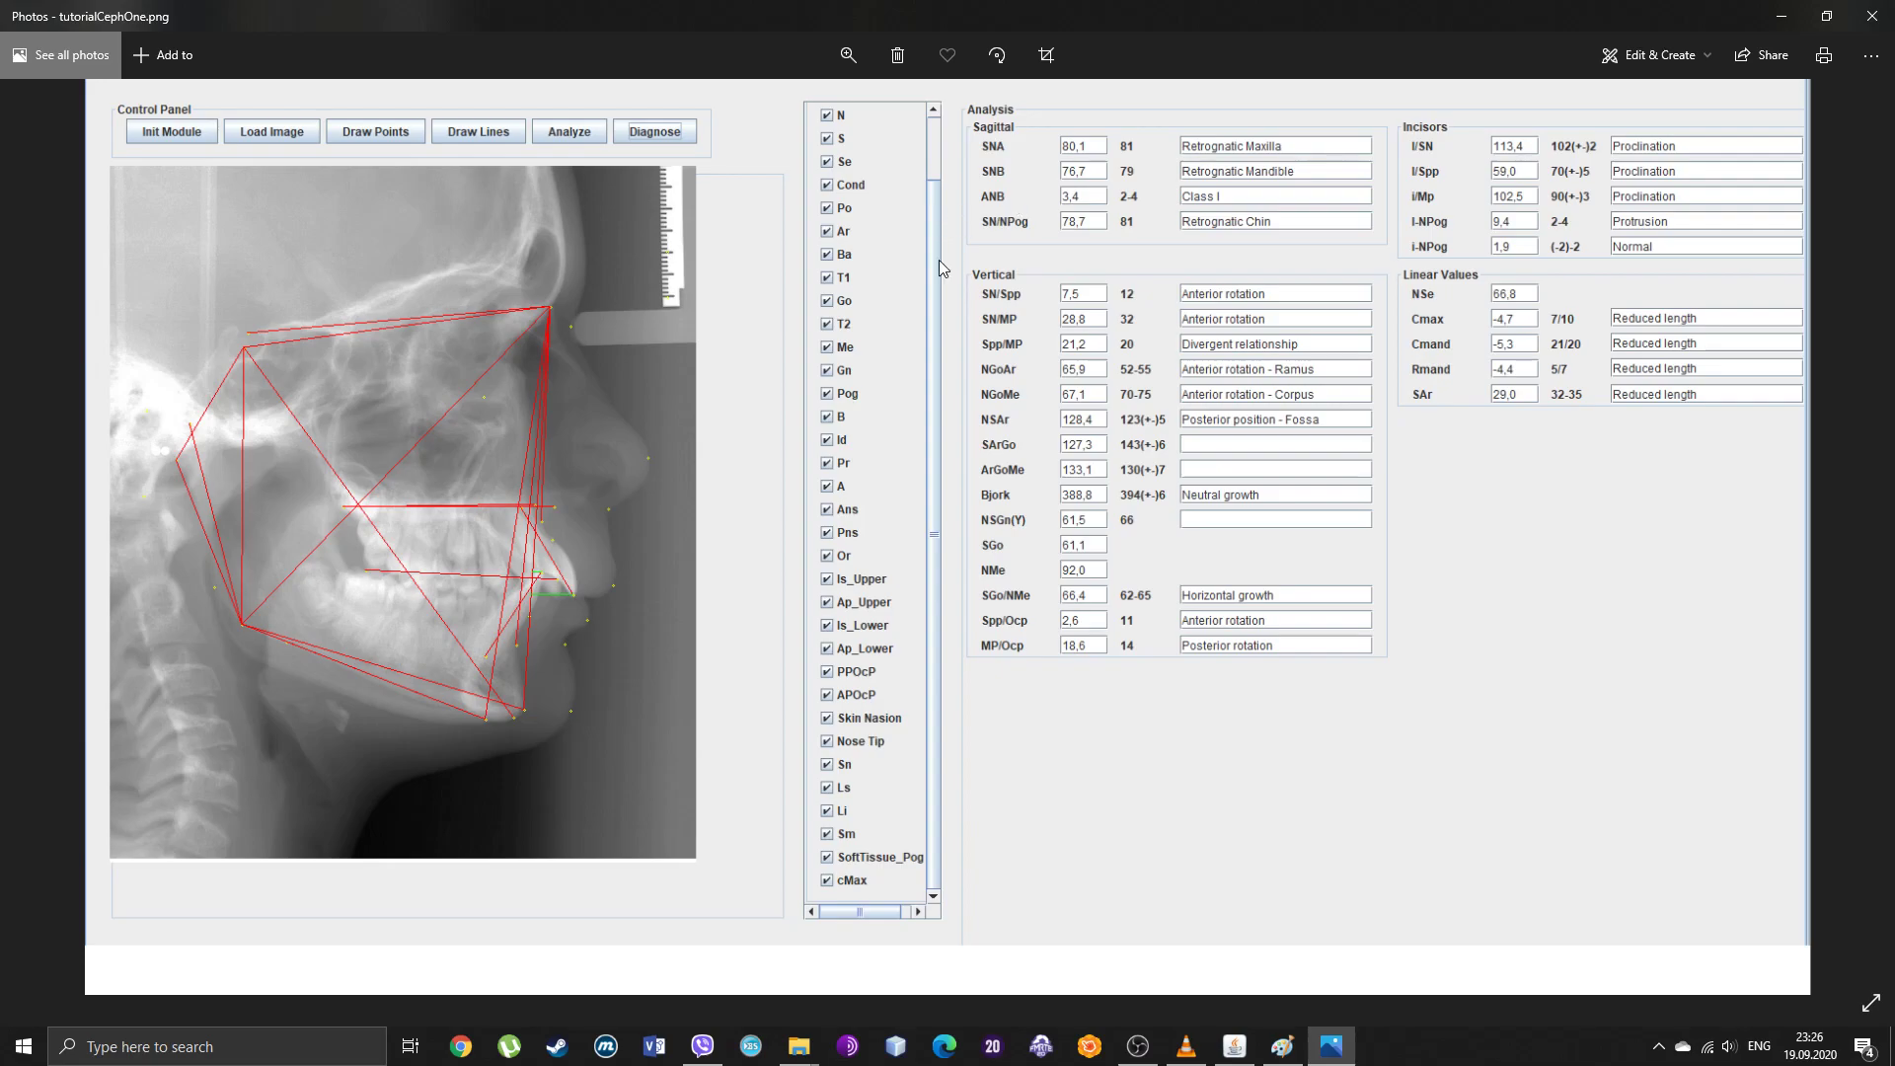
Step: Switch back to Orthy and look through its Panoramic X-Ray, Photography and Cast Model modules
{"action": "left_click", "coordinate": [1767, 22]}
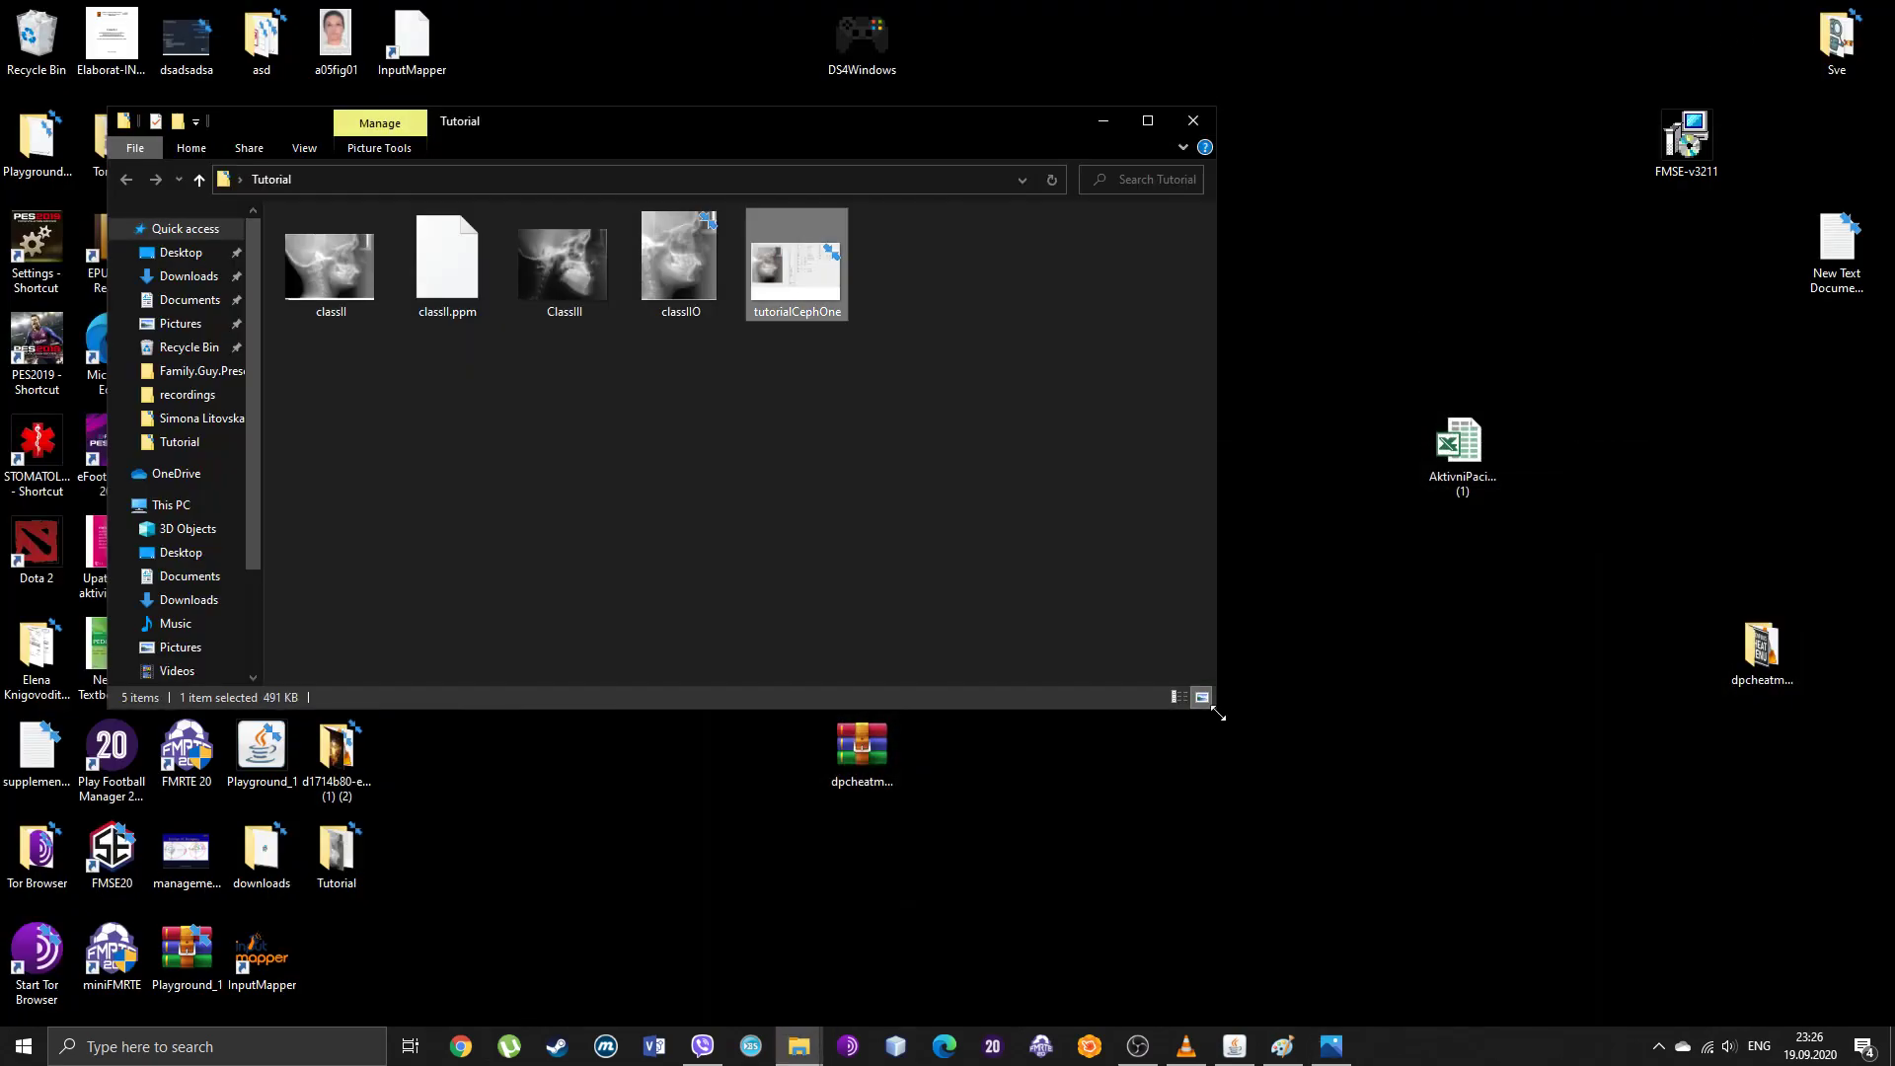
{"action": "left_click", "coordinate": [1221, 1054]}
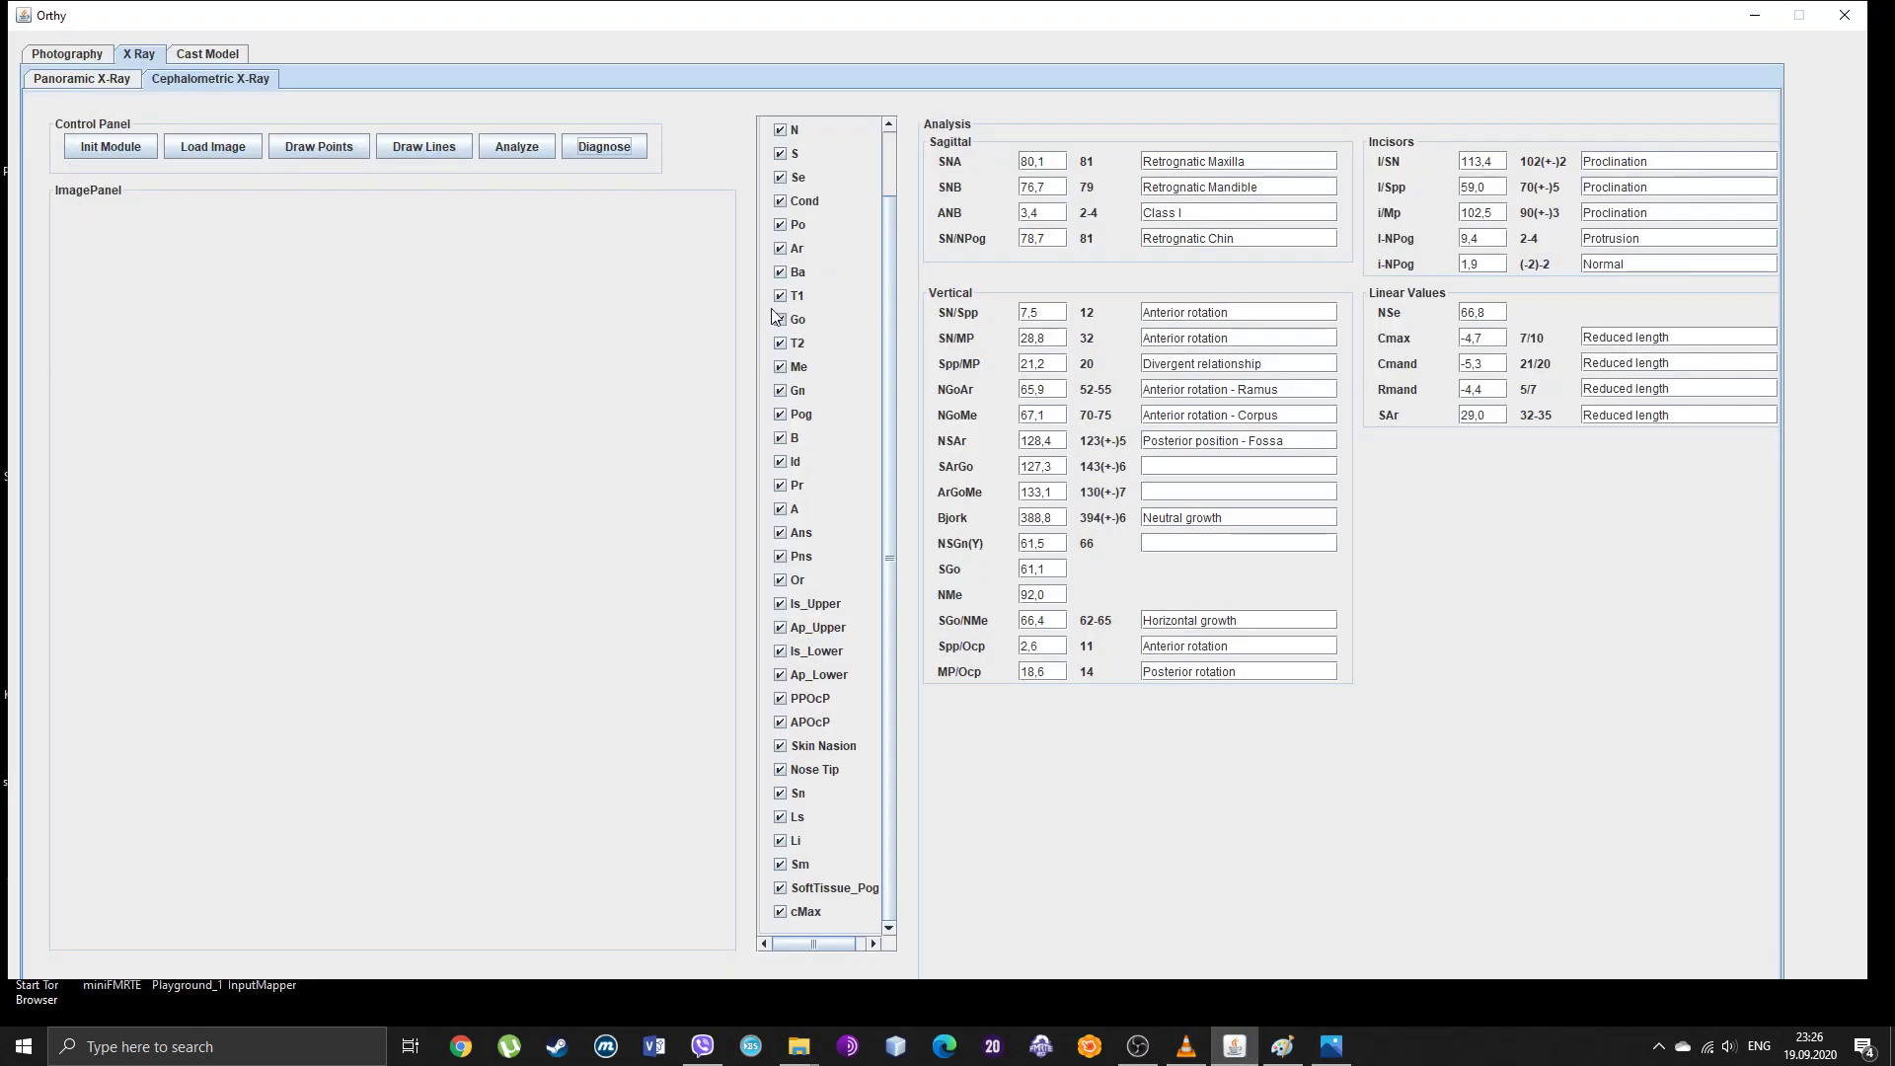
{"action": "left_click", "coordinate": [106, 81]}
{"action": "left_click", "coordinate": [65, 53]}
{"action": "left_click", "coordinate": [131, 57]}
{"action": "left_click", "coordinate": [223, 55]}
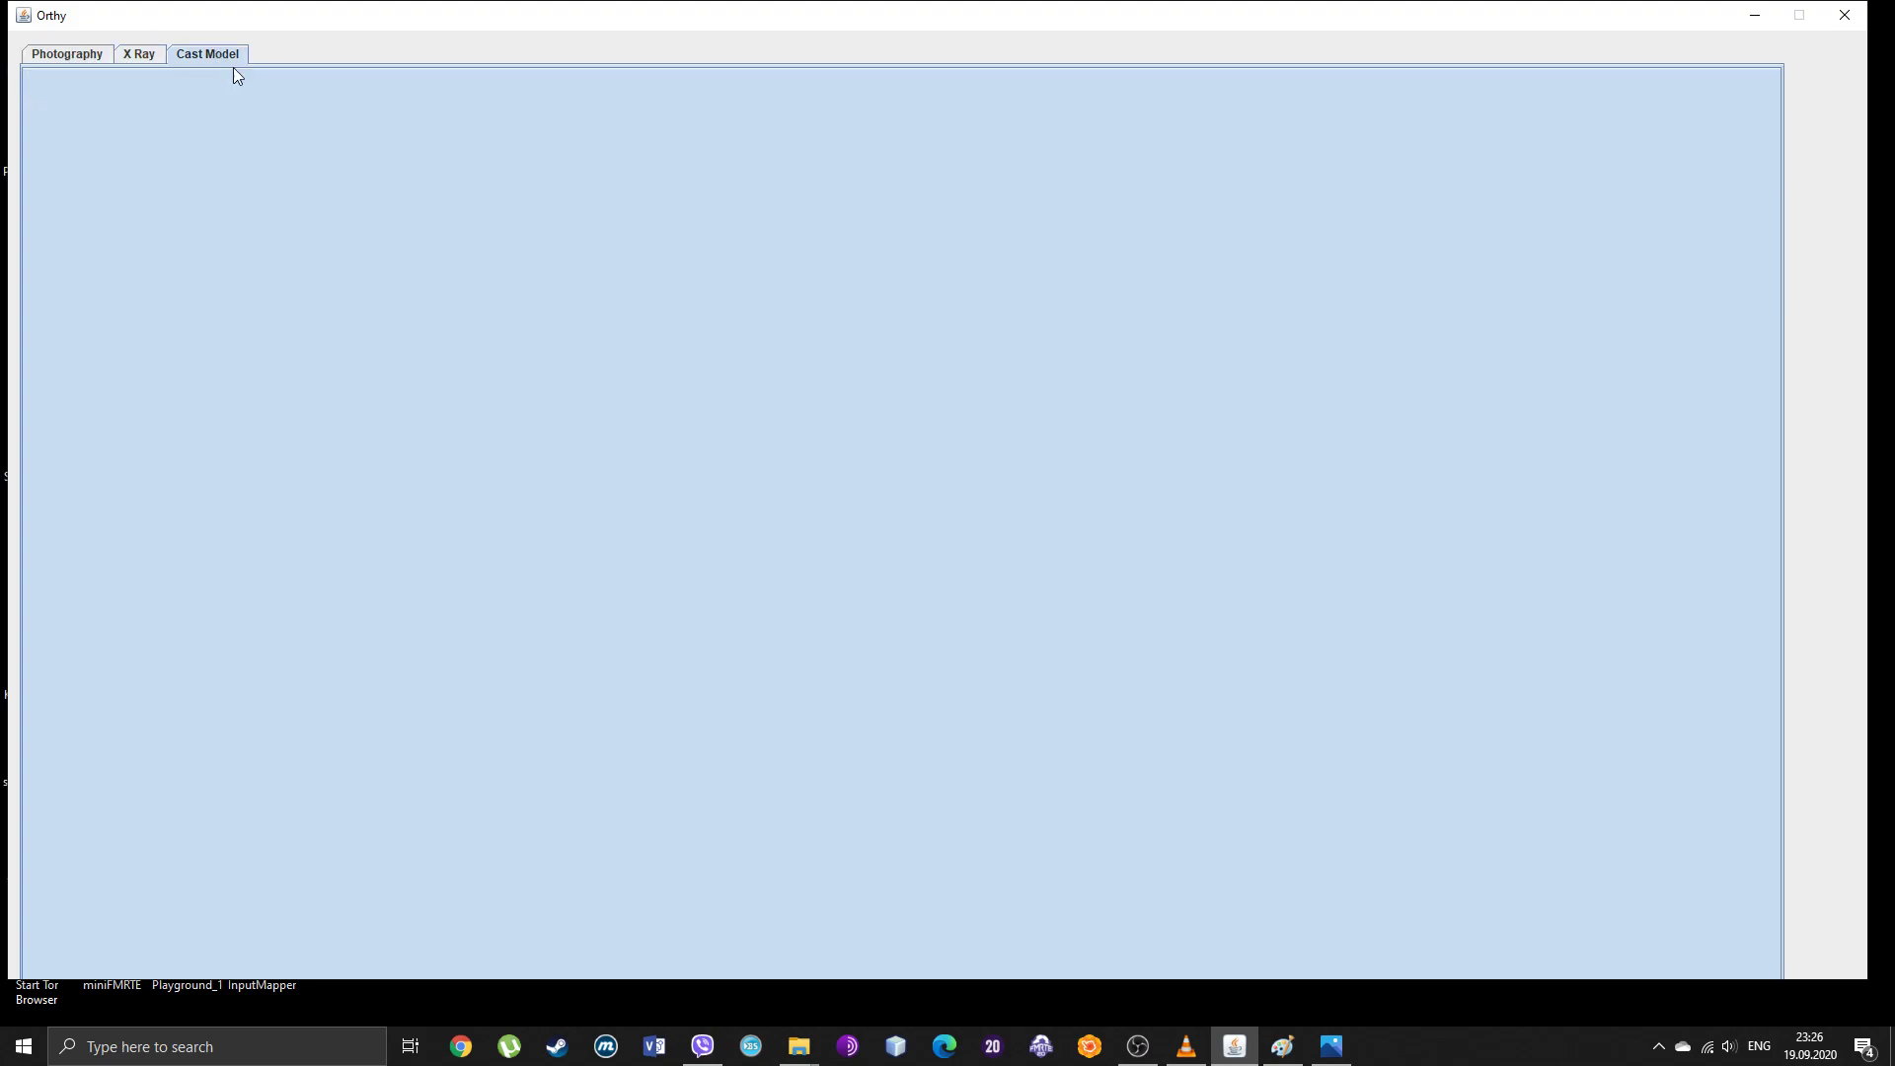
{"action": "left_click", "coordinate": [66, 54]}
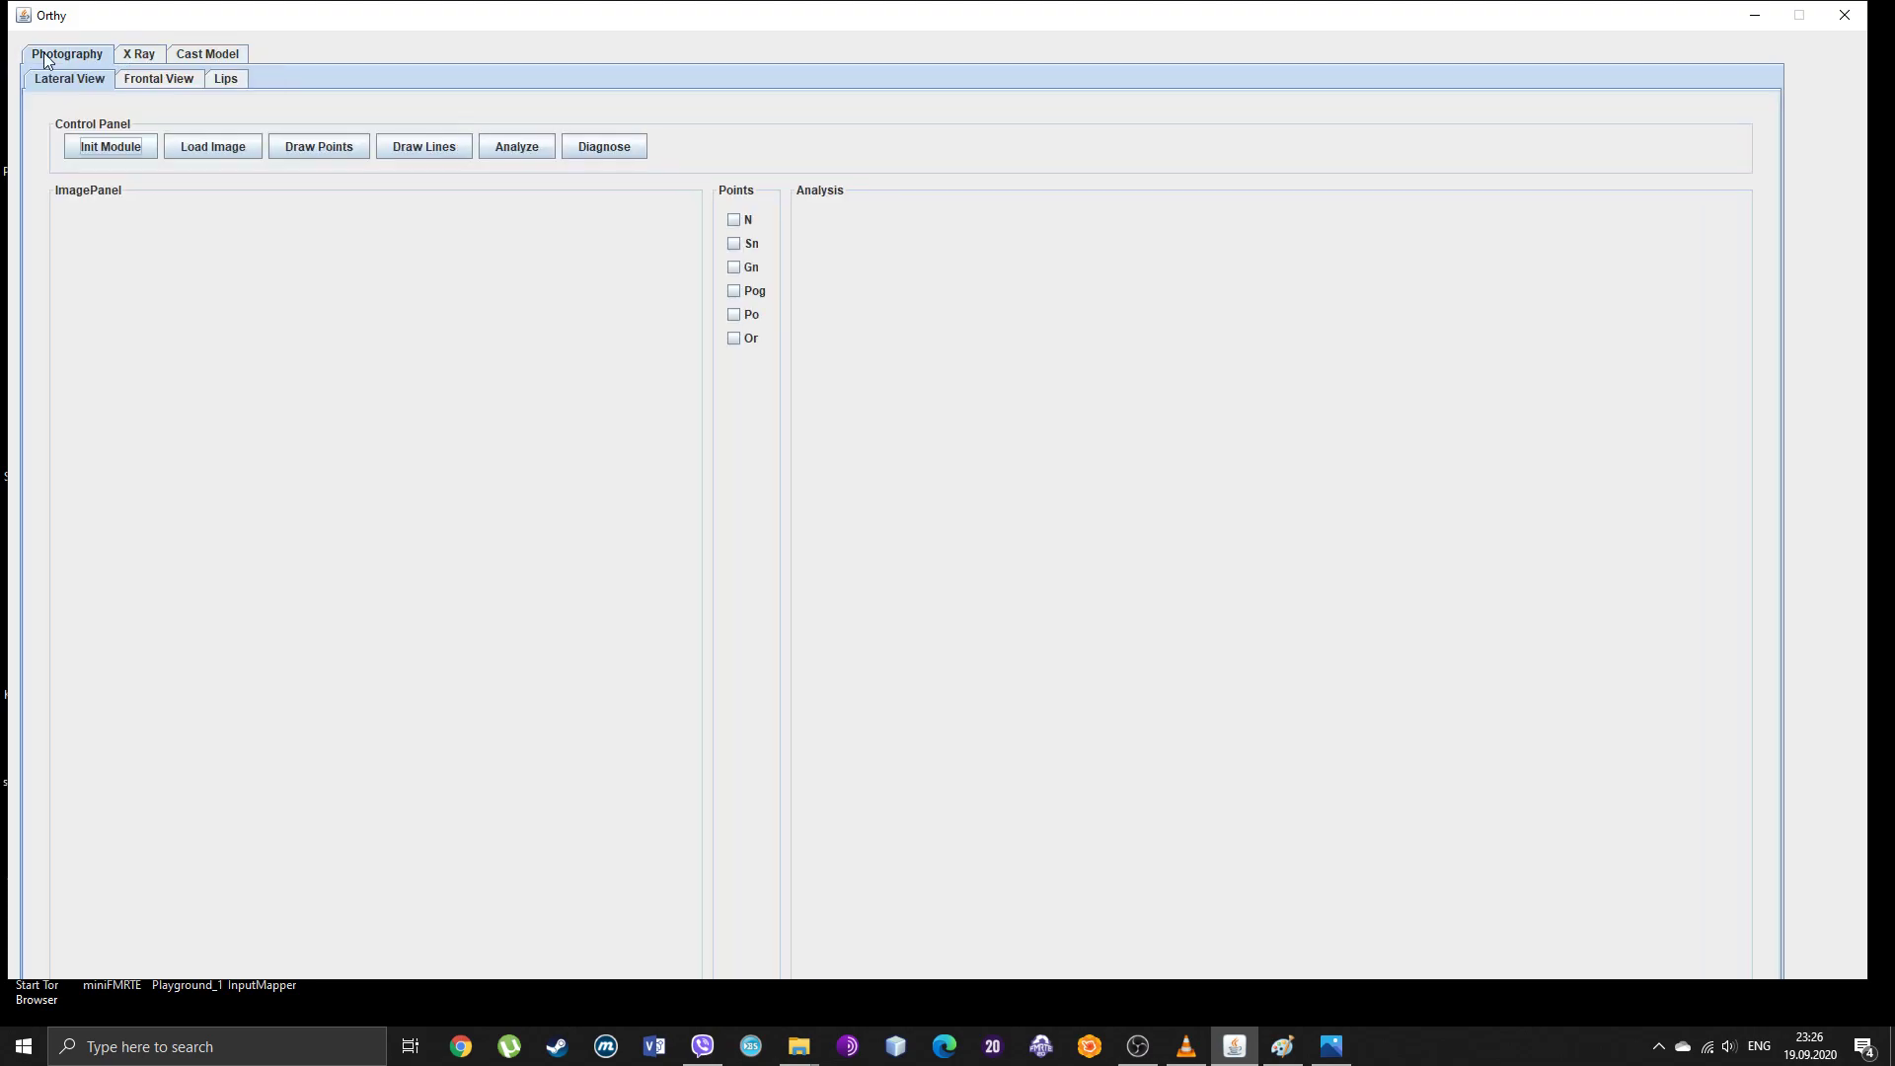
Step: Close Orthy and the Tutorial folder, and relaunch OrthyFramework_0_2 from the Orthy folder on the desktop
{"action": "left_click", "coordinate": [1845, 15]}
{"action": "left_click", "coordinate": [1194, 121]}
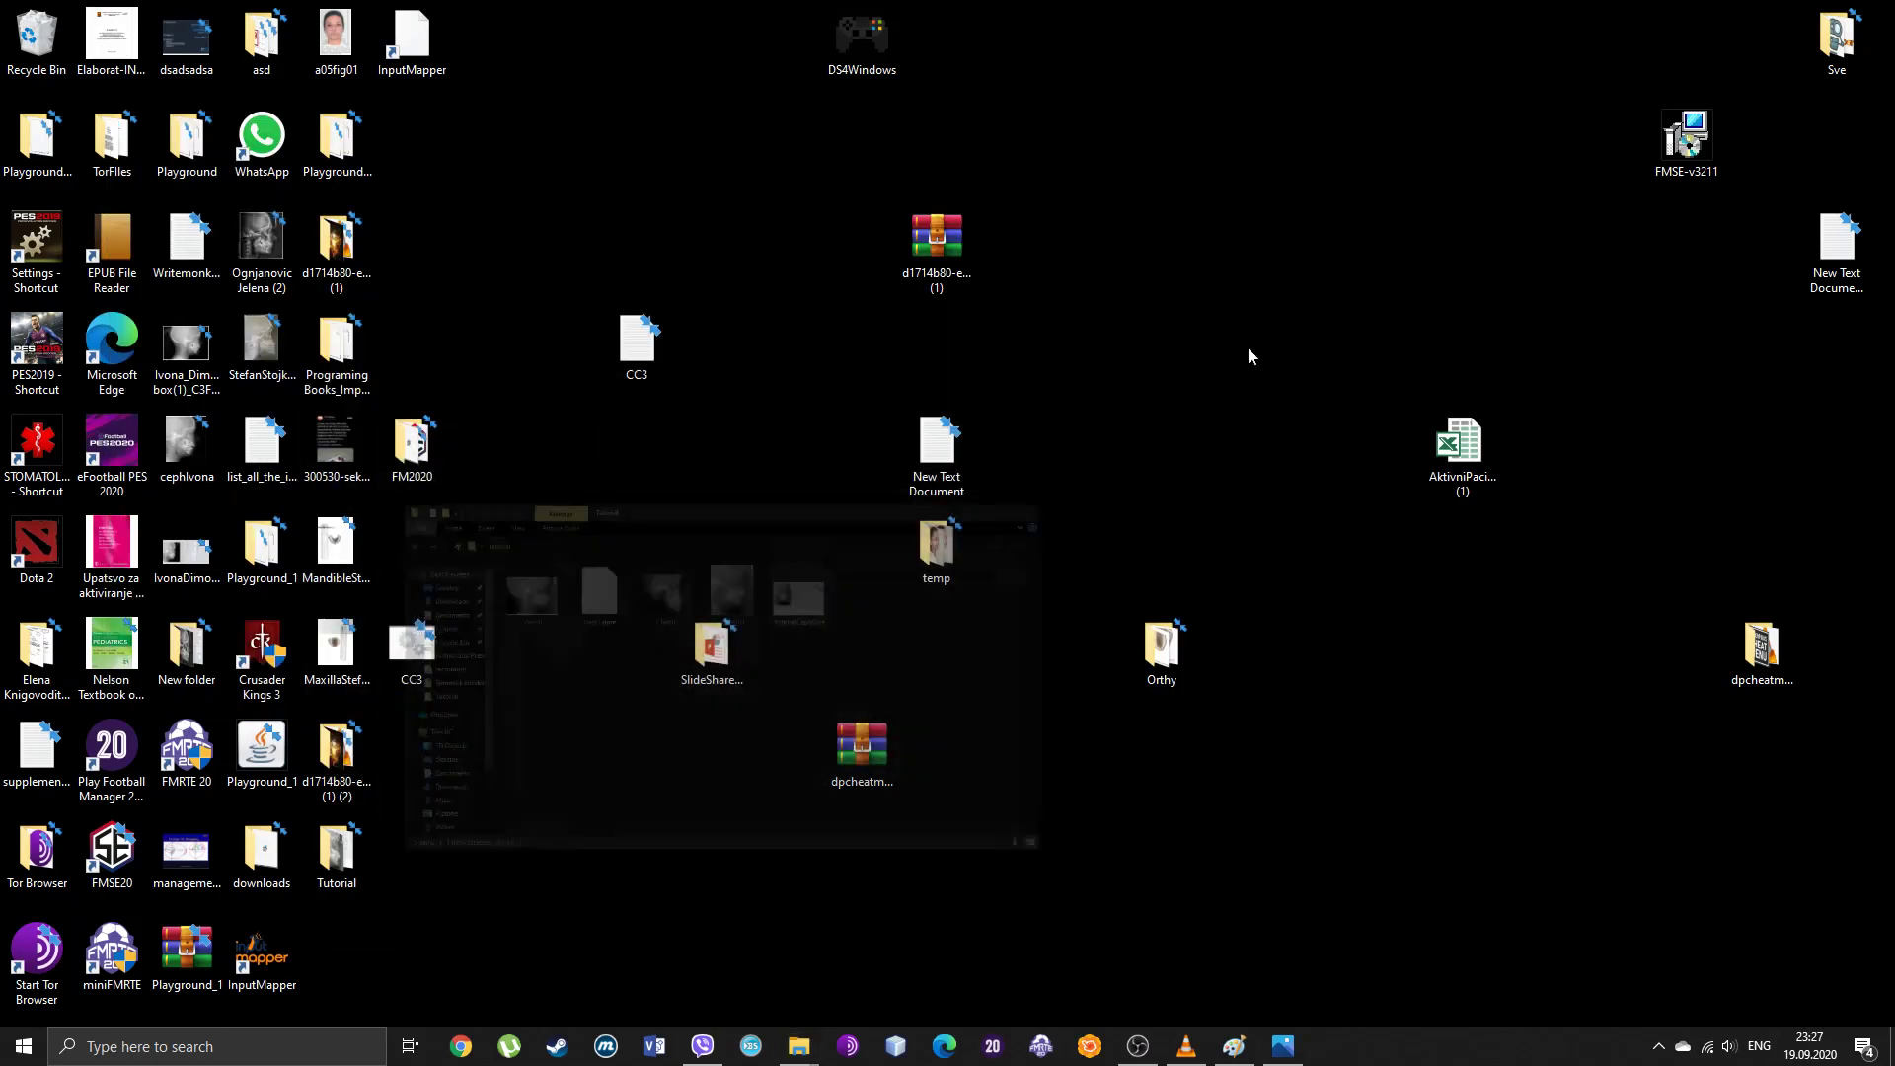
{"action": "double_click", "coordinate": [1165, 654]}
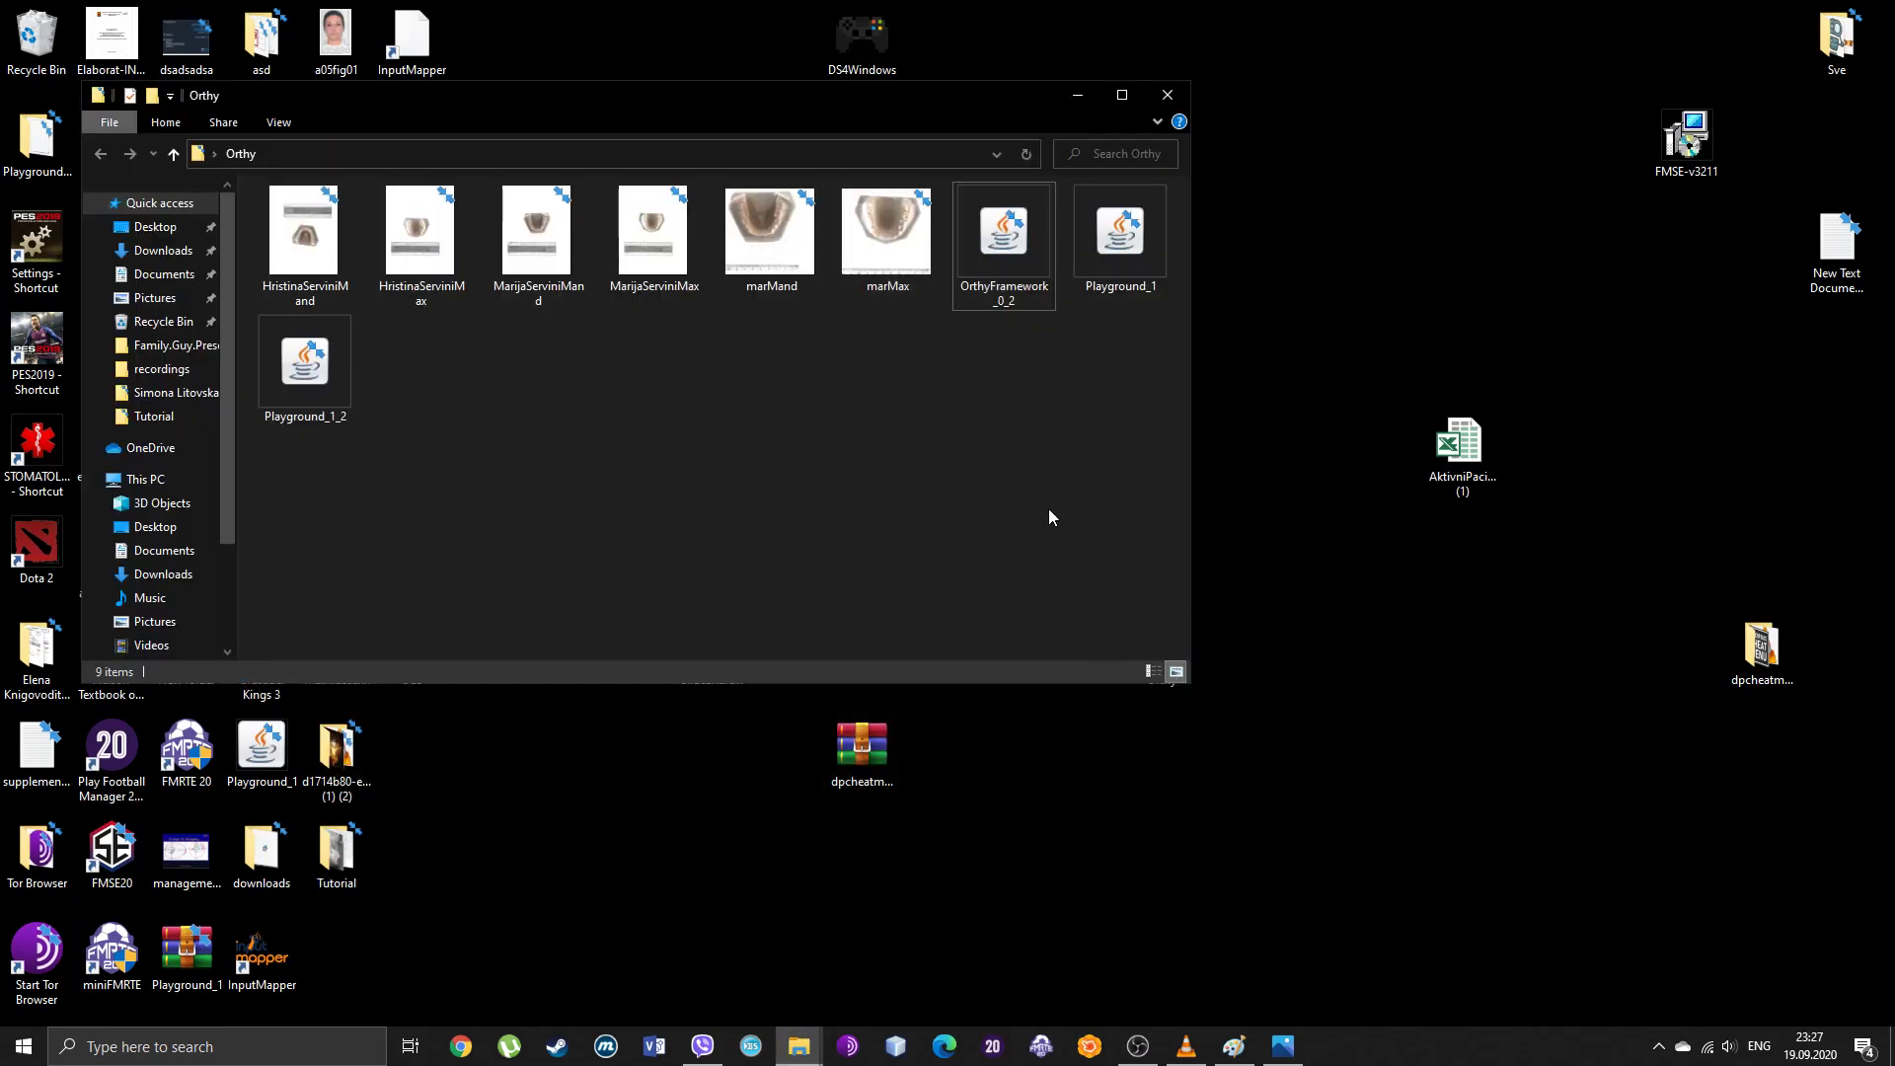
{"action": "double_click", "coordinate": [1023, 233]}
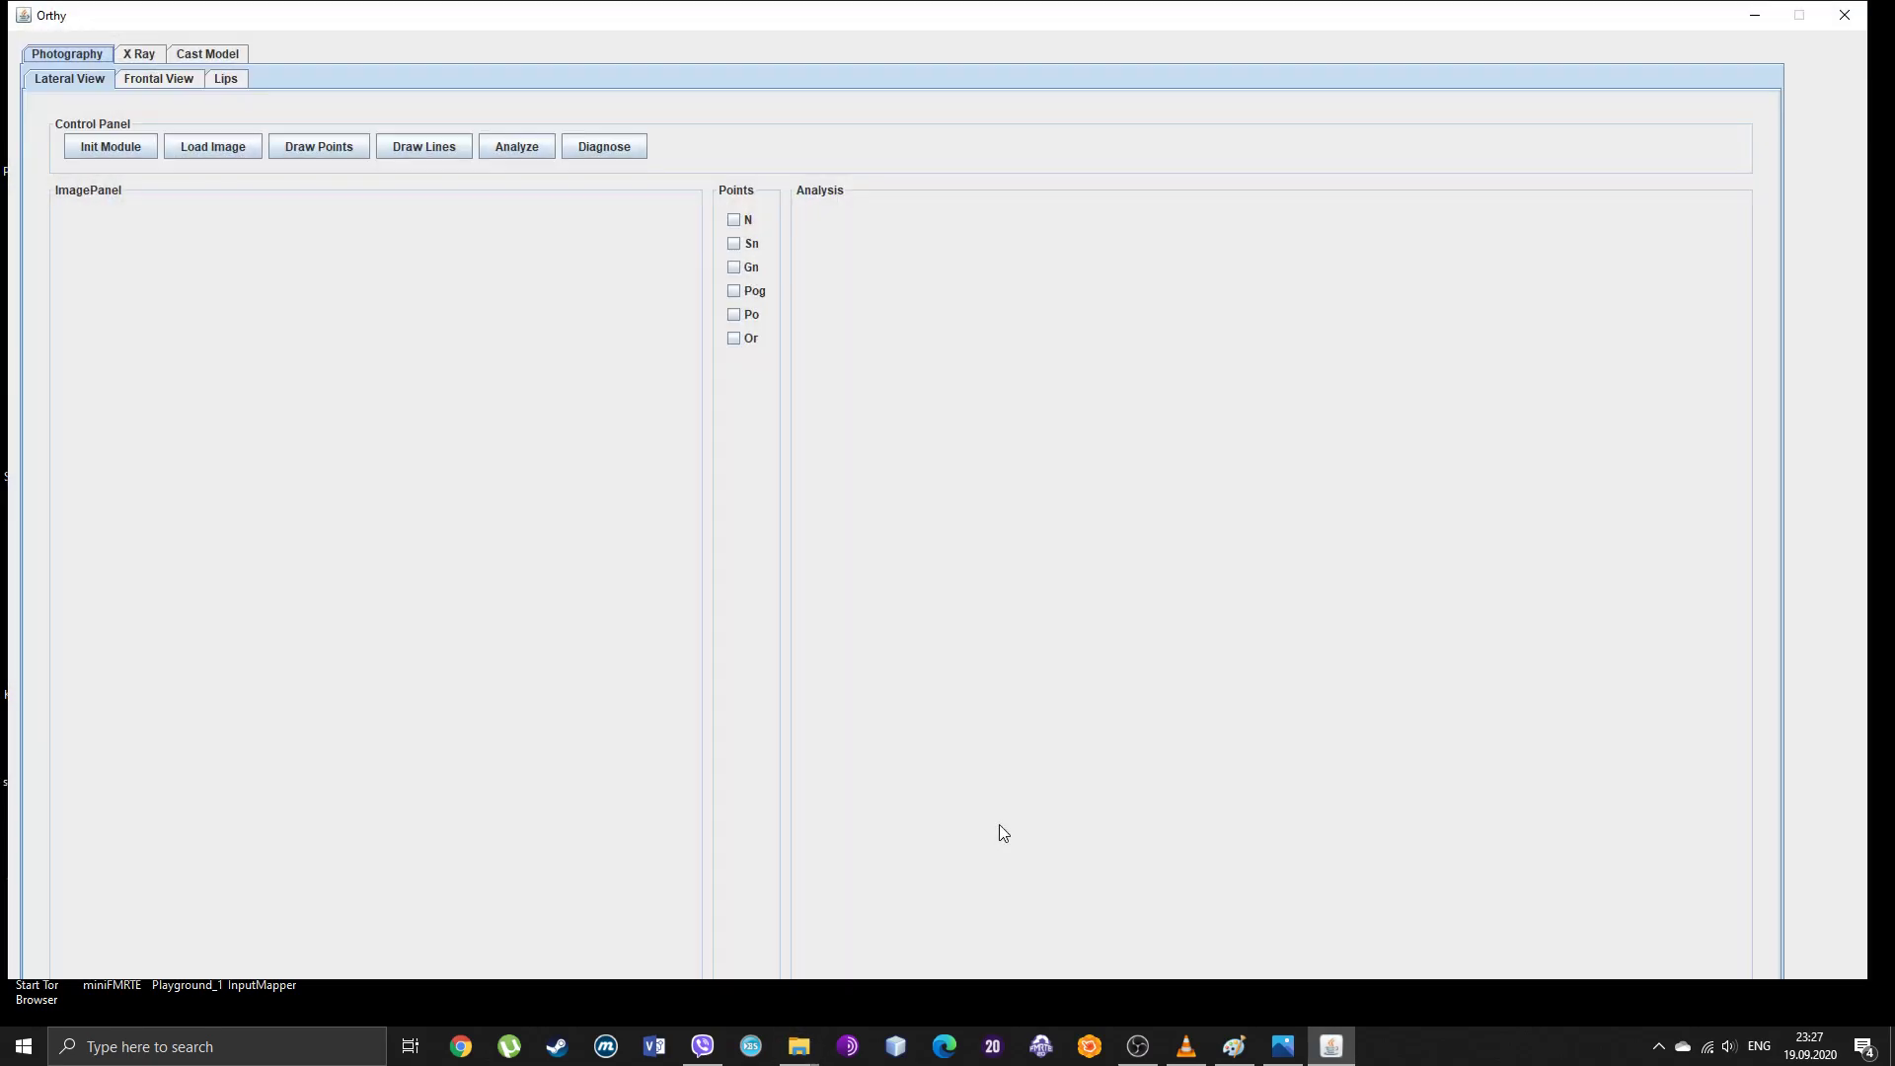
Step: Open the Cephalometric X-Ray module and initialize it for a new analysis
{"action": "left_click", "coordinate": [139, 56]}
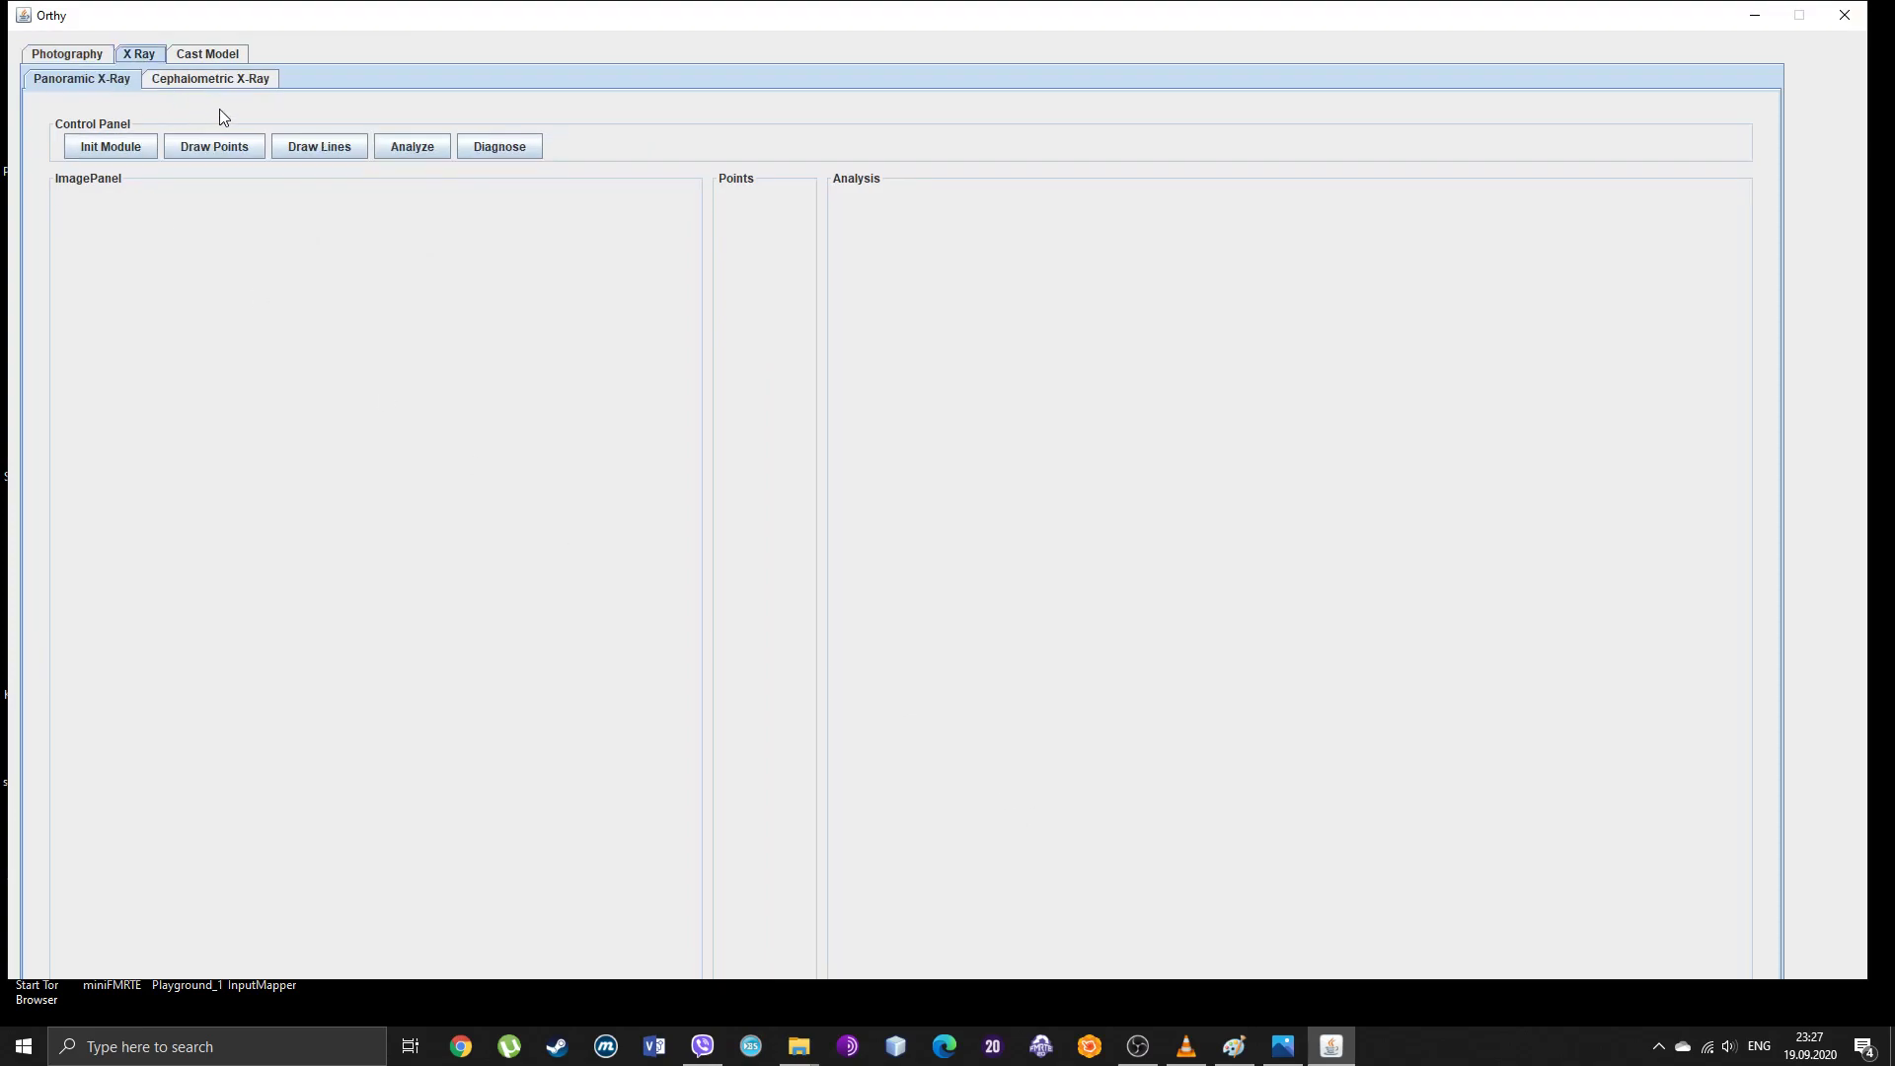
{"action": "left_click", "coordinate": [146, 72]}
{"action": "left_click", "coordinate": [89, 56]}
{"action": "left_click", "coordinate": [147, 54]}
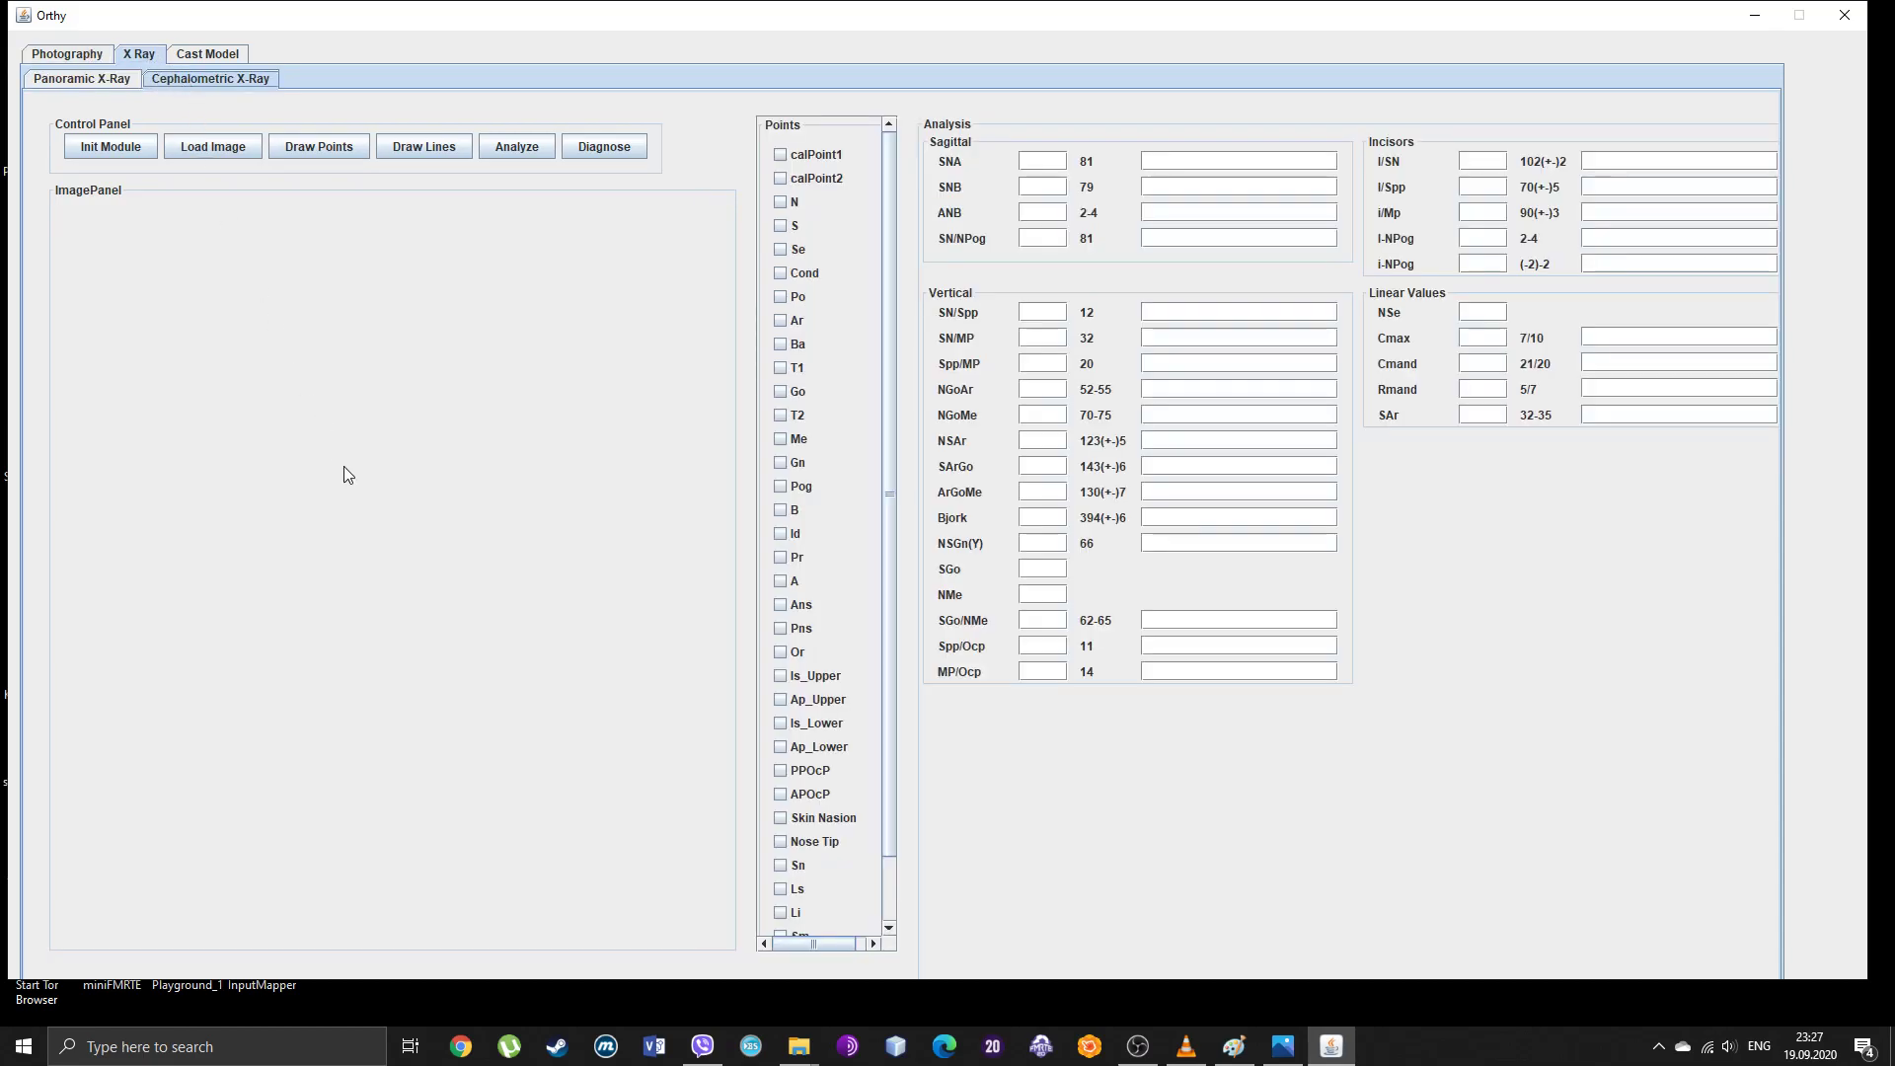
{"action": "left_click", "coordinate": [99, 151]}
Step: Load the ClassIII.jpg X-ray from the Tutorial folder on the desktop
{"action": "left_click", "coordinate": [188, 150]}
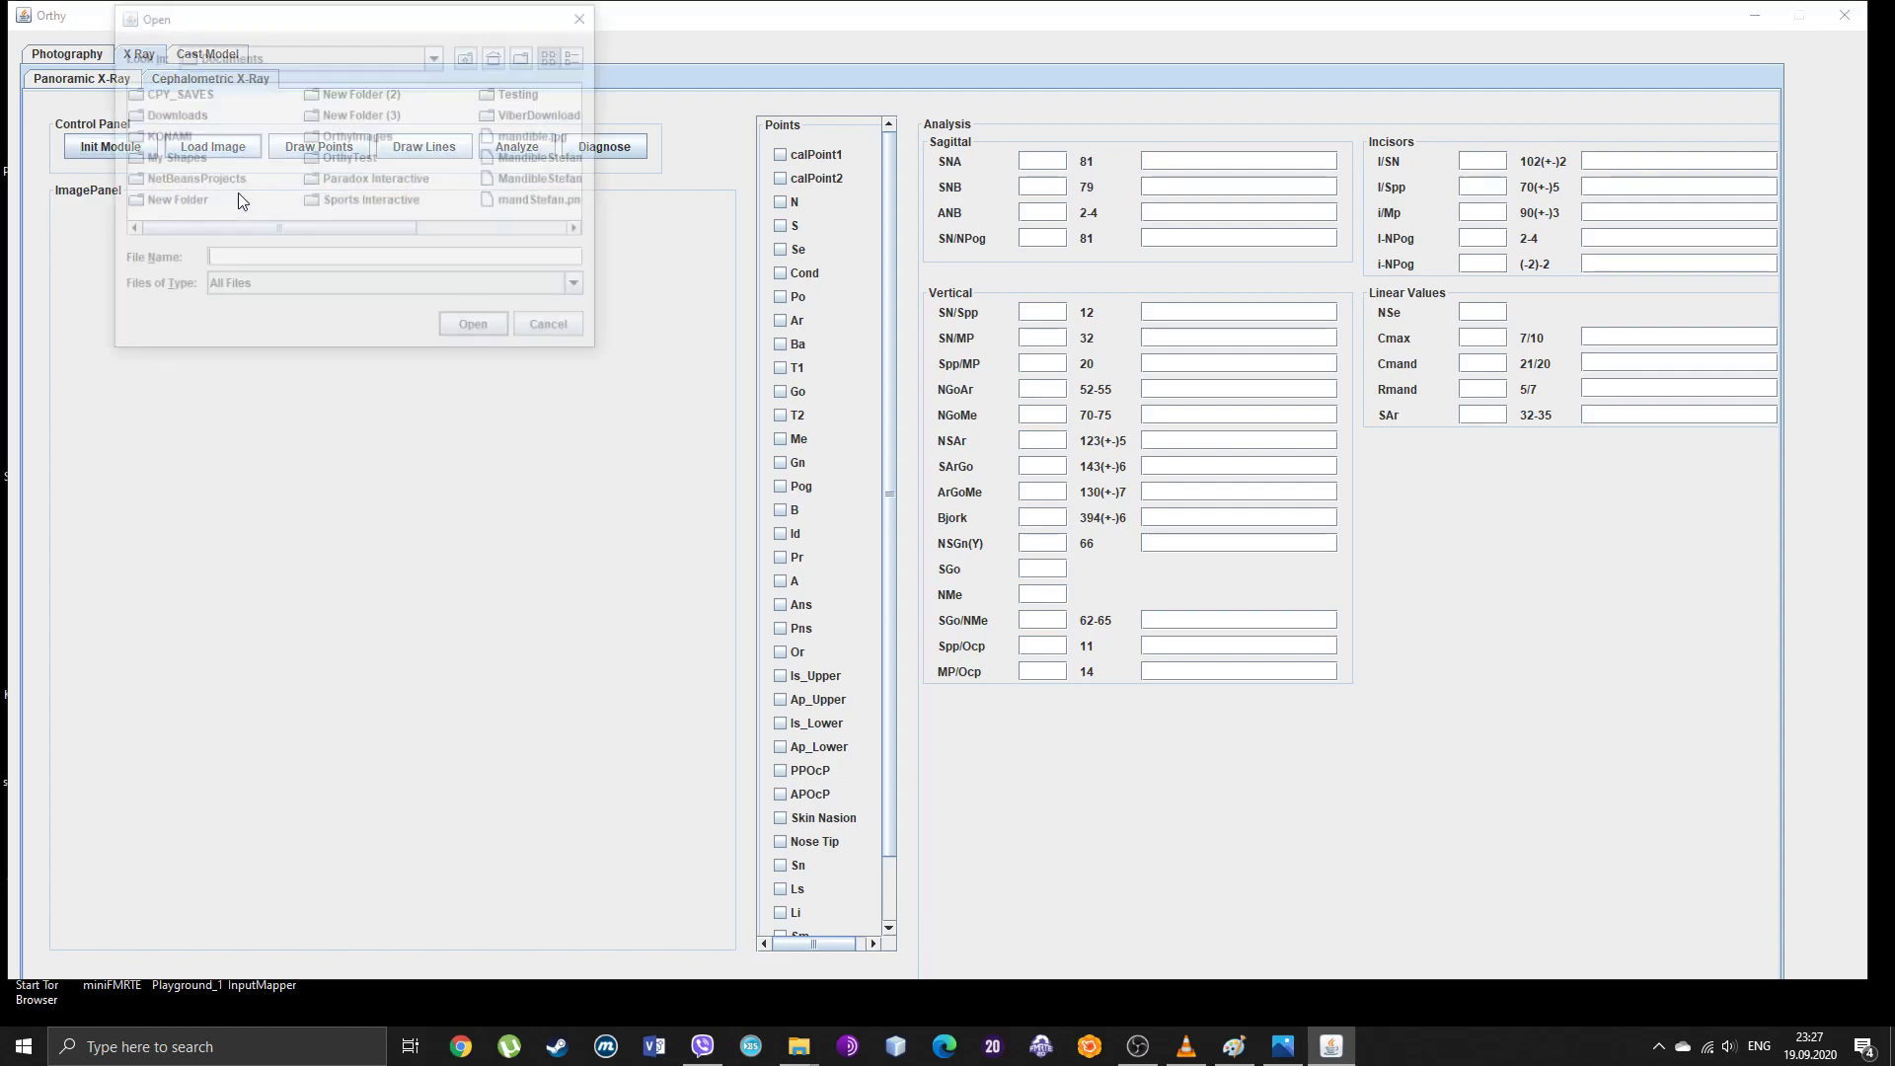
{"action": "left_click", "coordinate": [499, 56]}
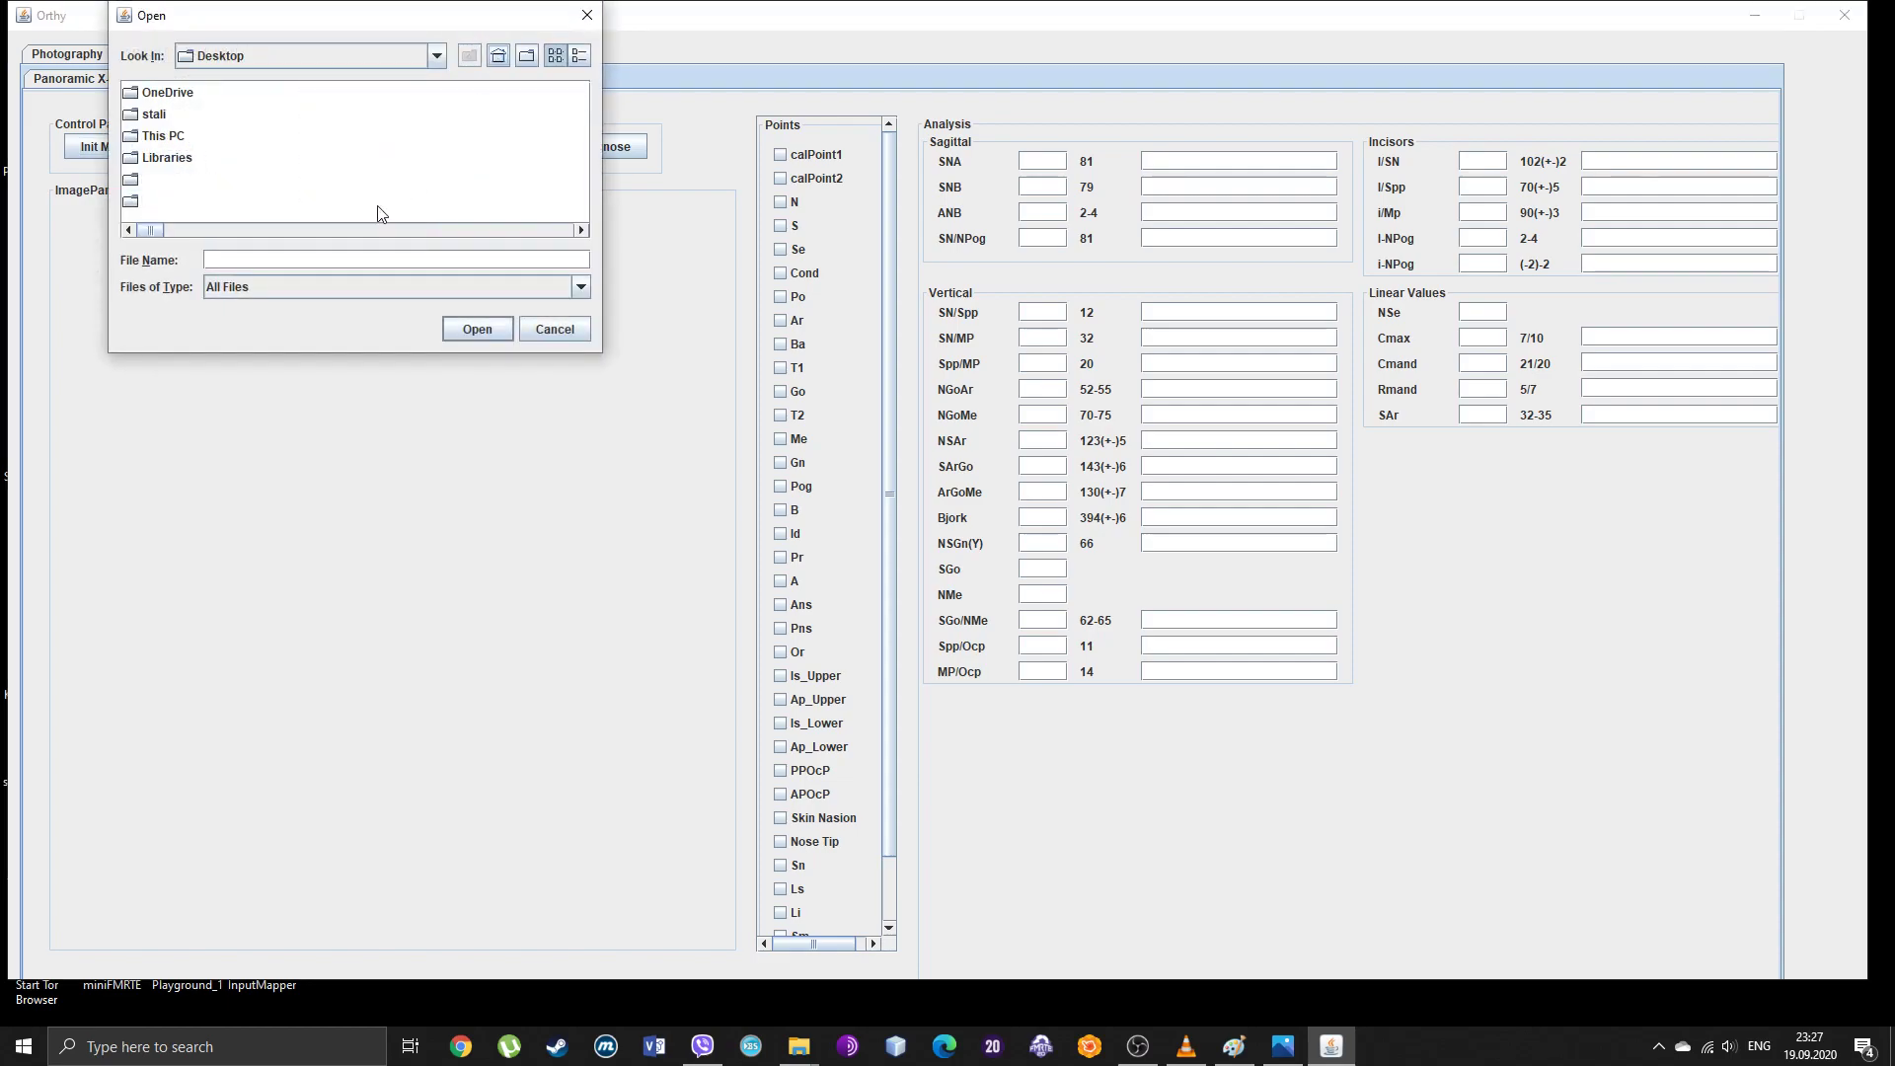
{"action": "left_click", "coordinate": [580, 231]}
{"action": "left_click", "coordinate": [580, 231]}
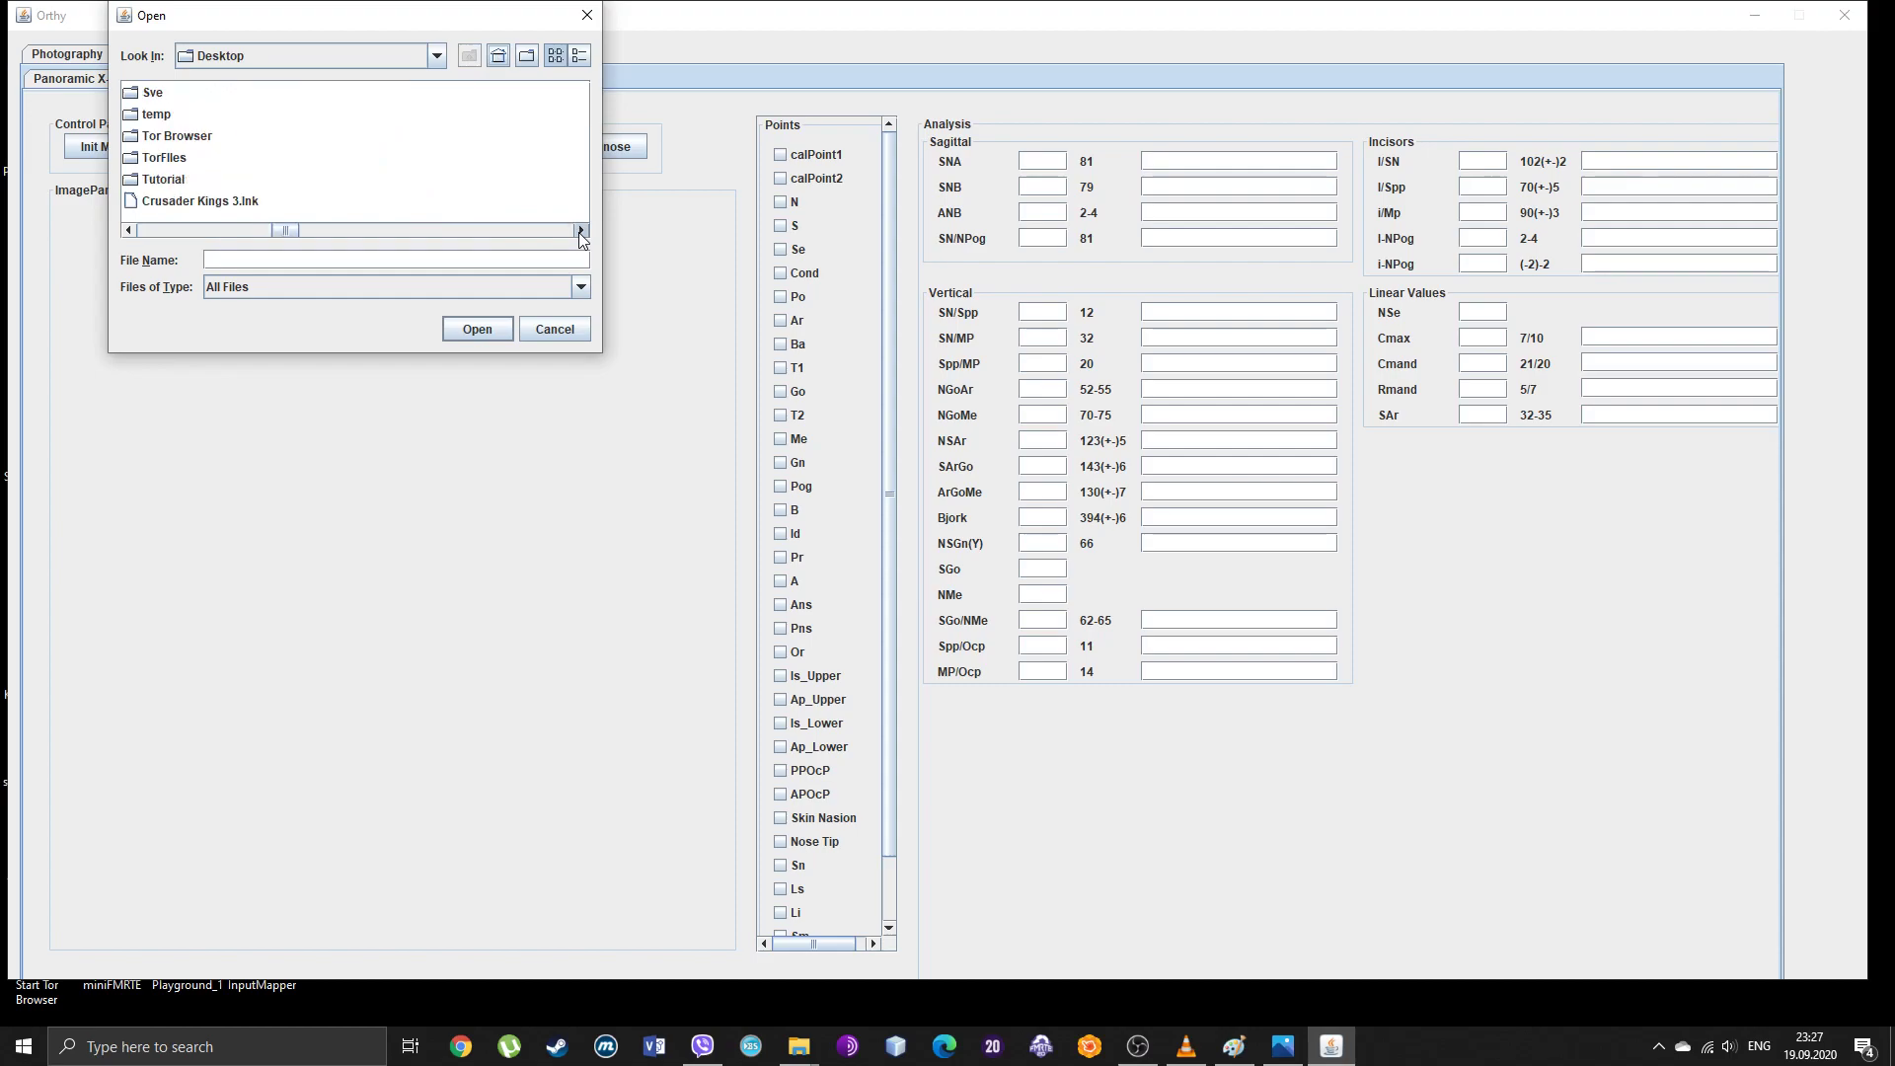
{"action": "double_click", "coordinate": [163, 179]}
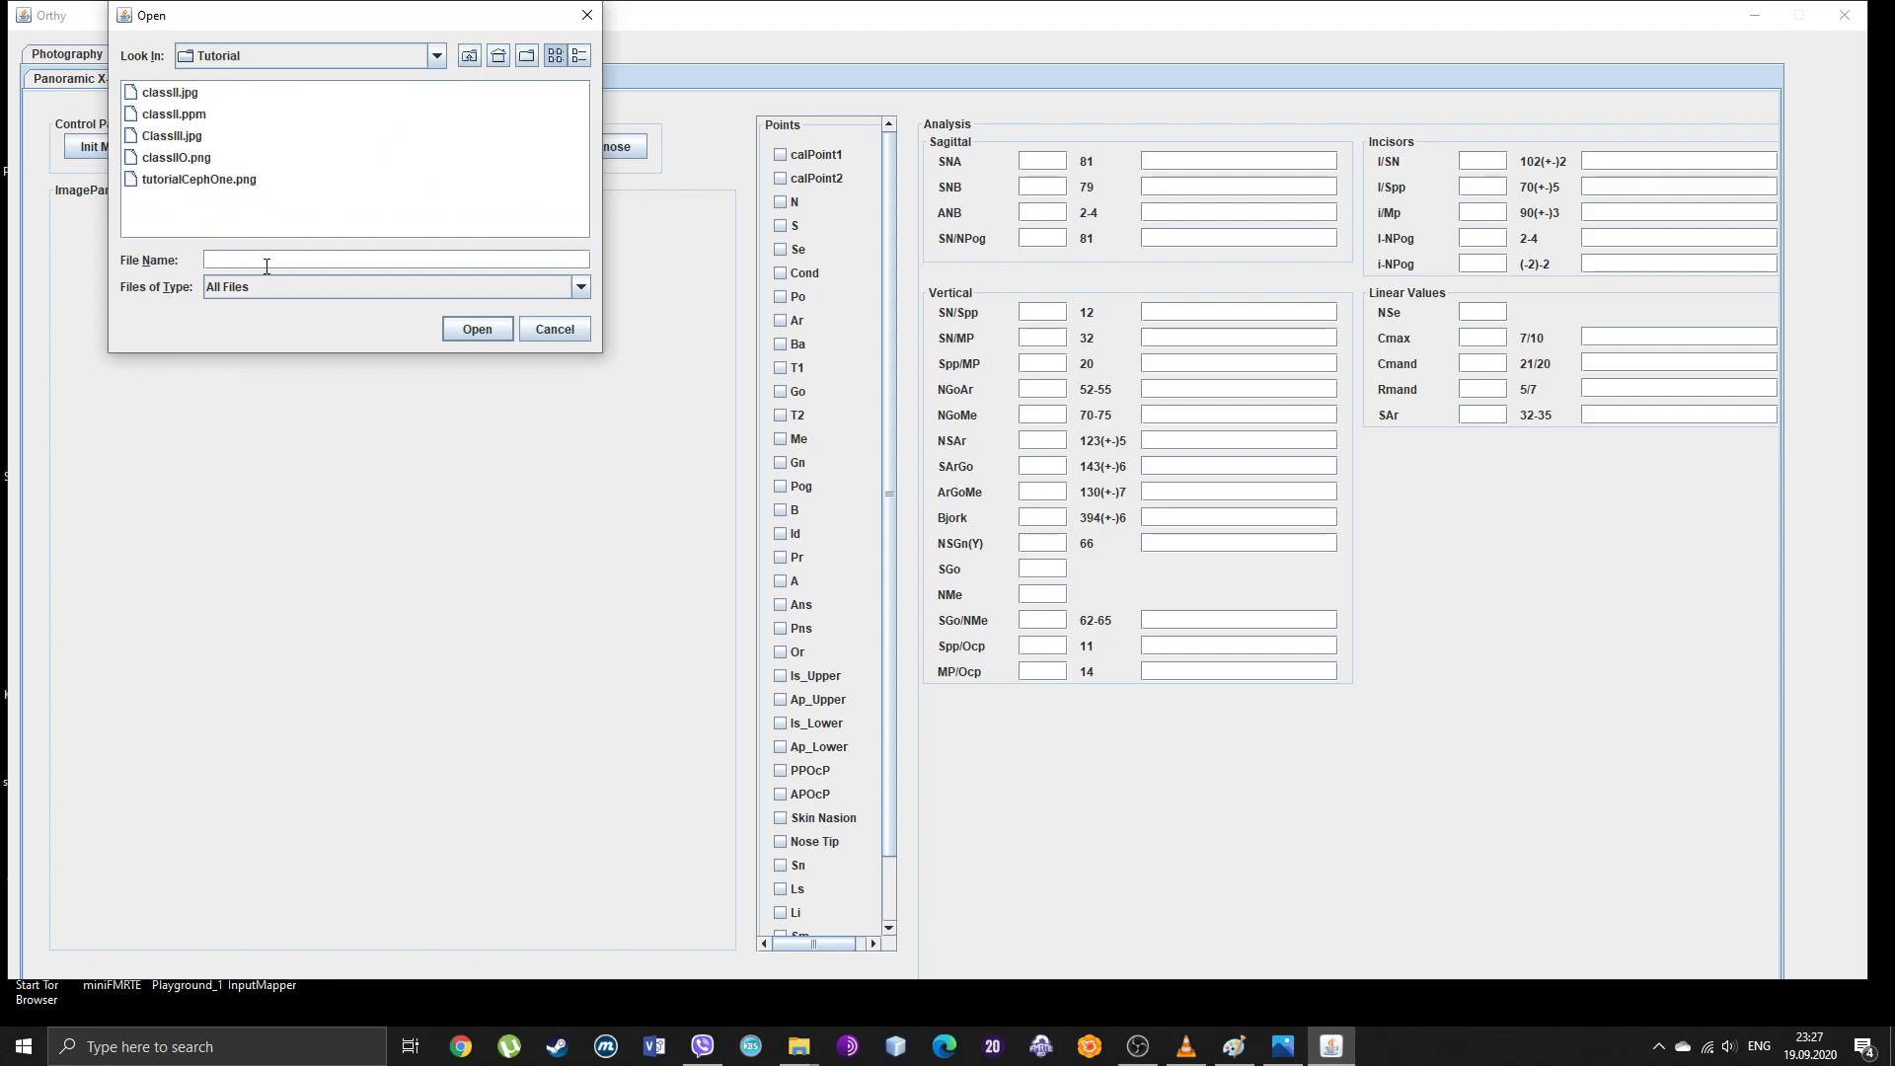
{"action": "double_click", "coordinate": [181, 139]}
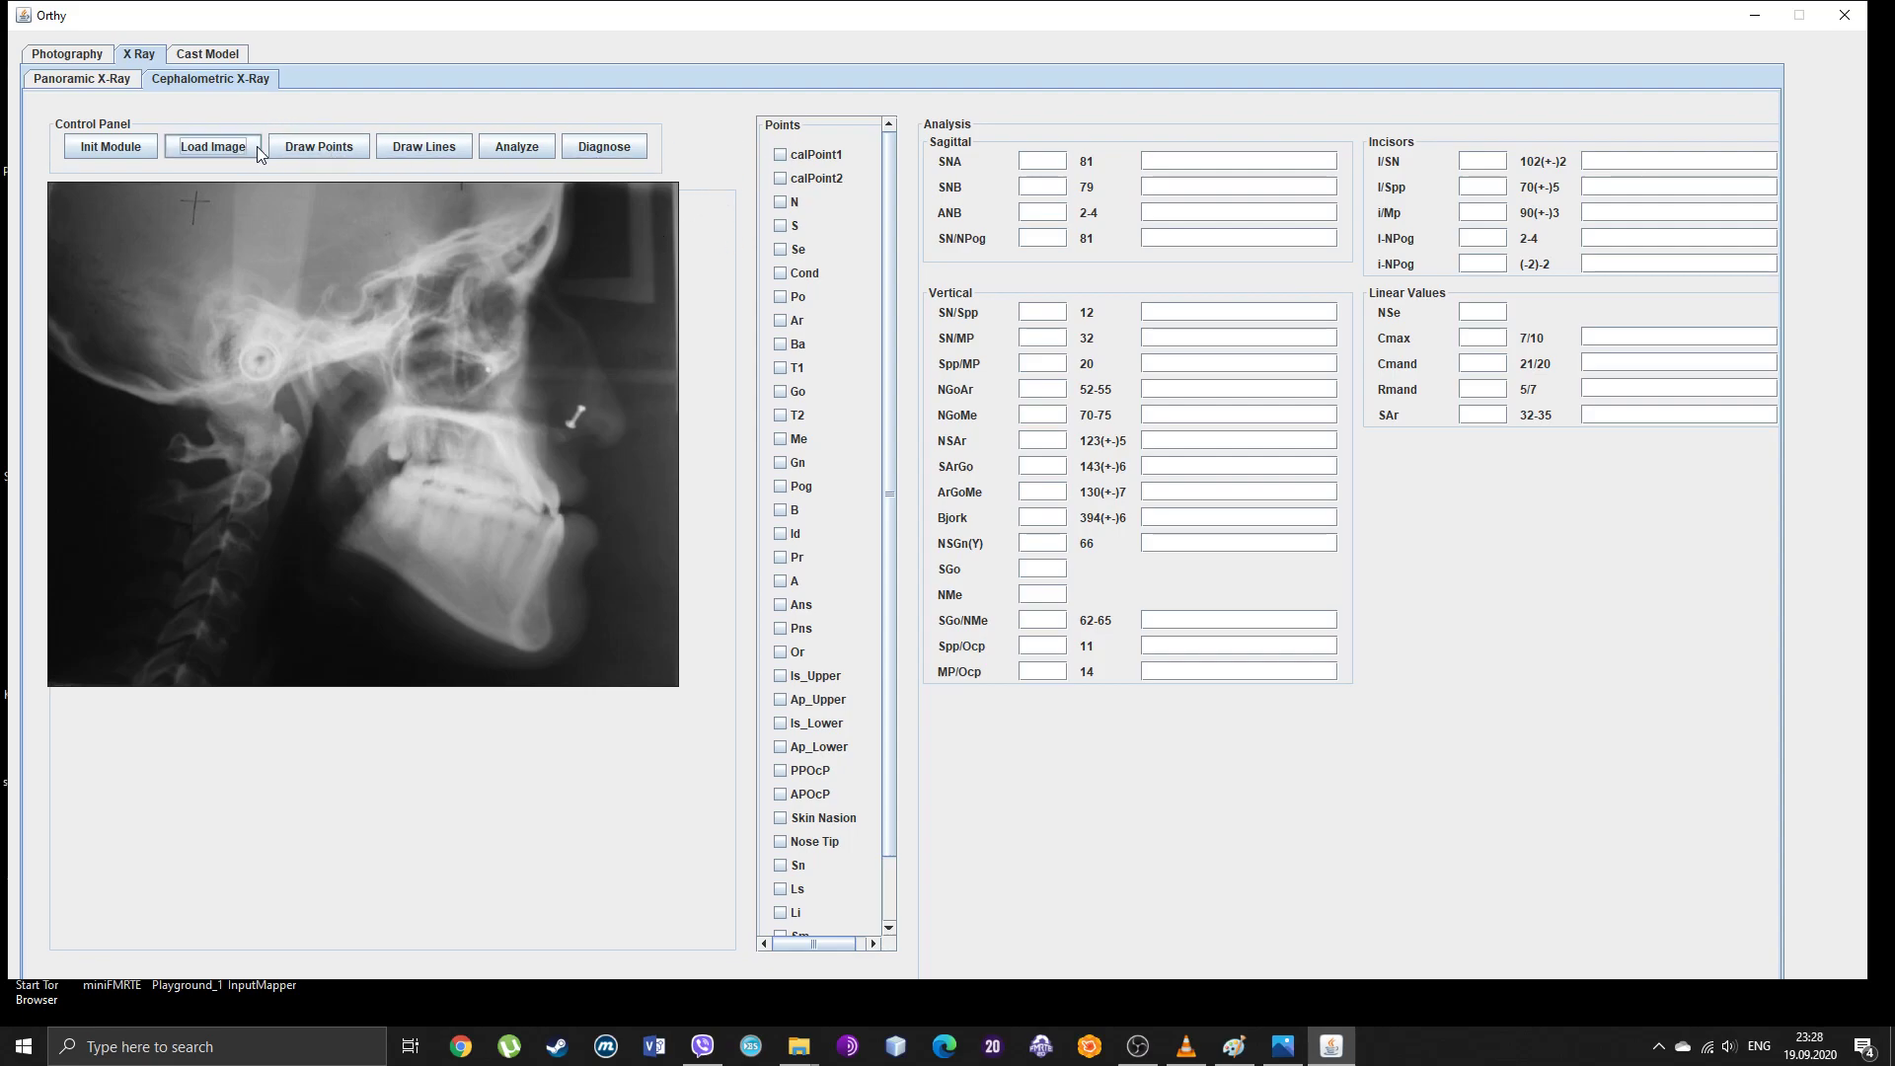
Step: Initialize the module again and place the calibration points and landmarks N through T1 on the X-ray
{"action": "left_click", "coordinate": [136, 149]}
{"action": "left_click", "coordinate": [314, 148]}
{"action": "scroll", "coordinate": [887, 529], "scroll_direction": "down", "scroll_amount": 1}
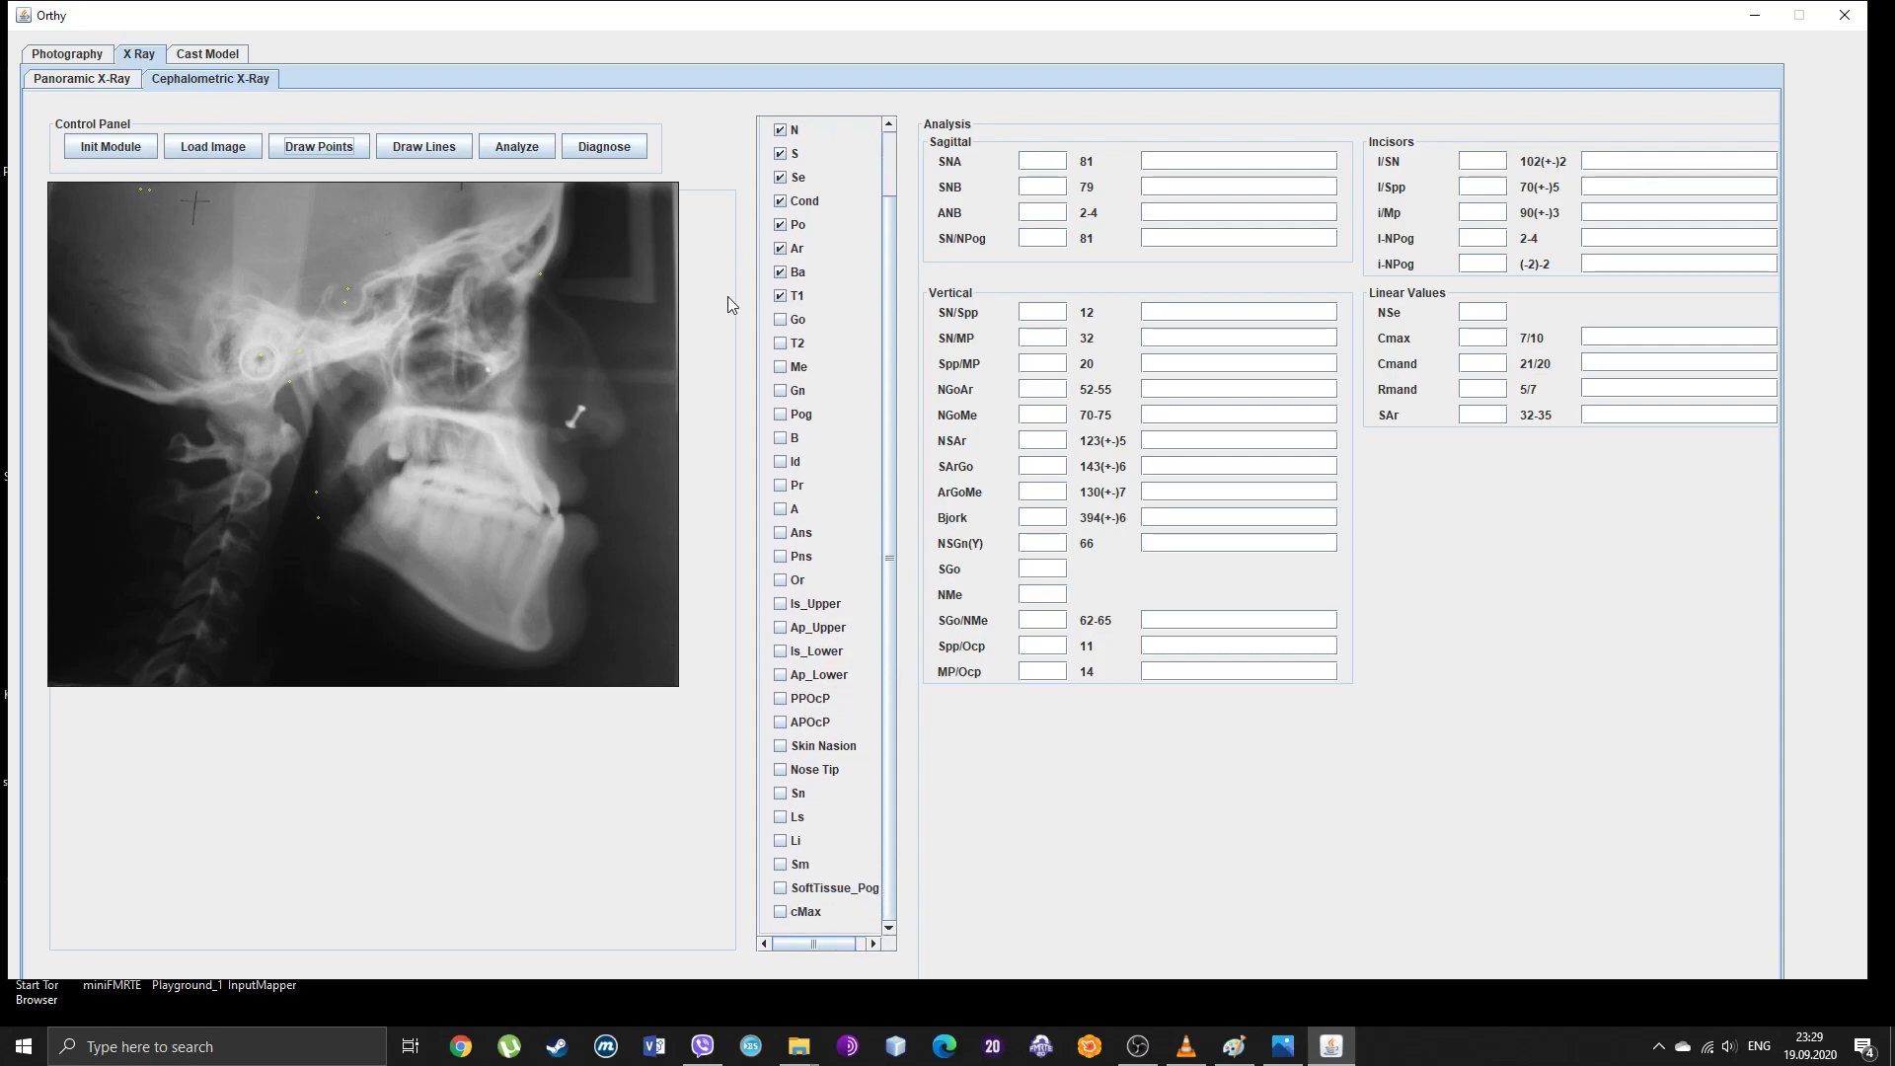
Step: Restart Orthy by closing it and relaunching OrthyFramework_0_2, and open the Cephalometric X-Ray module
{"action": "left_click", "coordinate": [1845, 15]}
{"action": "double_click", "coordinate": [982, 228]}
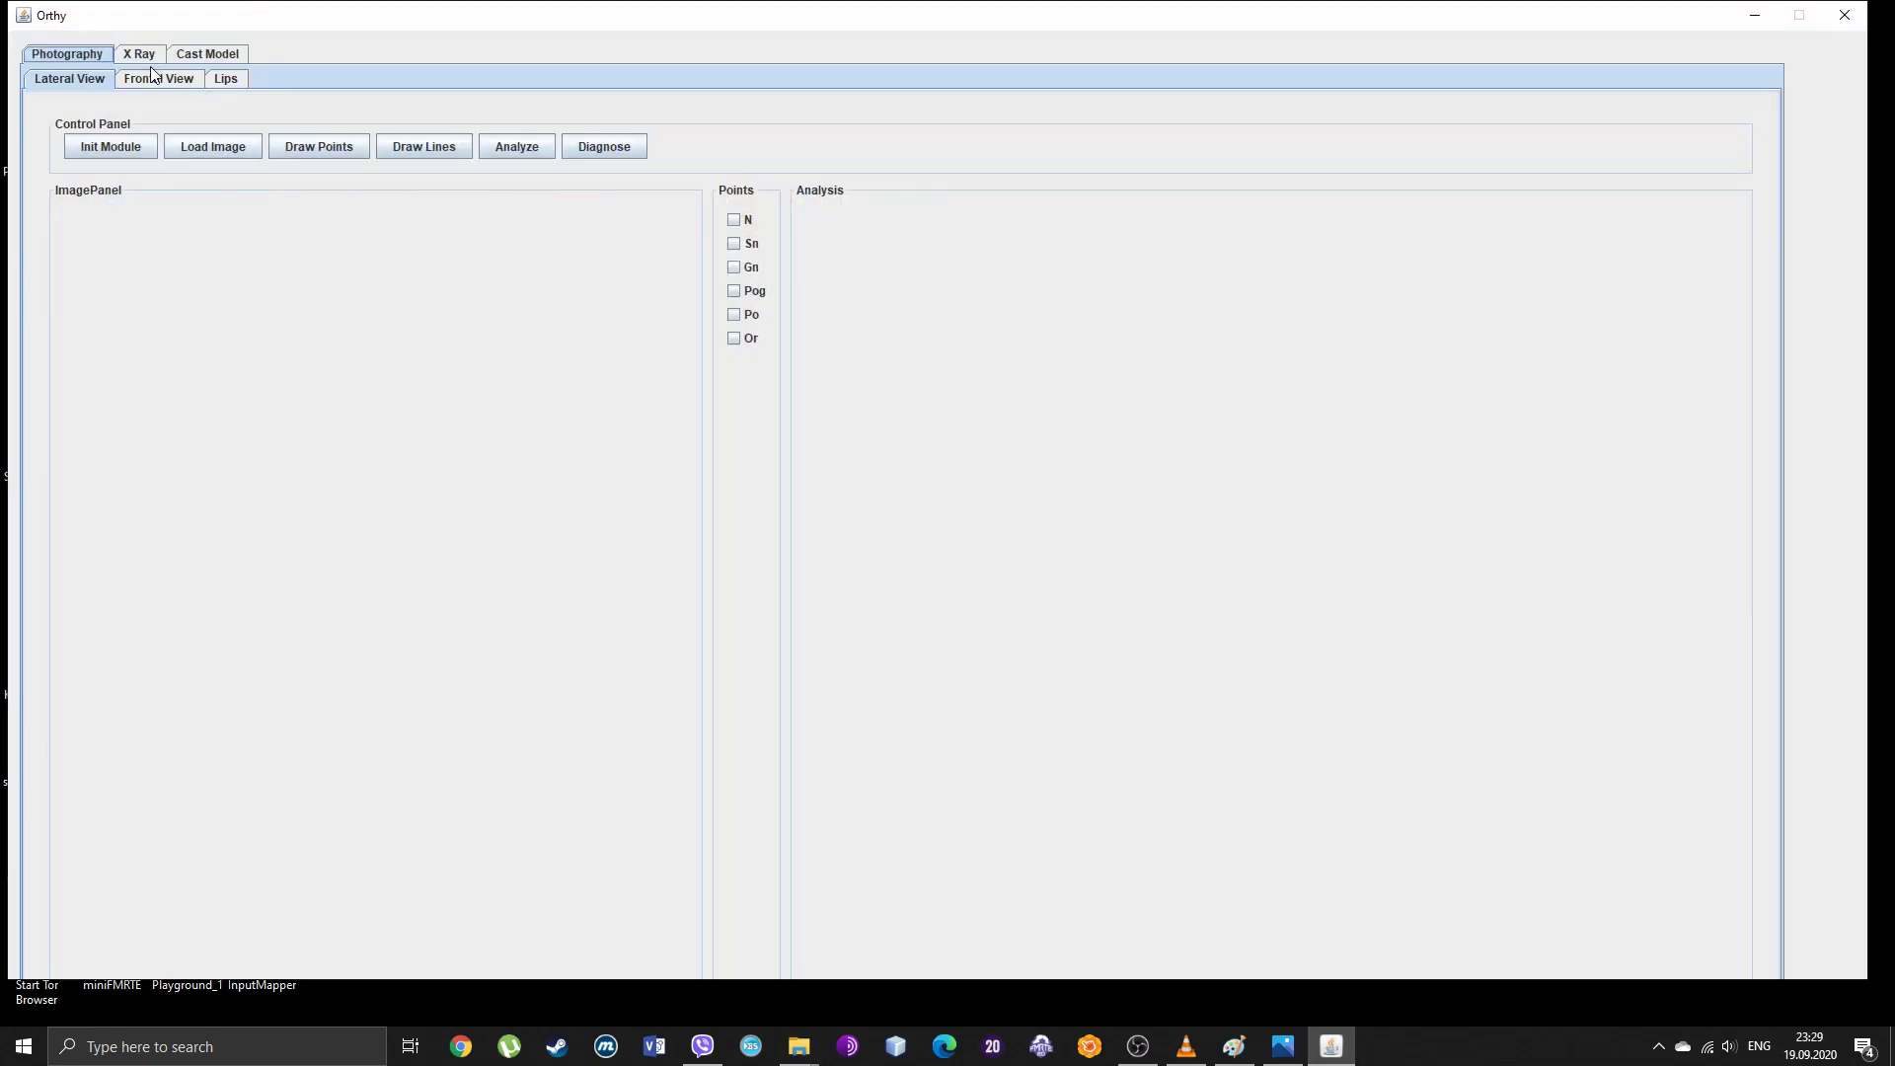
{"action": "left_click", "coordinate": [144, 56]}
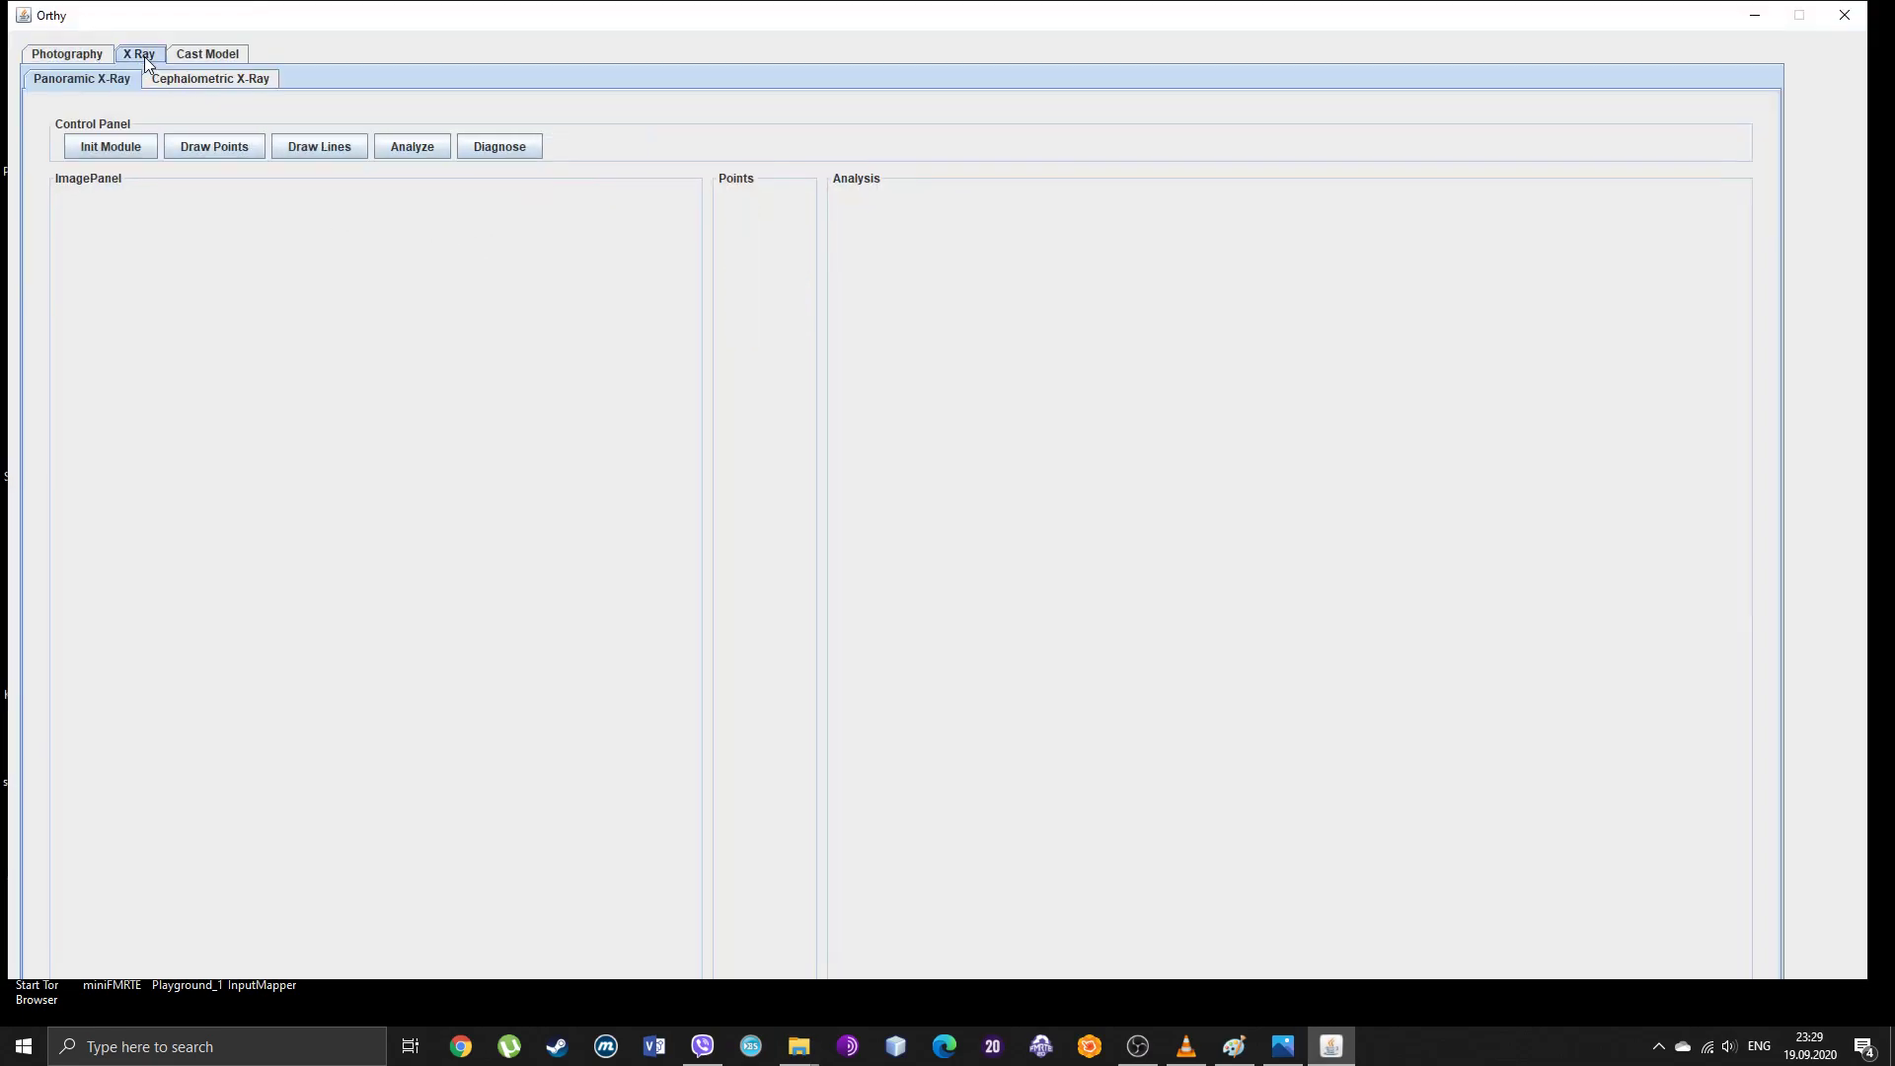
{"action": "left_click", "coordinate": [210, 79]}
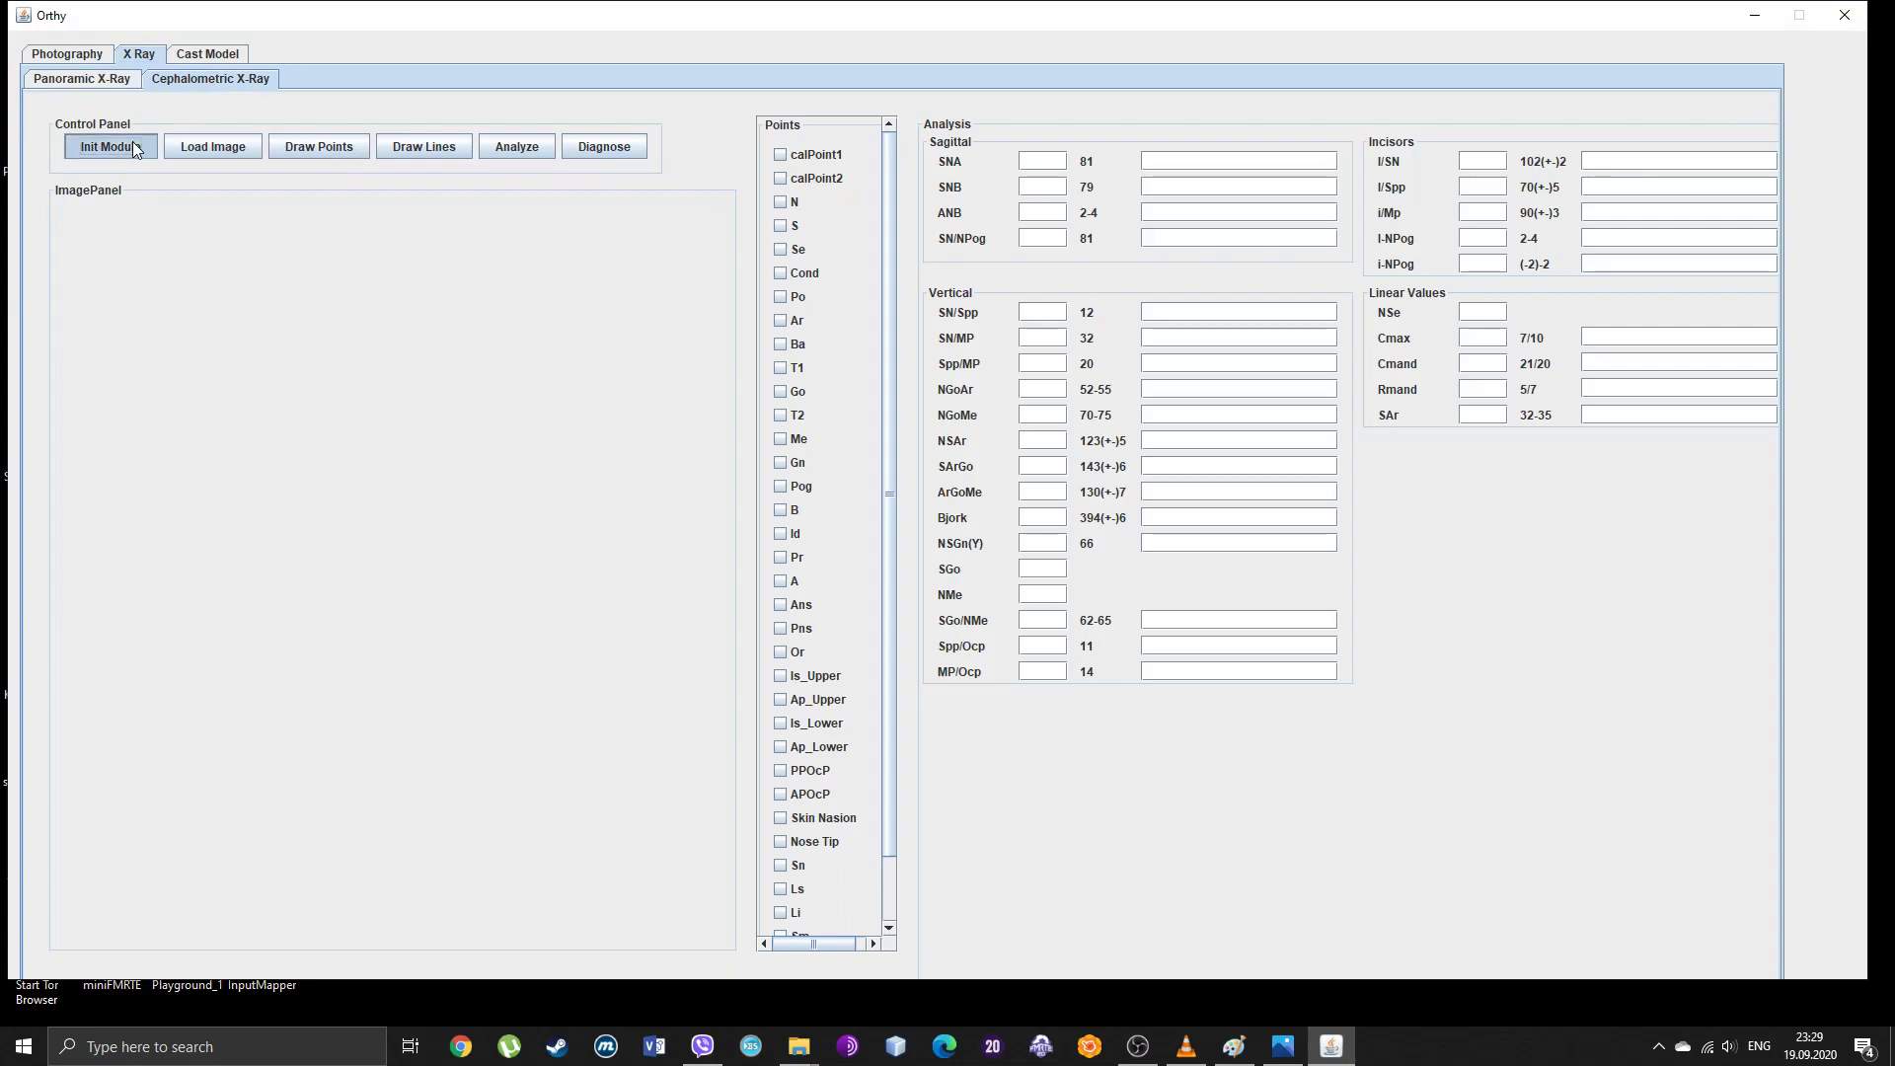
Step: Load the ClassIII.jpg X-ray from the Tutorial folder on the desktop into the Cephalometric X-Ray module
{"action": "left_click", "coordinate": [252, 153]}
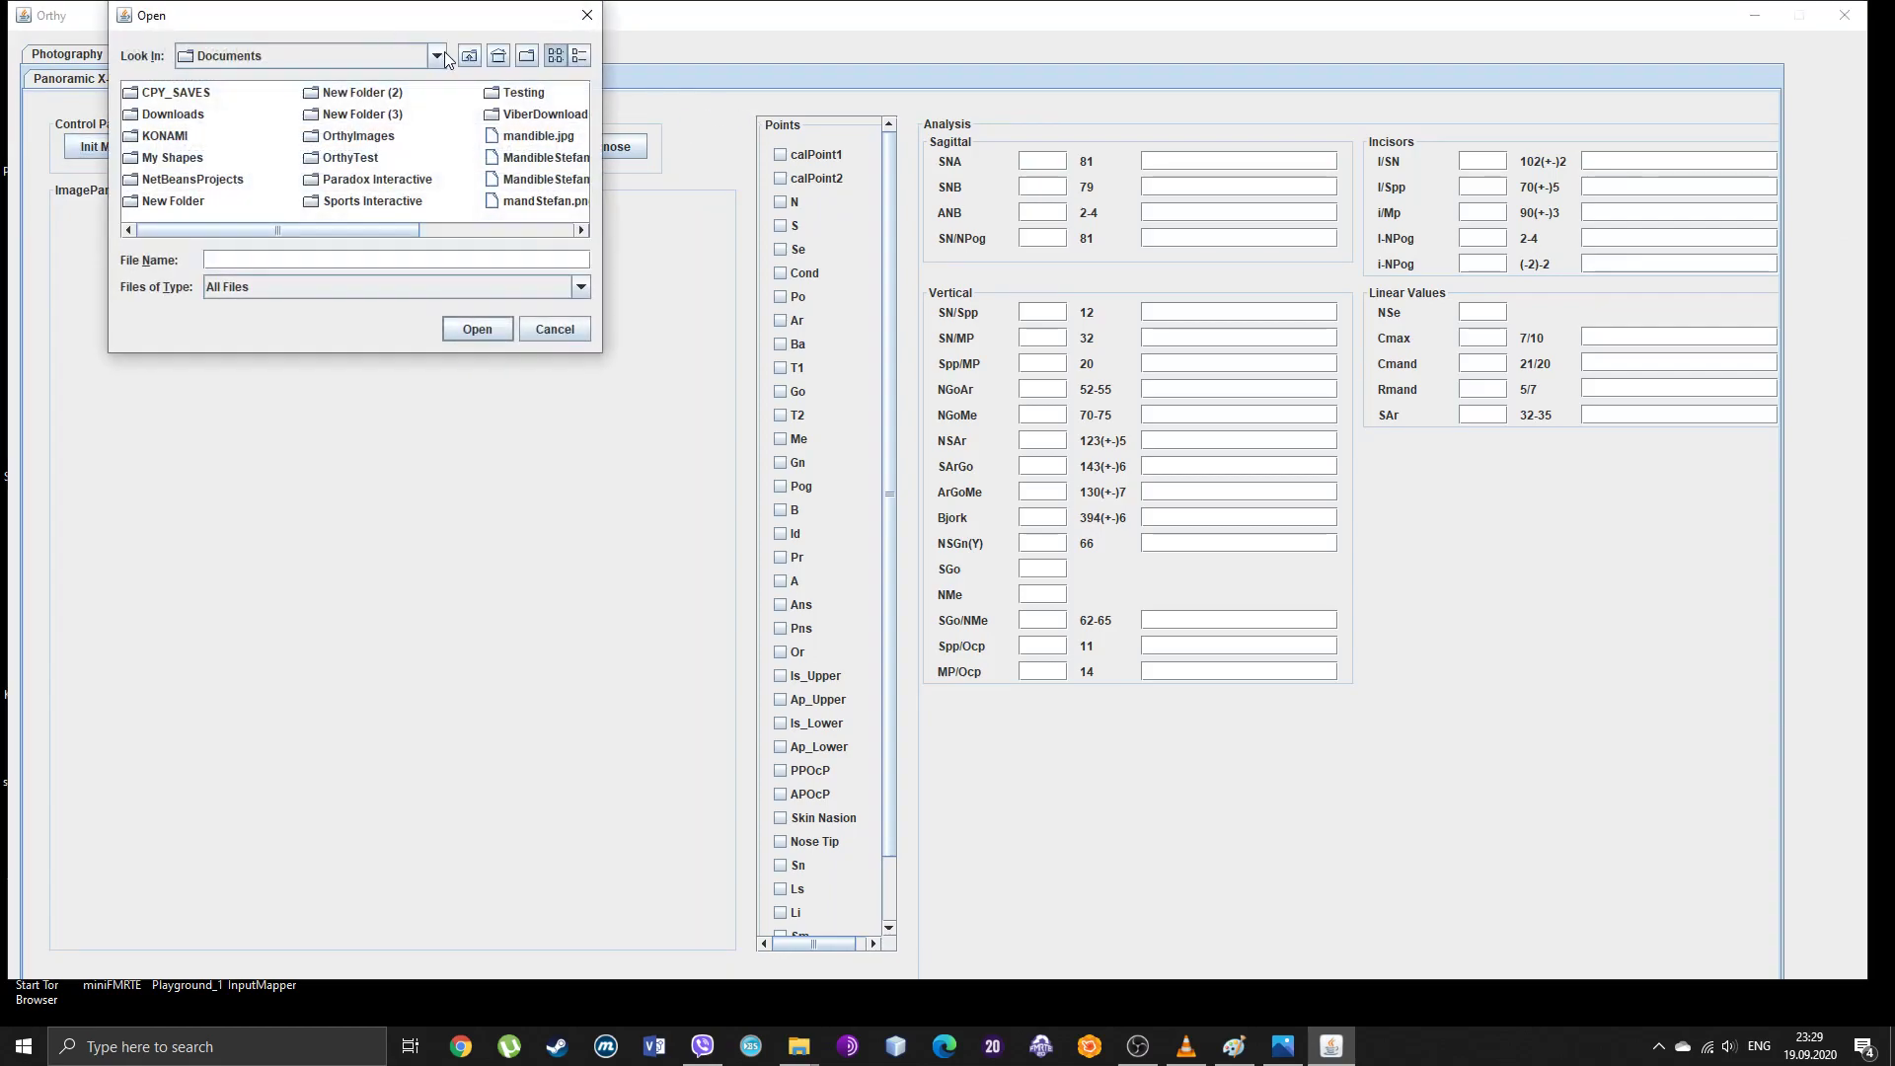
{"action": "left_click", "coordinate": [502, 55]}
{"action": "left_click", "coordinate": [582, 229]}
{"action": "left_click", "coordinate": [582, 229]}
{"action": "left_click", "coordinate": [582, 229]}
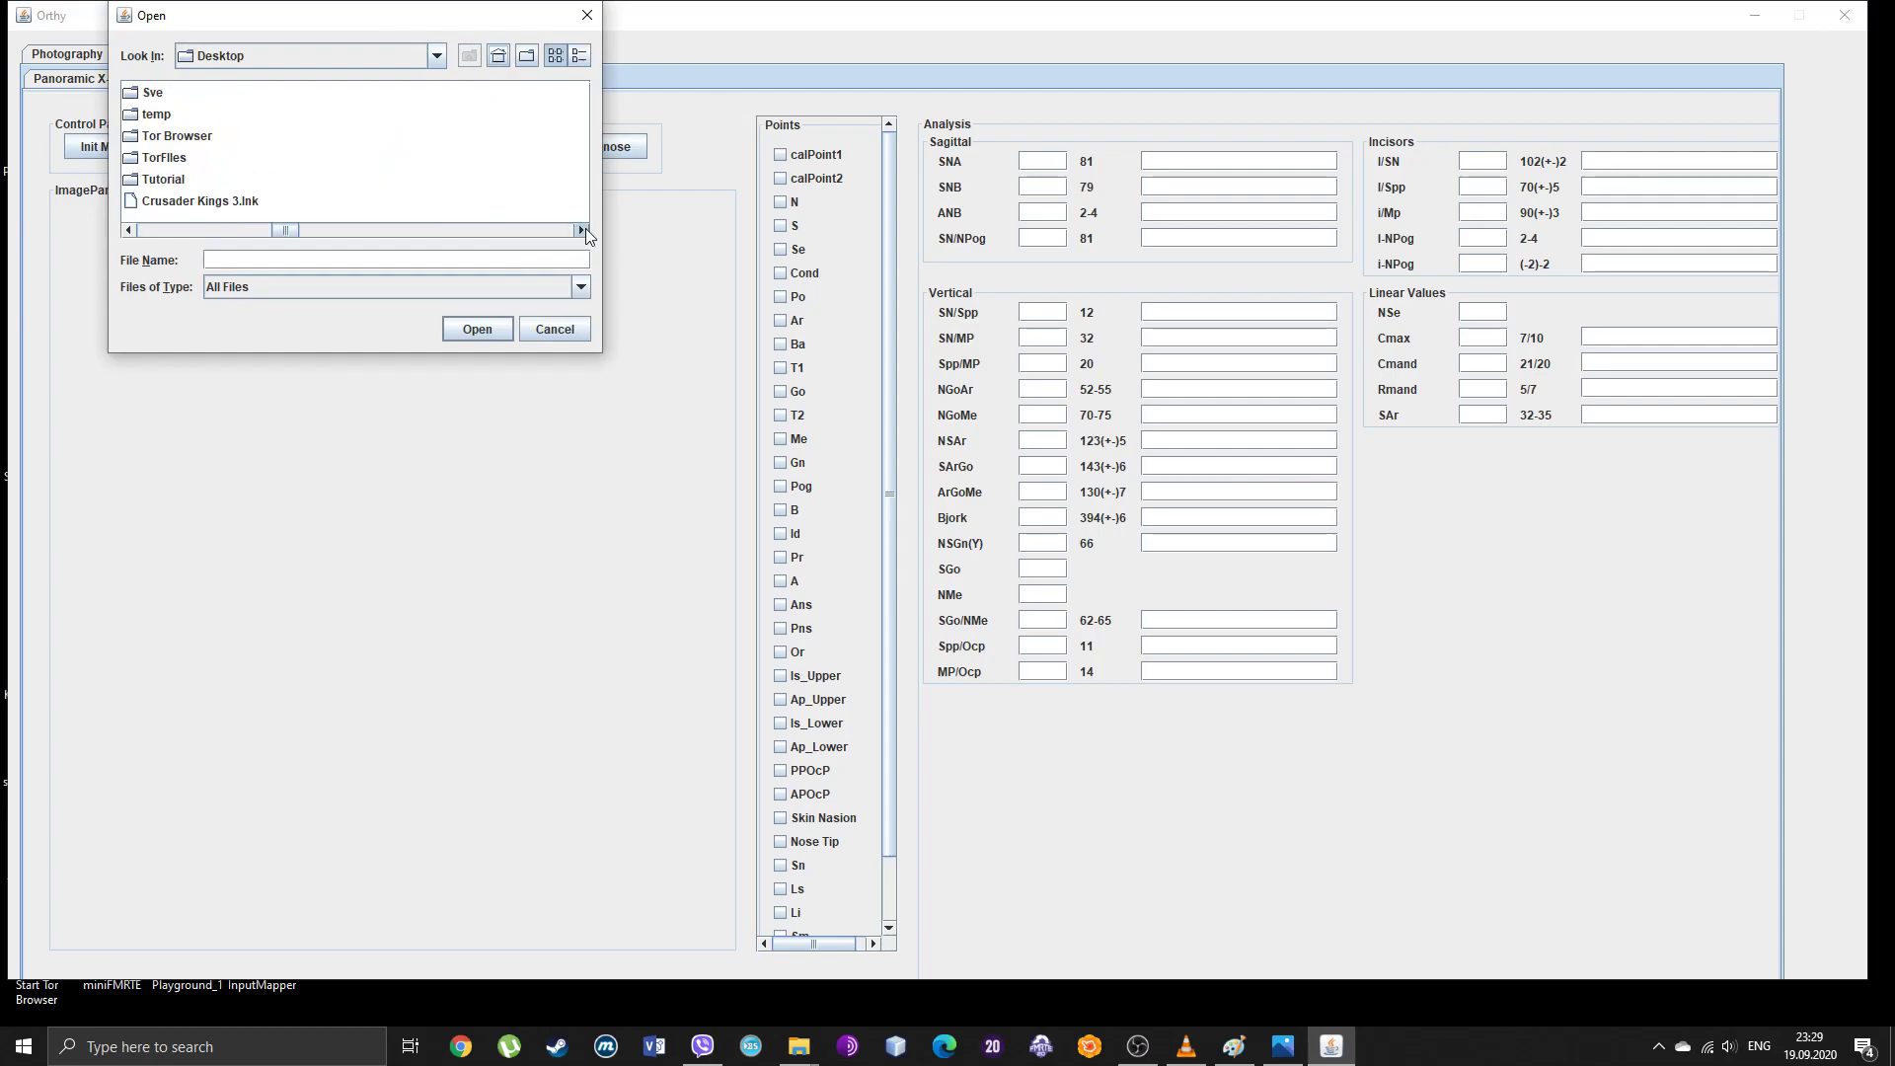
{"action": "double_click", "coordinate": [158, 180]}
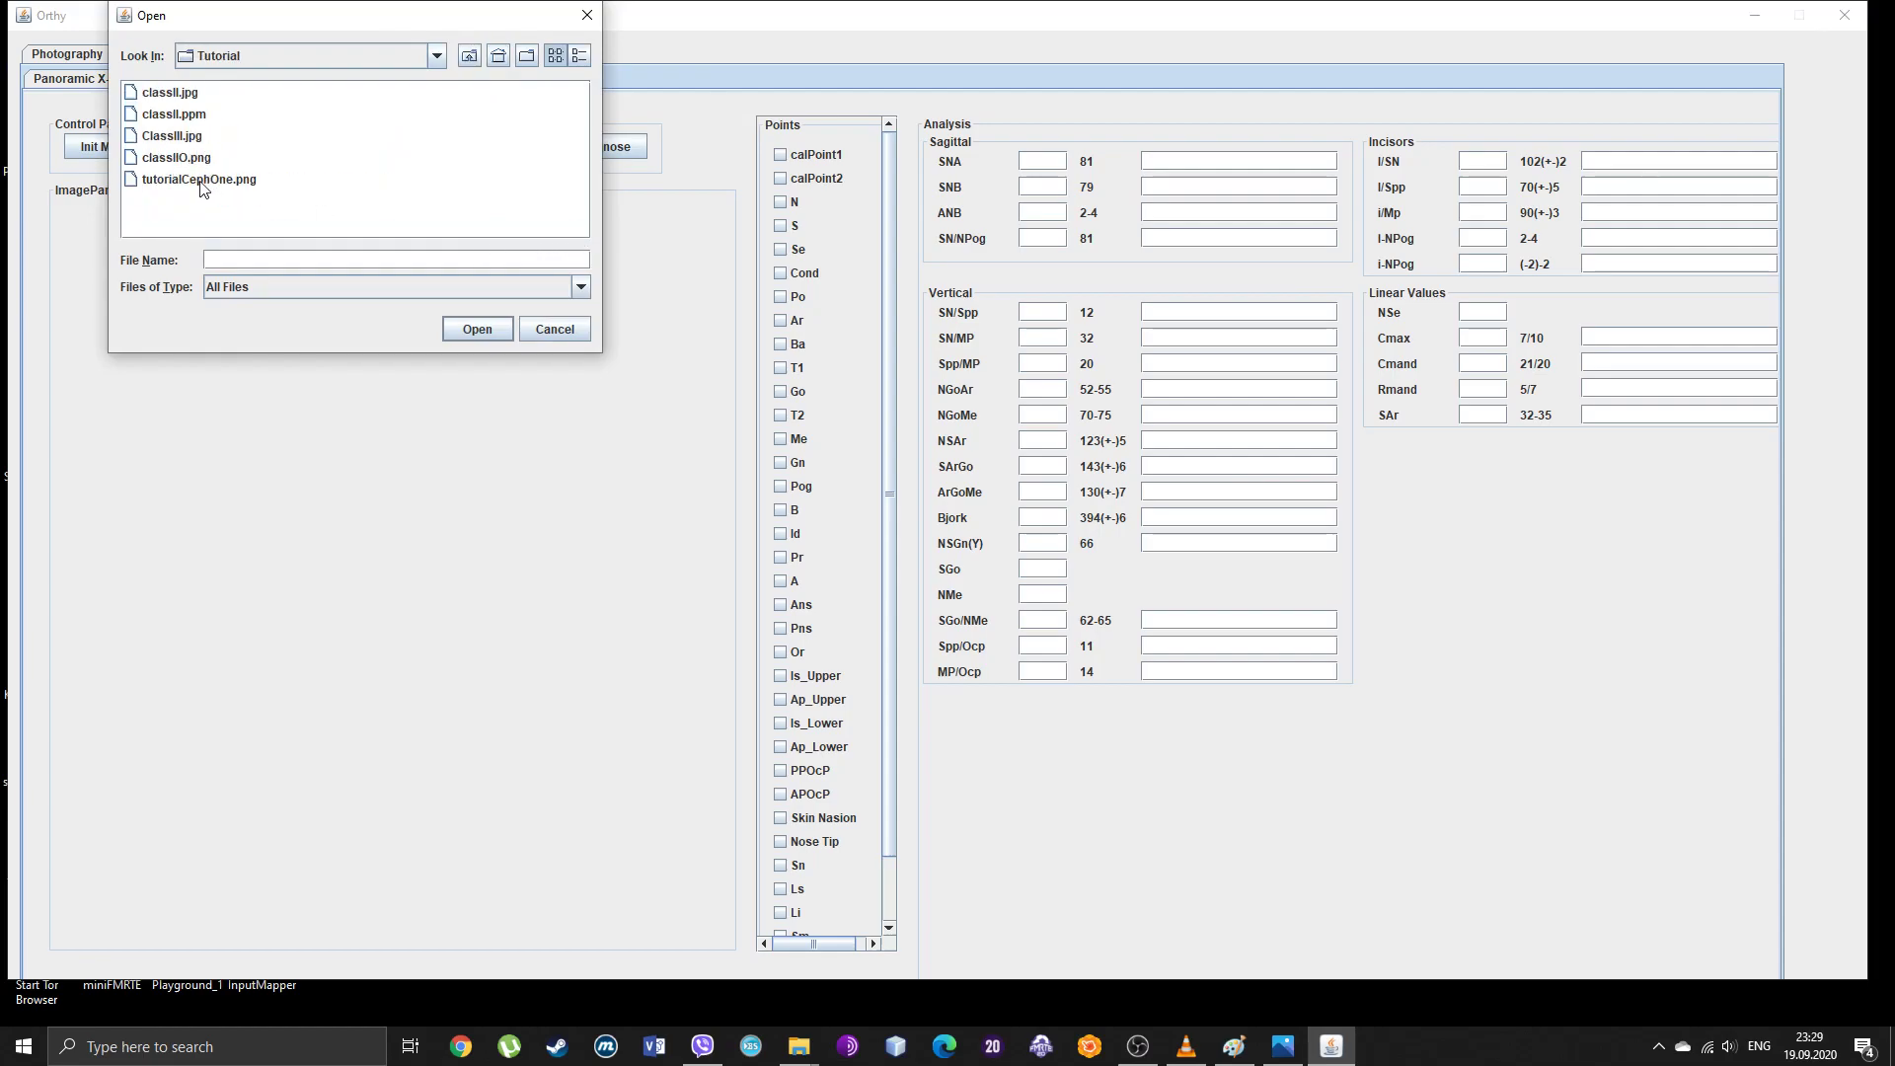
{"action": "double_click", "coordinate": [183, 136]}
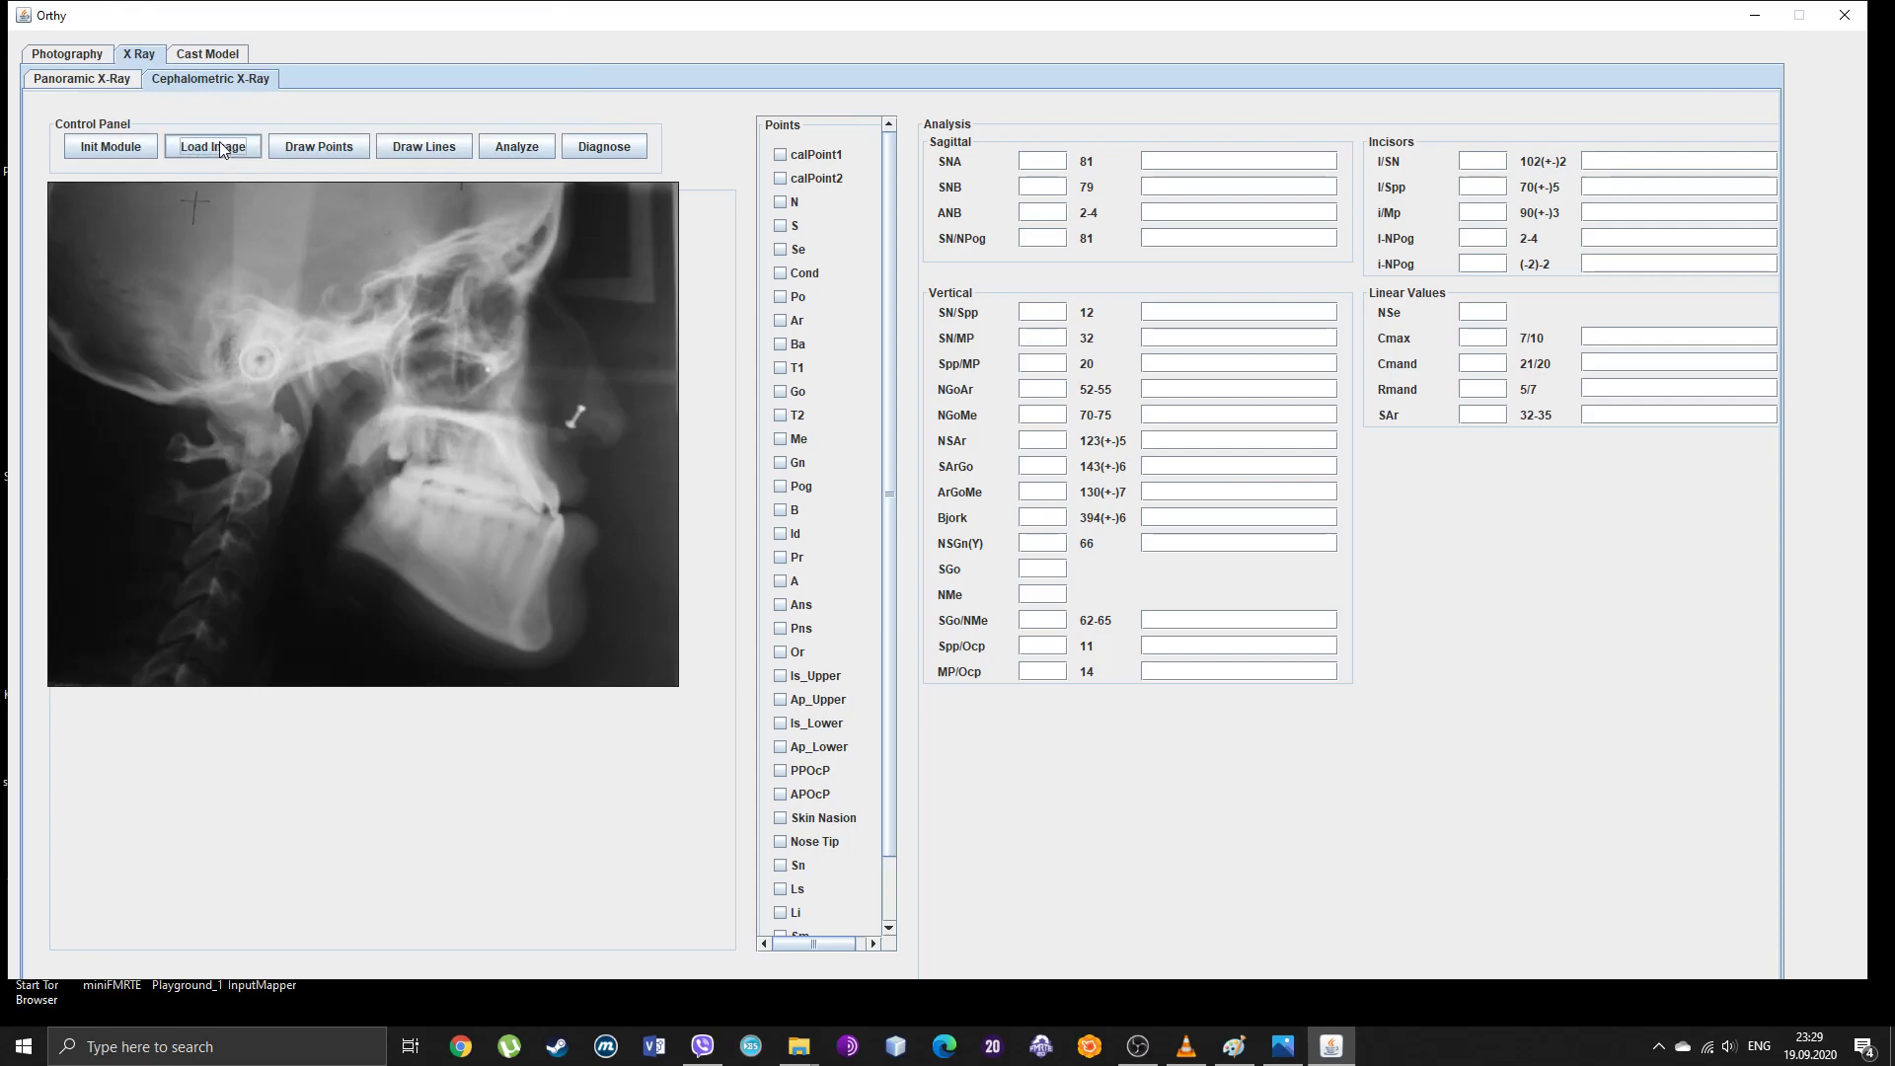
Step: Initialize the module and place the calibration points and all landmarks from N through cMax on the X-ray
{"action": "left_click", "coordinate": [114, 146]}
{"action": "left_click", "coordinate": [318, 146]}
{"action": "left_click", "coordinate": [538, 582]}
{"action": "left_click", "coordinate": [599, 535]}
{"action": "scroll", "coordinate": [819, 671], "scroll_direction": "down", "scroll_amount": 1}
{"action": "scroll", "coordinate": [816, 688], "scroll_direction": "down", "scroll_amount": 2}
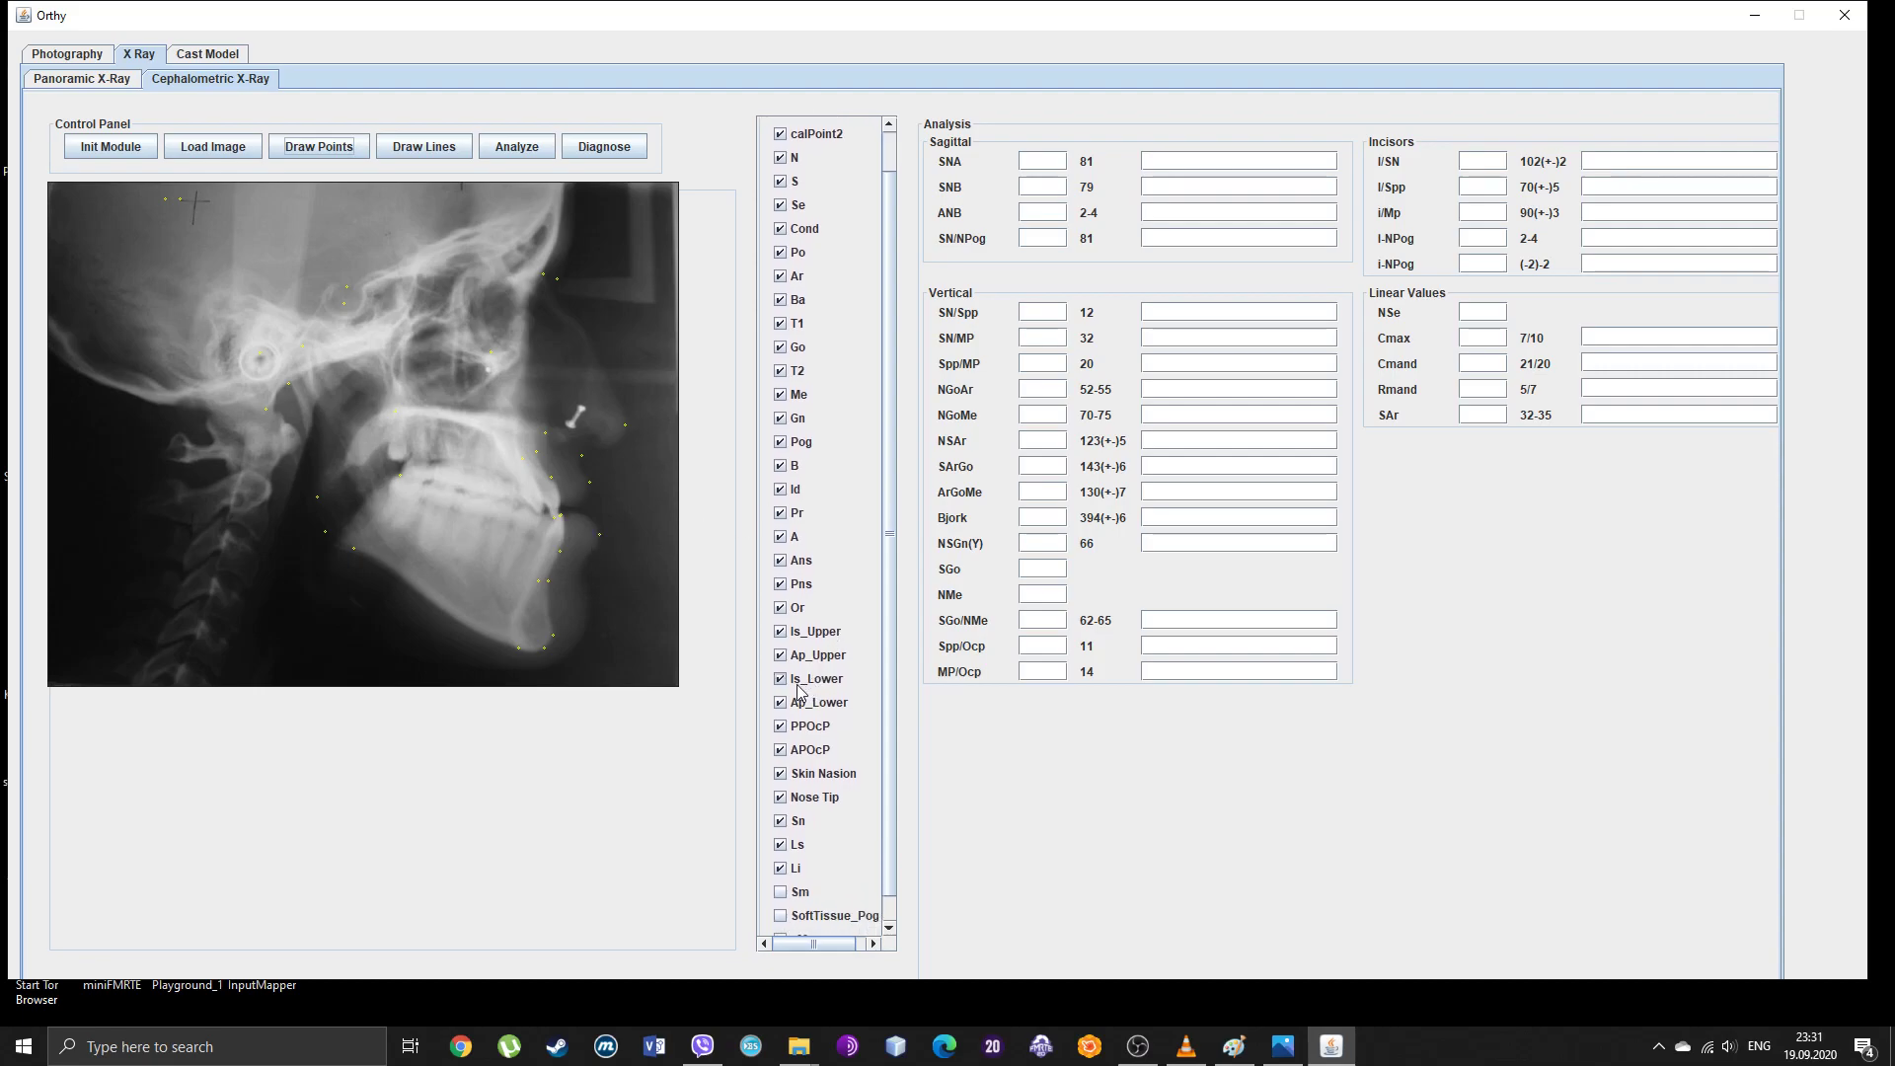
{"action": "left_click", "coordinate": [580, 571]}
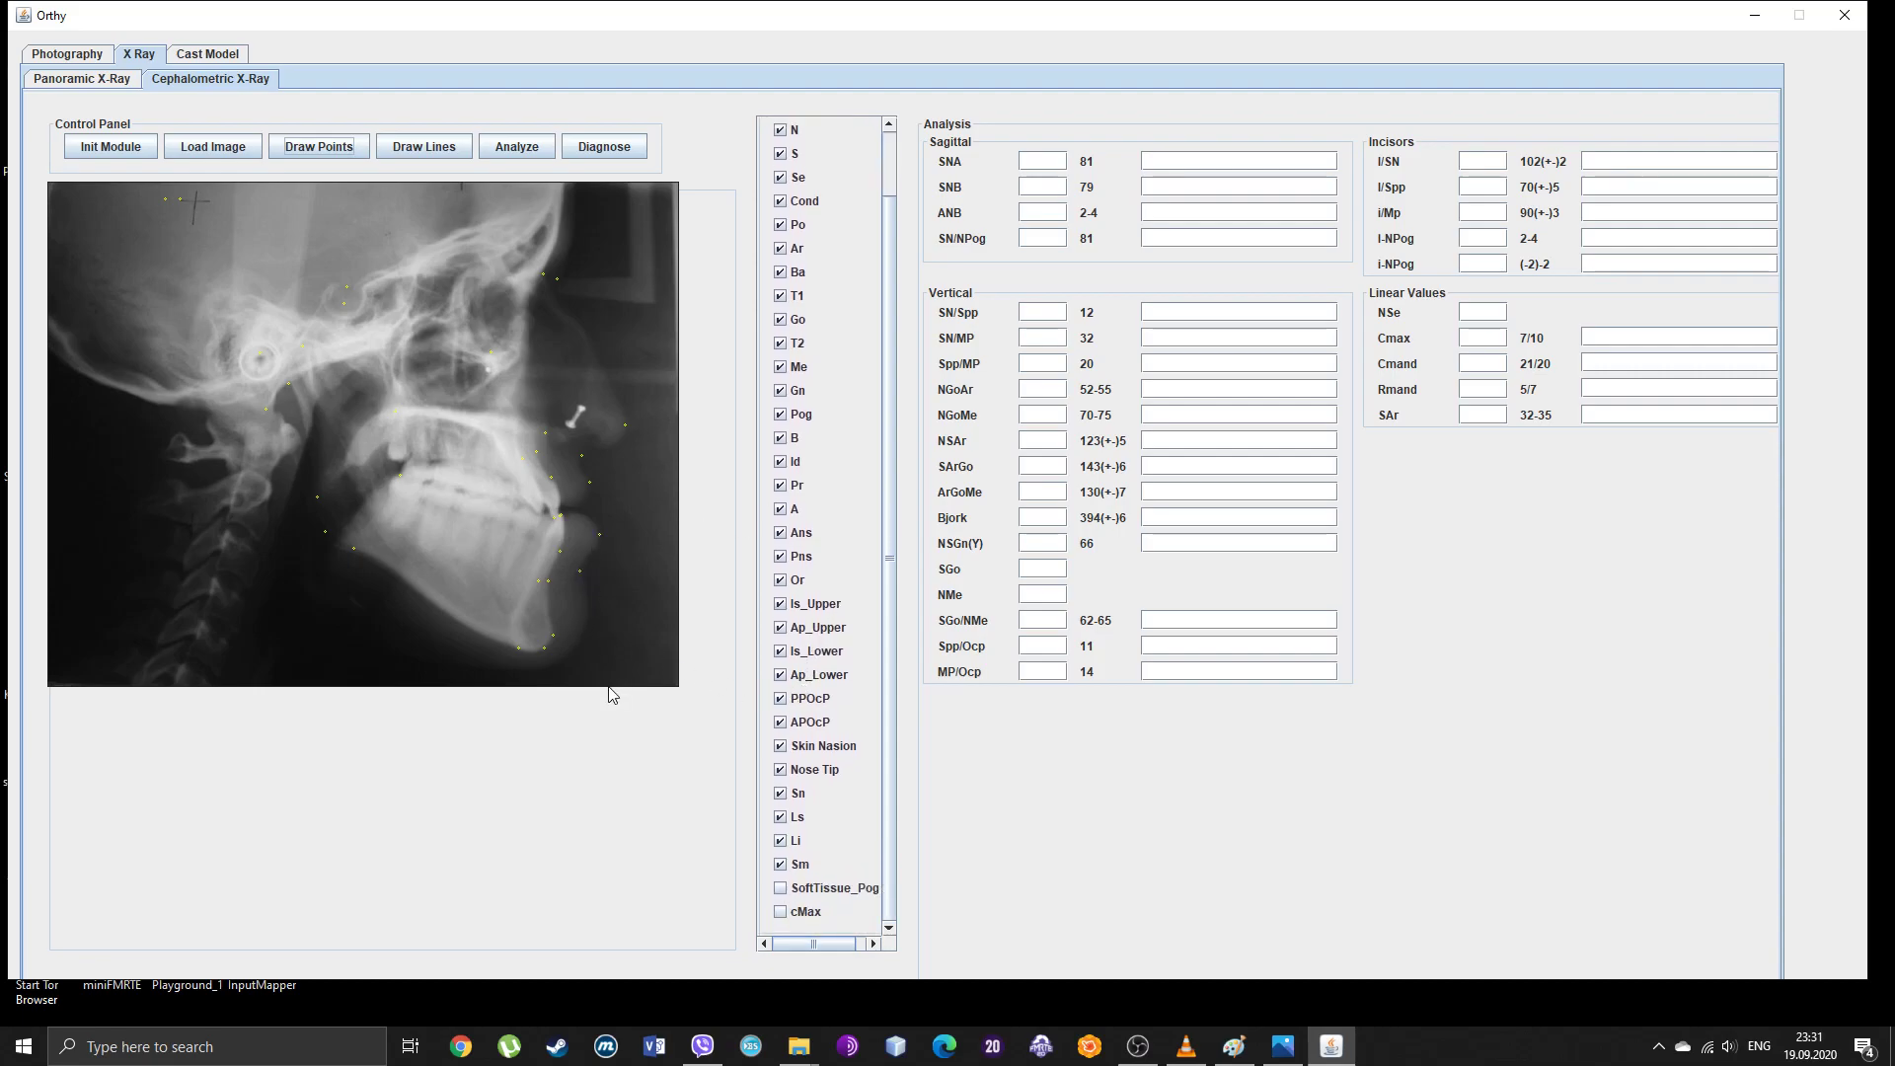
{"action": "left_click", "coordinate": [584, 635]}
Step: Draw the cephalometric lines on the X-ray, then calculate the measurements and generate the diagnoses
{"action": "left_click", "coordinate": [435, 147]}
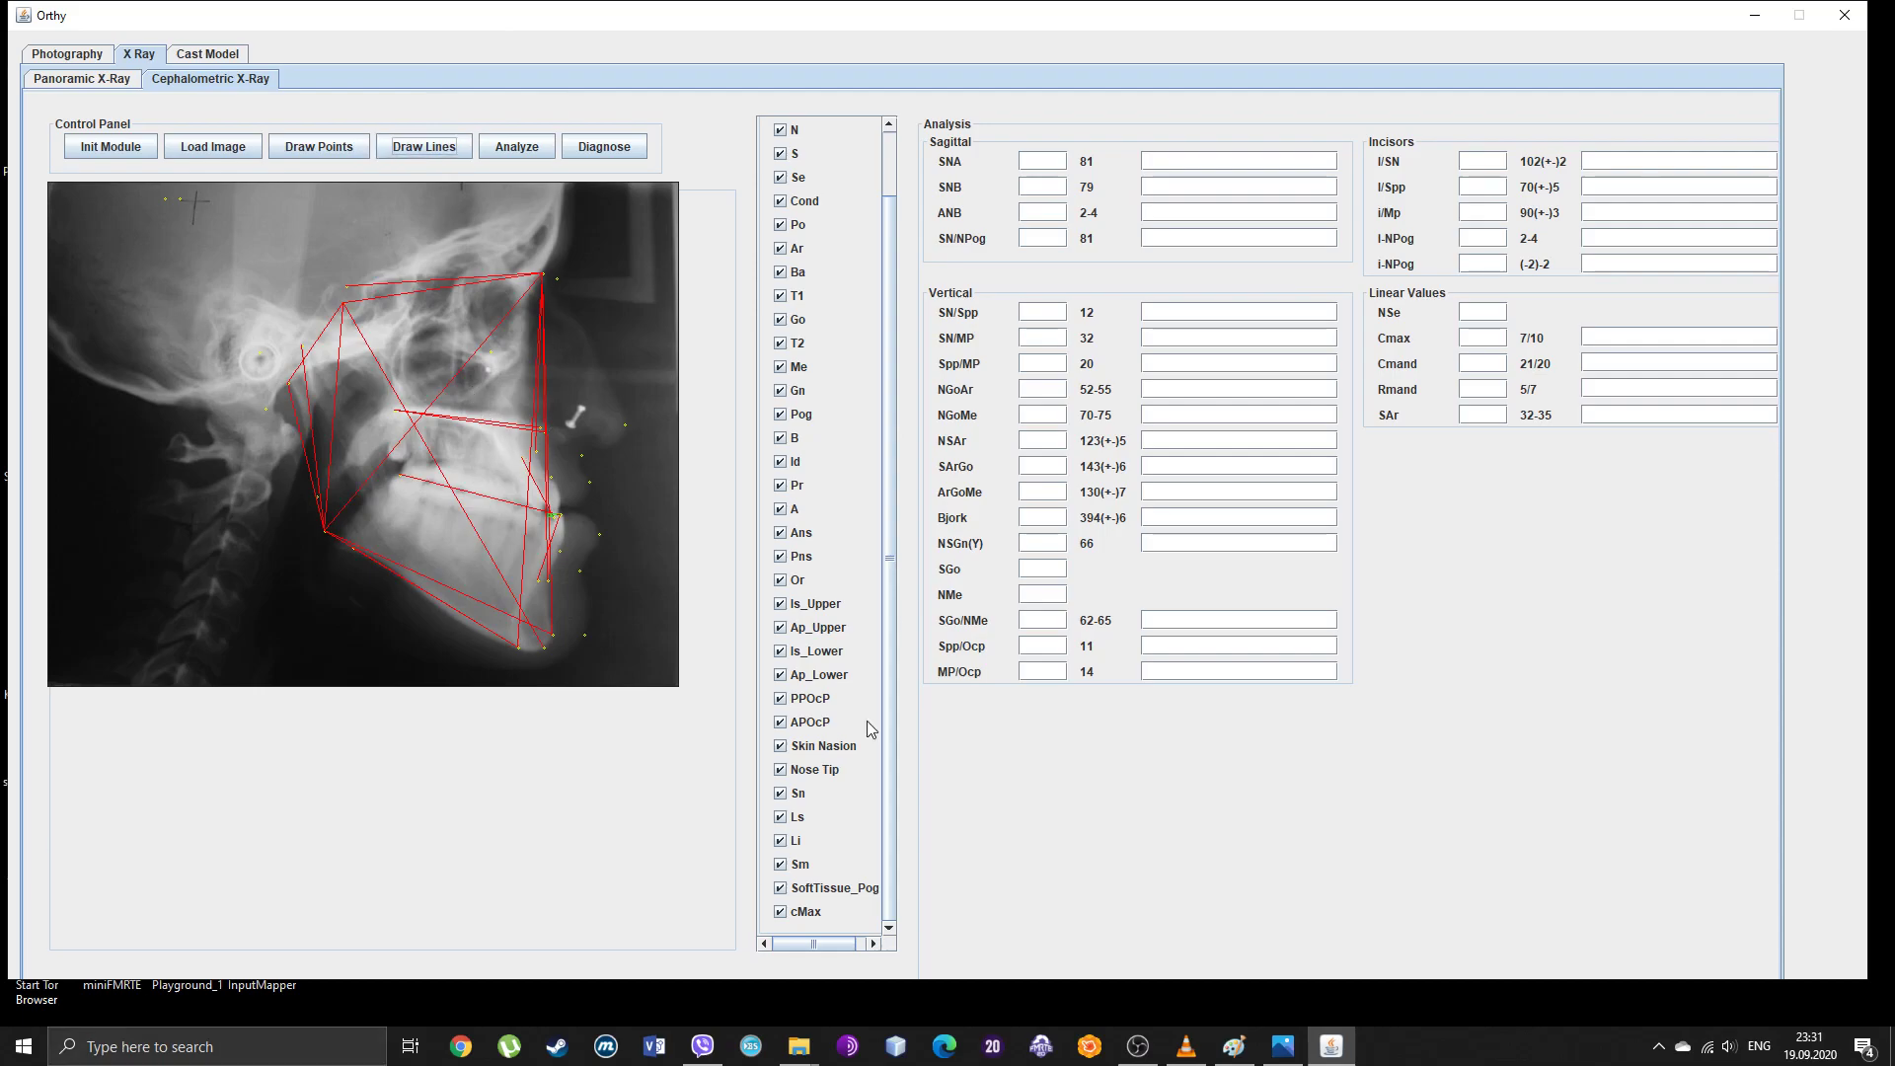
{"action": "left_click", "coordinate": [505, 148]}
{"action": "left_click", "coordinate": [598, 146]}
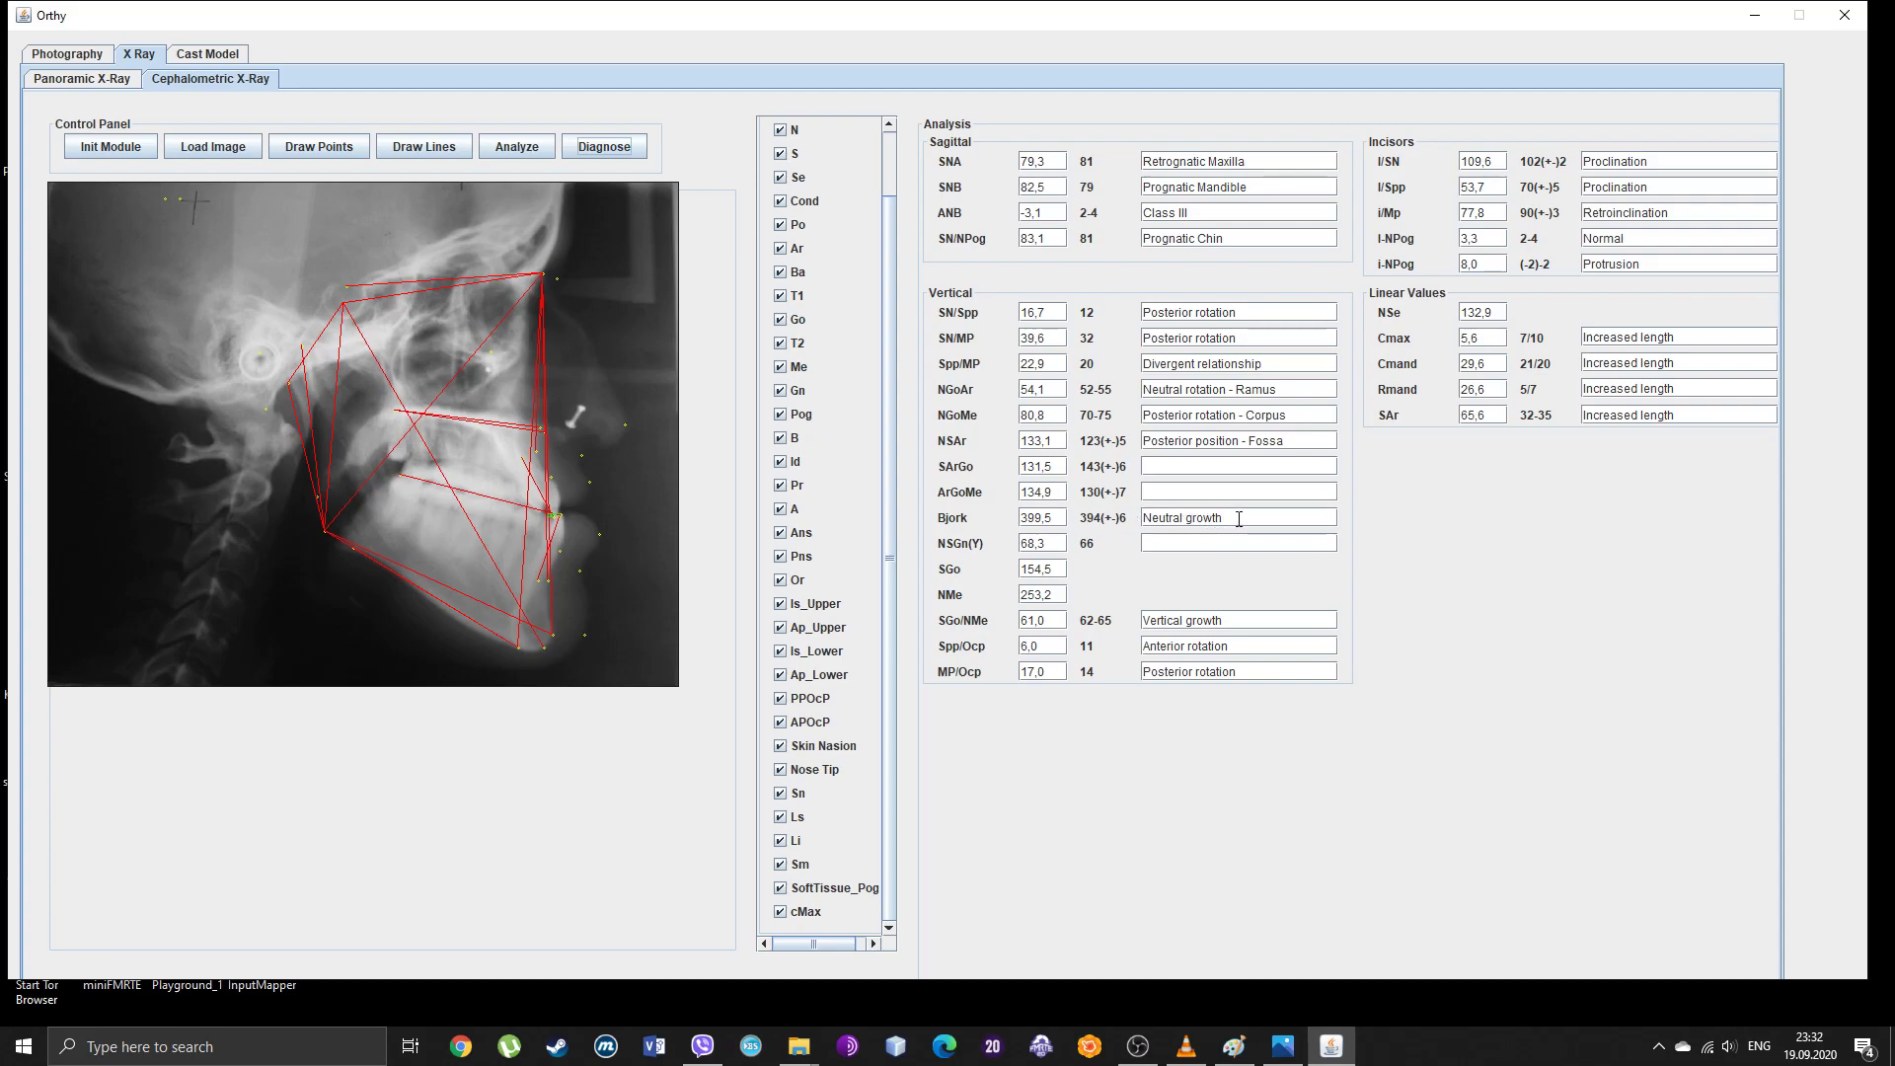
Step: Examine the Bjork, SGo/NMe, I-NPog and i-NPog results in the analysis
{"action": "left_click_drag", "start_coordinate": [1239, 519], "coordinate": [1142, 524]}
{"action": "left_click_drag", "start_coordinate": [1226, 620], "coordinate": [1148, 619]}
{"action": "left_click_drag", "start_coordinate": [1049, 619], "coordinate": [1021, 621]}
{"action": "double_click", "coordinate": [1594, 239]}
{"action": "left_click_drag", "start_coordinate": [1680, 262], "coordinate": [1587, 263]}
{"action": "left_click_drag", "start_coordinate": [885, 270], "coordinate": [886, 180]}
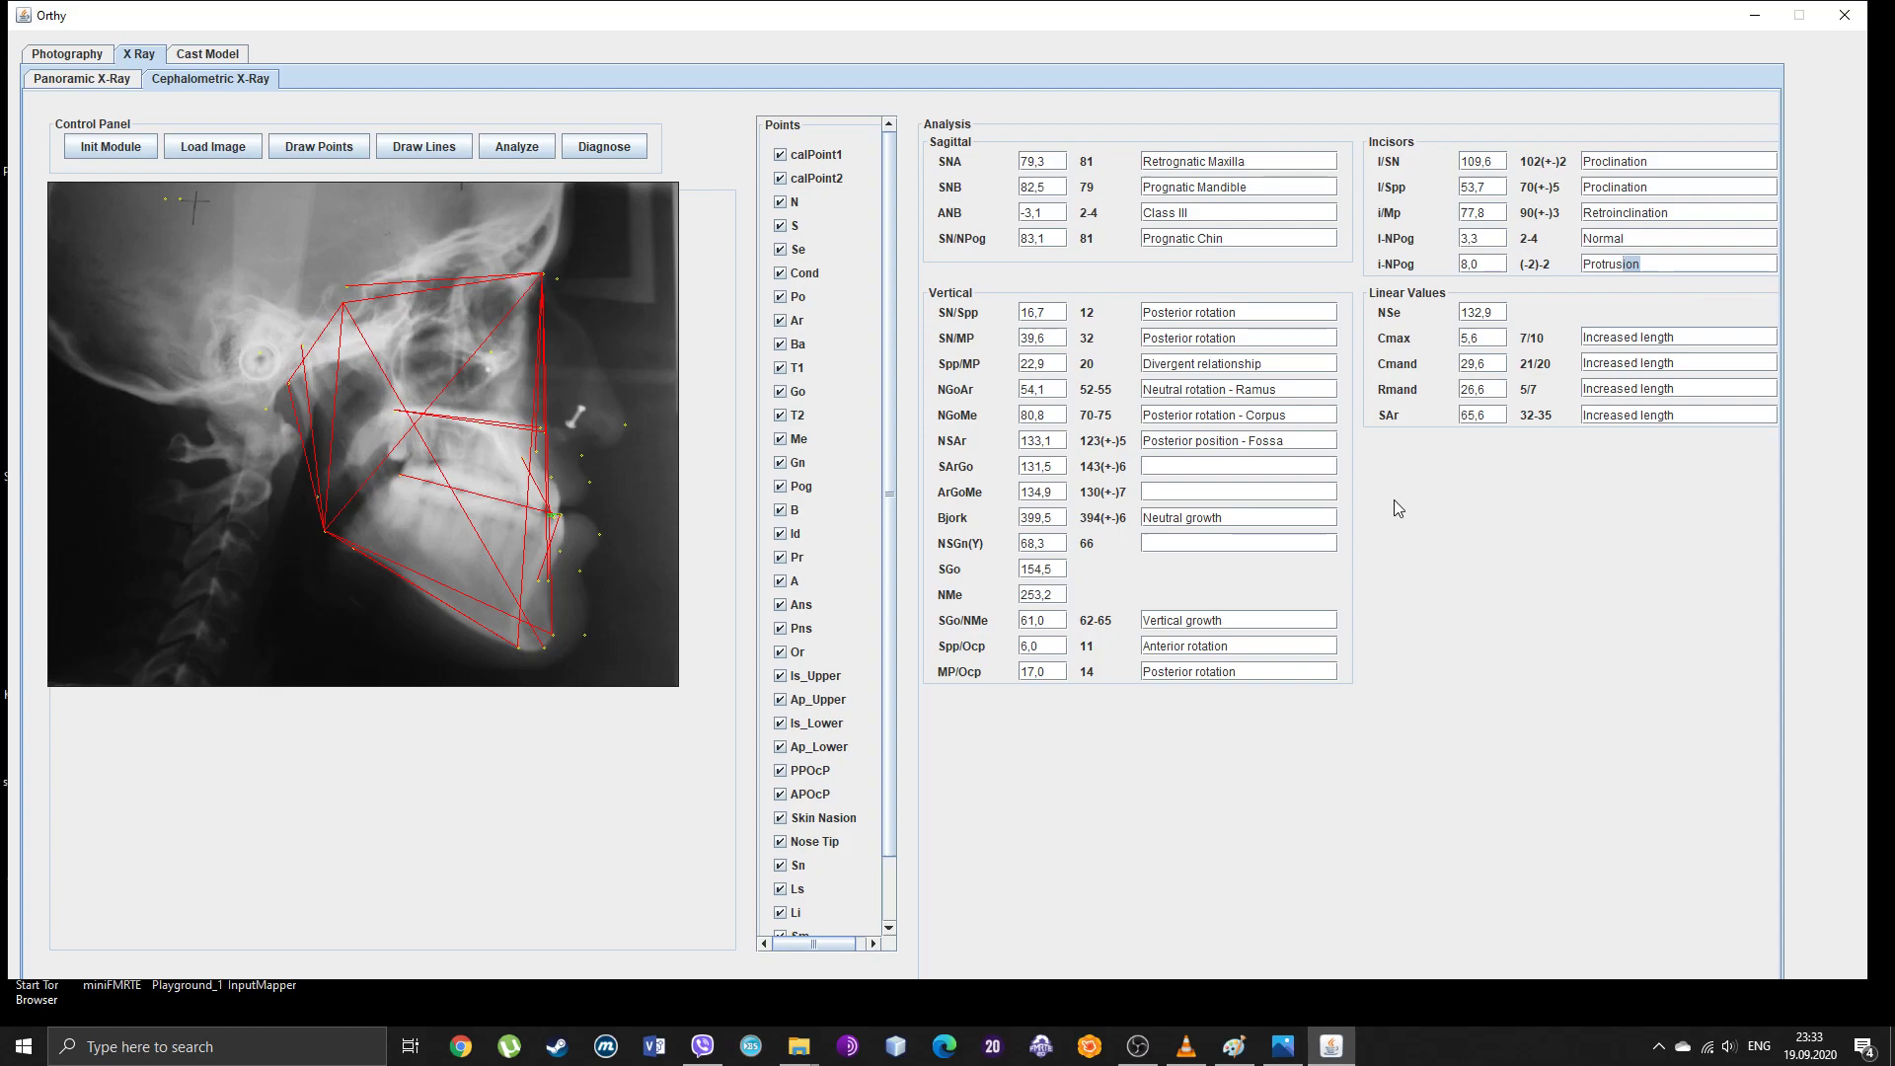
Step: Restart Orthy by relaunching OrthyFramework_0_2 from the Orthy folder, and initialize the Cephalometric X-Ray module
{"action": "left_click", "coordinate": [1842, 17]}
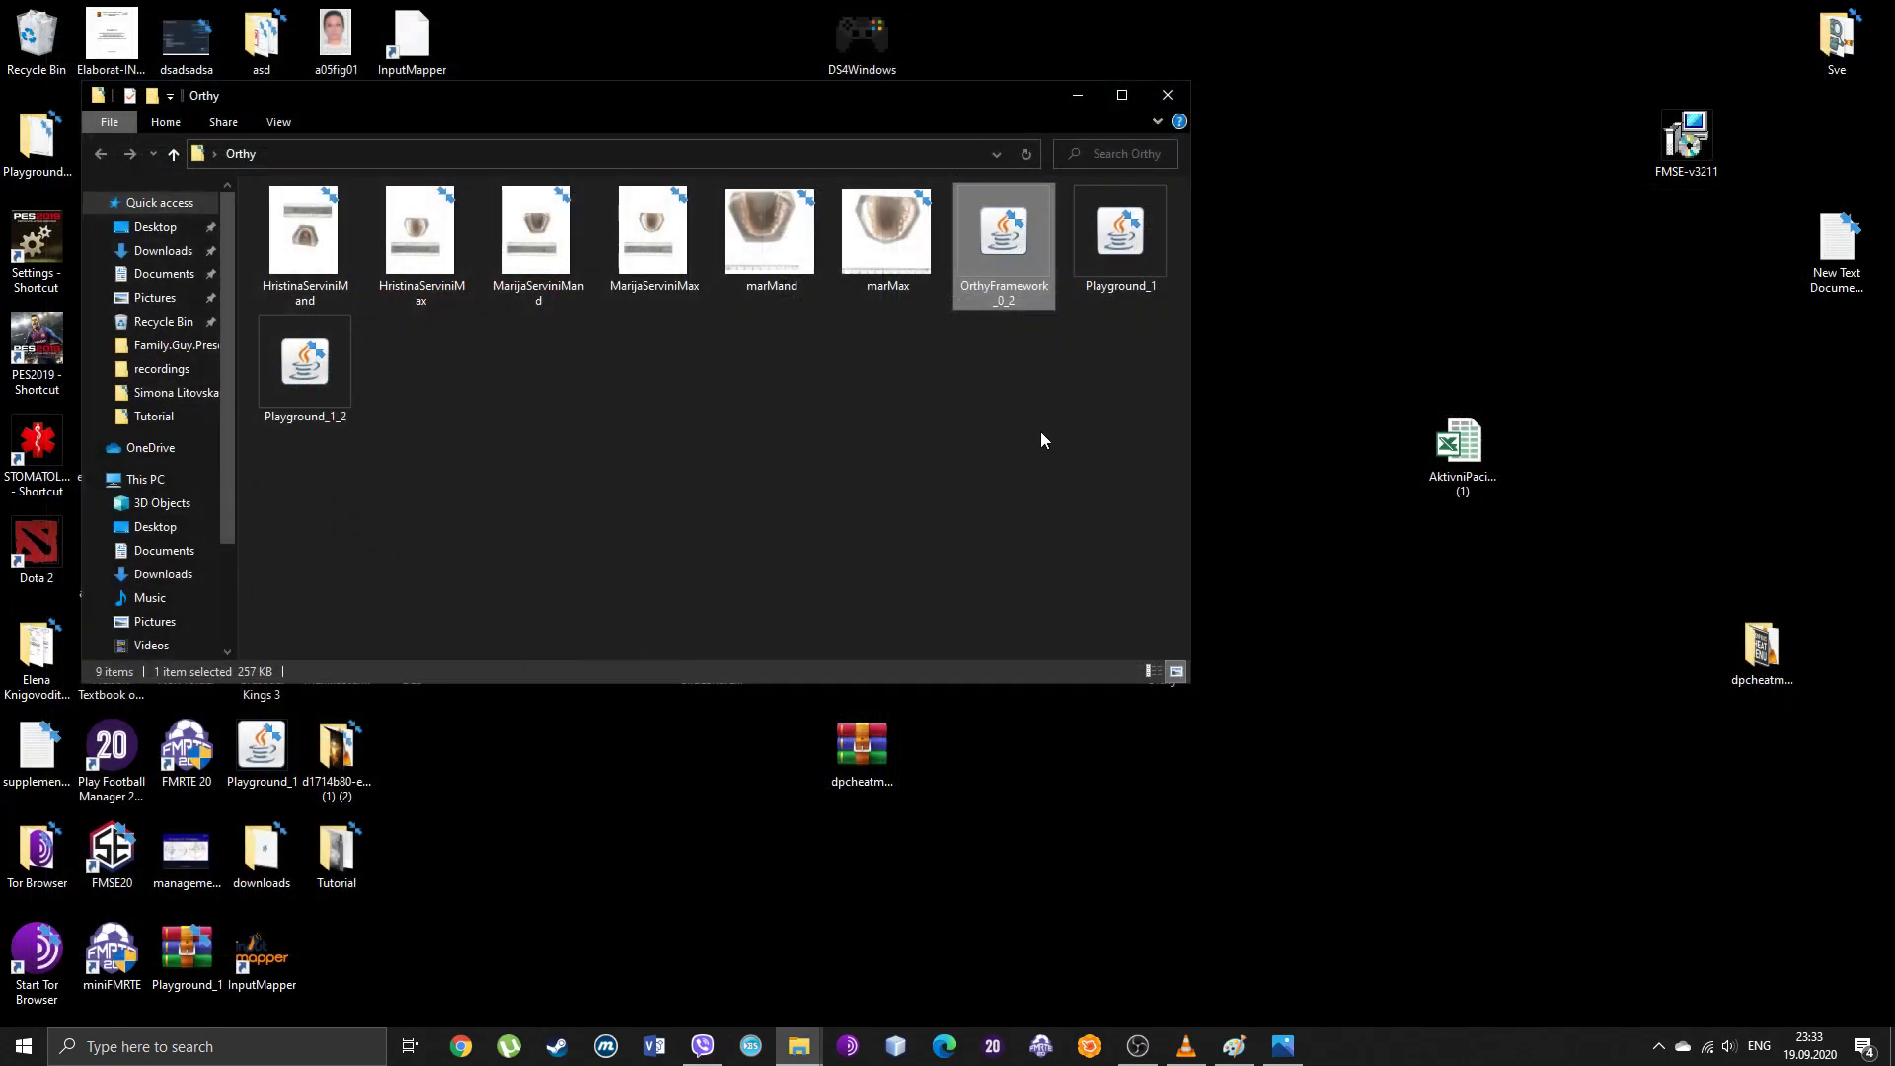
{"action": "left_click", "coordinate": [1145, 98]}
{"action": "double_click", "coordinate": [1162, 652]}
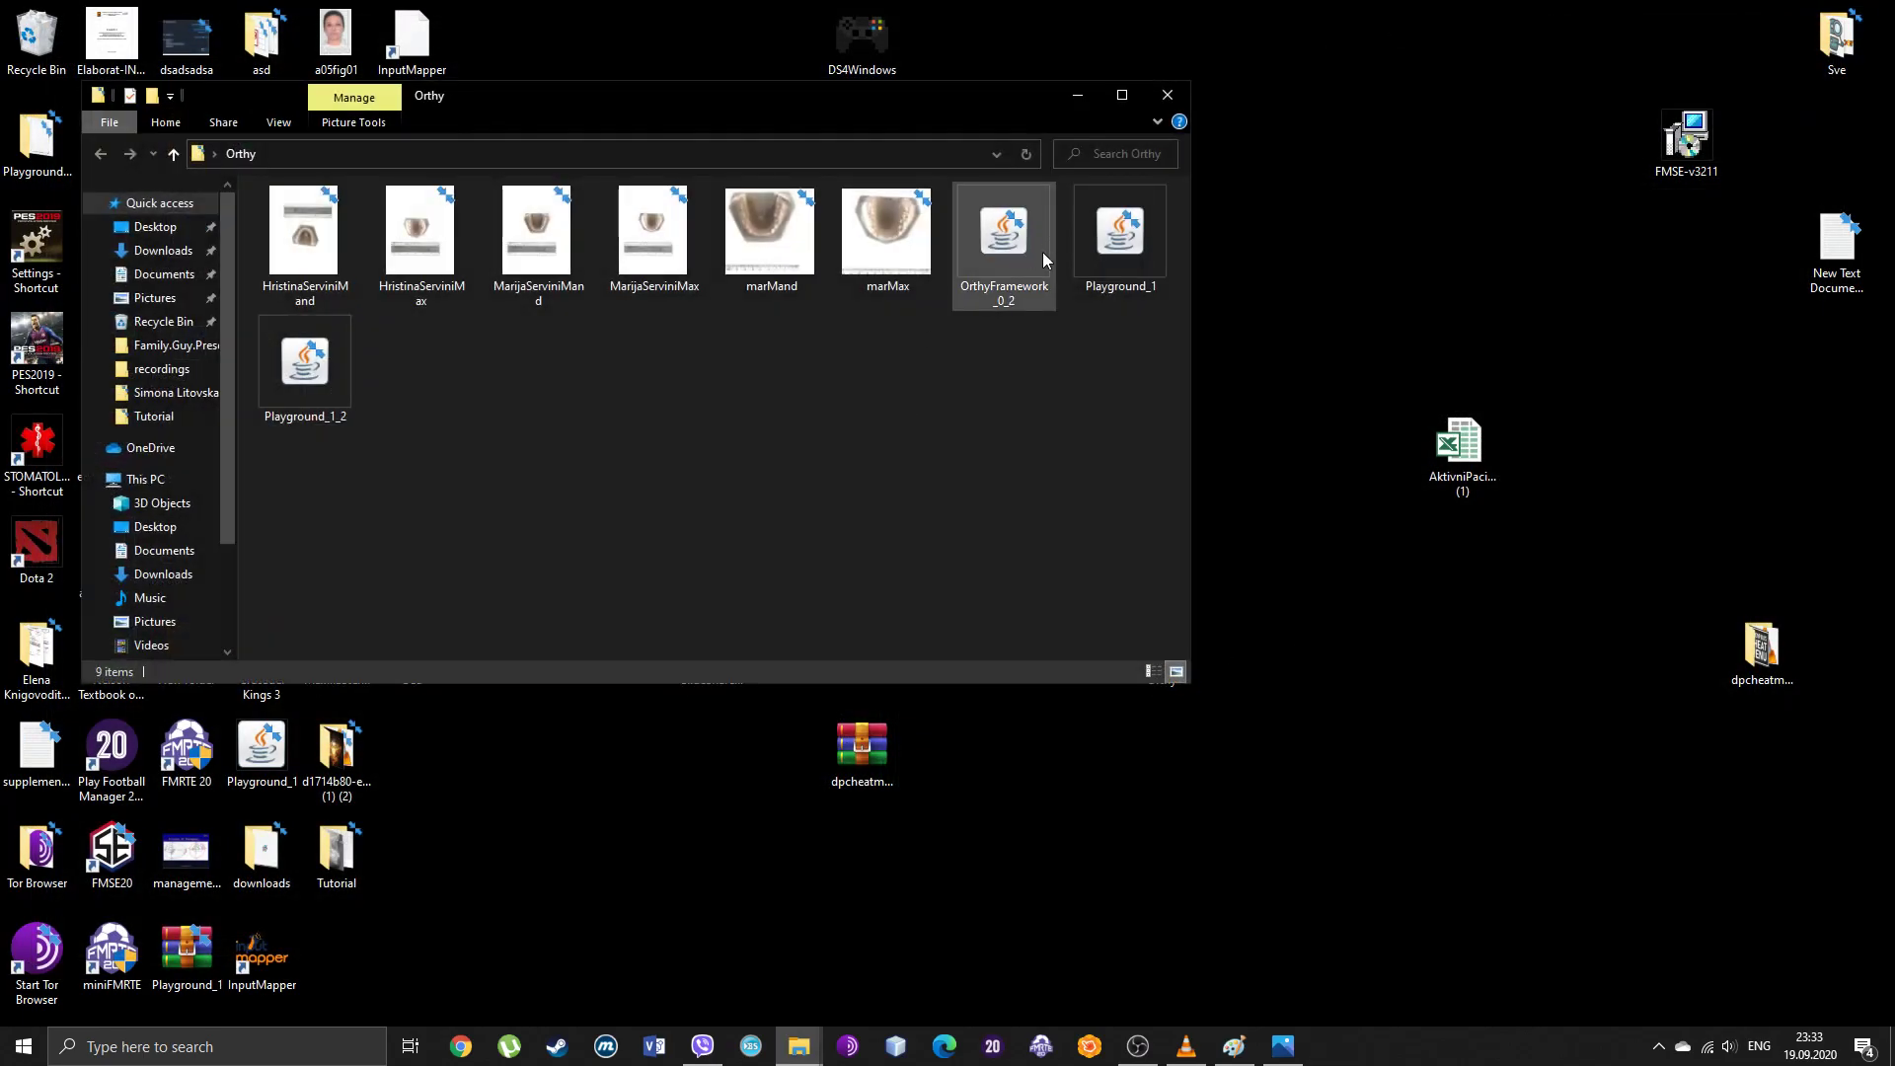
{"action": "double_click", "coordinate": [1001, 251]}
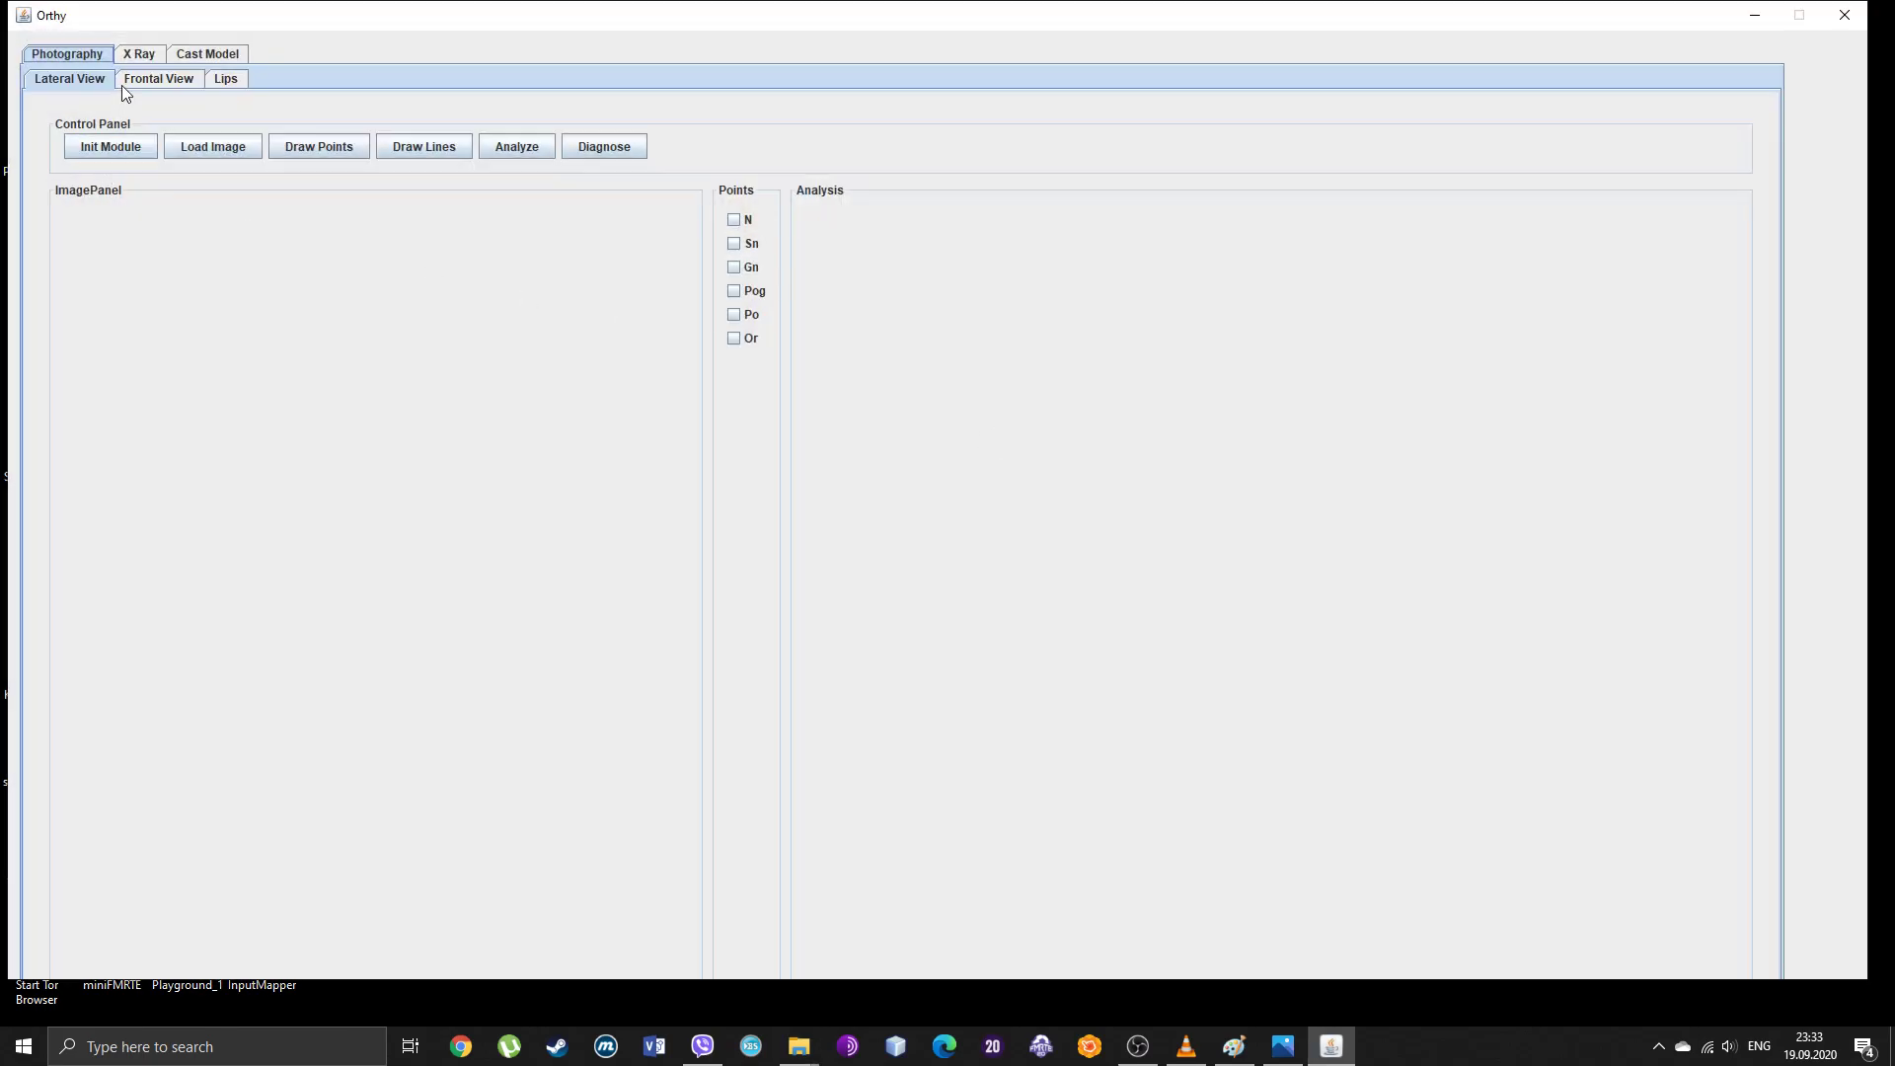
{"action": "left_click", "coordinate": [134, 55]}
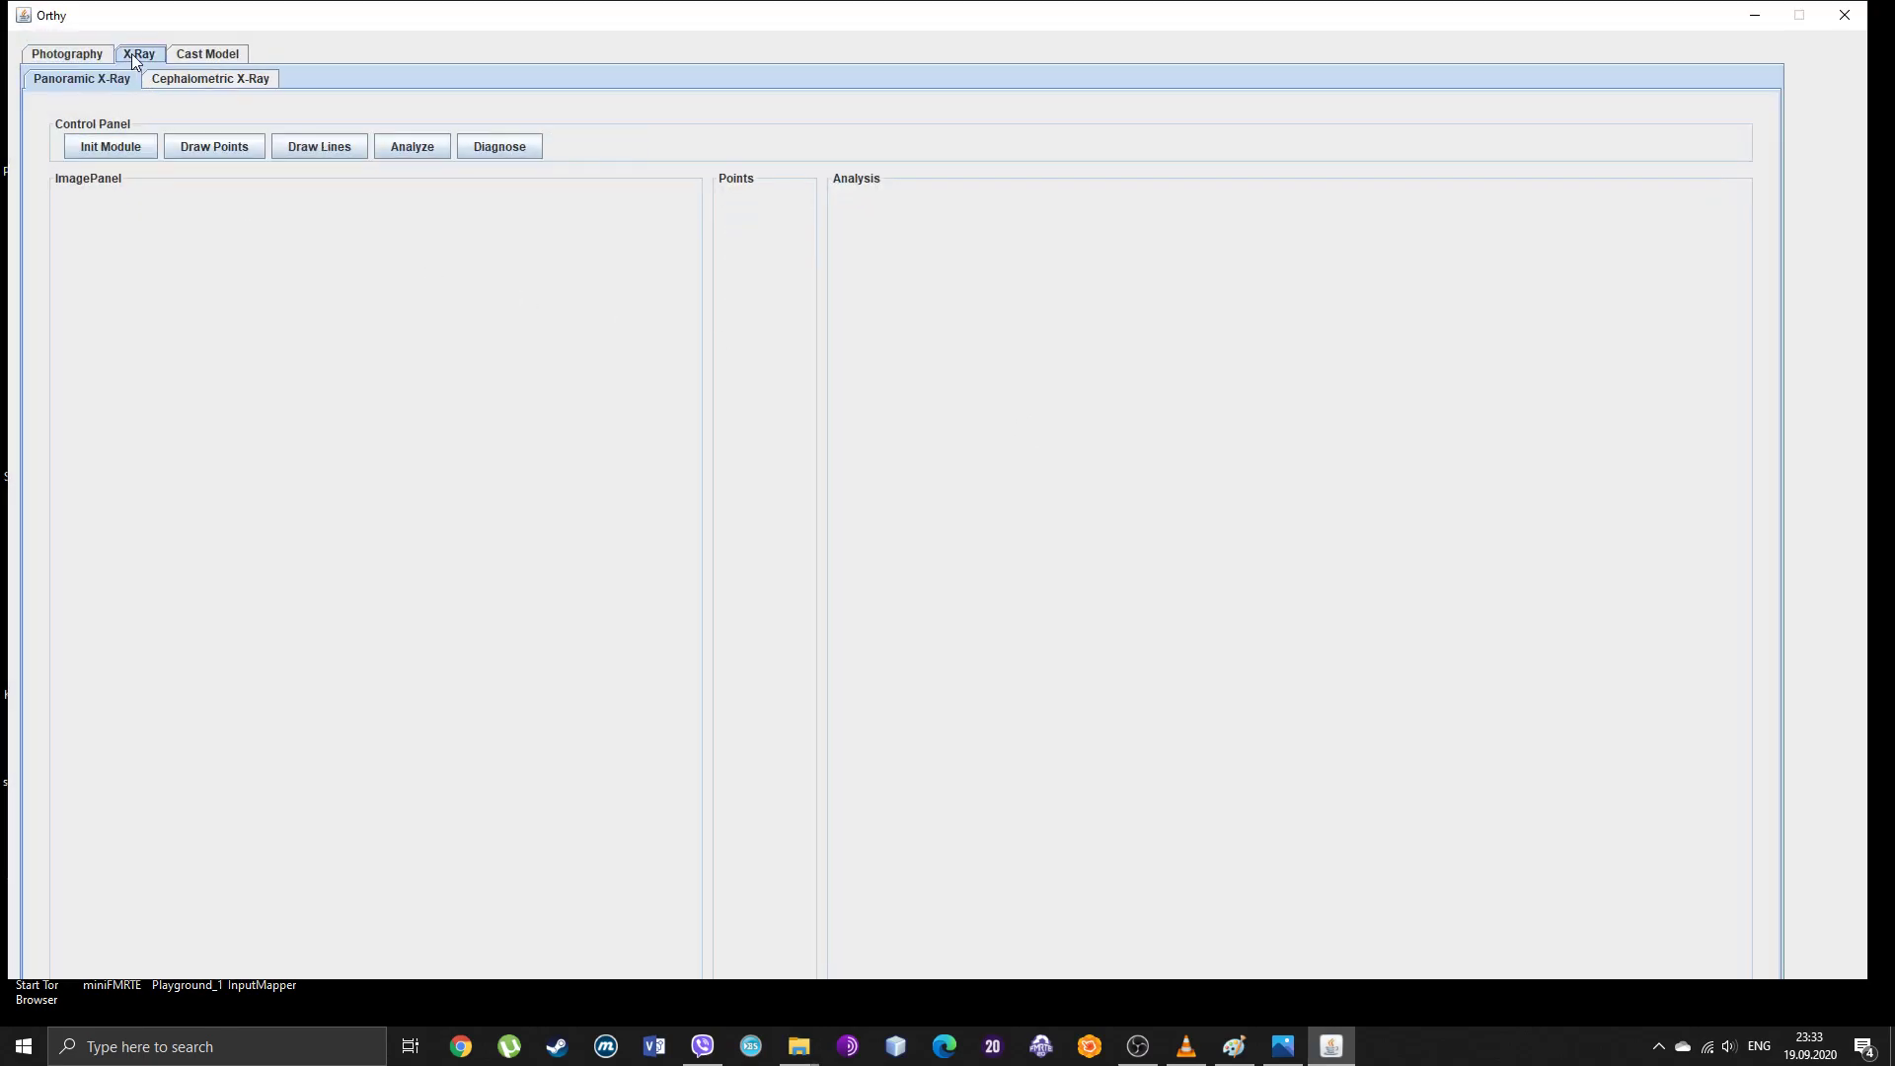
{"action": "left_click", "coordinate": [206, 83]}
{"action": "left_click", "coordinate": [128, 150]}
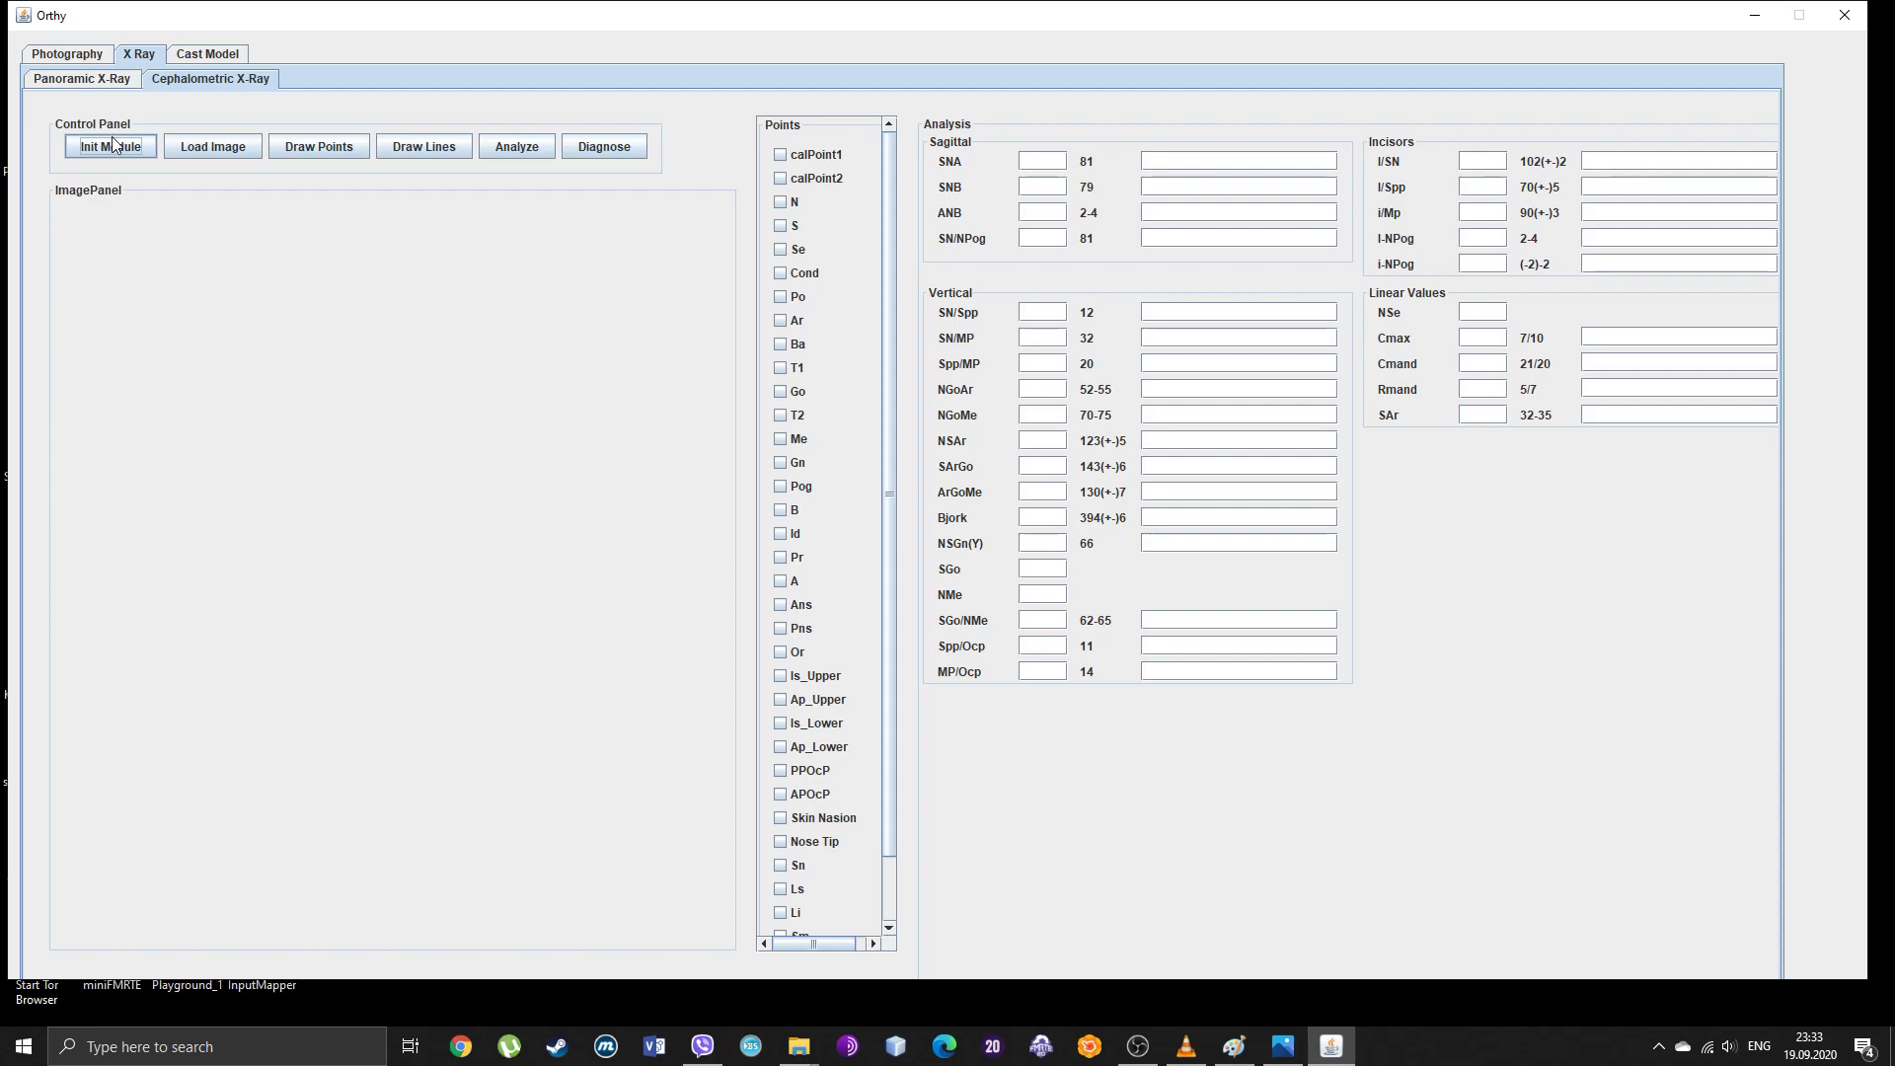
Step: Load ClassIII.jpg from the desktop's Tutorial folder into the freshly restarted module
{"action": "left_click", "coordinate": [208, 147]}
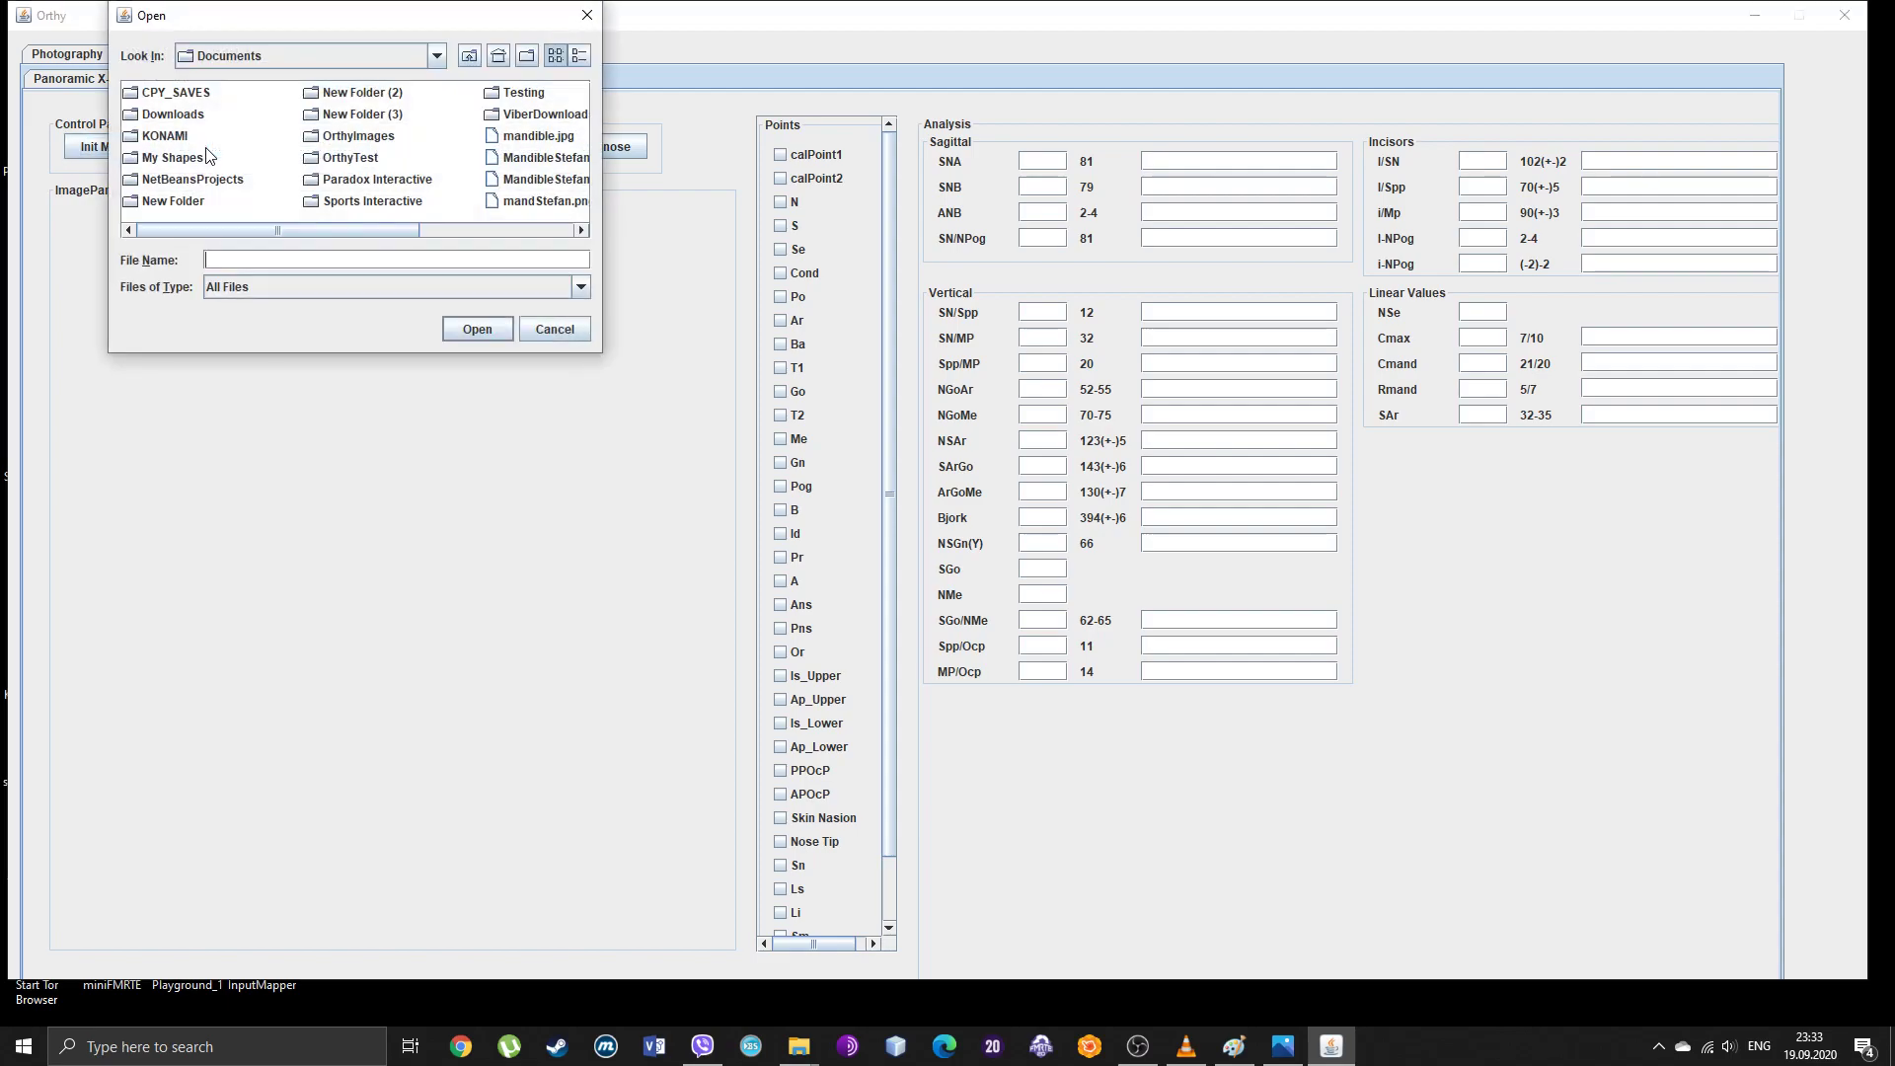
{"action": "left_click", "coordinate": [499, 56]}
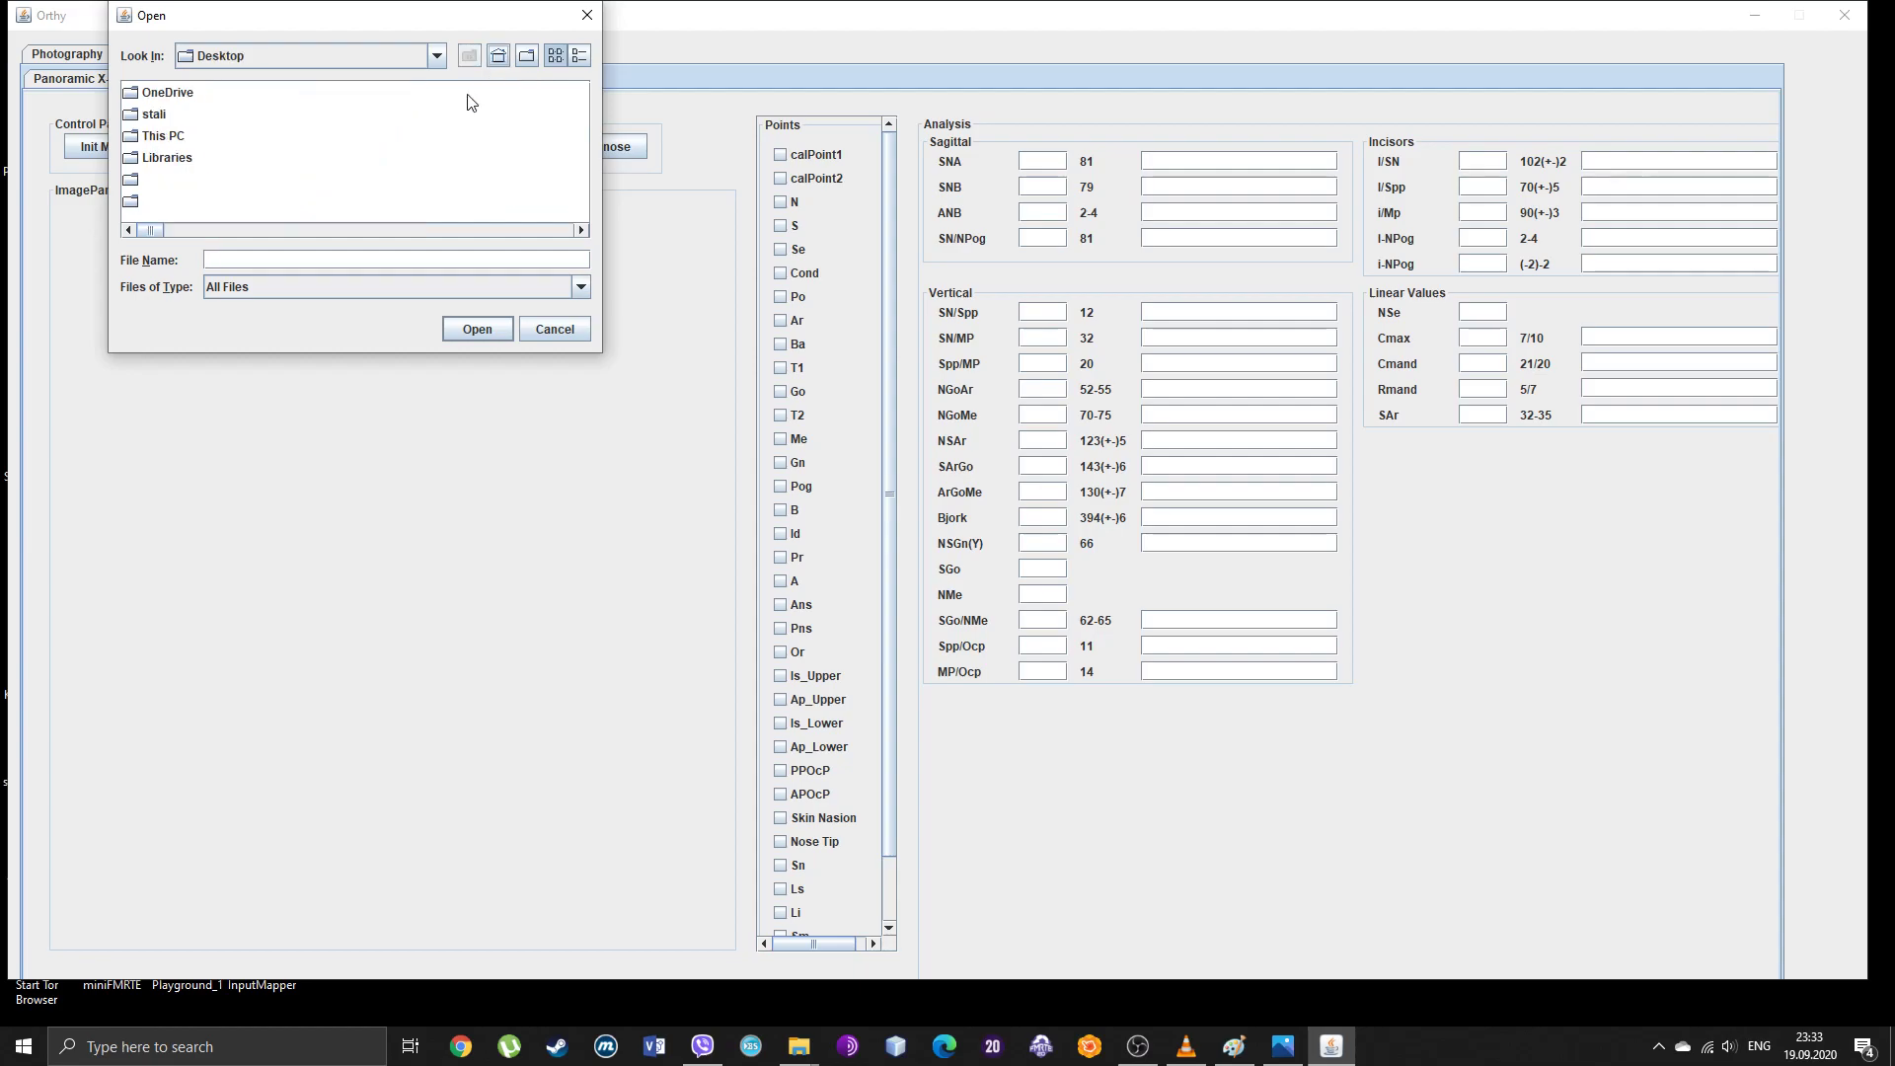
{"action": "scroll", "coordinate": [229, 193], "scroll_direction": "up", "scroll_amount": 6}
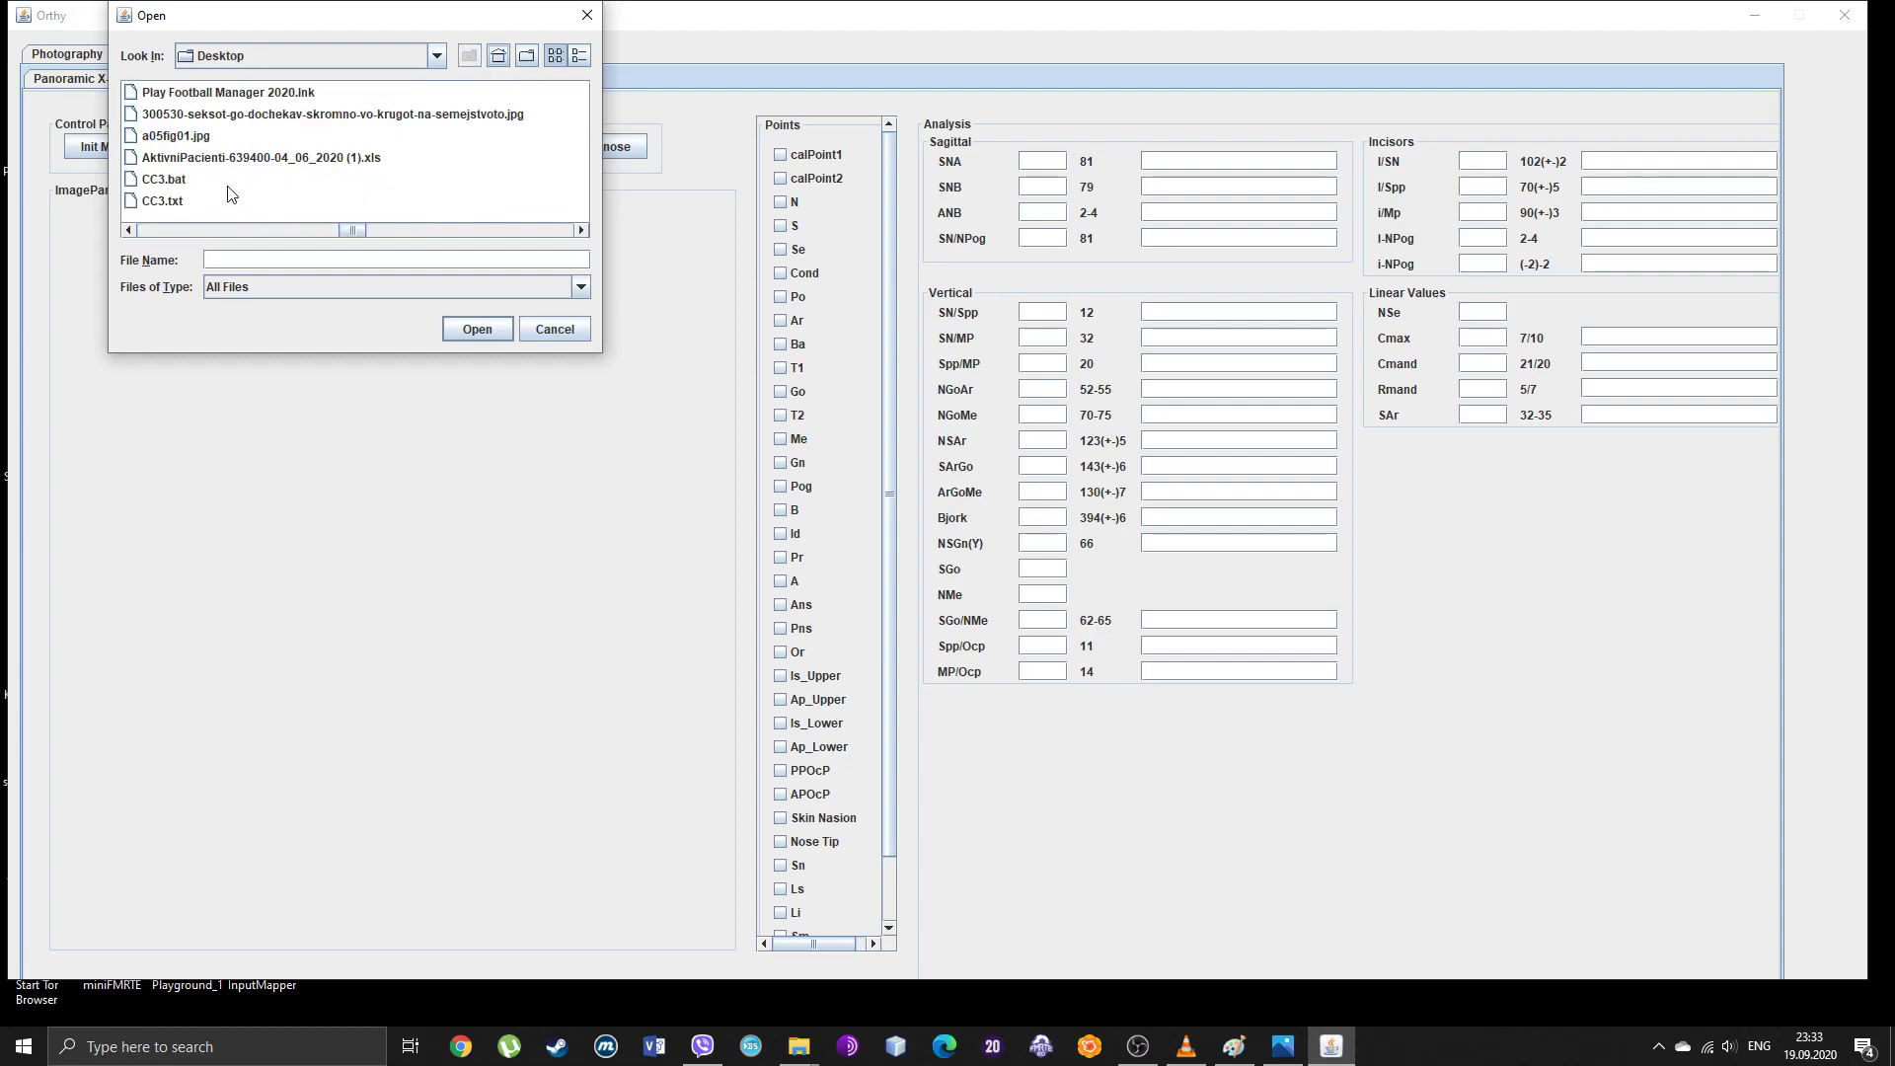
{"action": "scroll", "coordinate": [229, 193], "scroll_direction": "down", "scroll_amount": 4}
{"action": "double_click", "coordinate": [170, 180]}
{"action": "double_click", "coordinate": [186, 137]}
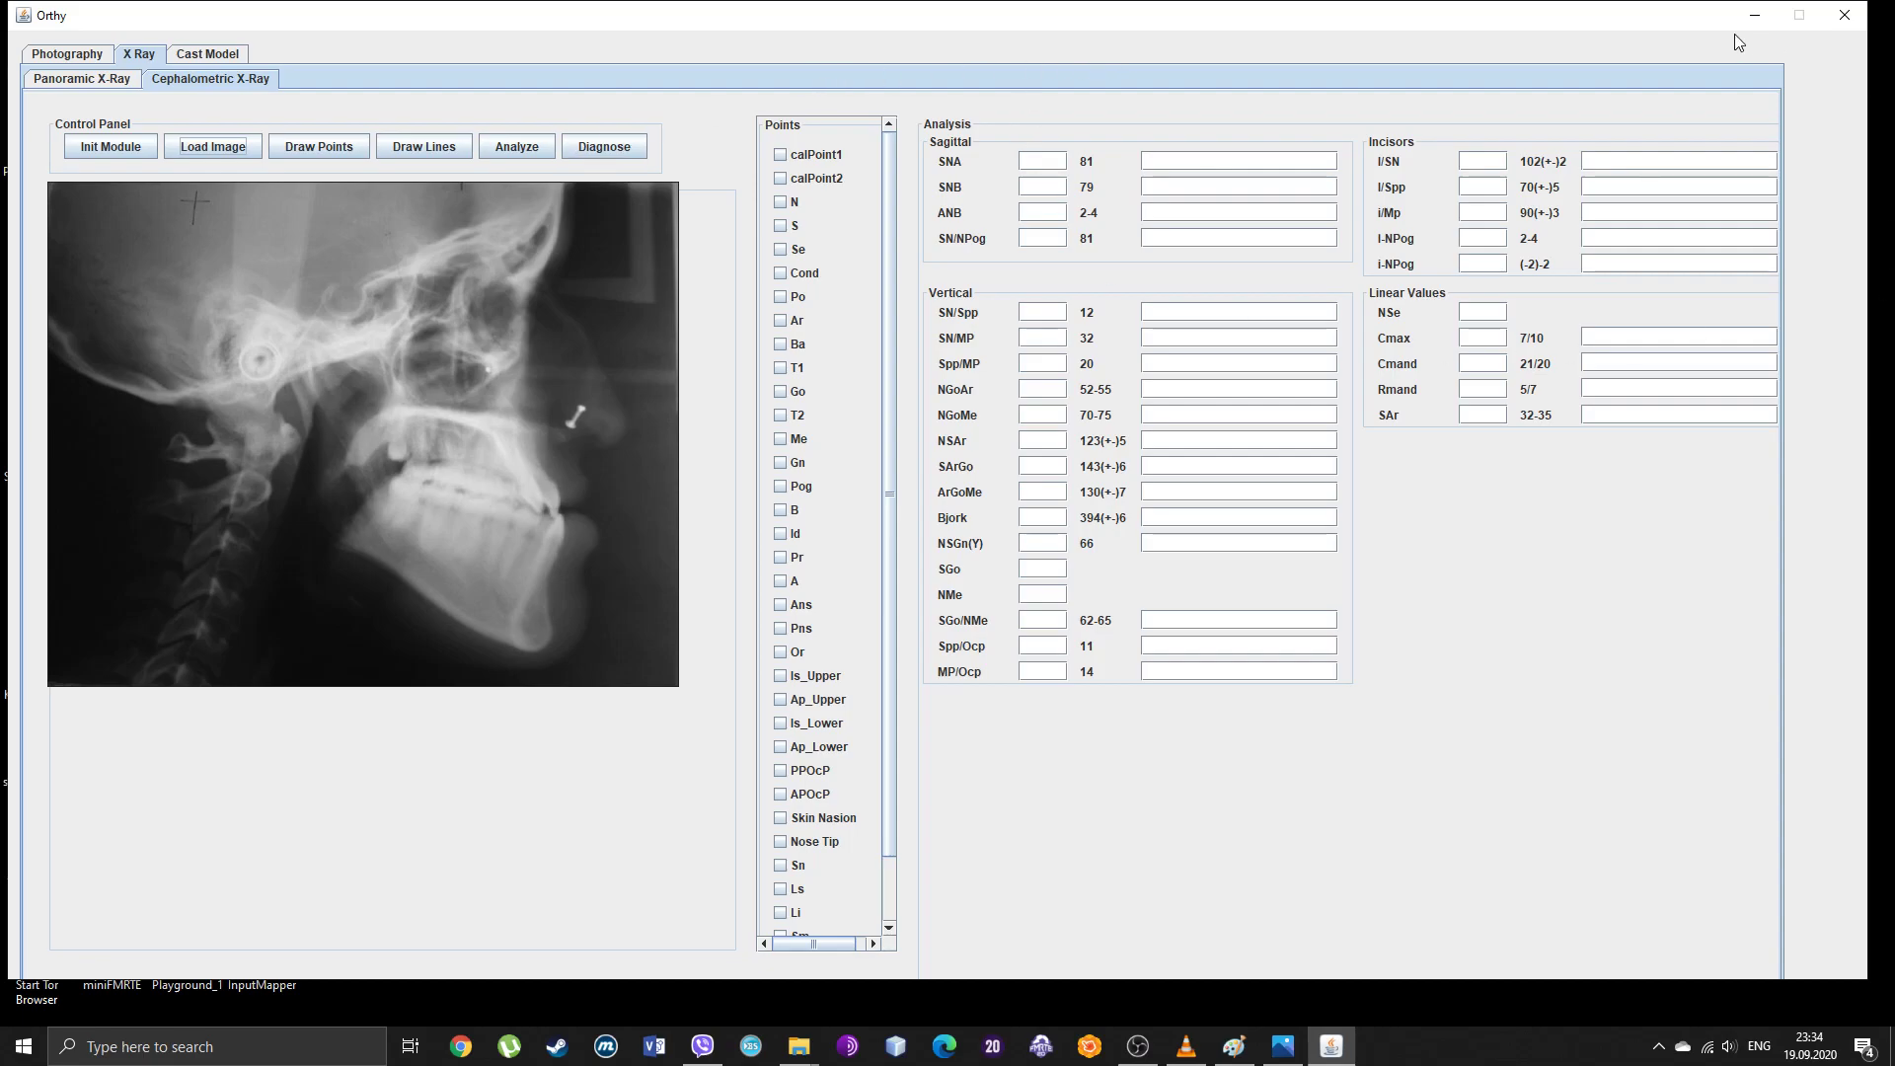
Step: Minimize Orthy and close the Orthy folder window, leaving the desktop clear
{"action": "left_click", "coordinate": [1756, 15]}
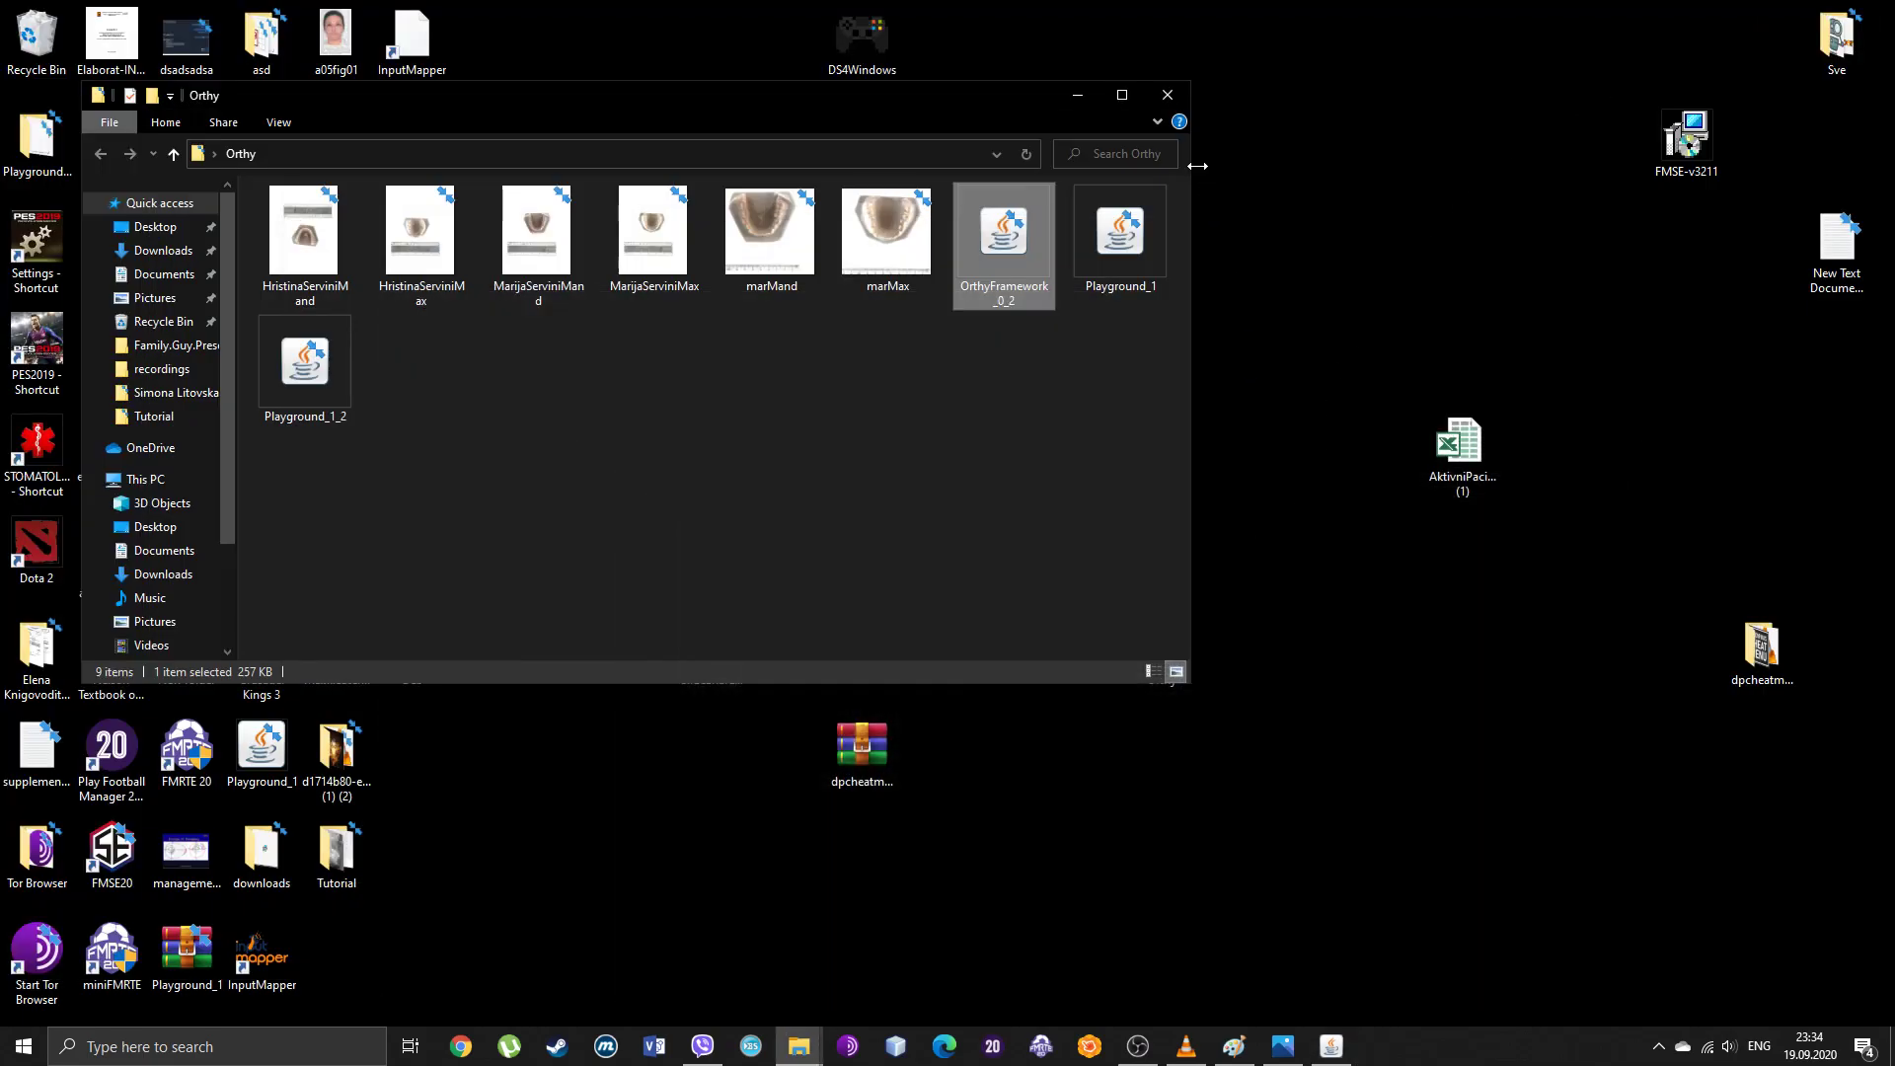
{"action": "left_click", "coordinate": [1170, 95]}
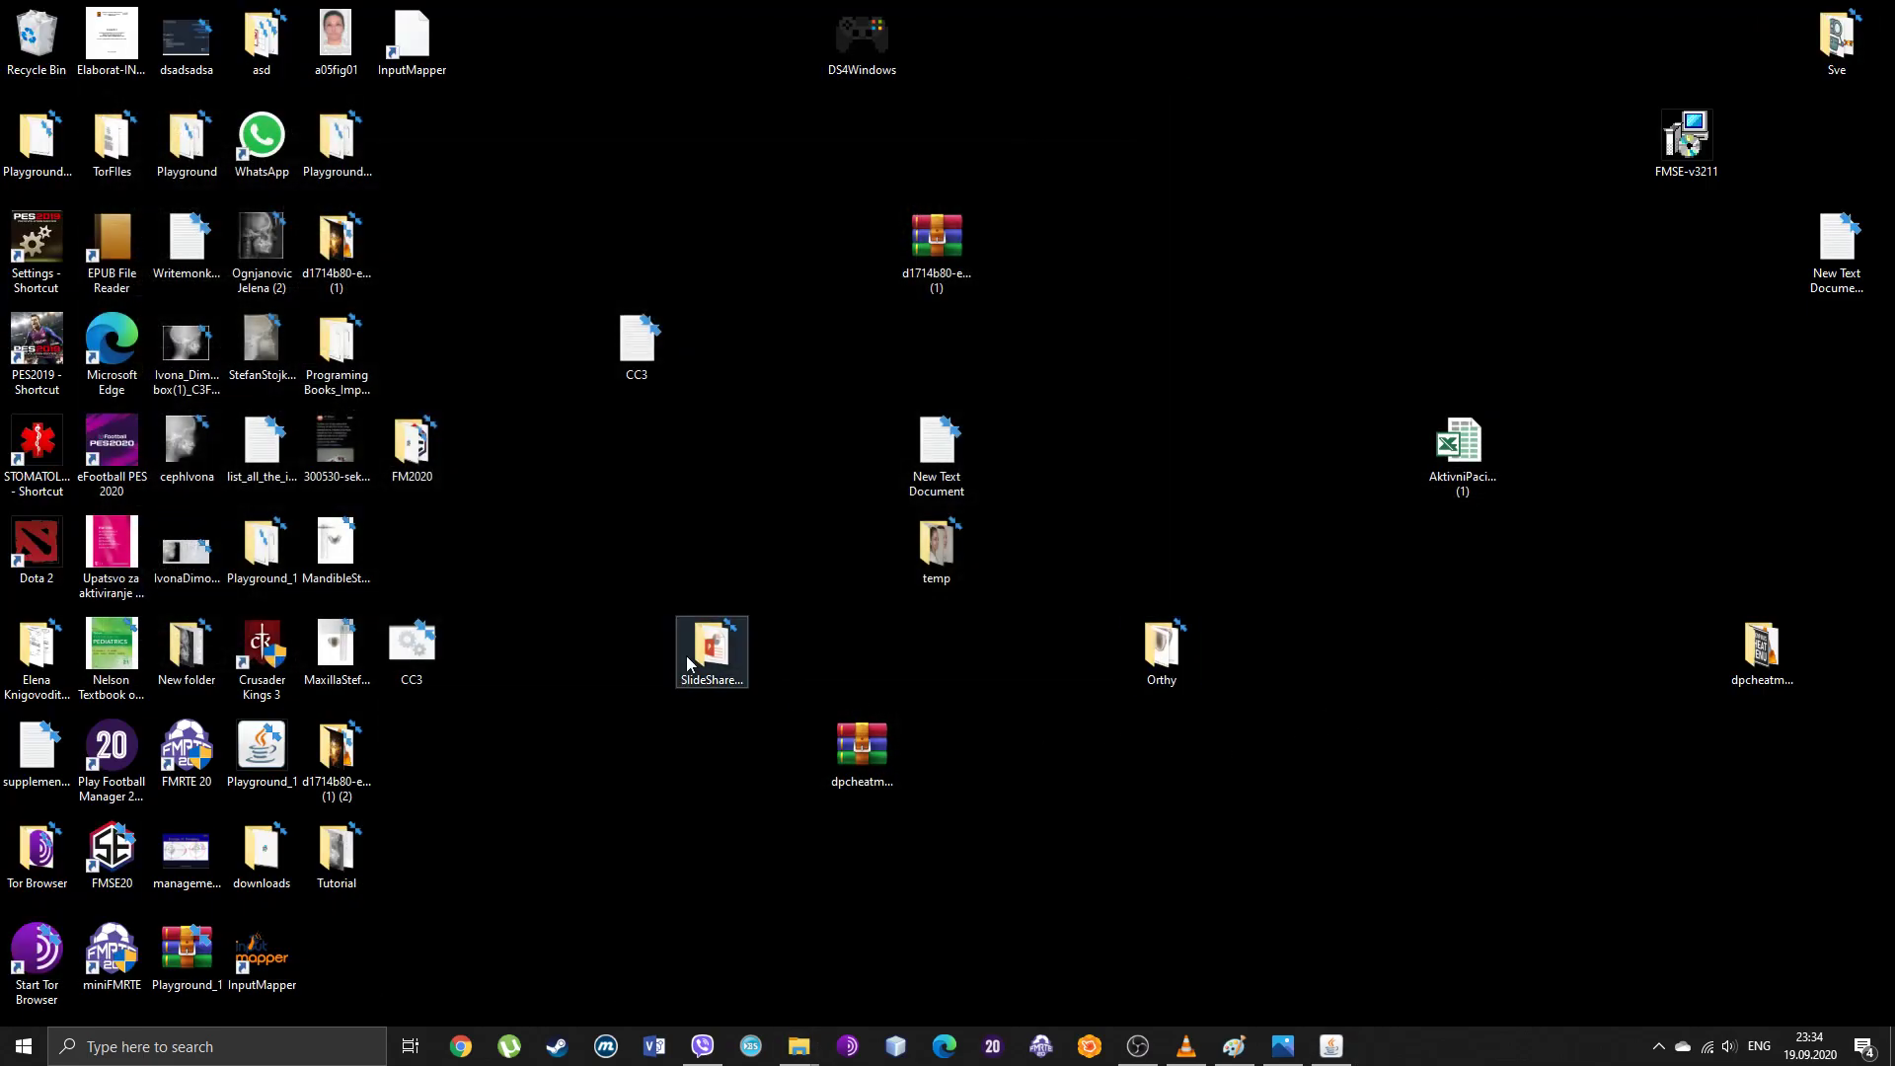
{"action": "left_click", "coordinate": [461, 1047]}
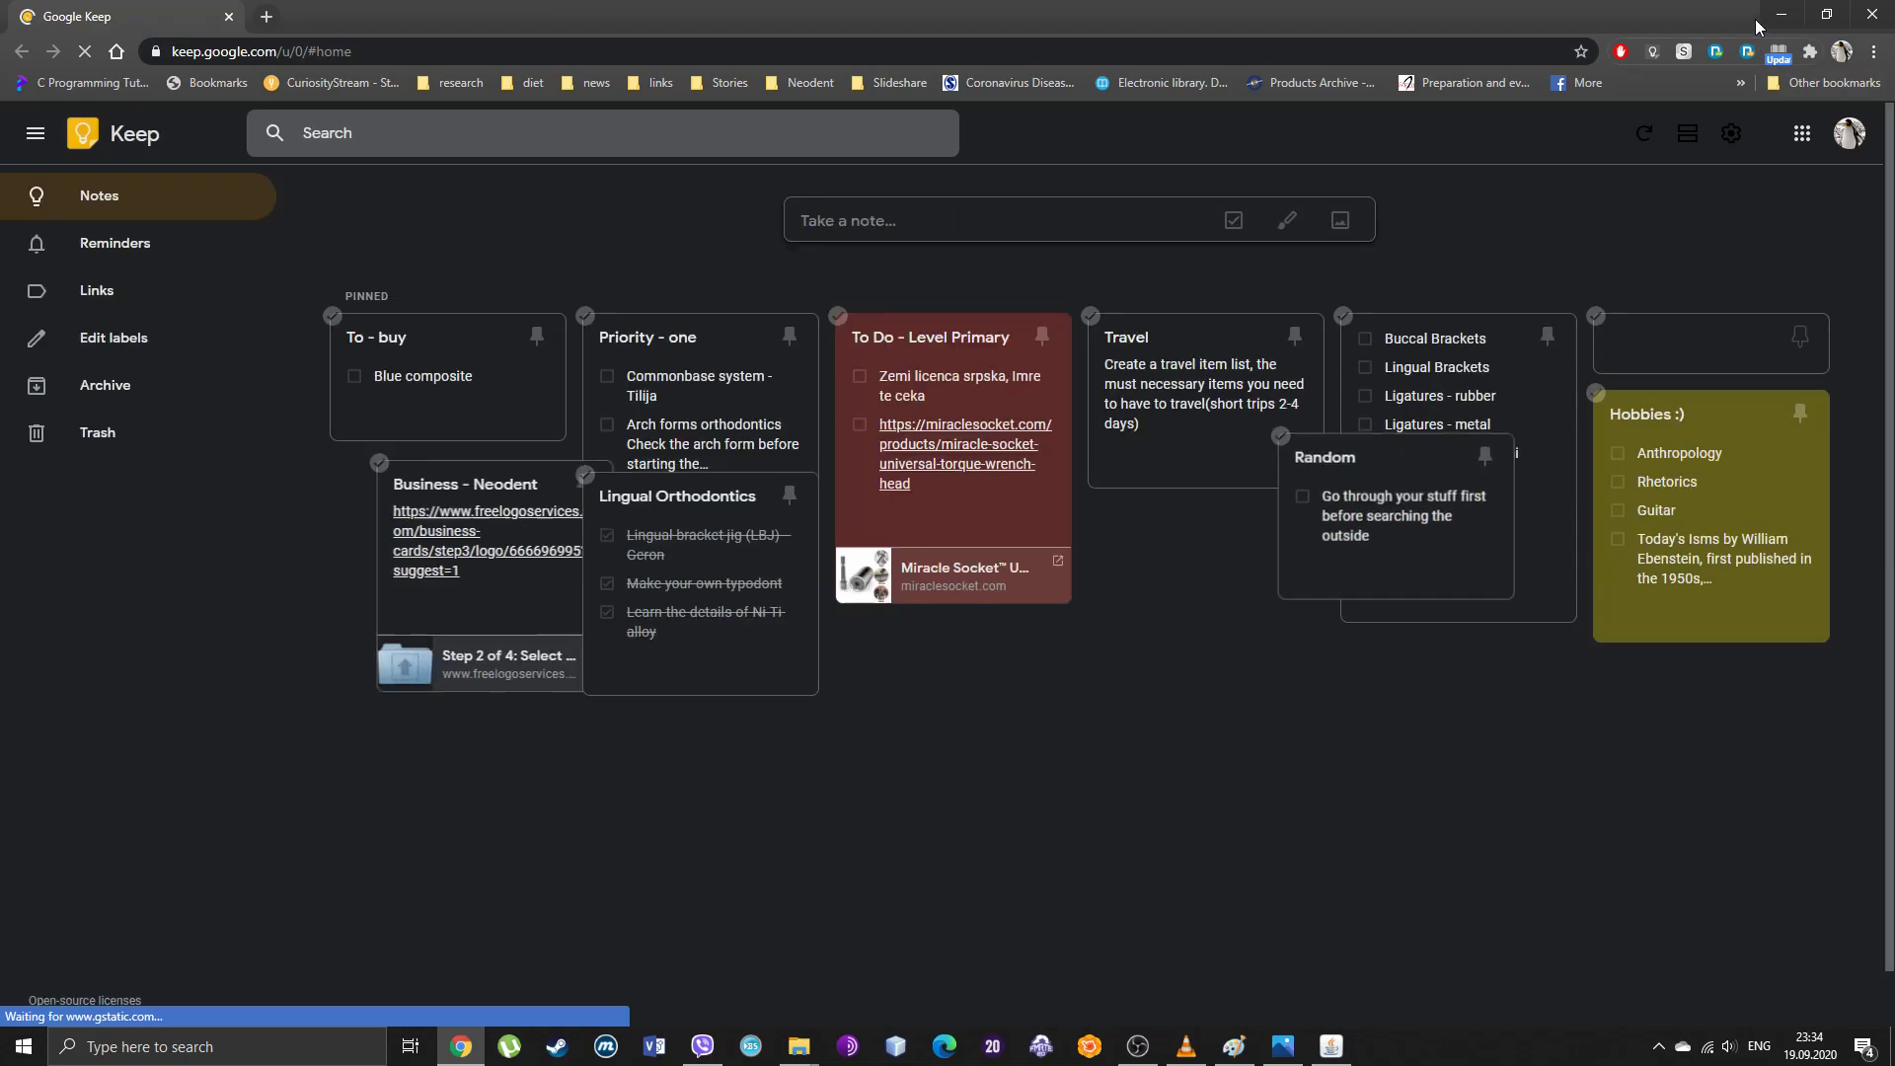
{"action": "left_click", "coordinate": [1782, 14]}
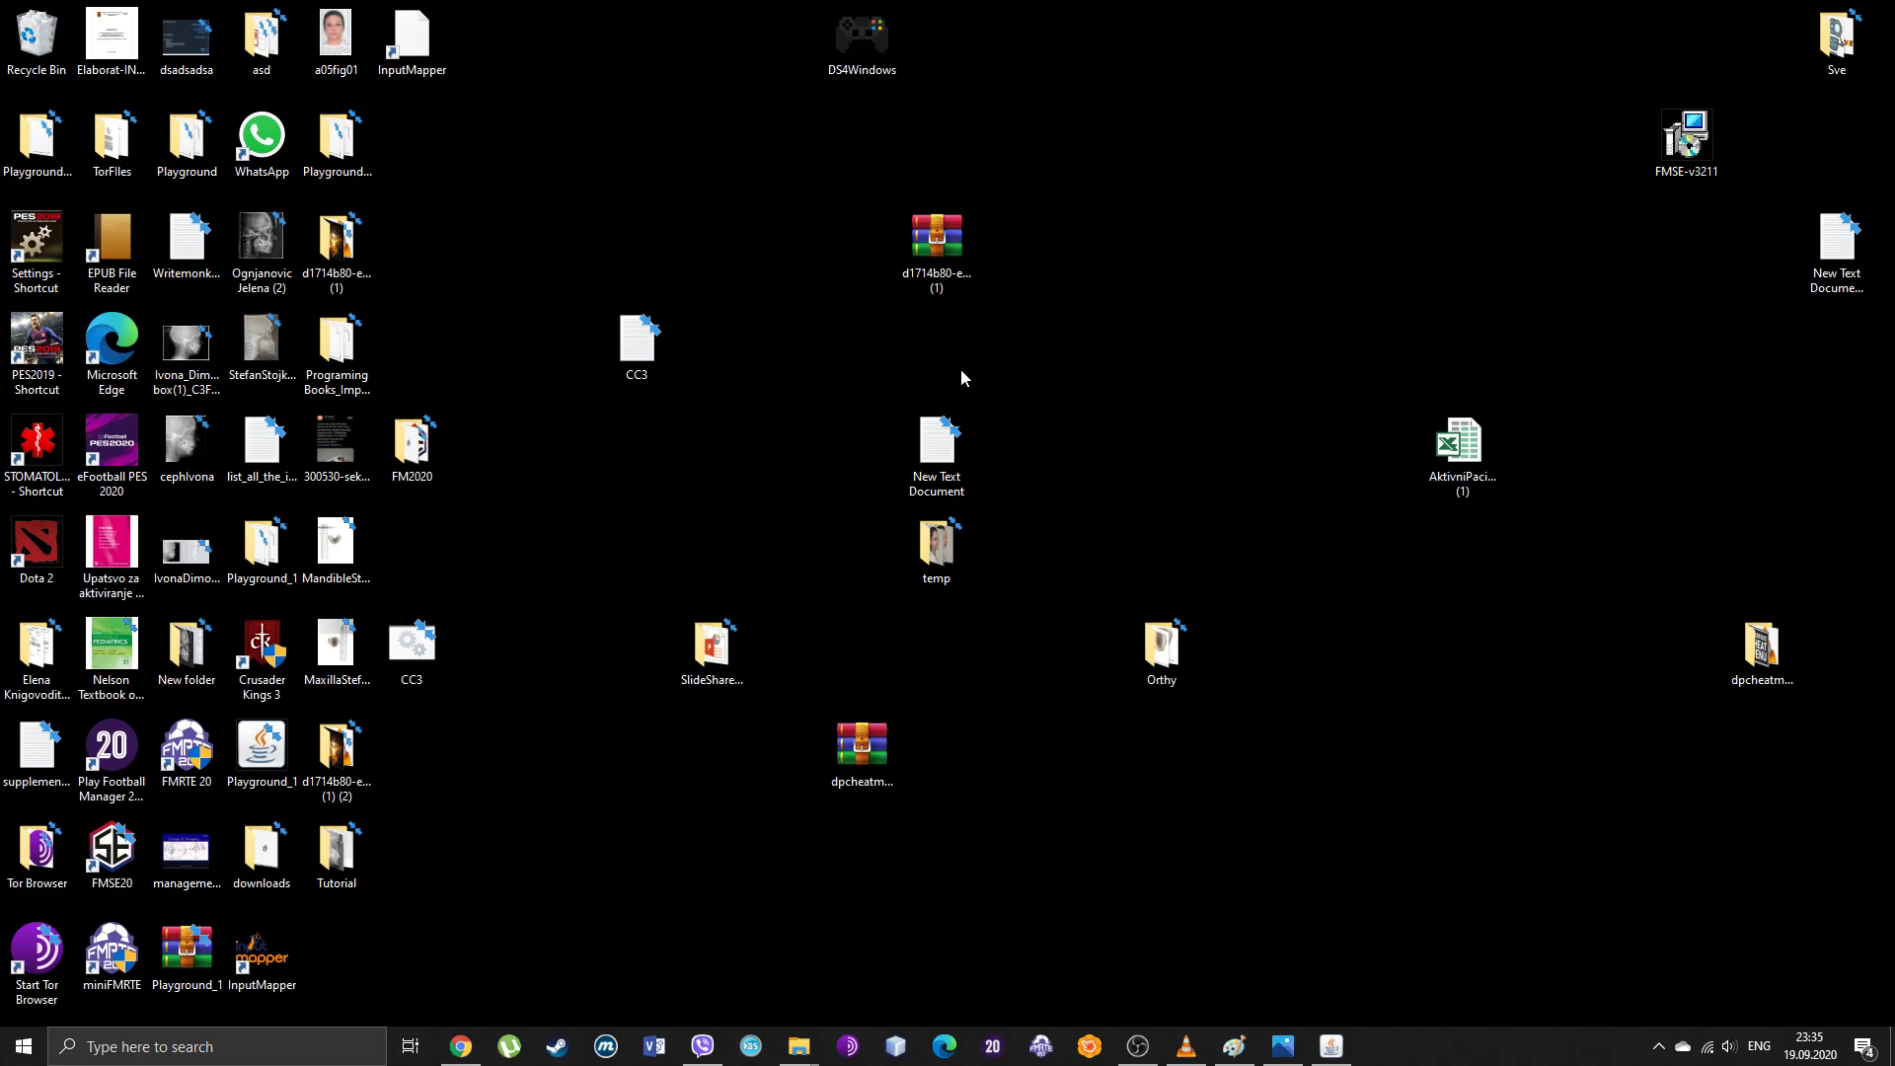
Step: Switch to Chrome, search for "java", and open the java.com/en/download page with its address highlighted
{"action": "mouse_move", "coordinate": [468, 1054]}
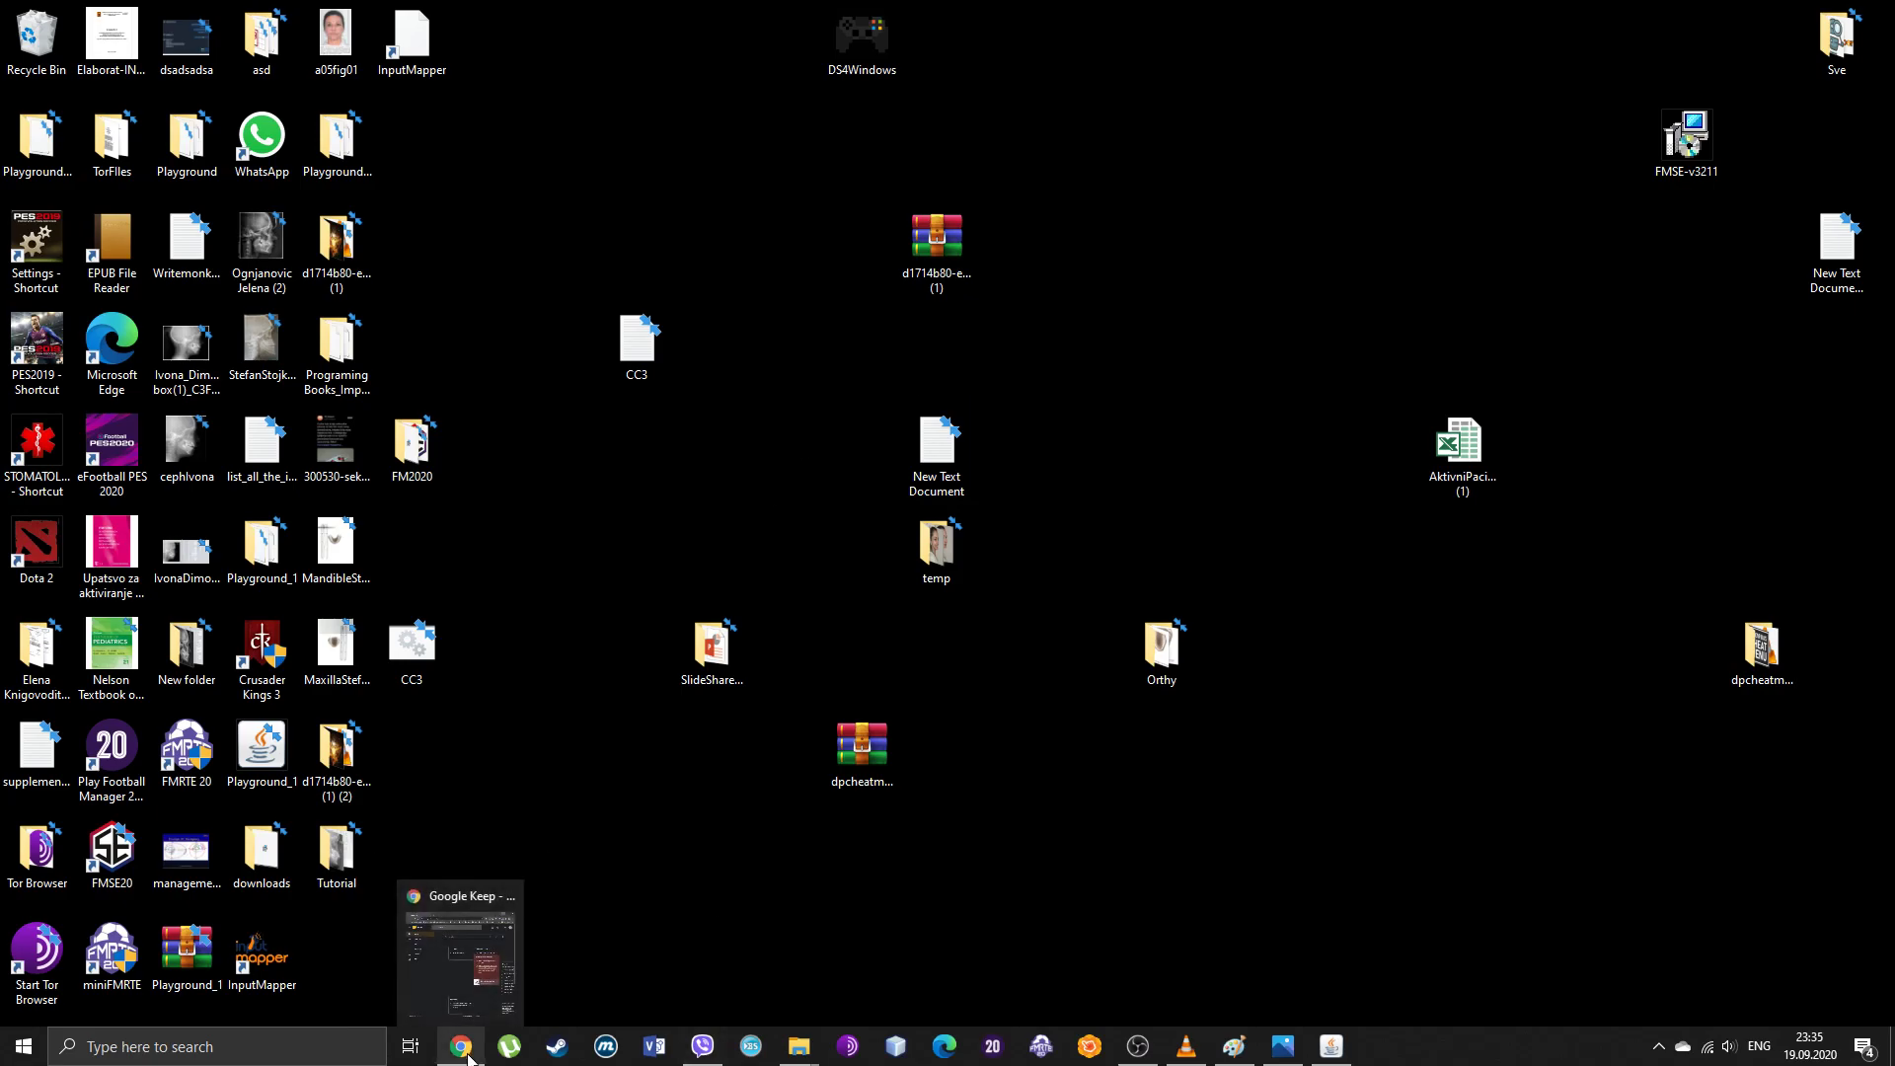
{"action": "left_click", "coordinate": [461, 1047]}
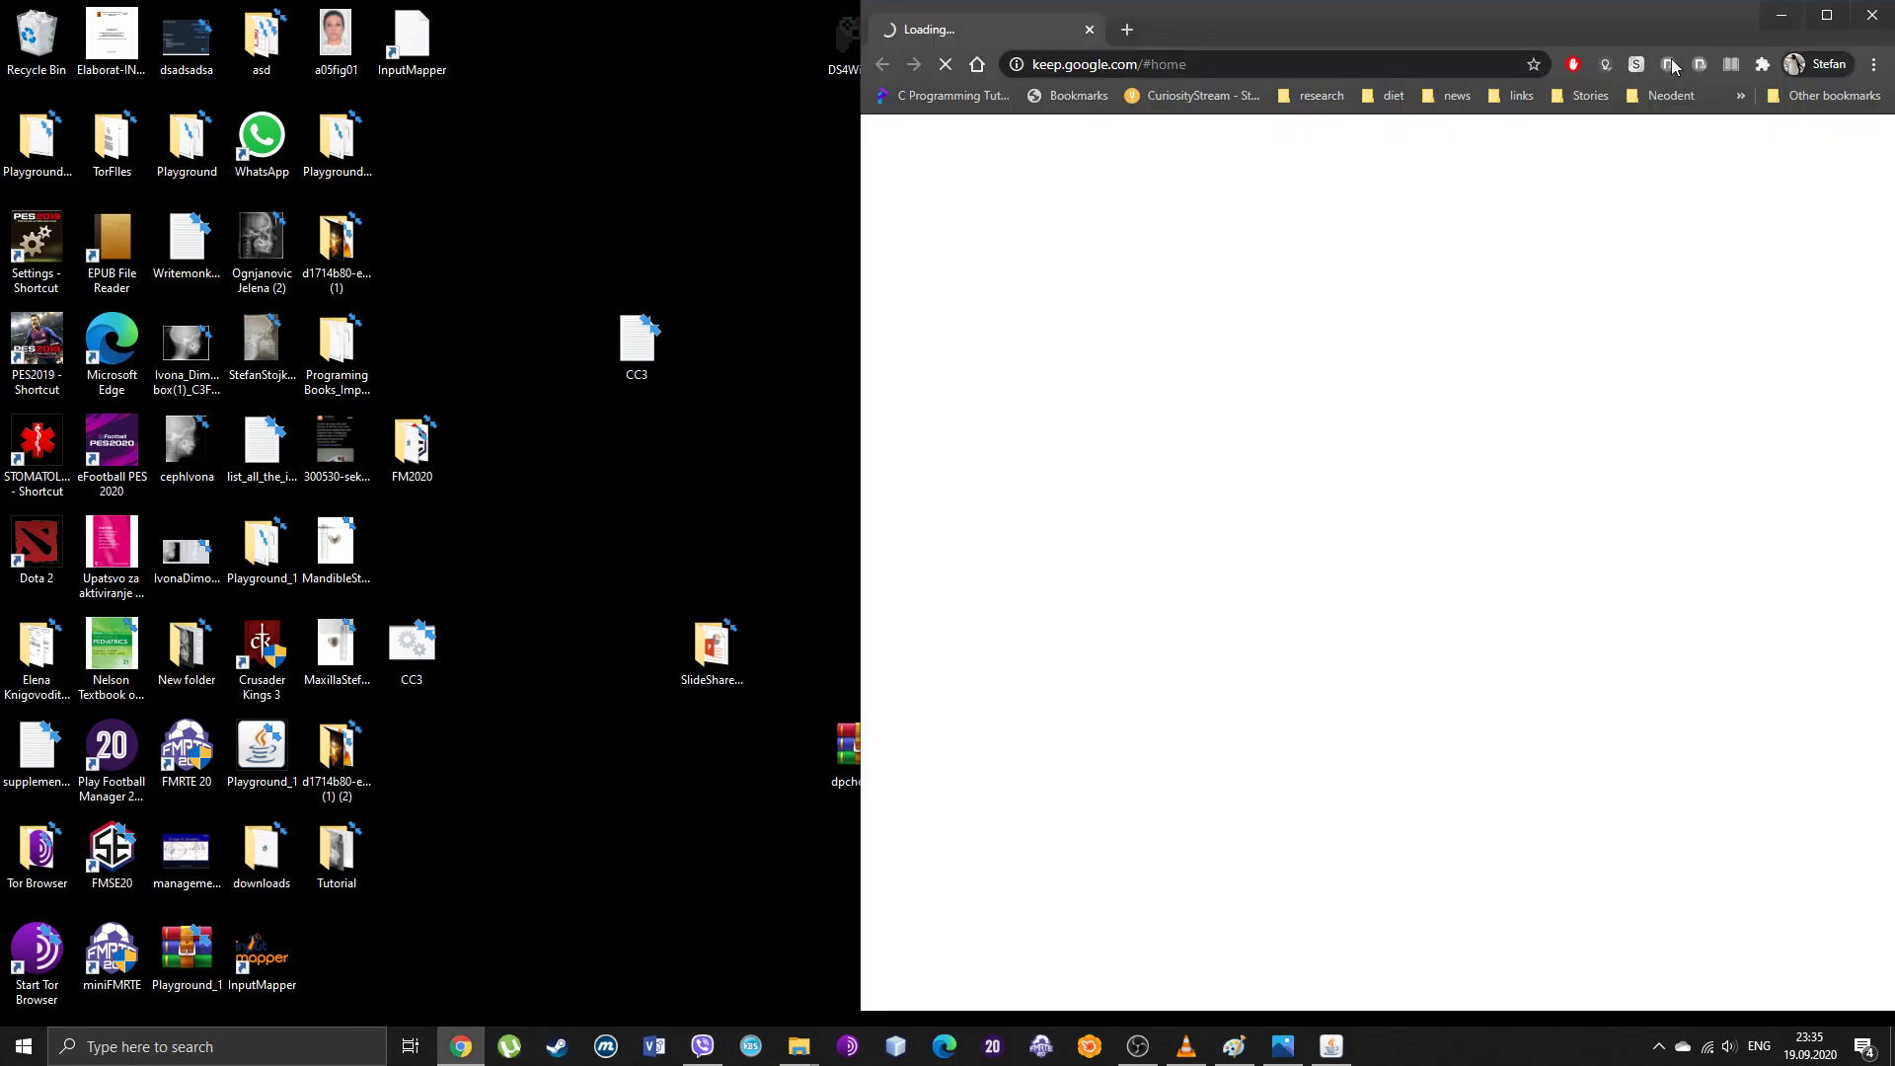
{"action": "left_click", "coordinate": [1425, 64]}
{"action": "type", "text": "java"}
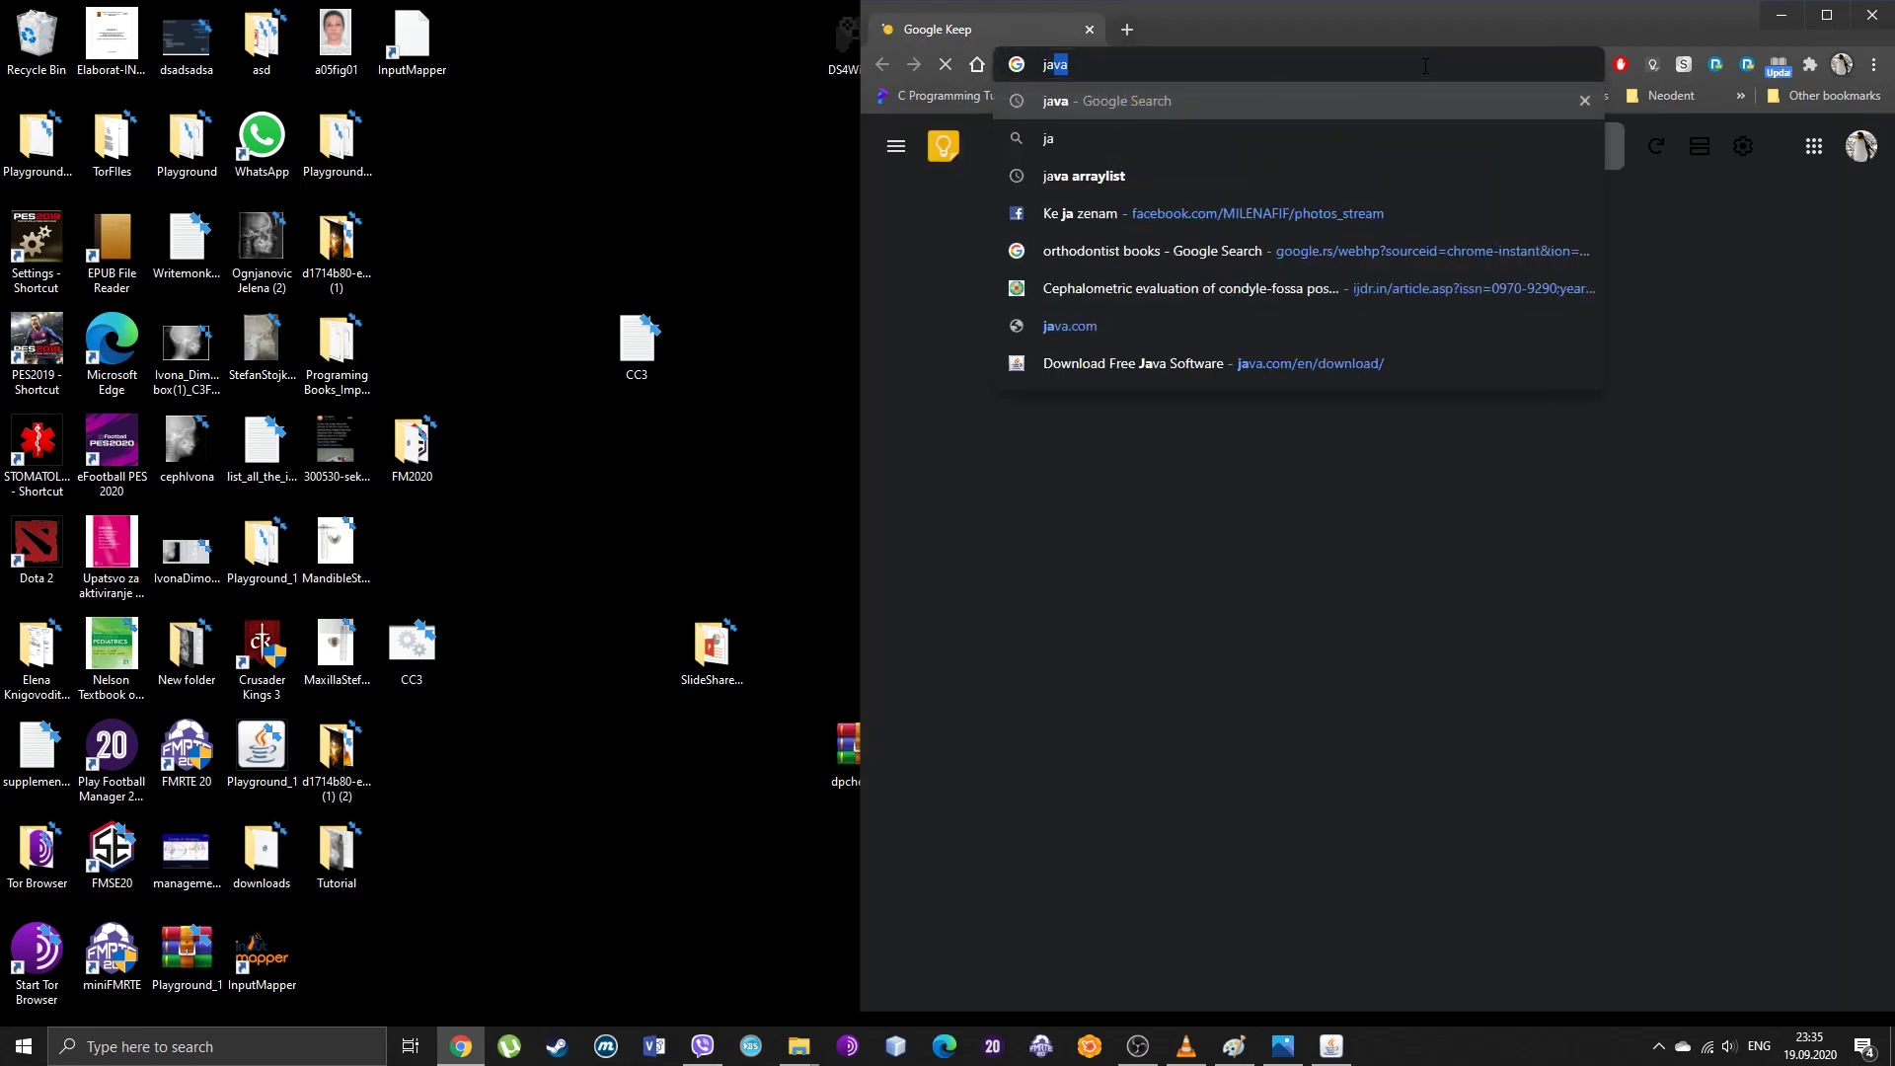
{"action": "key", "text": "Return"}
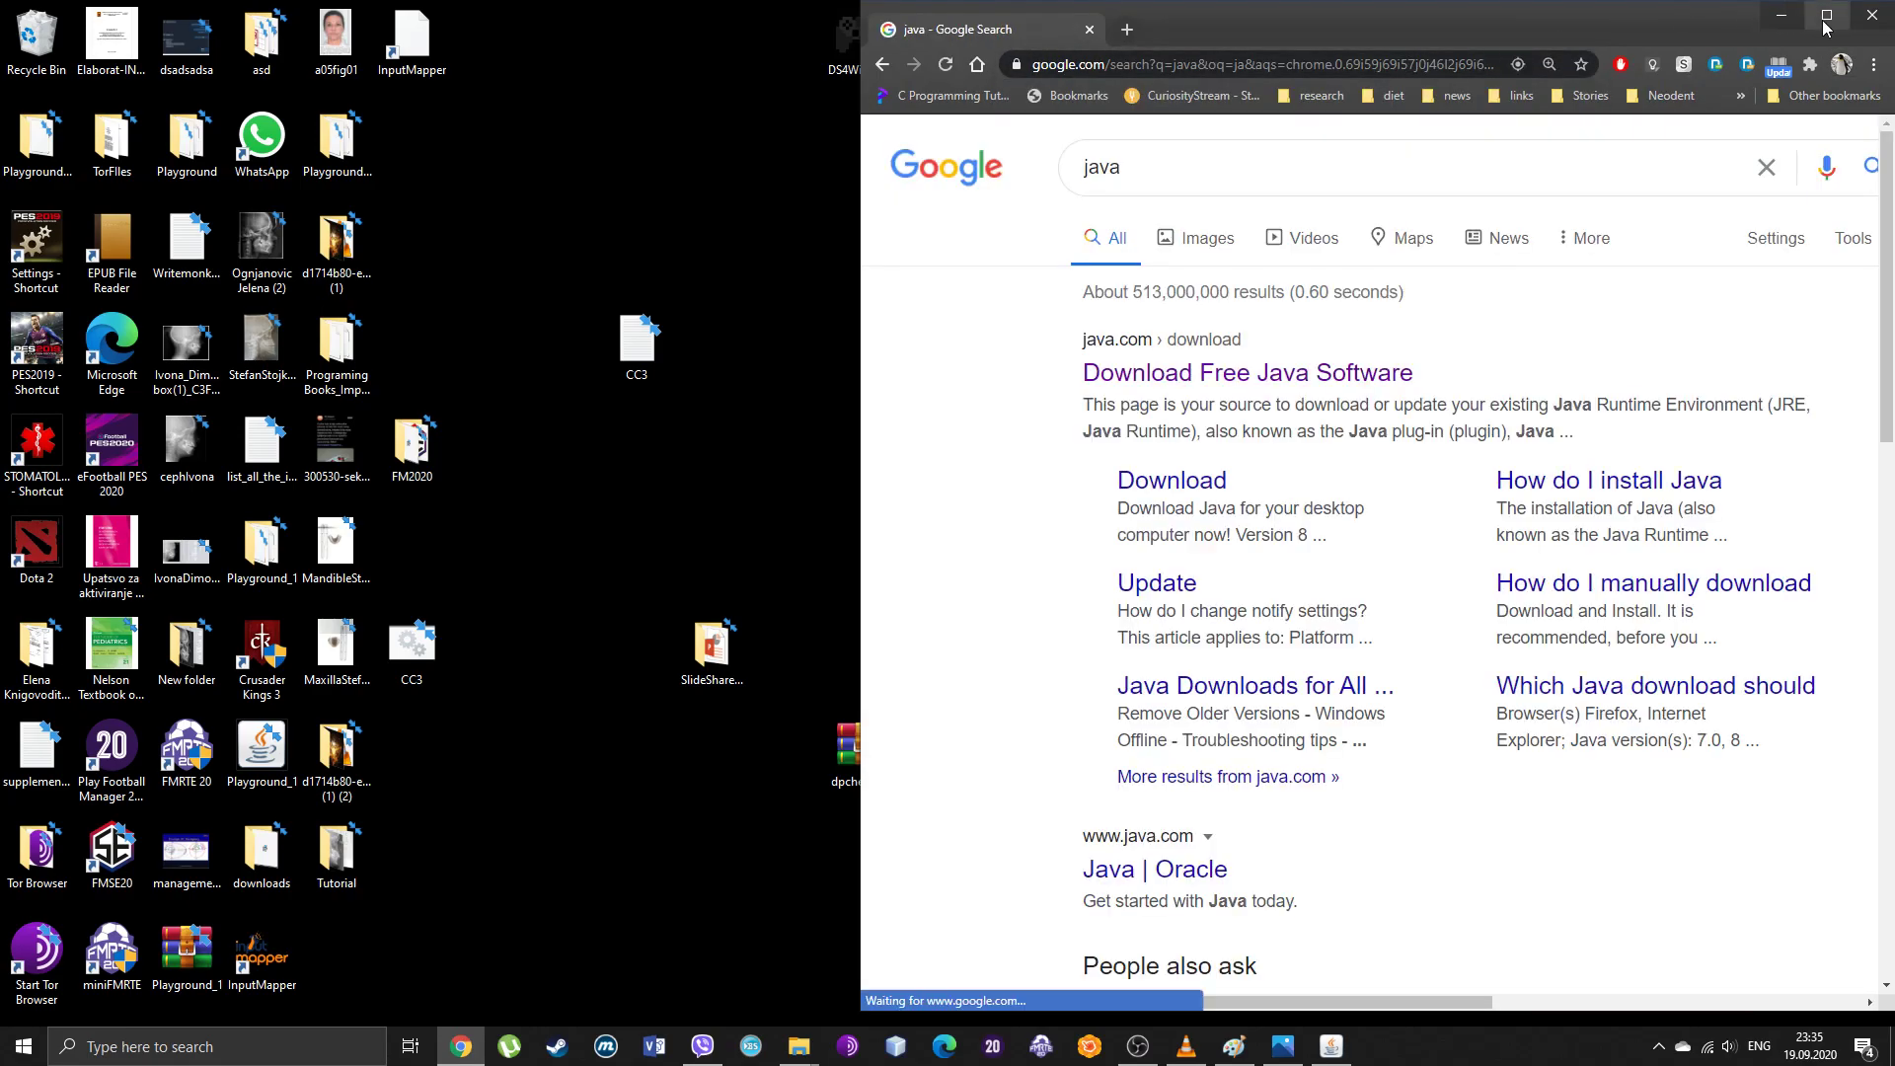
{"action": "left_click", "coordinate": [1826, 17]}
{"action": "left_click", "coordinate": [432, 363]}
{"action": "left_click_drag", "start_coordinate": [318, 51], "coordinate": [144, 55]}
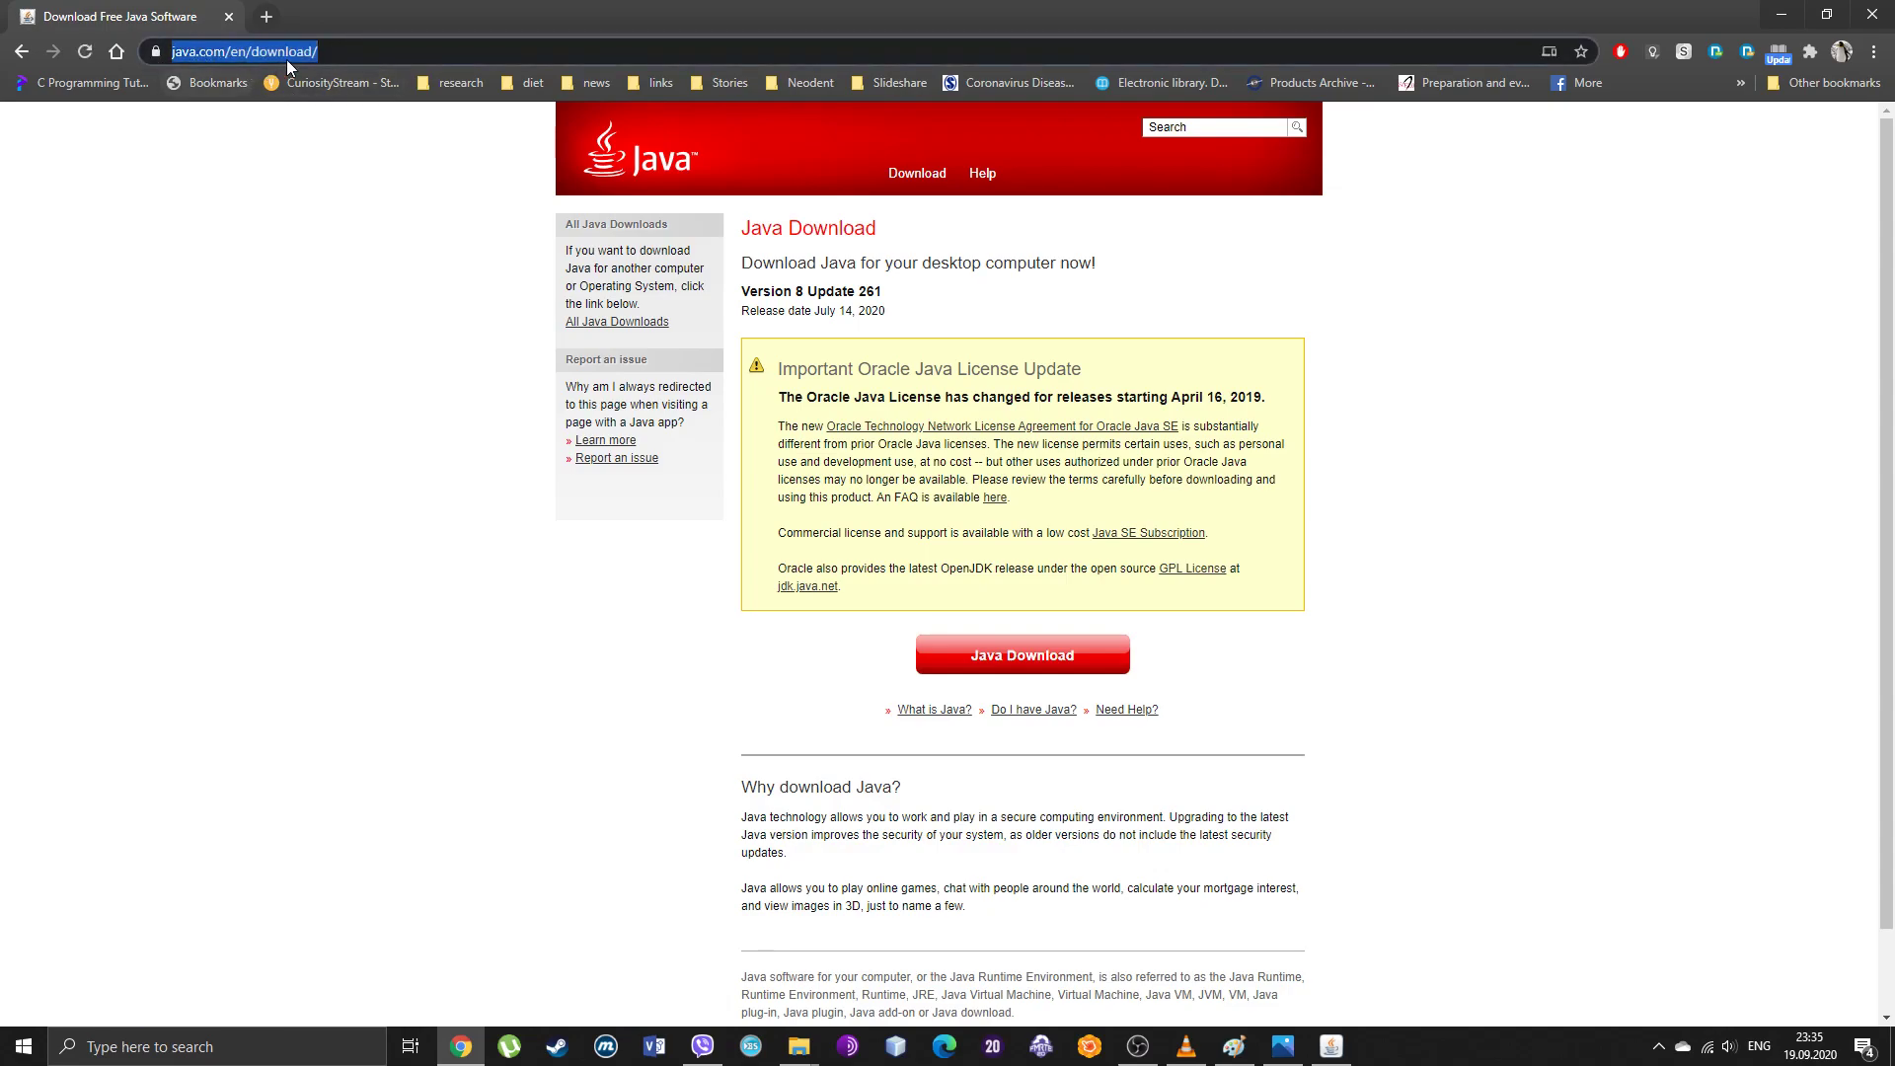
Step: Download the Java for Windows installer JavaSetup8u261.exe and run it, choosing Remove on its welcome screen
{"action": "left_click", "coordinate": [1012, 657]}
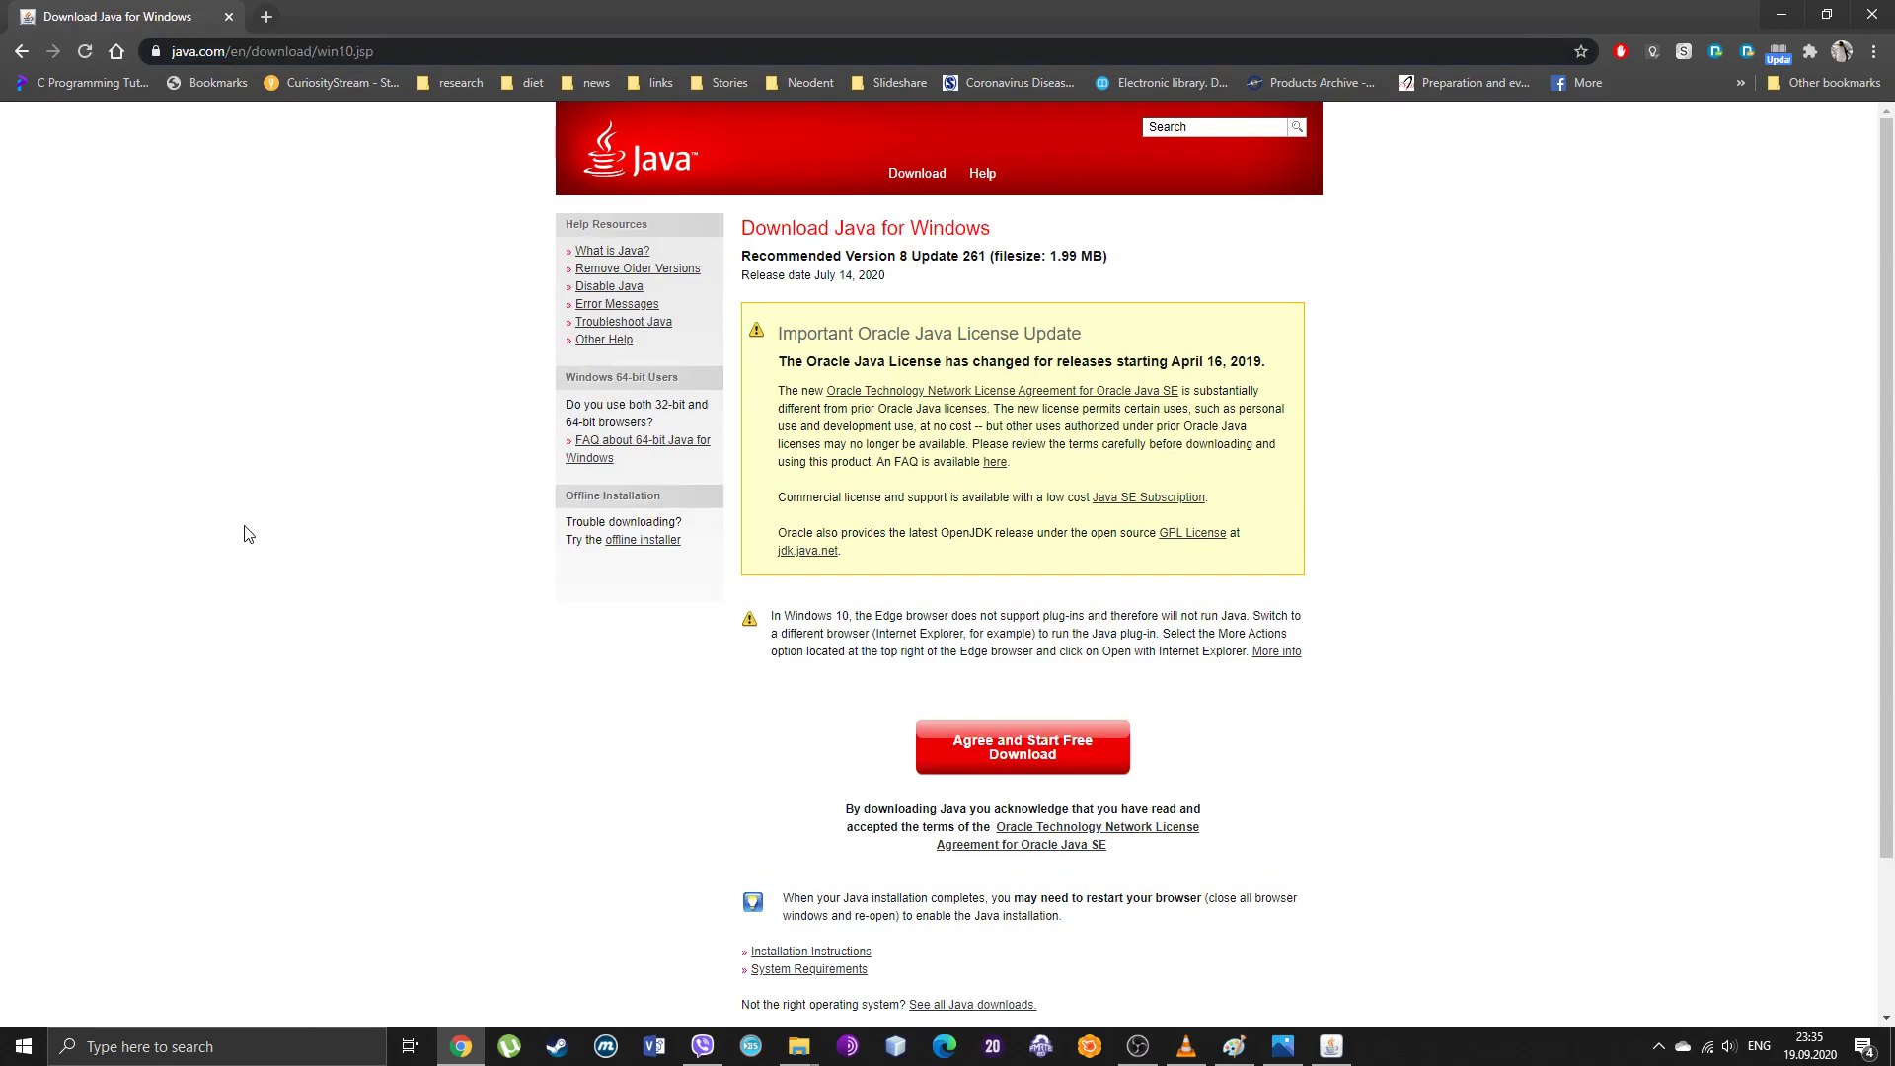
{"action": "left_click", "coordinate": [973, 755]}
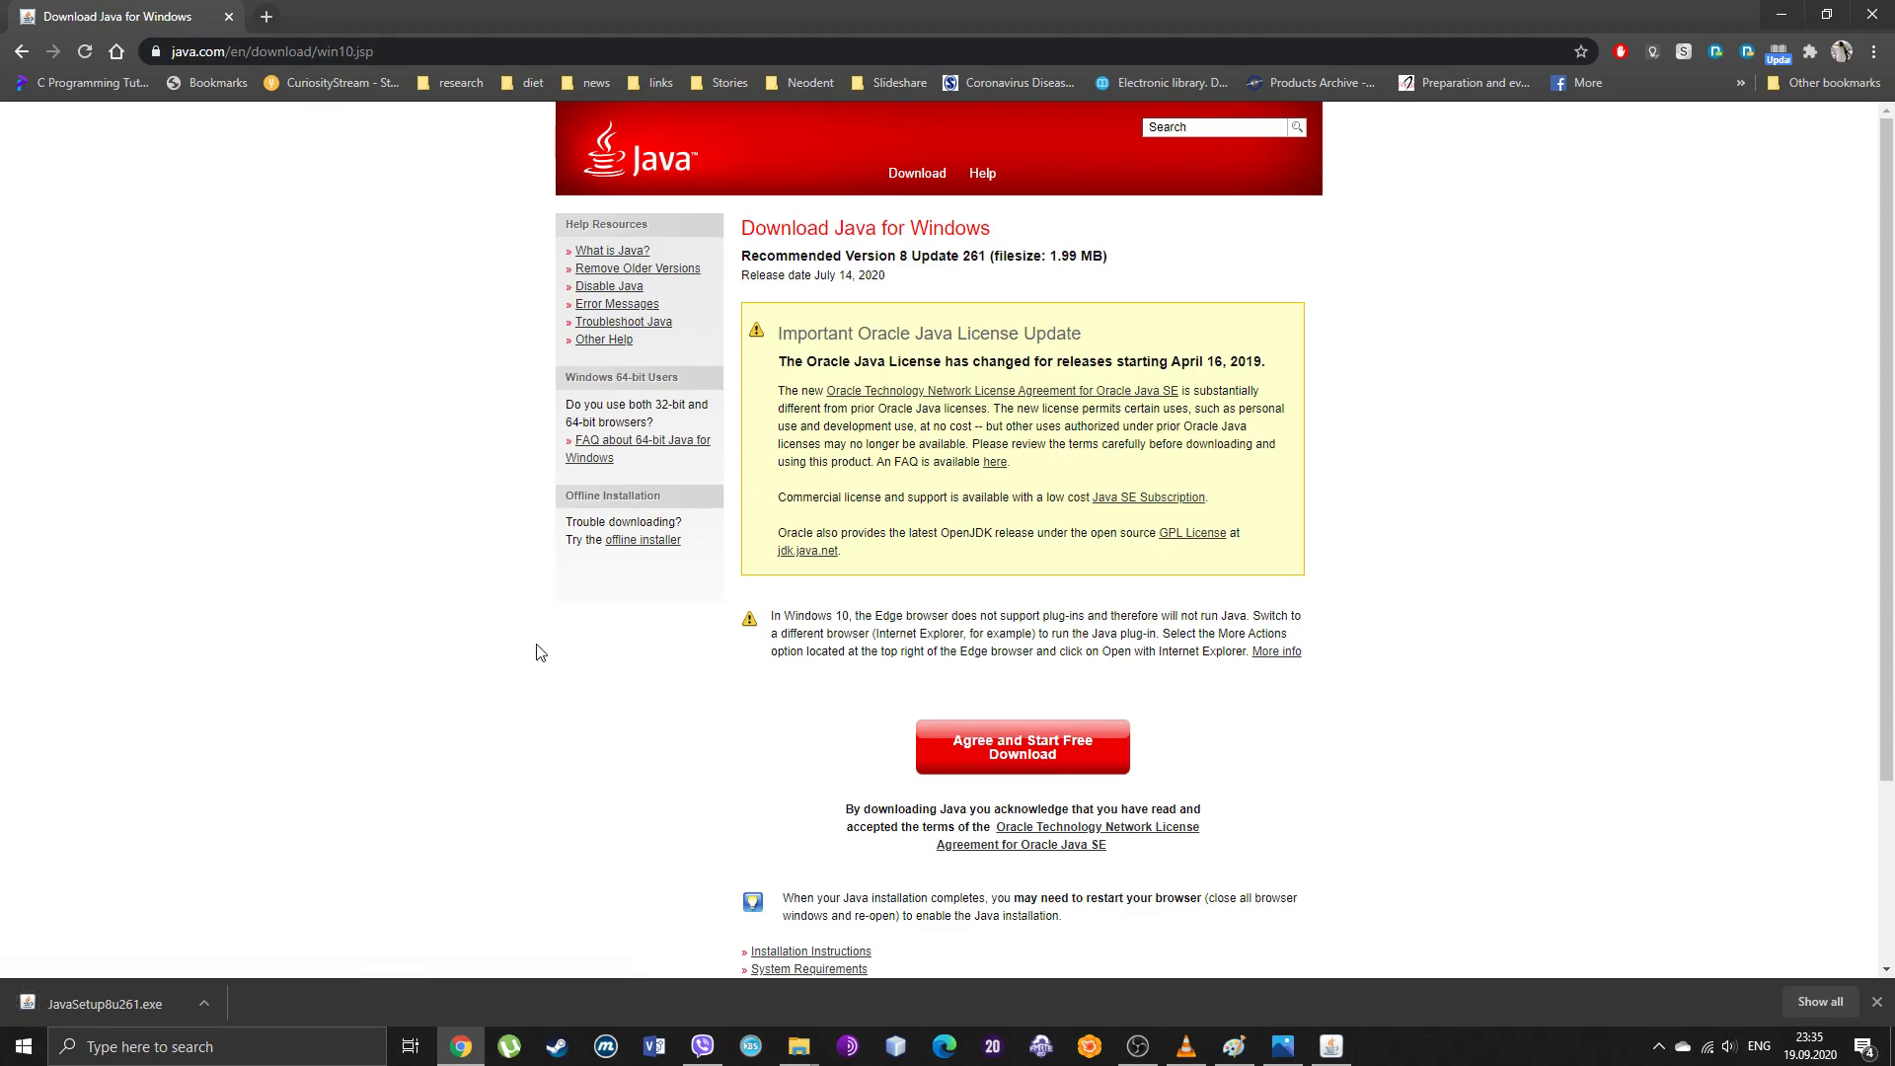
{"action": "left_click", "coordinate": [98, 1009]}
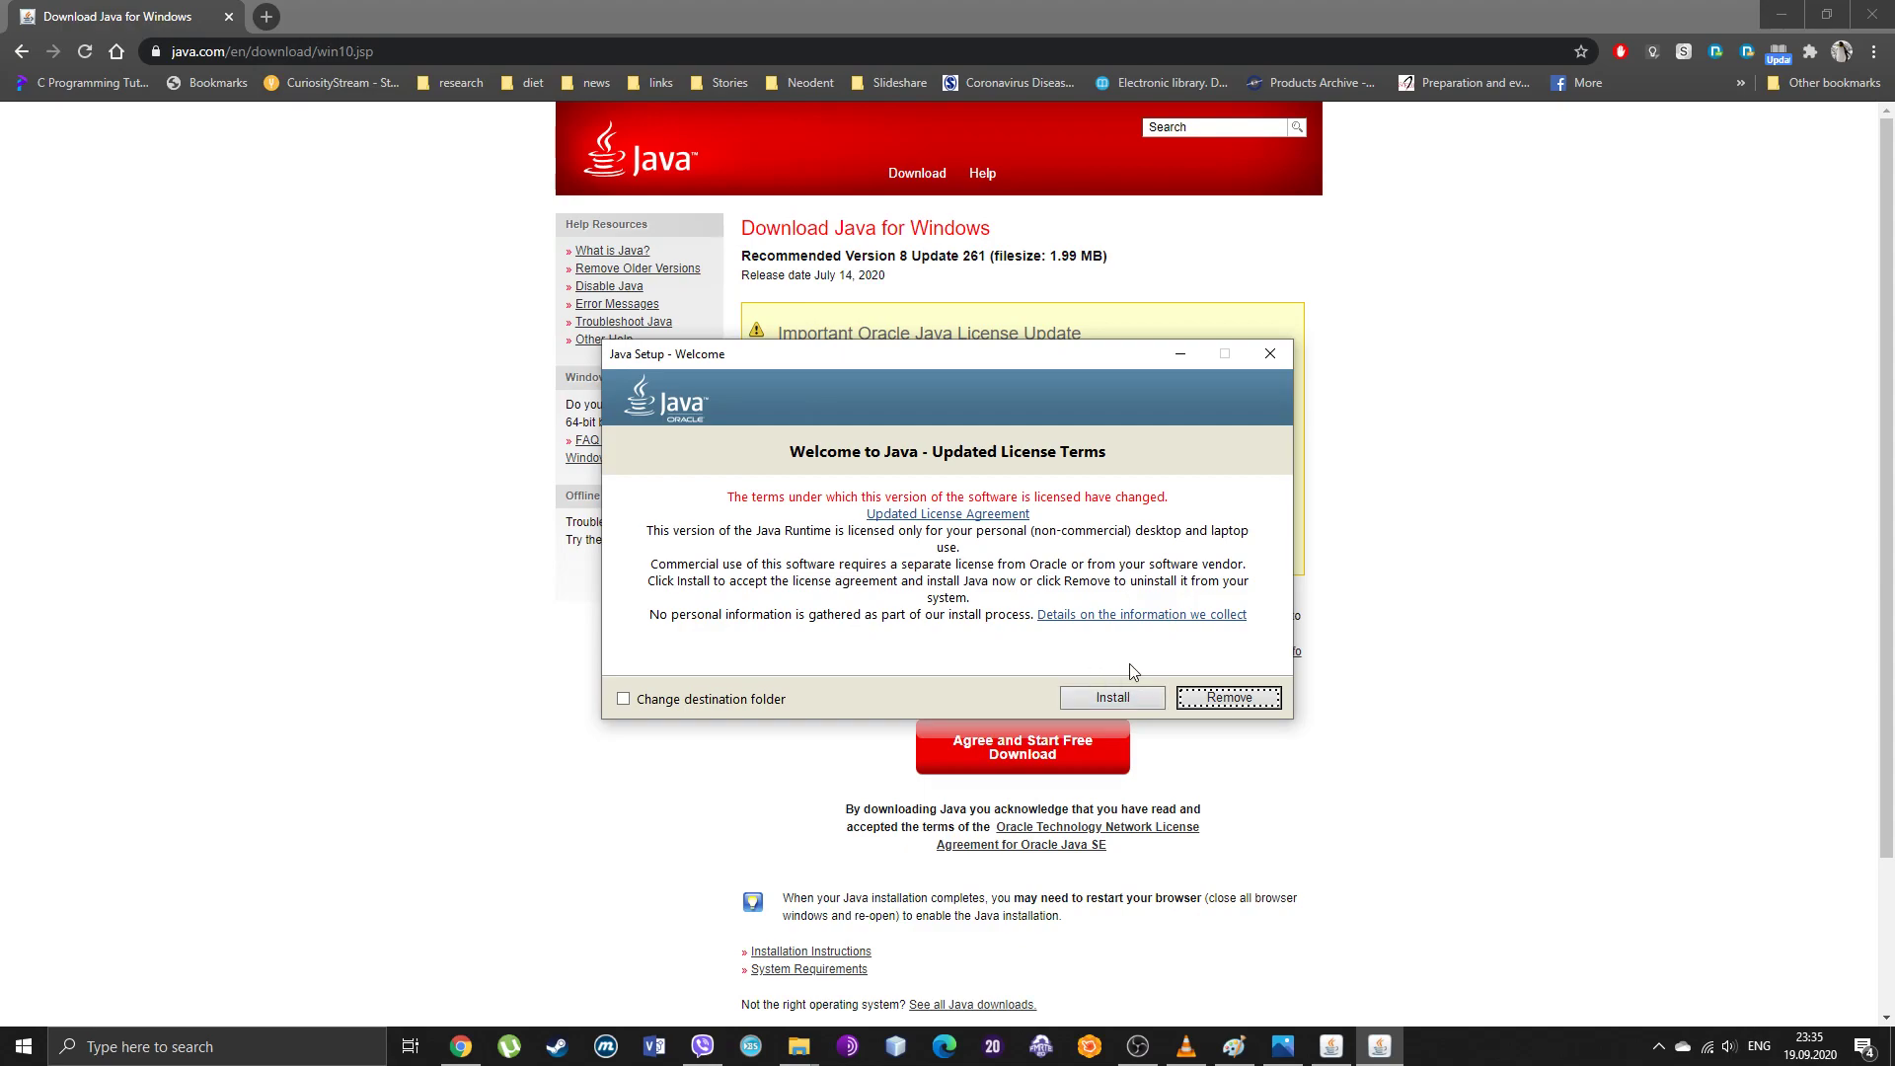
{"action": "left_click", "coordinate": [1240, 703]}
{"action": "left_click", "coordinate": [1780, 13]}
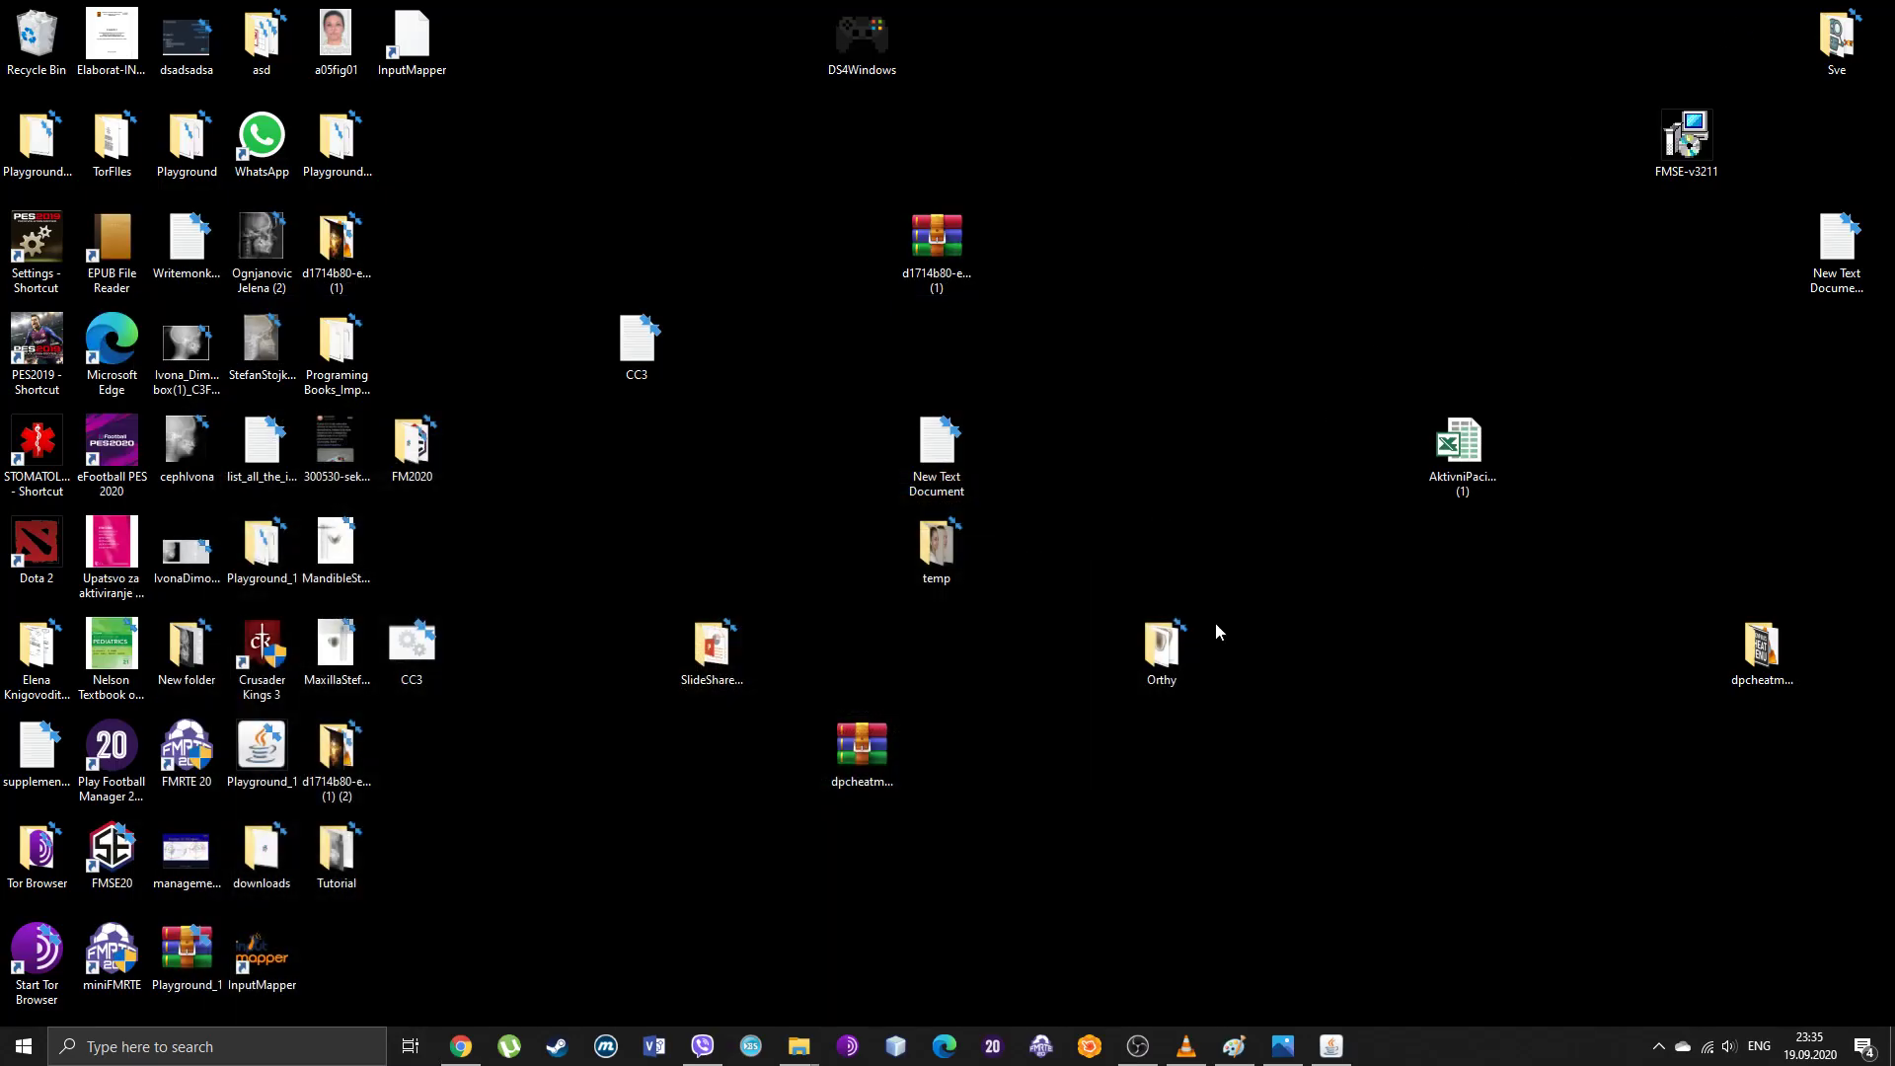
Step: Open the Orthy folder from the desktop and try to launch OrthyFramework_0_2
{"action": "double_click", "coordinate": [1186, 661]}
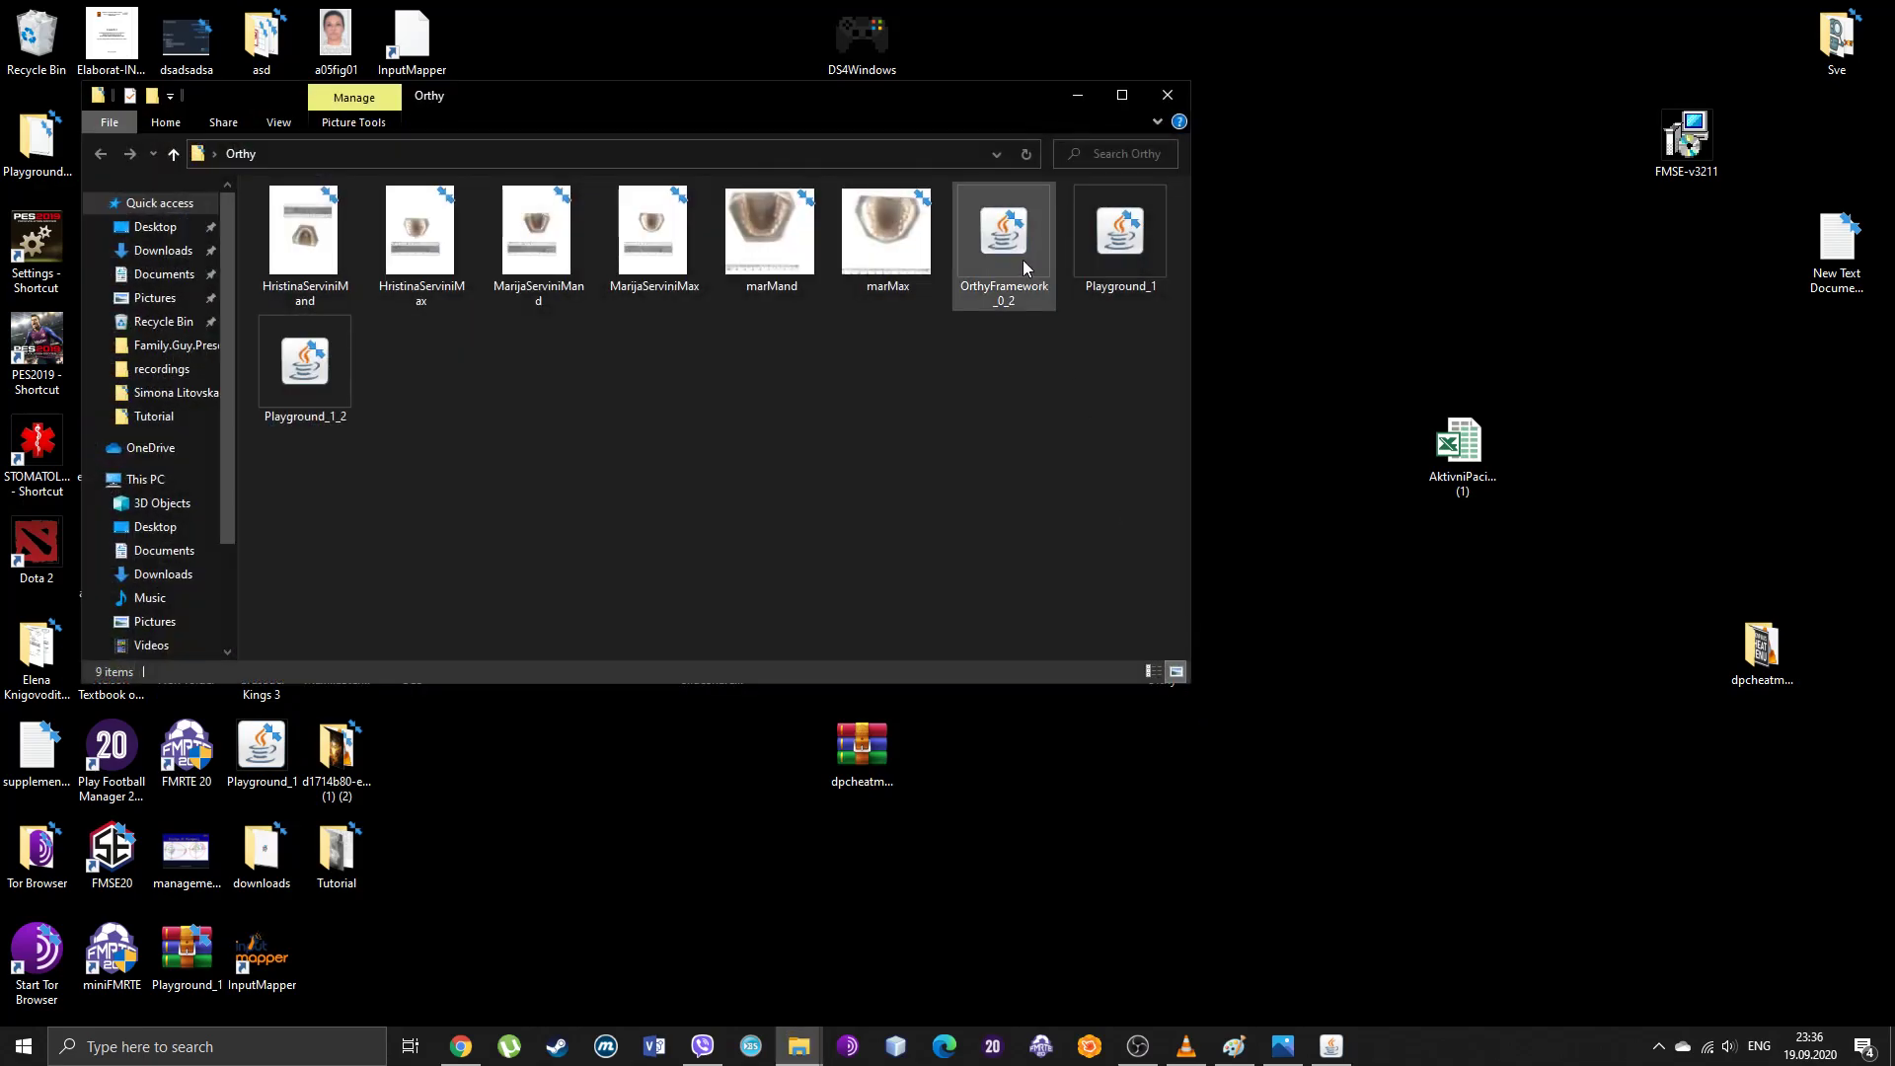
{"action": "double_click", "coordinate": [1023, 278]}
{"action": "right_click", "coordinate": [1027, 288]}
{"action": "left_click", "coordinate": [928, 411]}
{"action": "right_click", "coordinate": [998, 248]}
{"action": "left_click", "coordinate": [964, 415]}
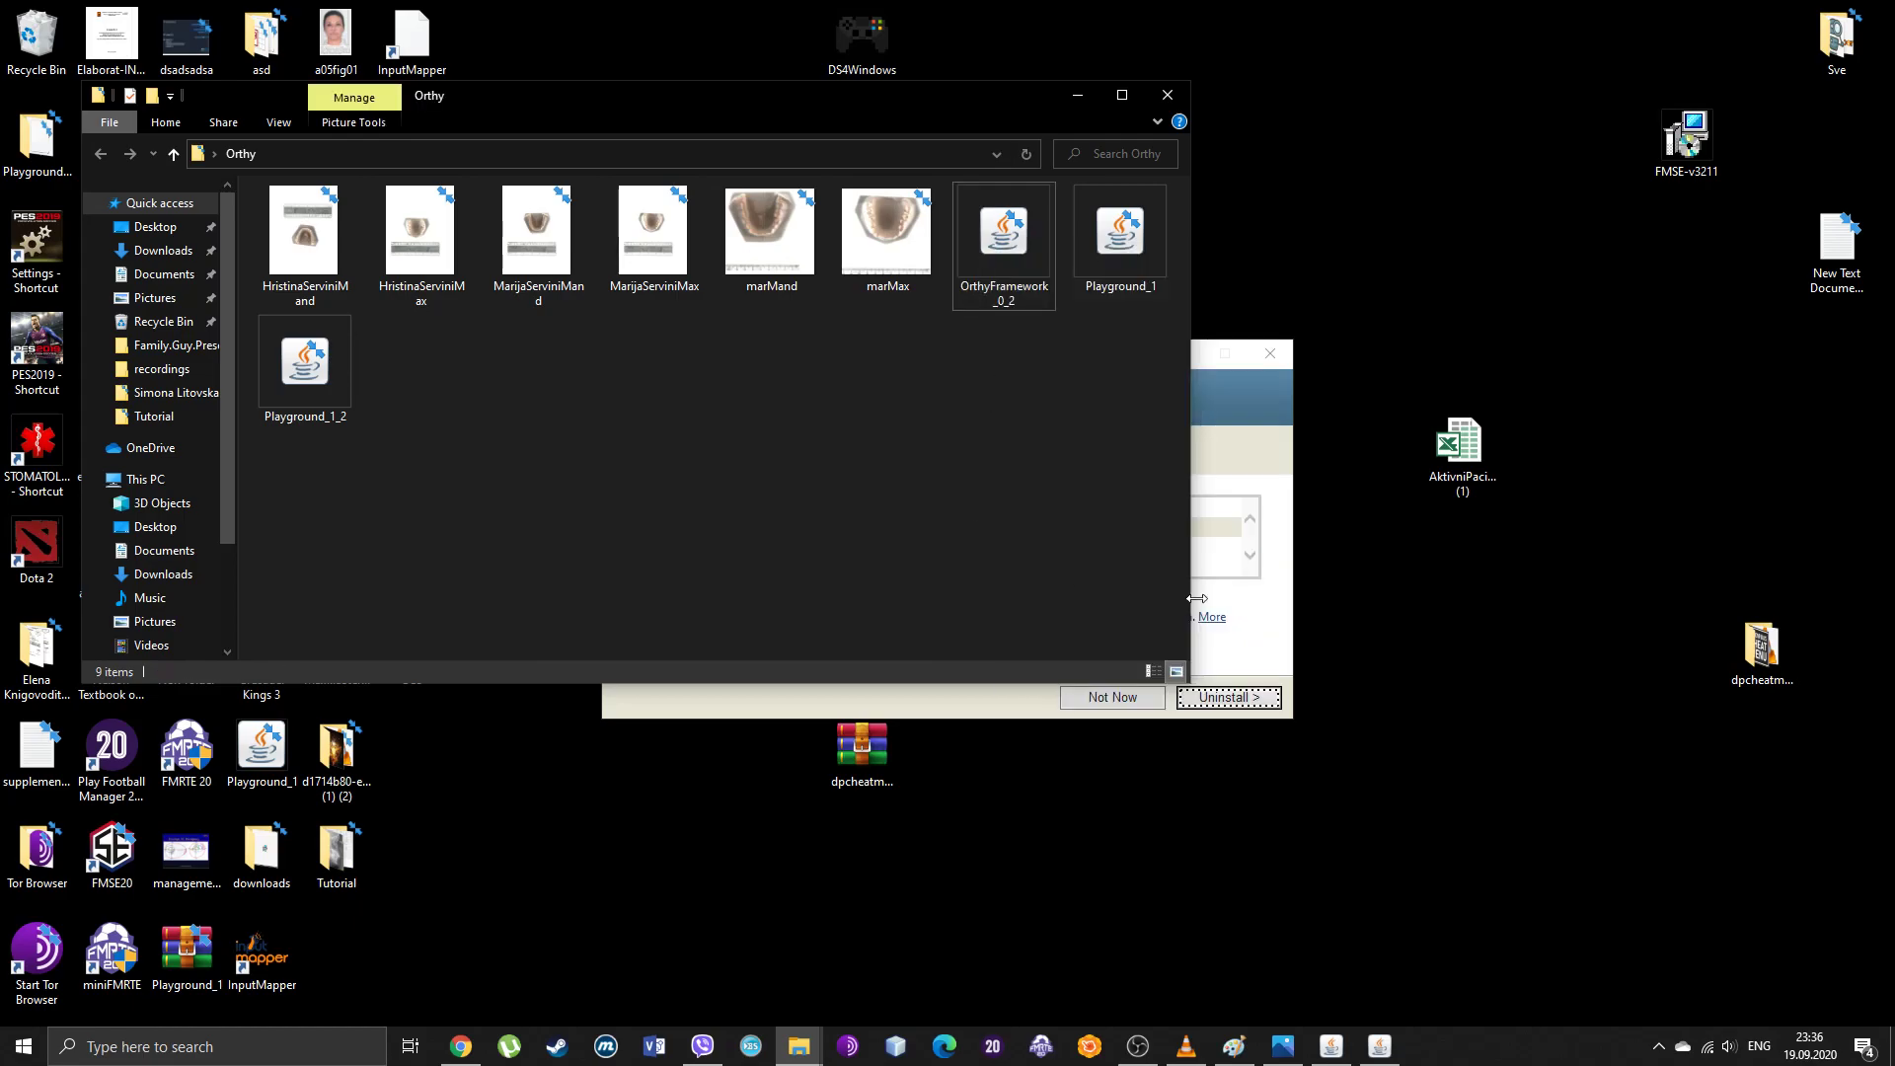
Step: Dismiss the Java Setup prompt about uninstalling out-of-date Java versions
{"action": "left_click", "coordinate": [1122, 699]}
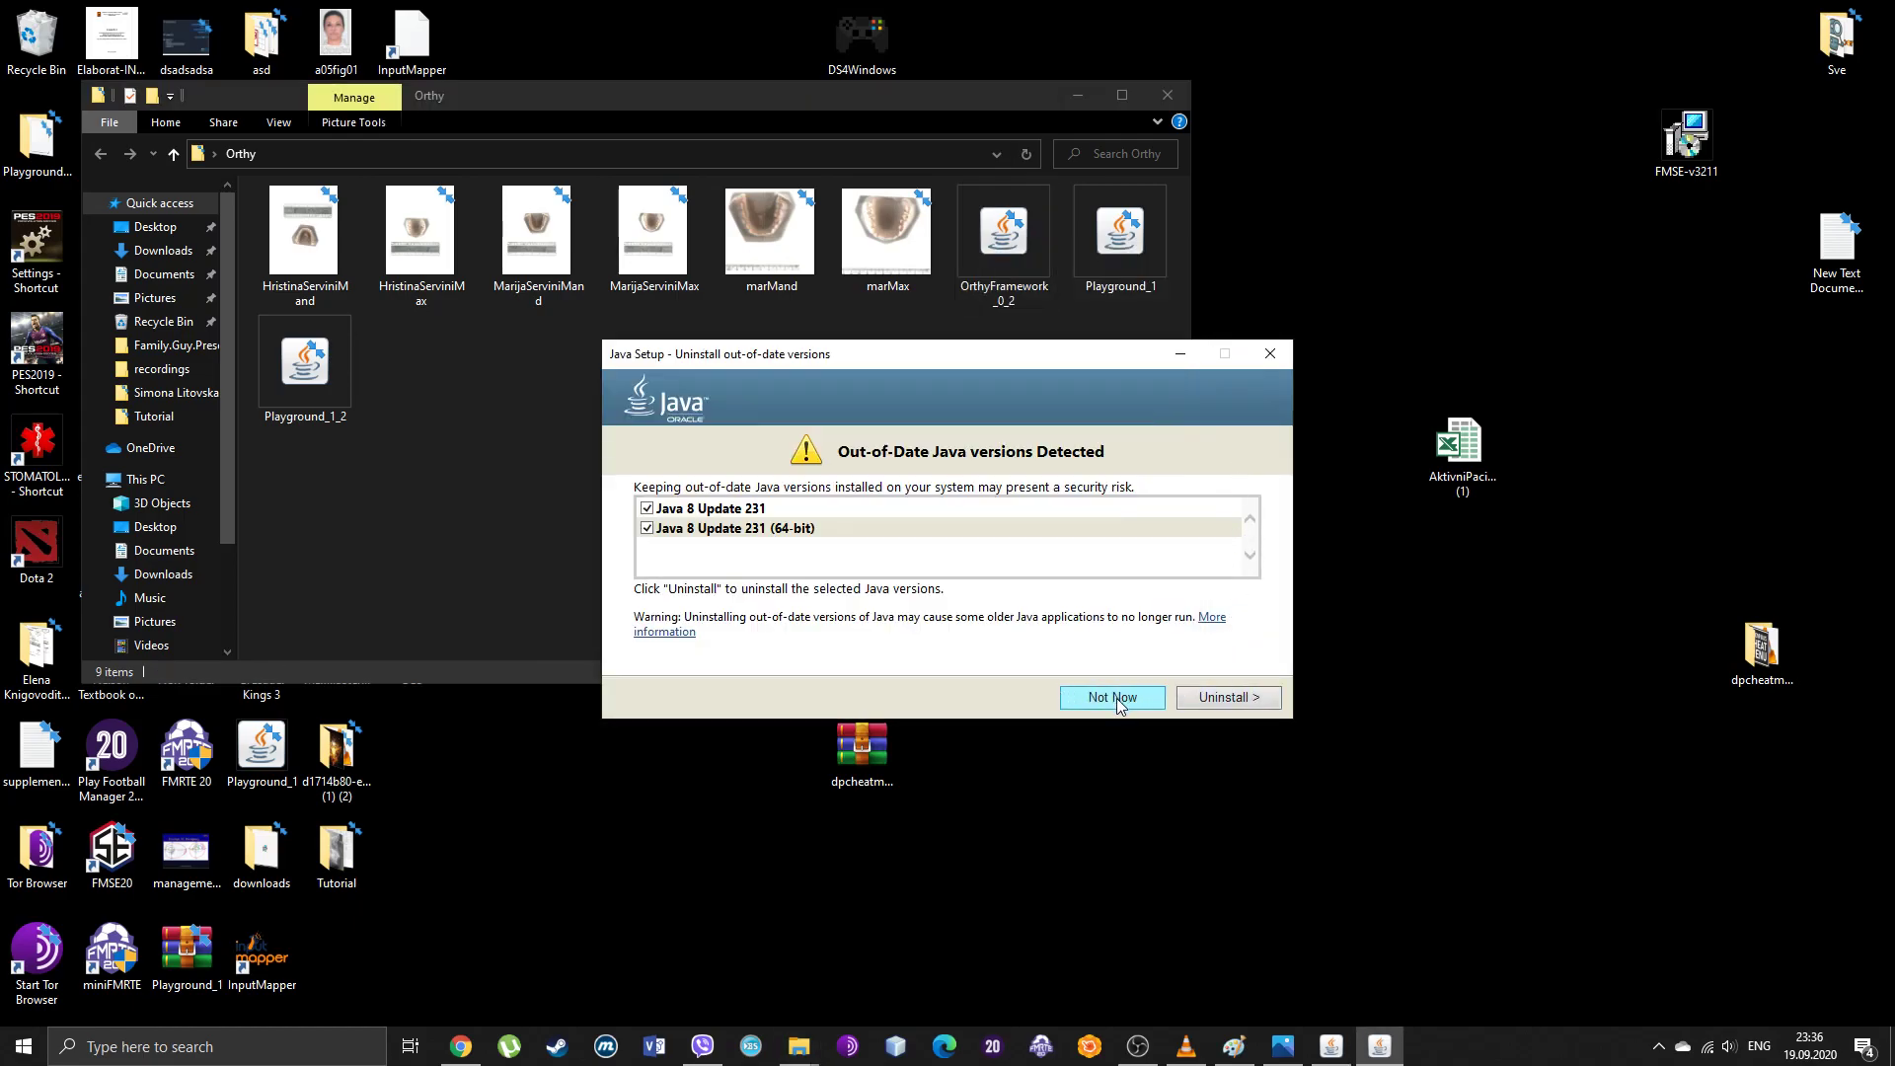
{"action": "left_click", "coordinate": [1202, 705]}
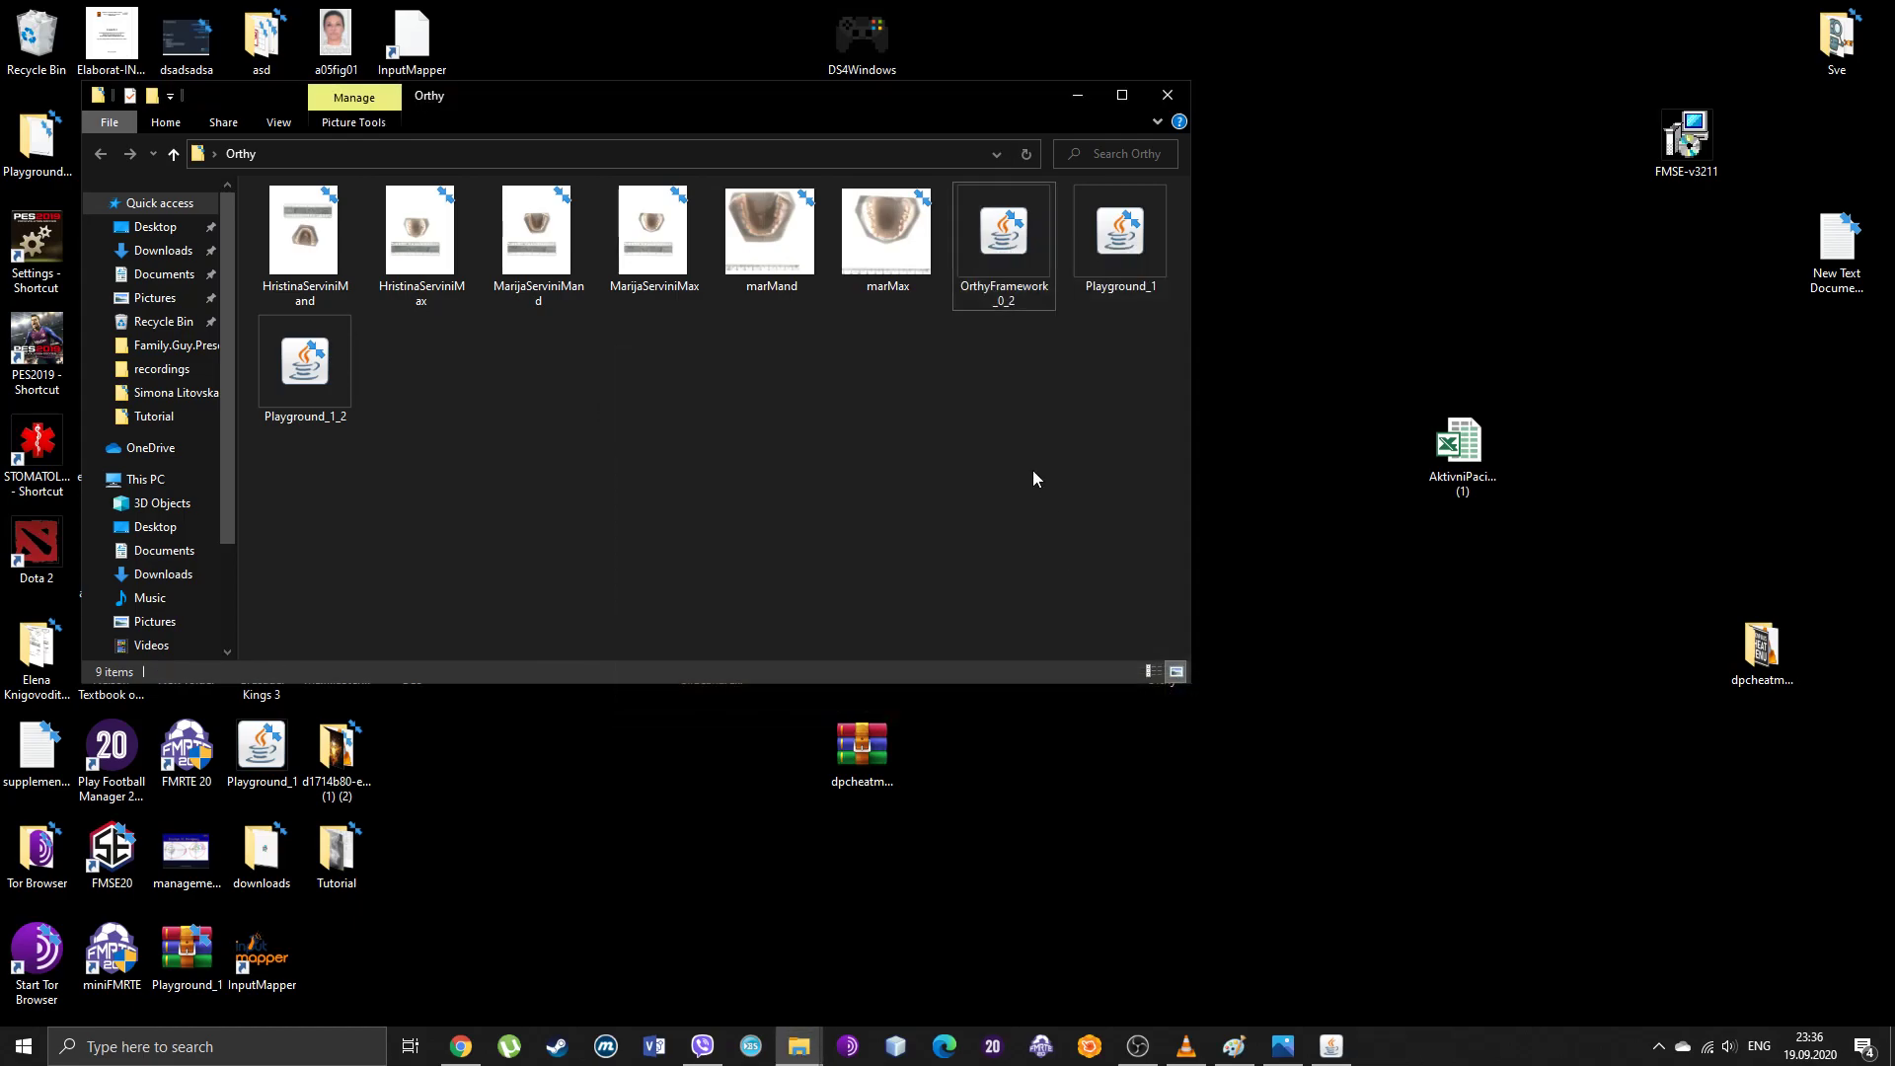
Step: Copy OrthyFramework_0_2 from the Orthy folder to the desktop and close the folder window
{"action": "right_click", "coordinate": [999, 270]}
{"action": "left_click", "coordinate": [930, 452]}
{"action": "left_click", "coordinate": [1035, 257]}
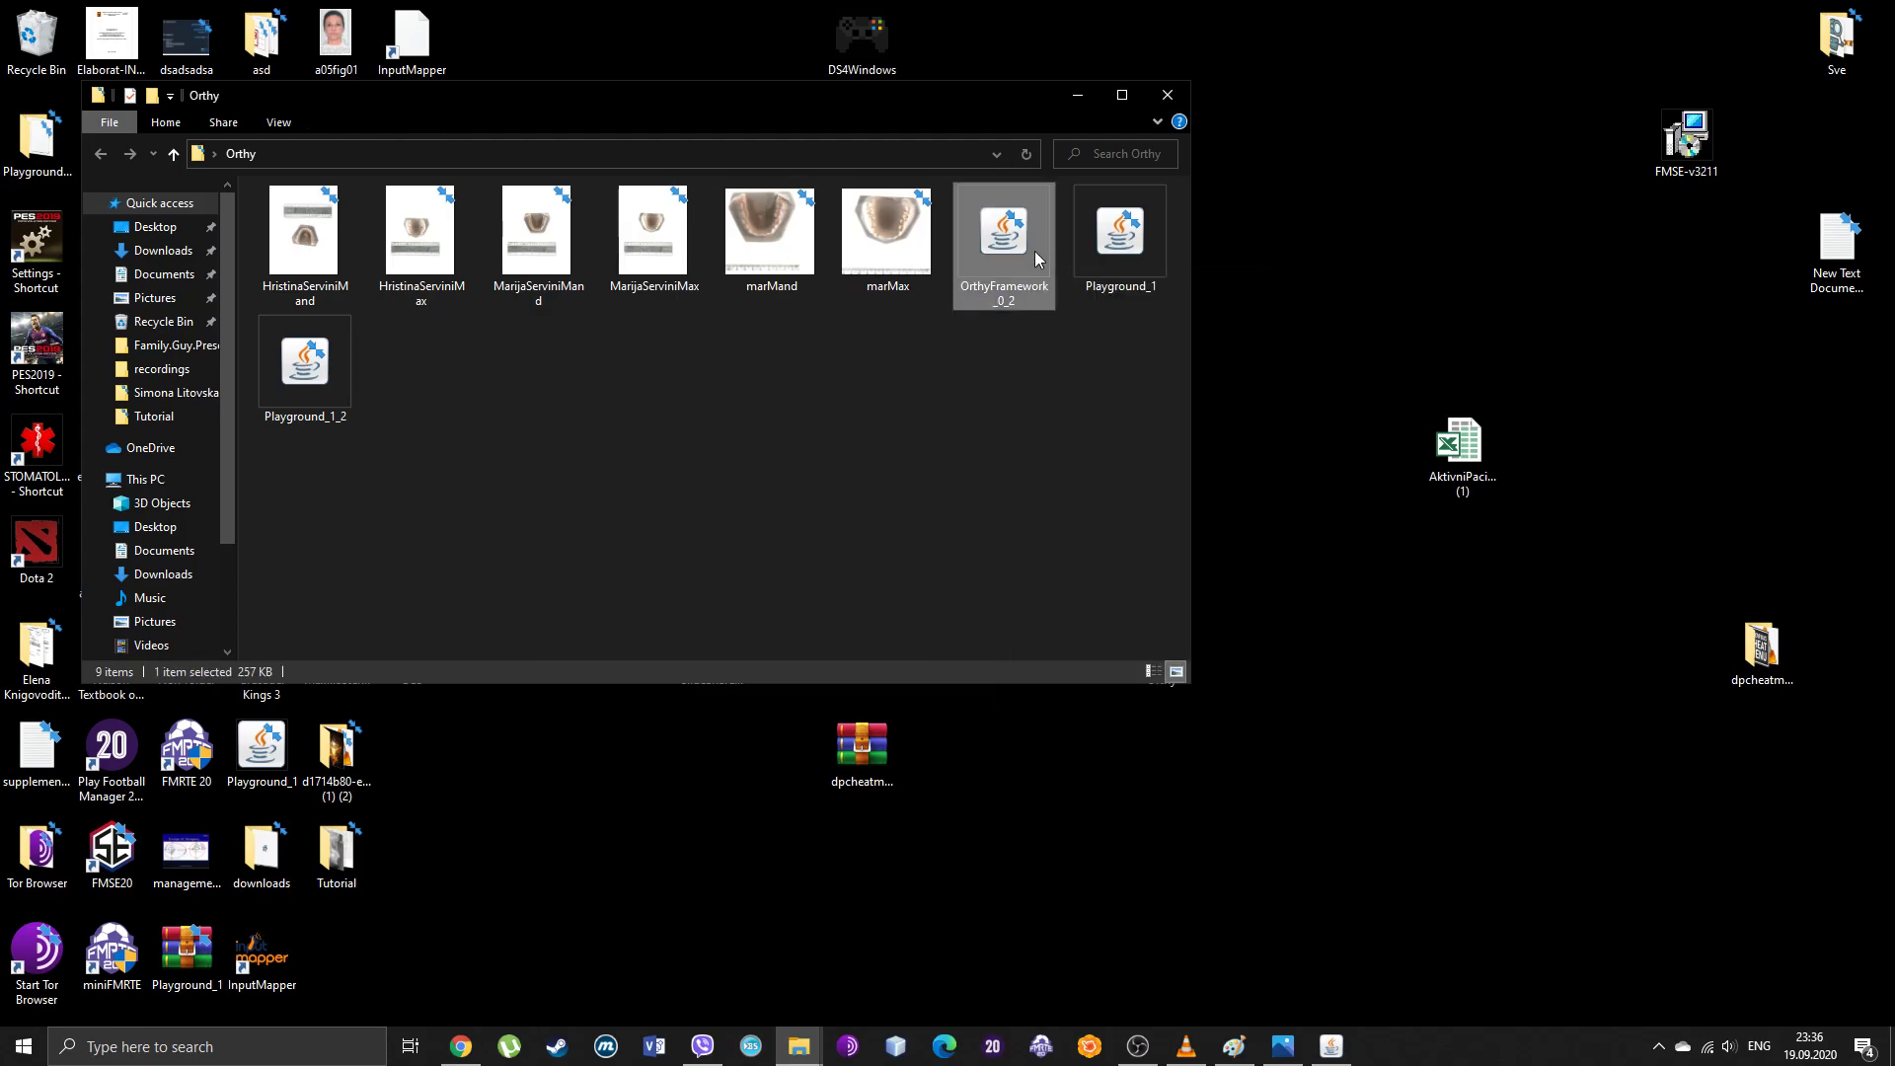
{"action": "right_click", "coordinate": [989, 248]}
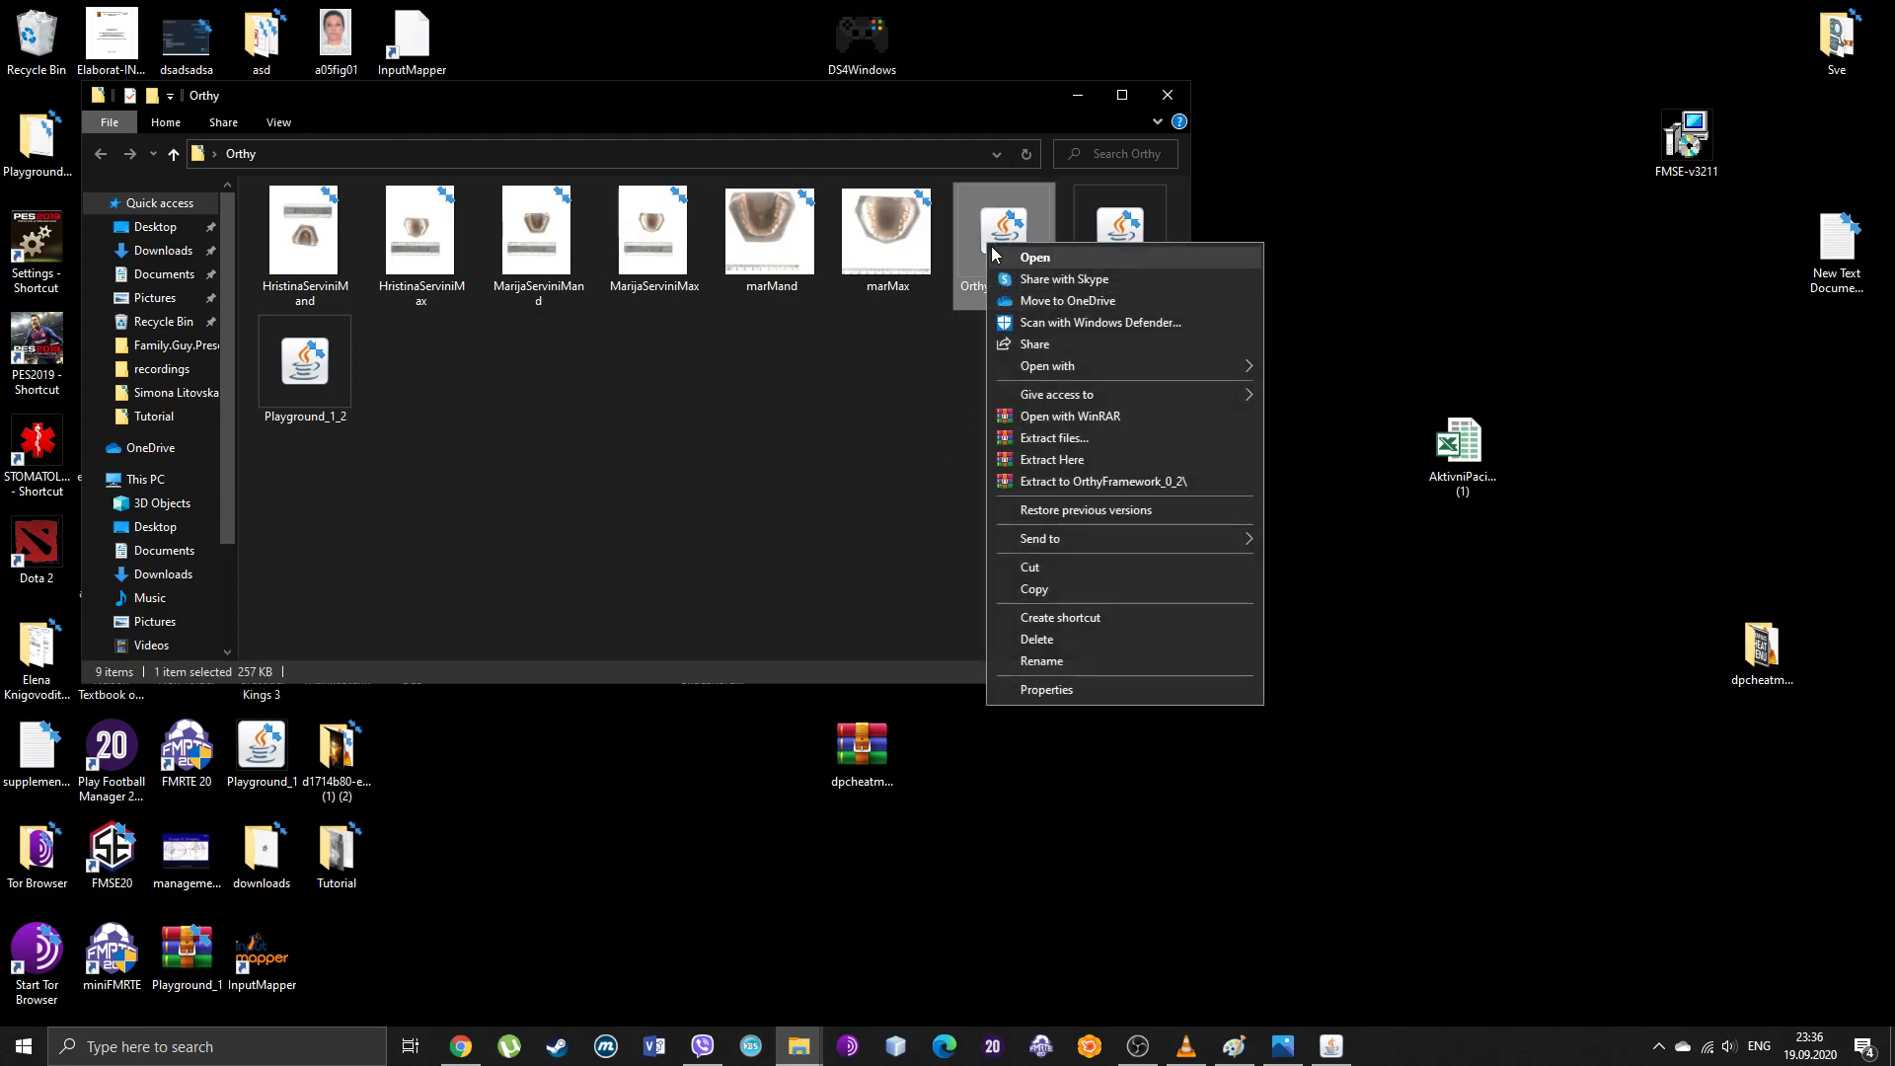
{"action": "left_click", "coordinate": [1080, 588]}
{"action": "right_click", "coordinate": [1186, 728]}
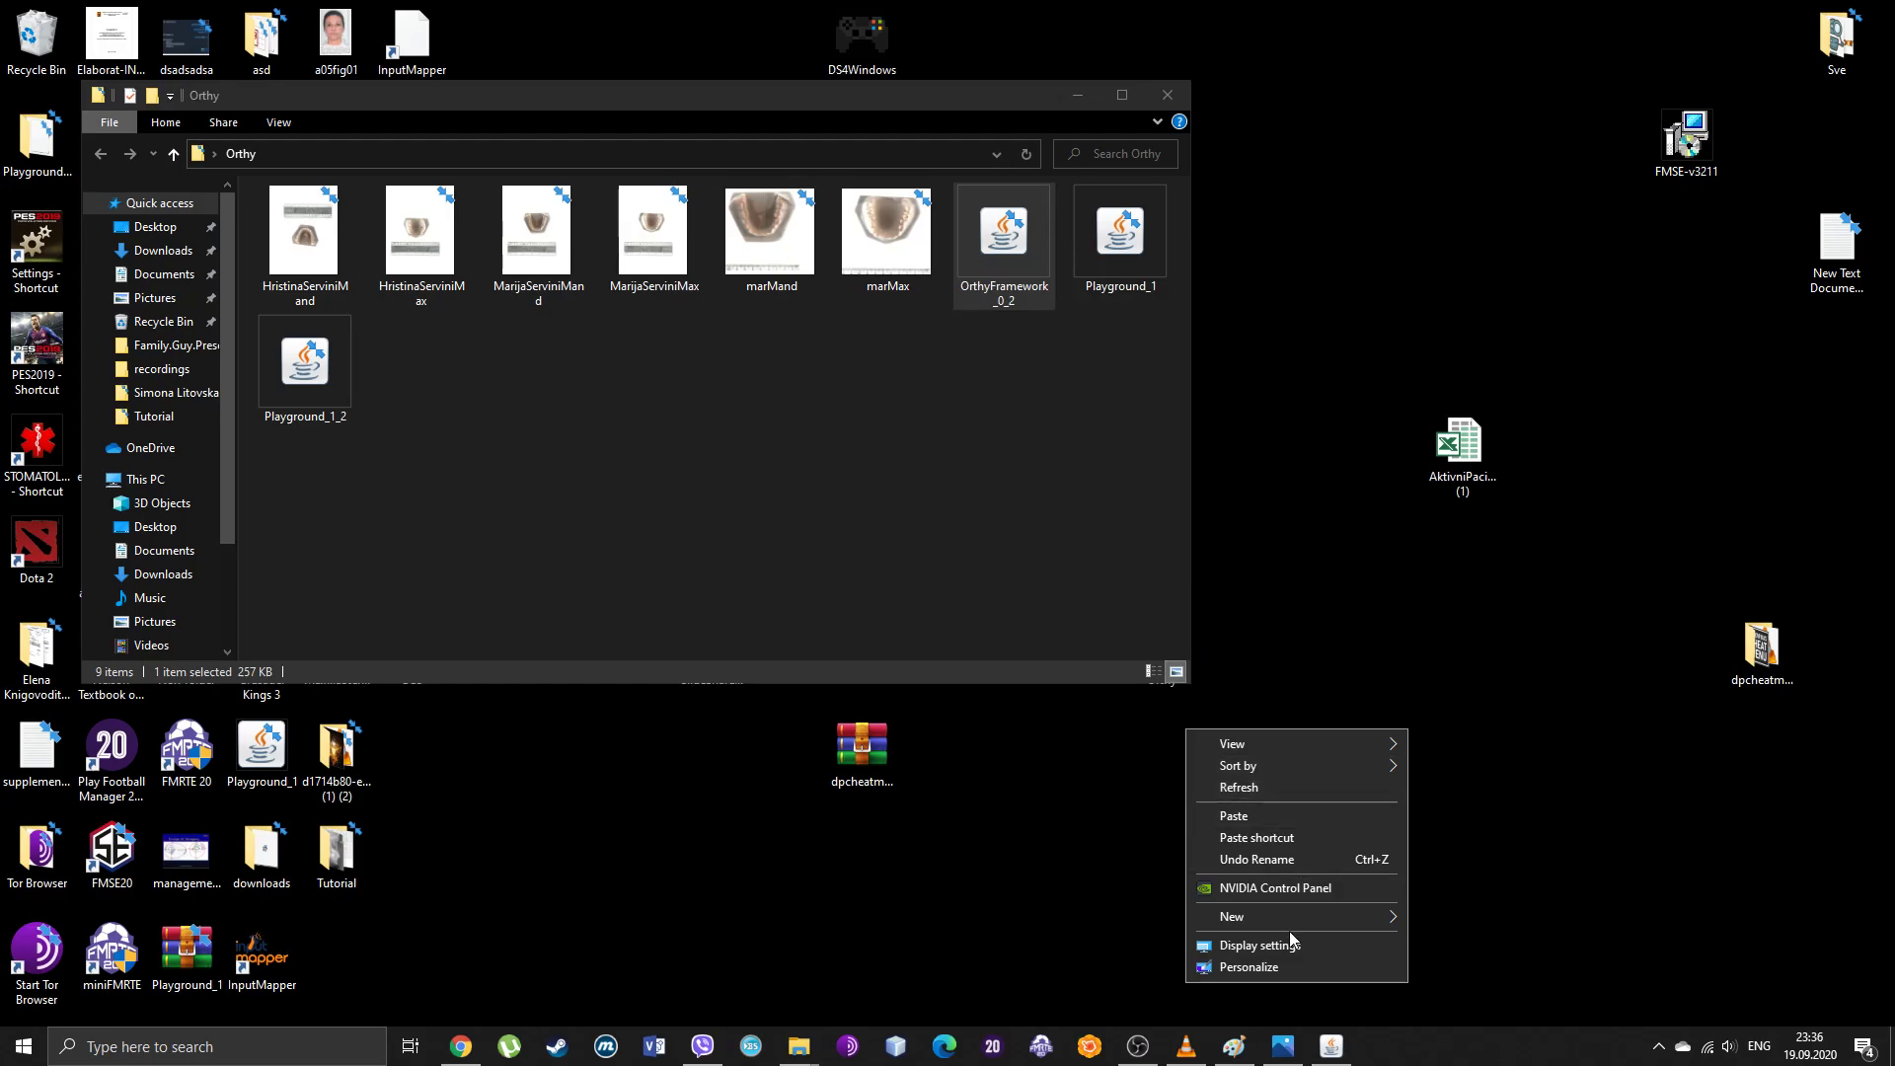
{"action": "left_click", "coordinate": [1270, 819]}
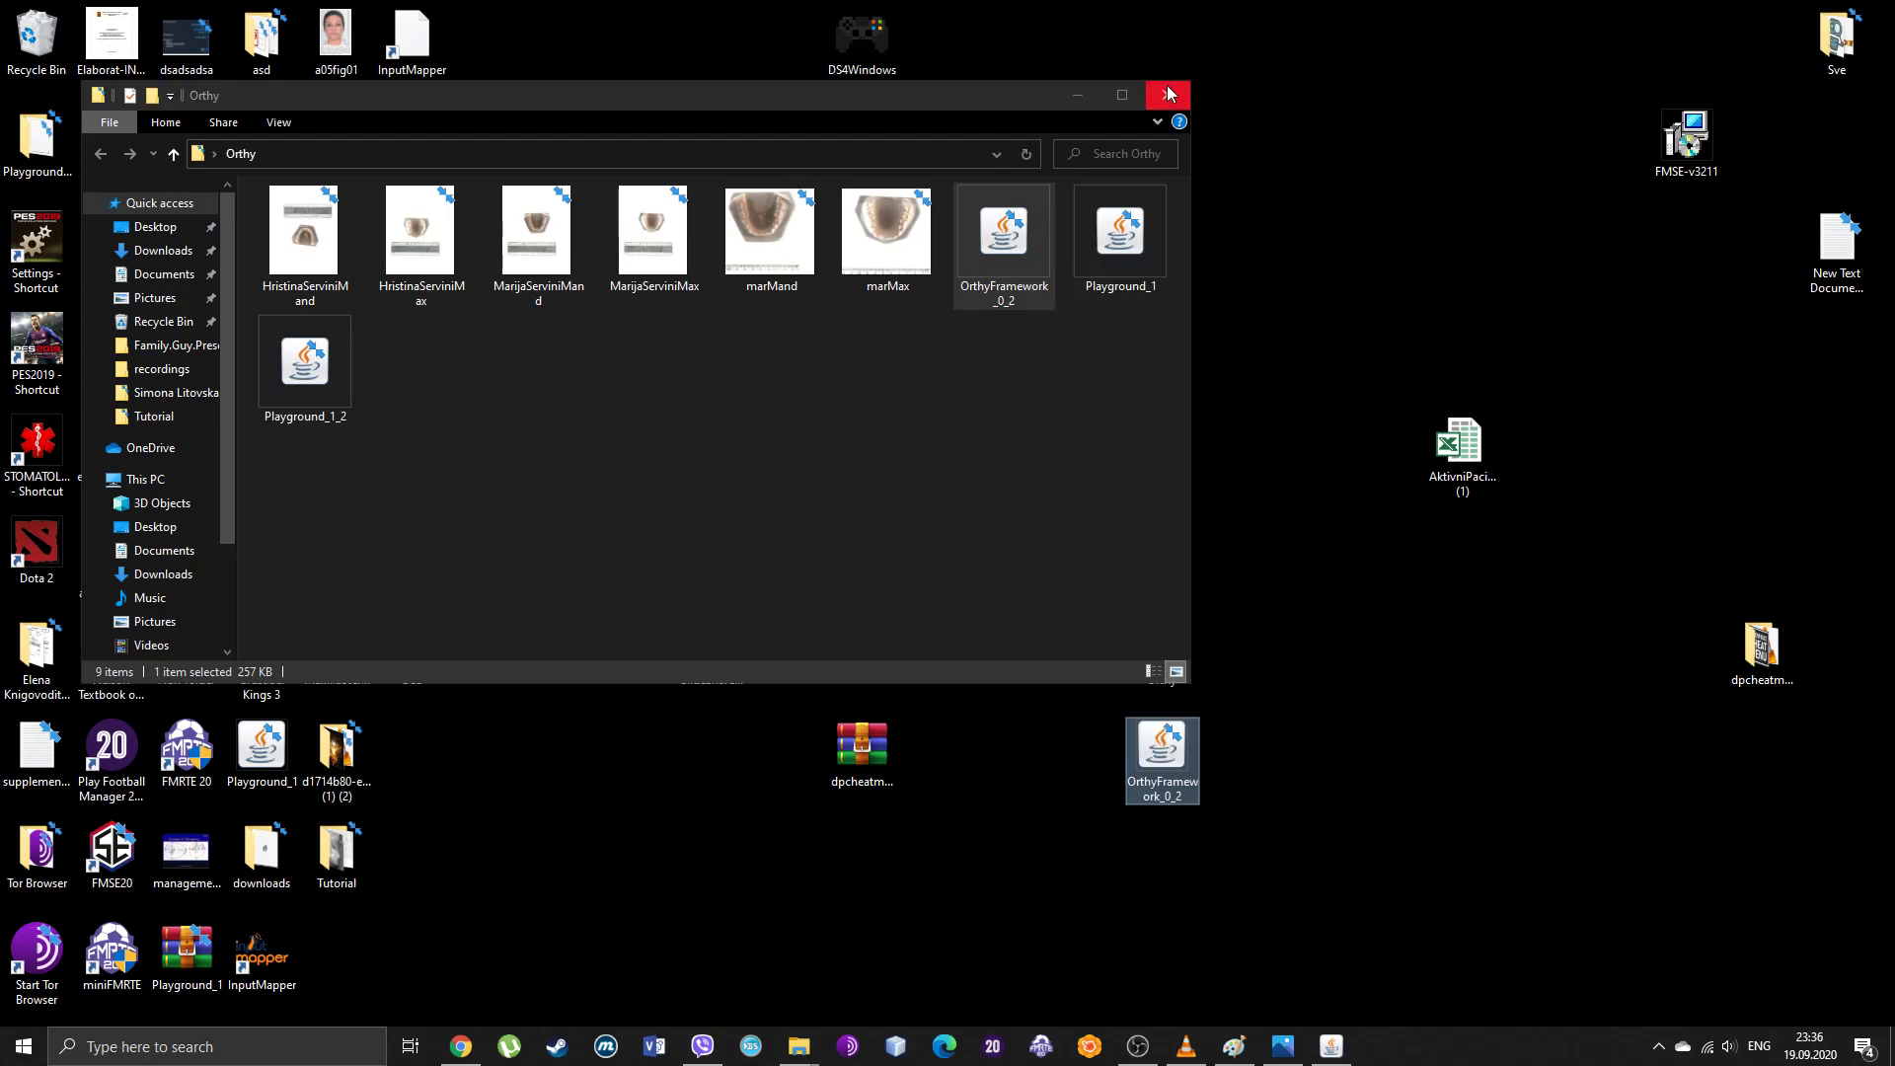
{"action": "left_click", "coordinate": [1167, 94]}
Step: Rename the desktop copy of OrthyFramework_0_2 as Orthy
{"action": "right_click", "coordinate": [1153, 801]}
{"action": "left_click", "coordinate": [1236, 709]}
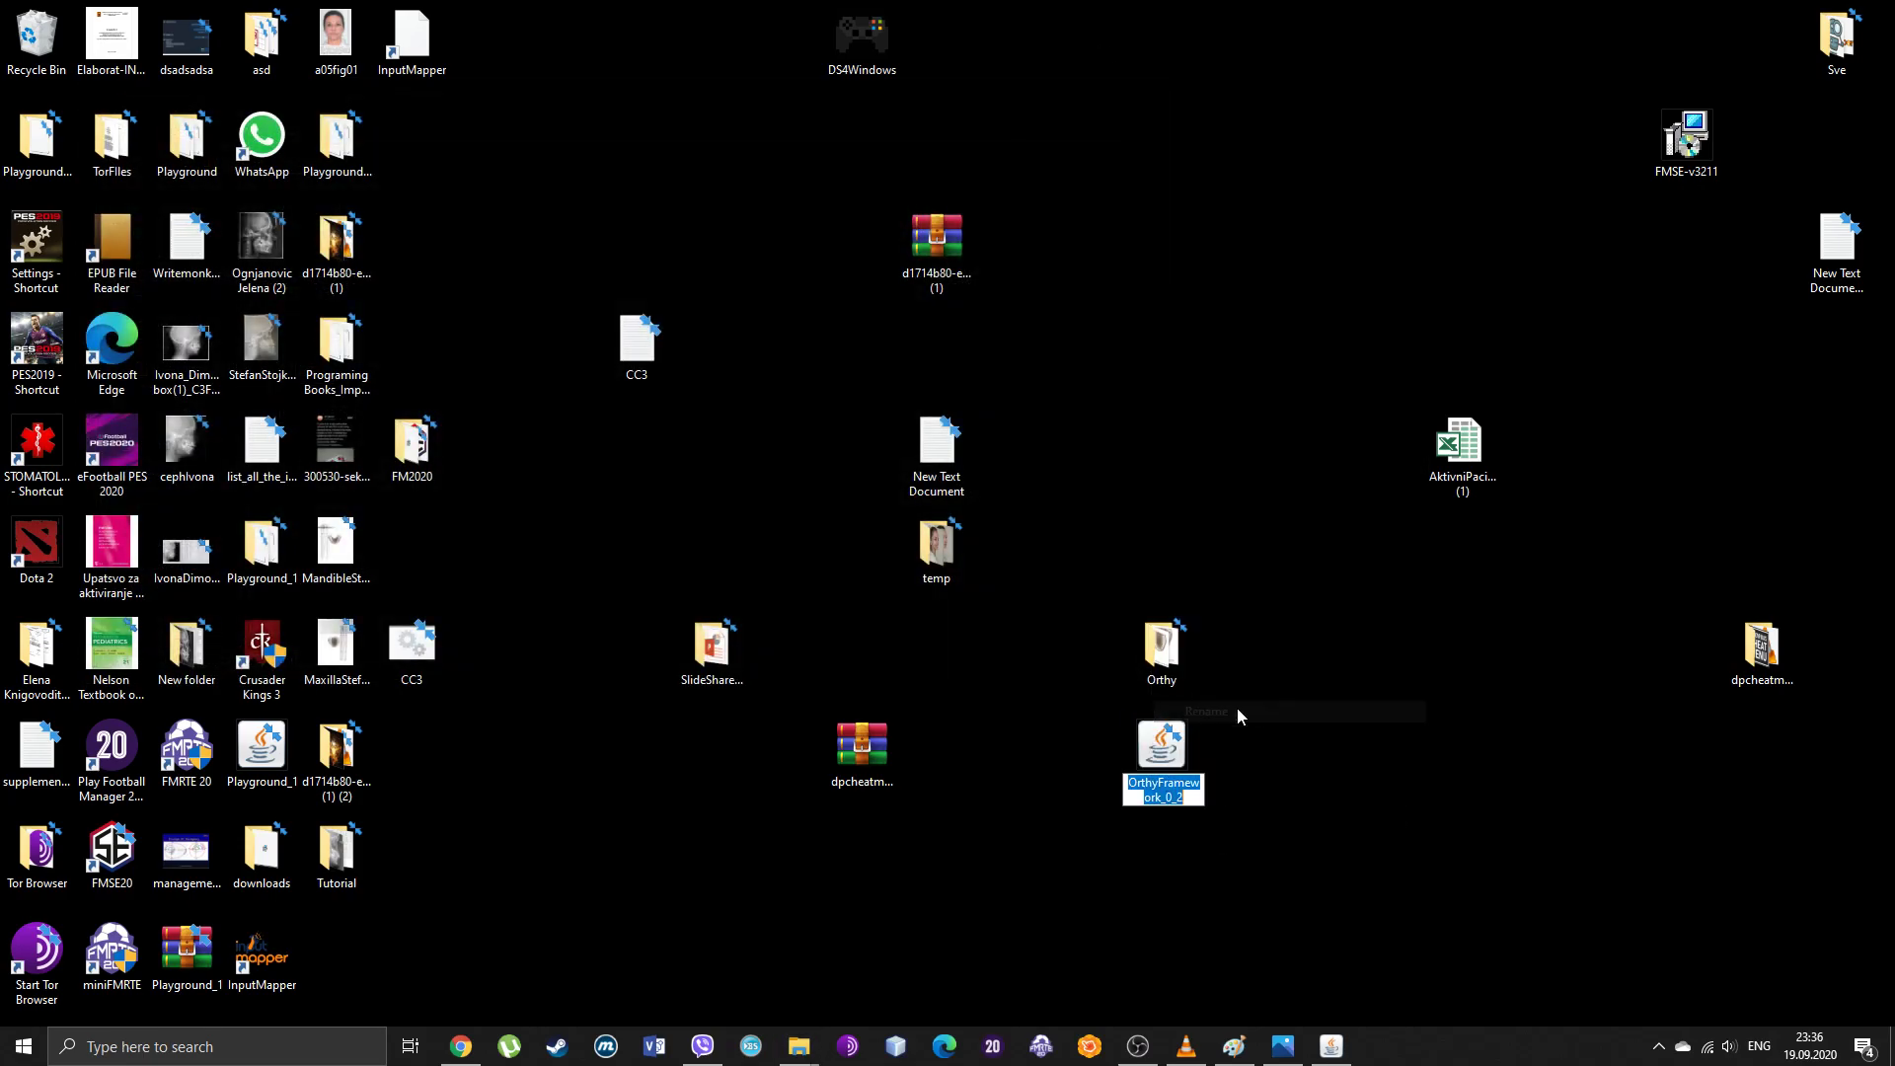
{"action": "type", "text": "Orthy"}
{"action": "key", "text": "Return"}
Step: Move the Orthy Java file up to the empty desktop area beside the d1714b80-e... (1) archive
{"action": "right_click", "coordinate": [1152, 753]}
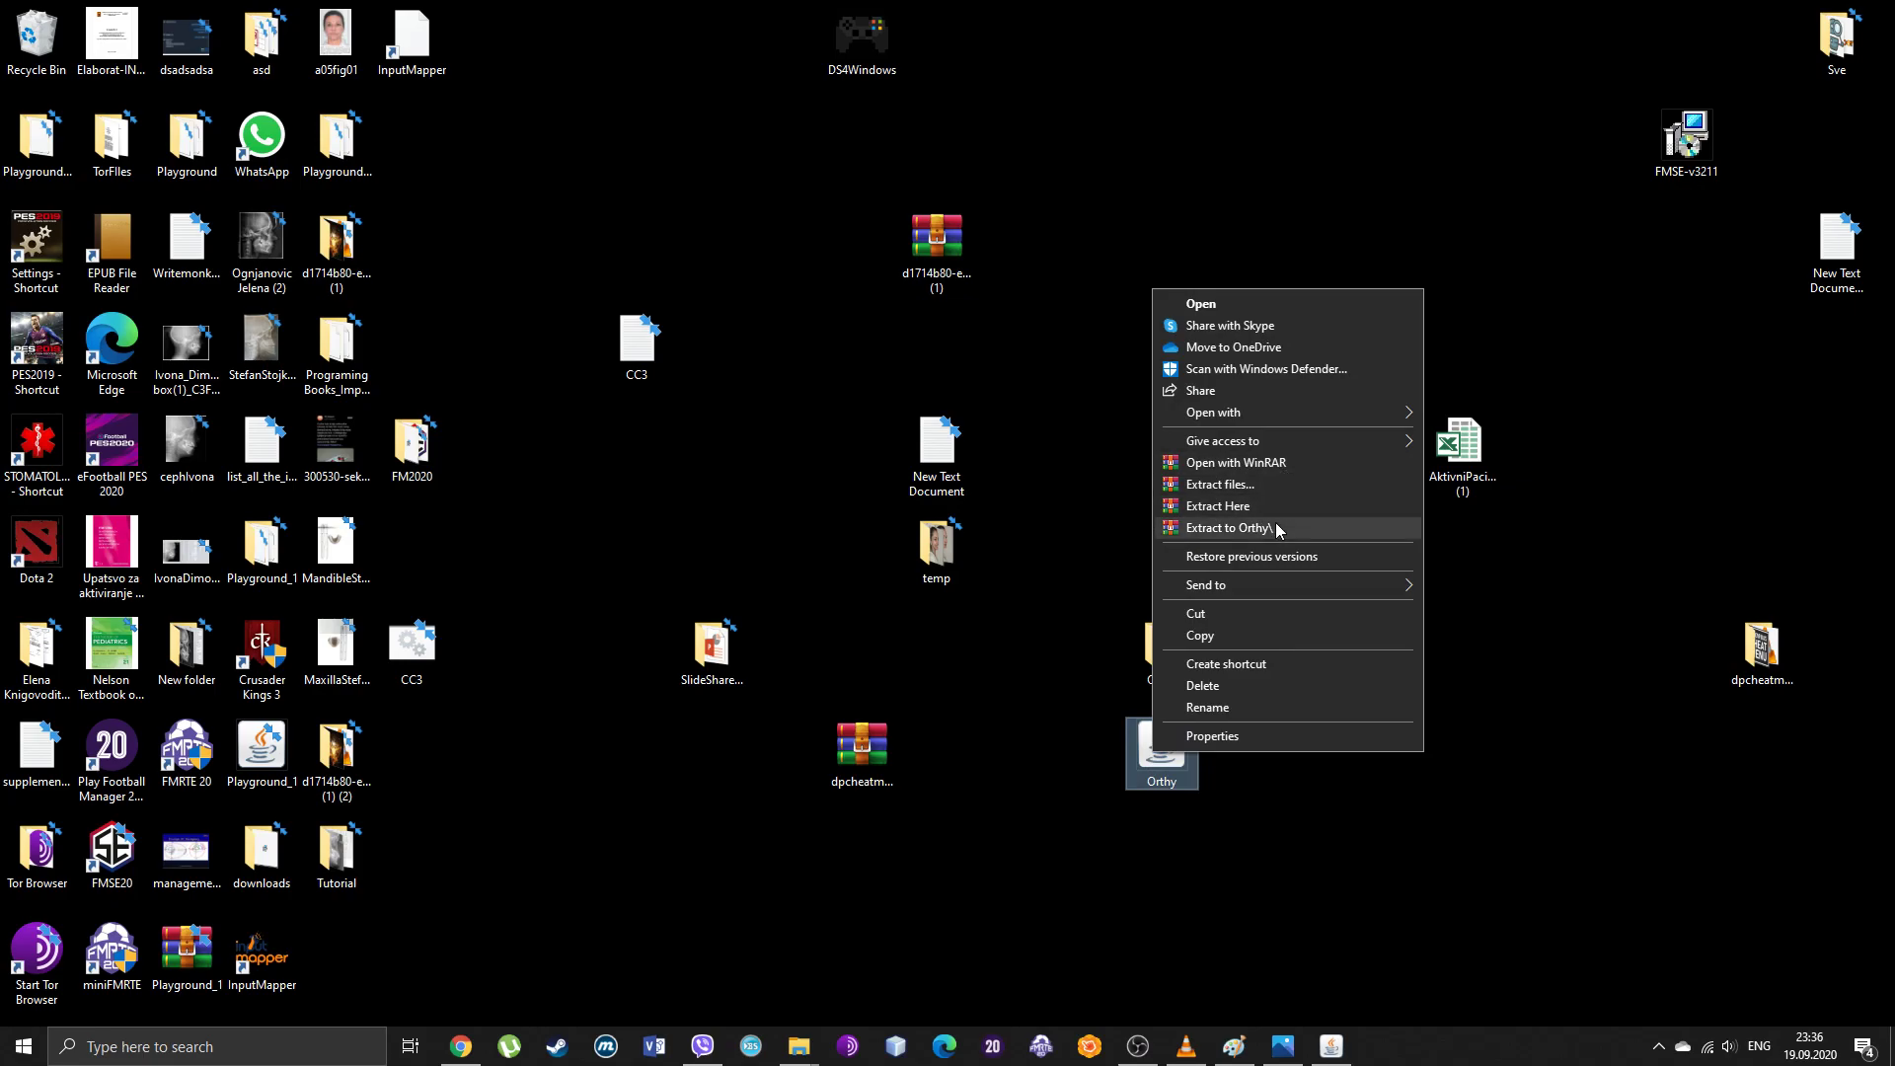
{"action": "left_click", "coordinate": [1354, 528]}
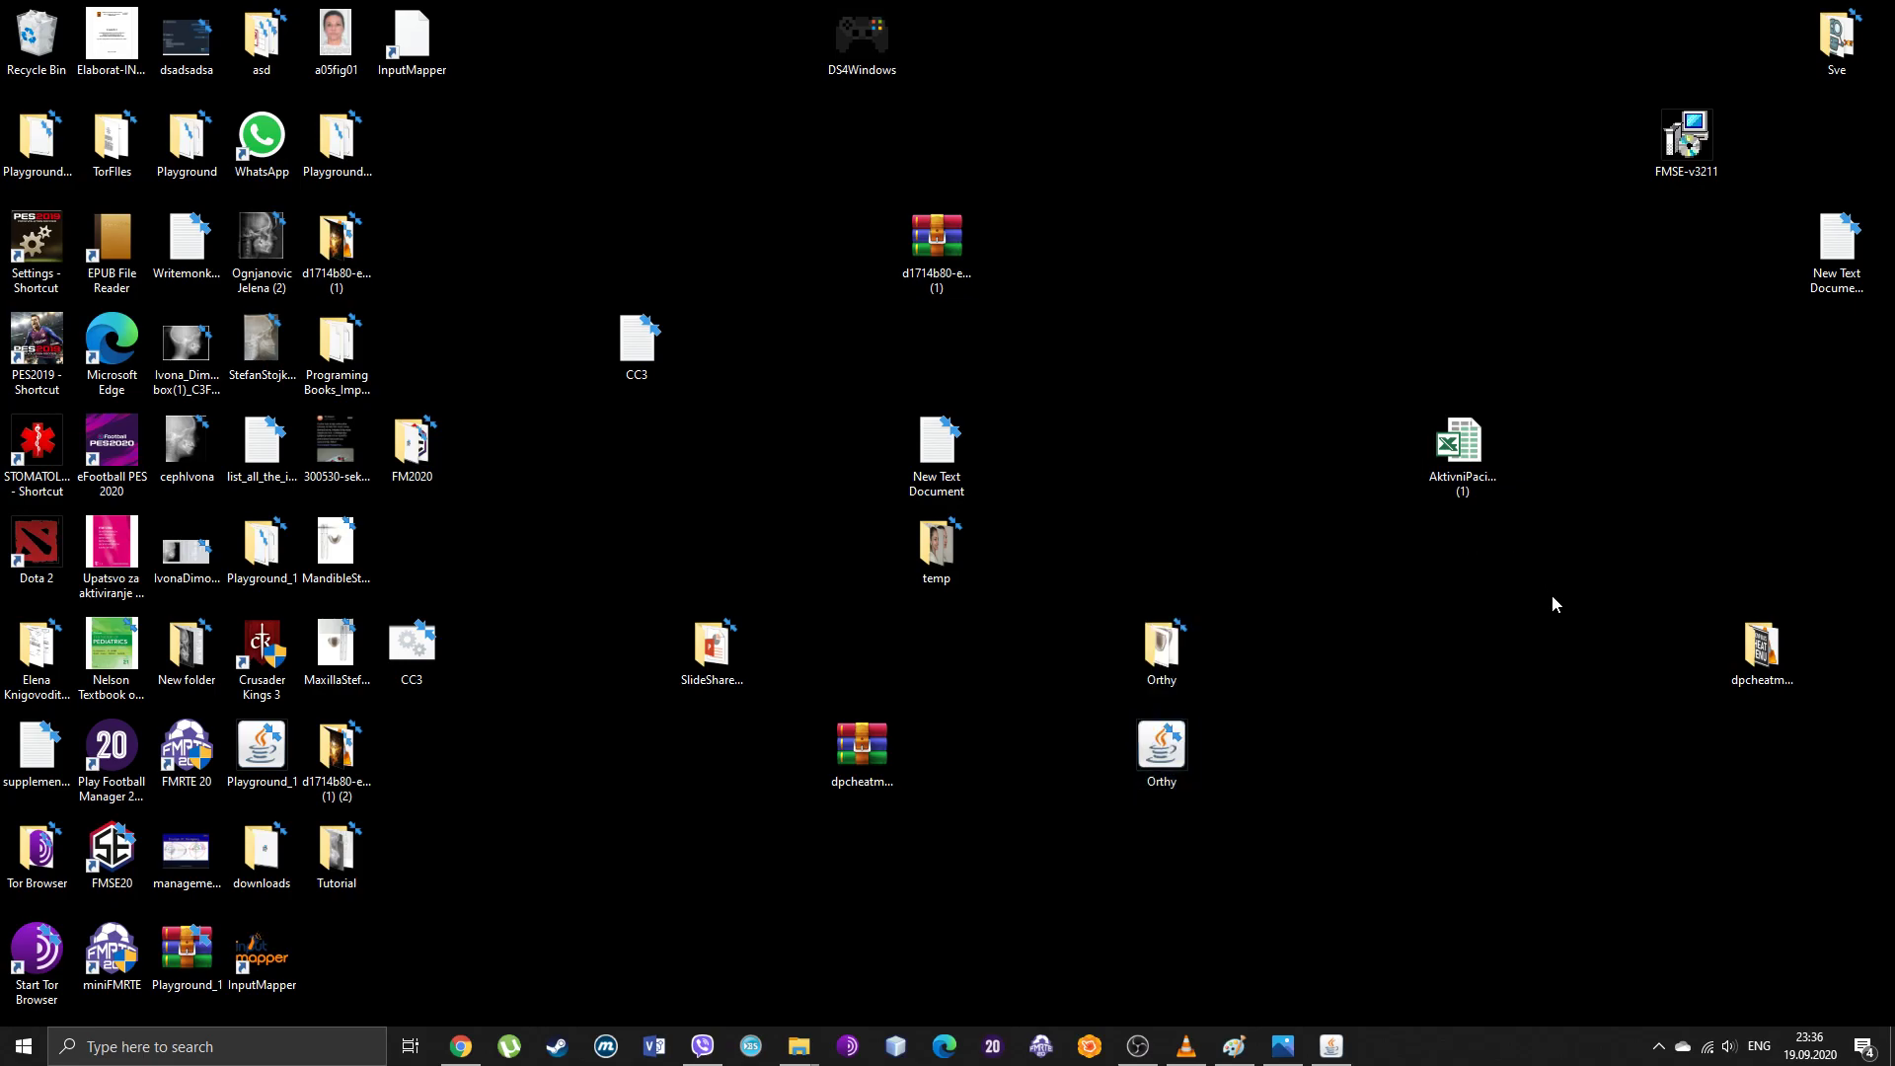
{"action": "left_click_drag", "start_coordinate": [1183, 735], "coordinate": [1260, 222]}
{"action": "left_click_drag", "start_coordinate": [1123, 284], "coordinate": [1434, 152]}
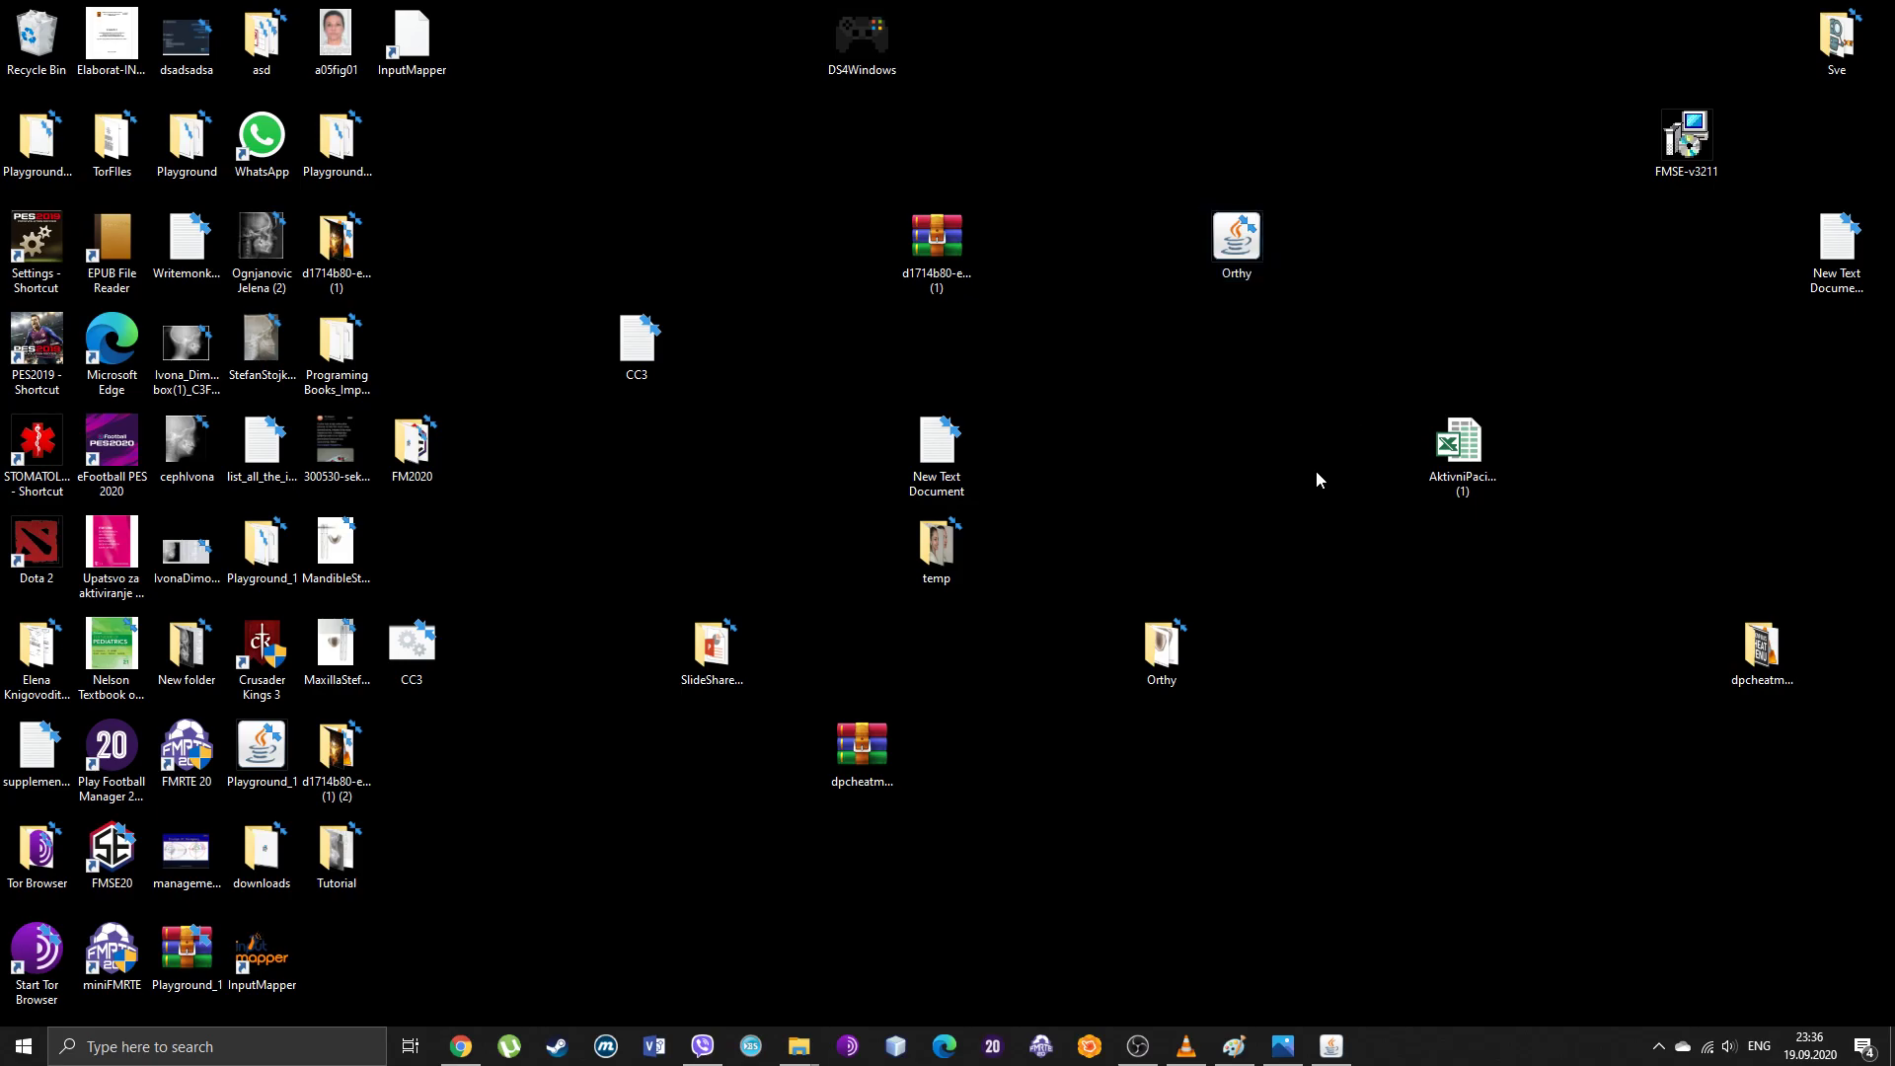
Step: Launch Orthy from its desktop file and look through the landmark list of the Cephalometric X-Ray module before closing the program
{"action": "double_click", "coordinate": [1246, 242]}
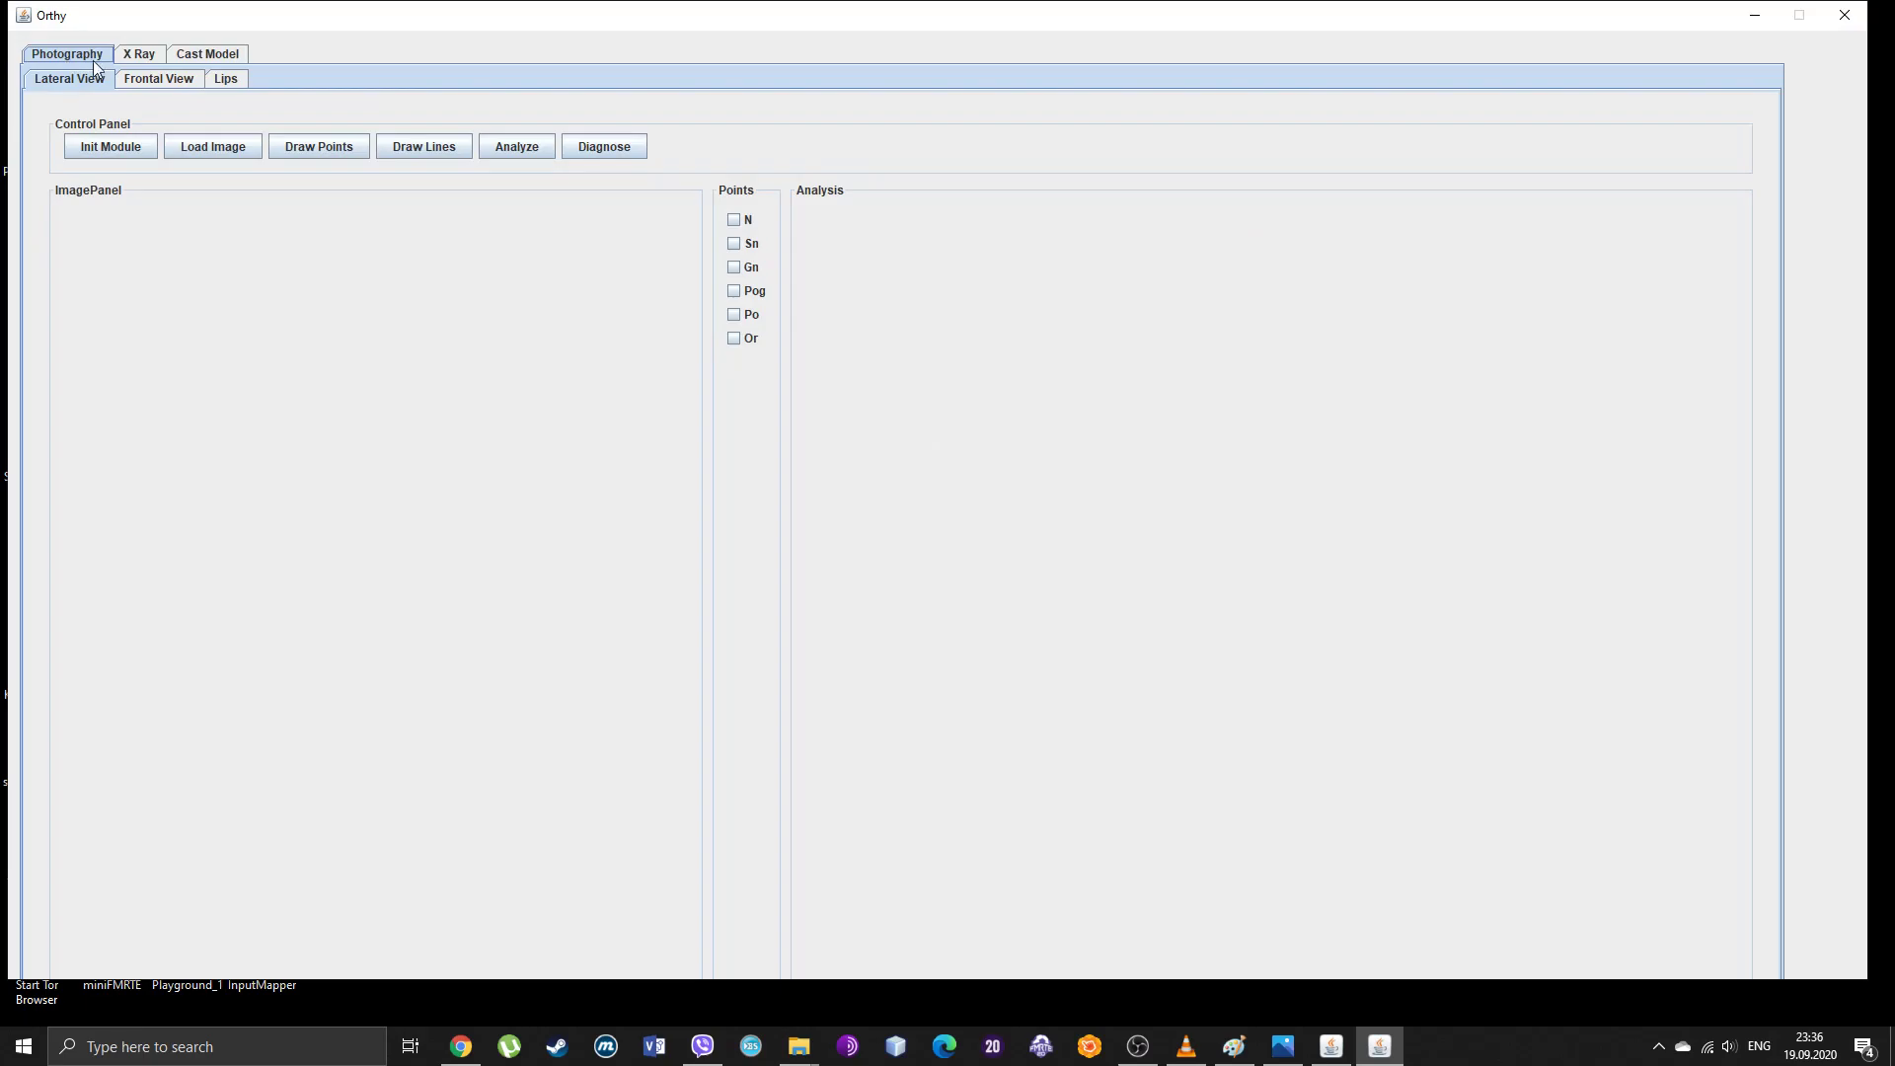
{"action": "left_click", "coordinate": [132, 57]}
{"action": "left_click", "coordinate": [183, 83]}
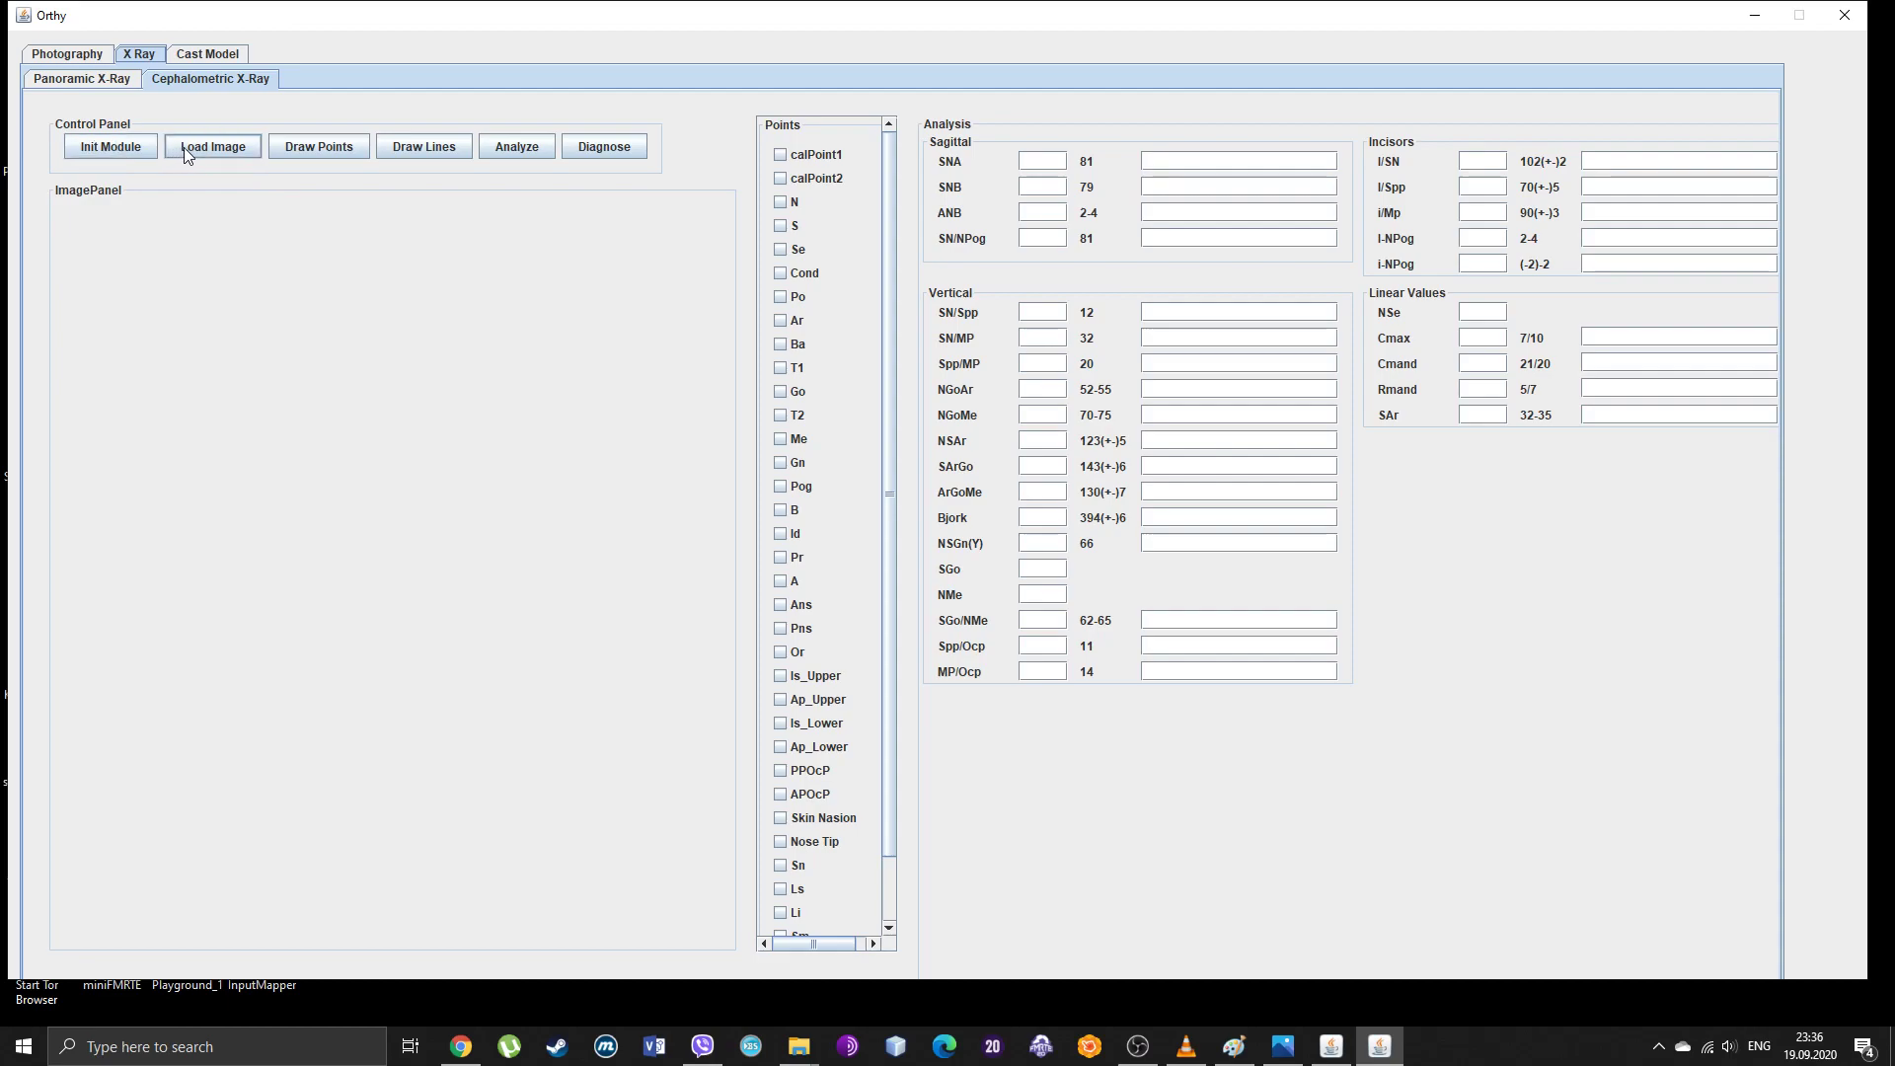
{"action": "scroll", "coordinate": [881, 258], "scroll_direction": "down", "scroll_amount": 1}
{"action": "scroll", "coordinate": [886, 266], "scroll_direction": "down", "scroll_amount": 1}
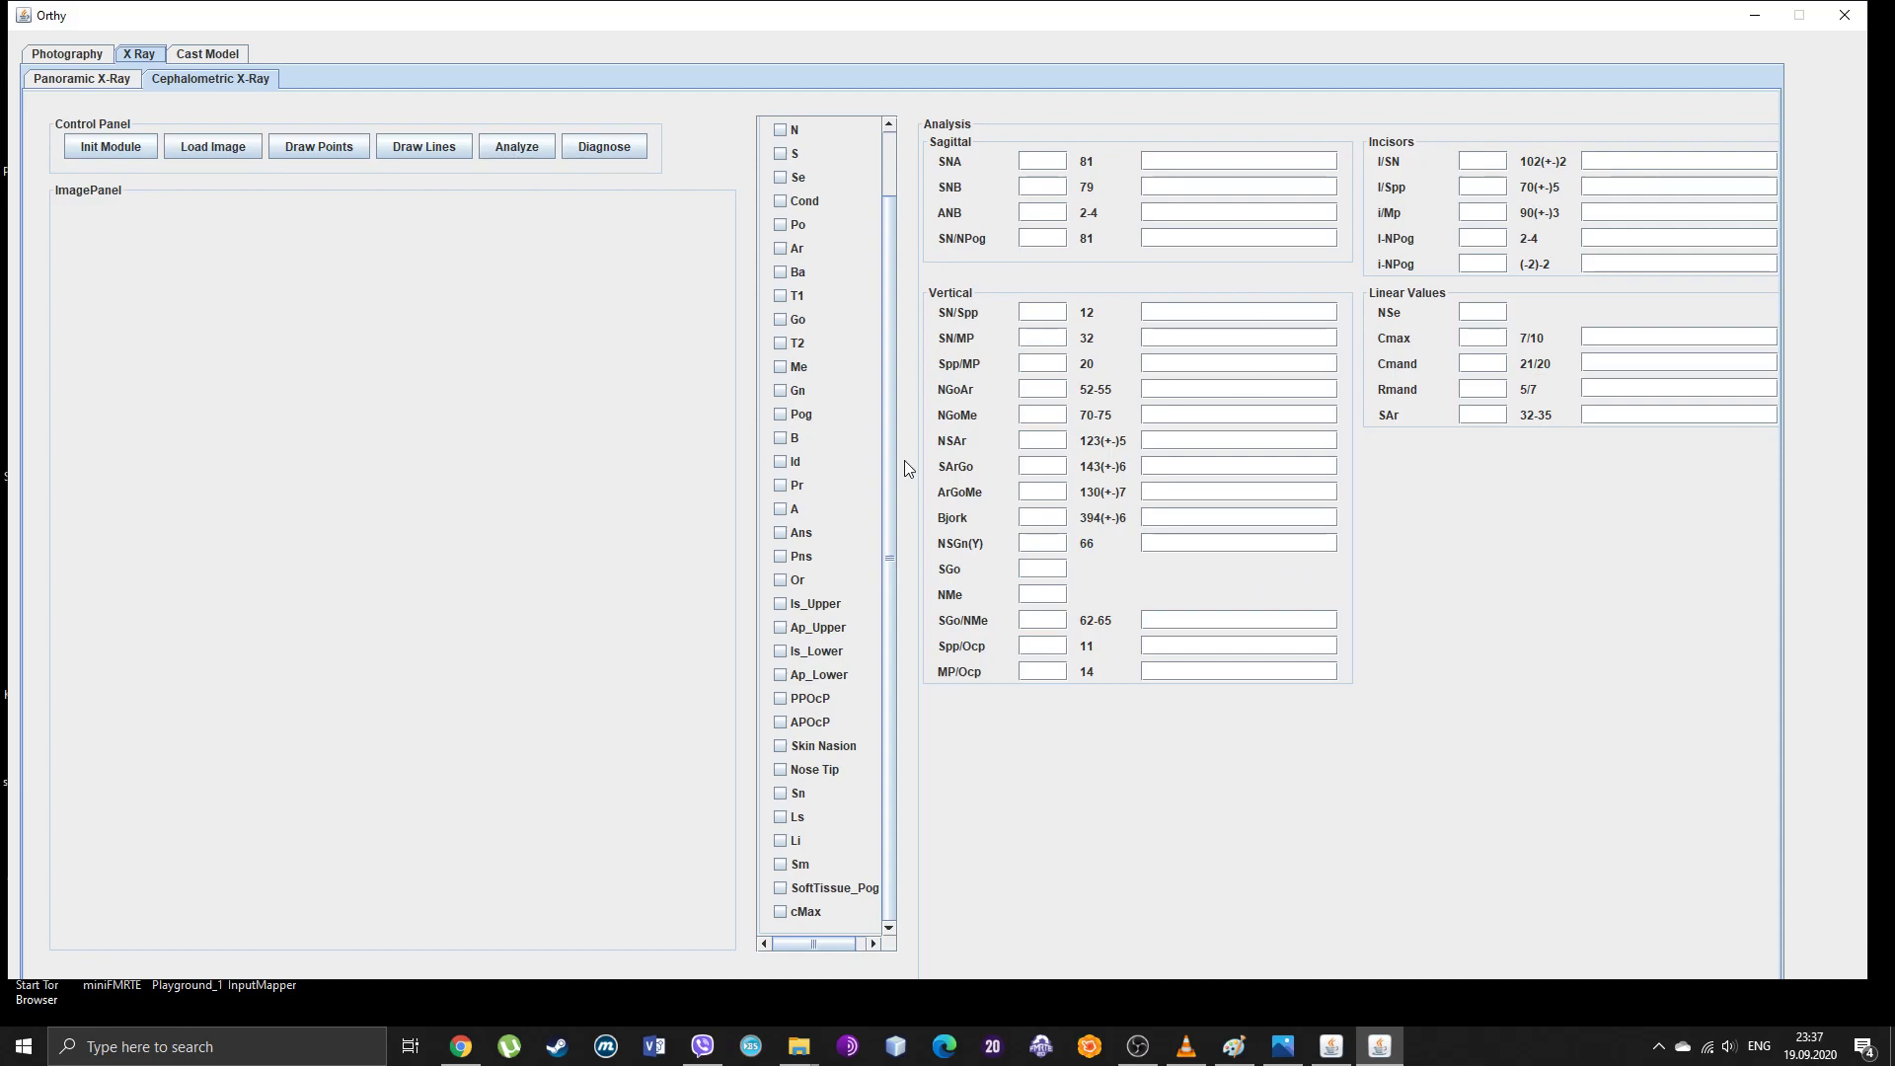
{"action": "left_click", "coordinate": [1846, 15]}
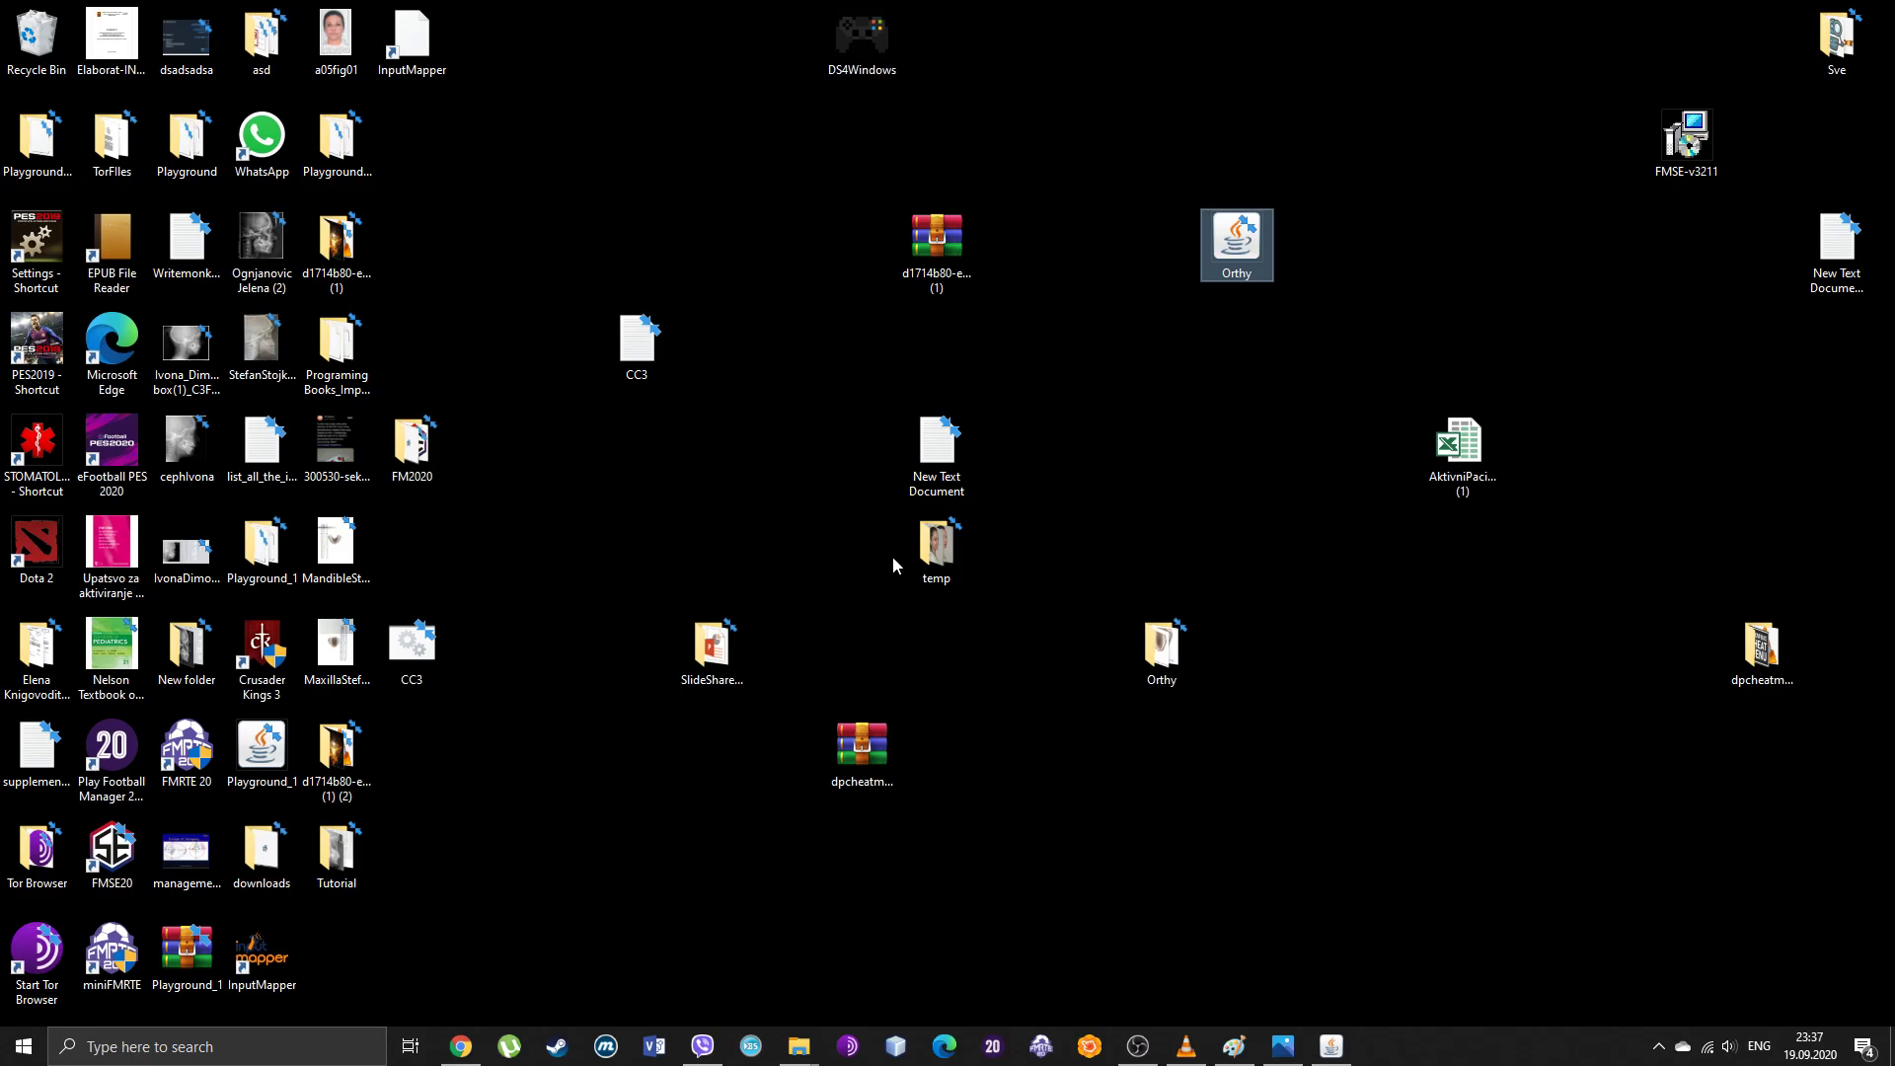
Step: Switch to Chrome, search for "winrar" in a new tab, and open the rarlab.com downloads page
{"action": "left_click", "coordinate": [461, 1047]}
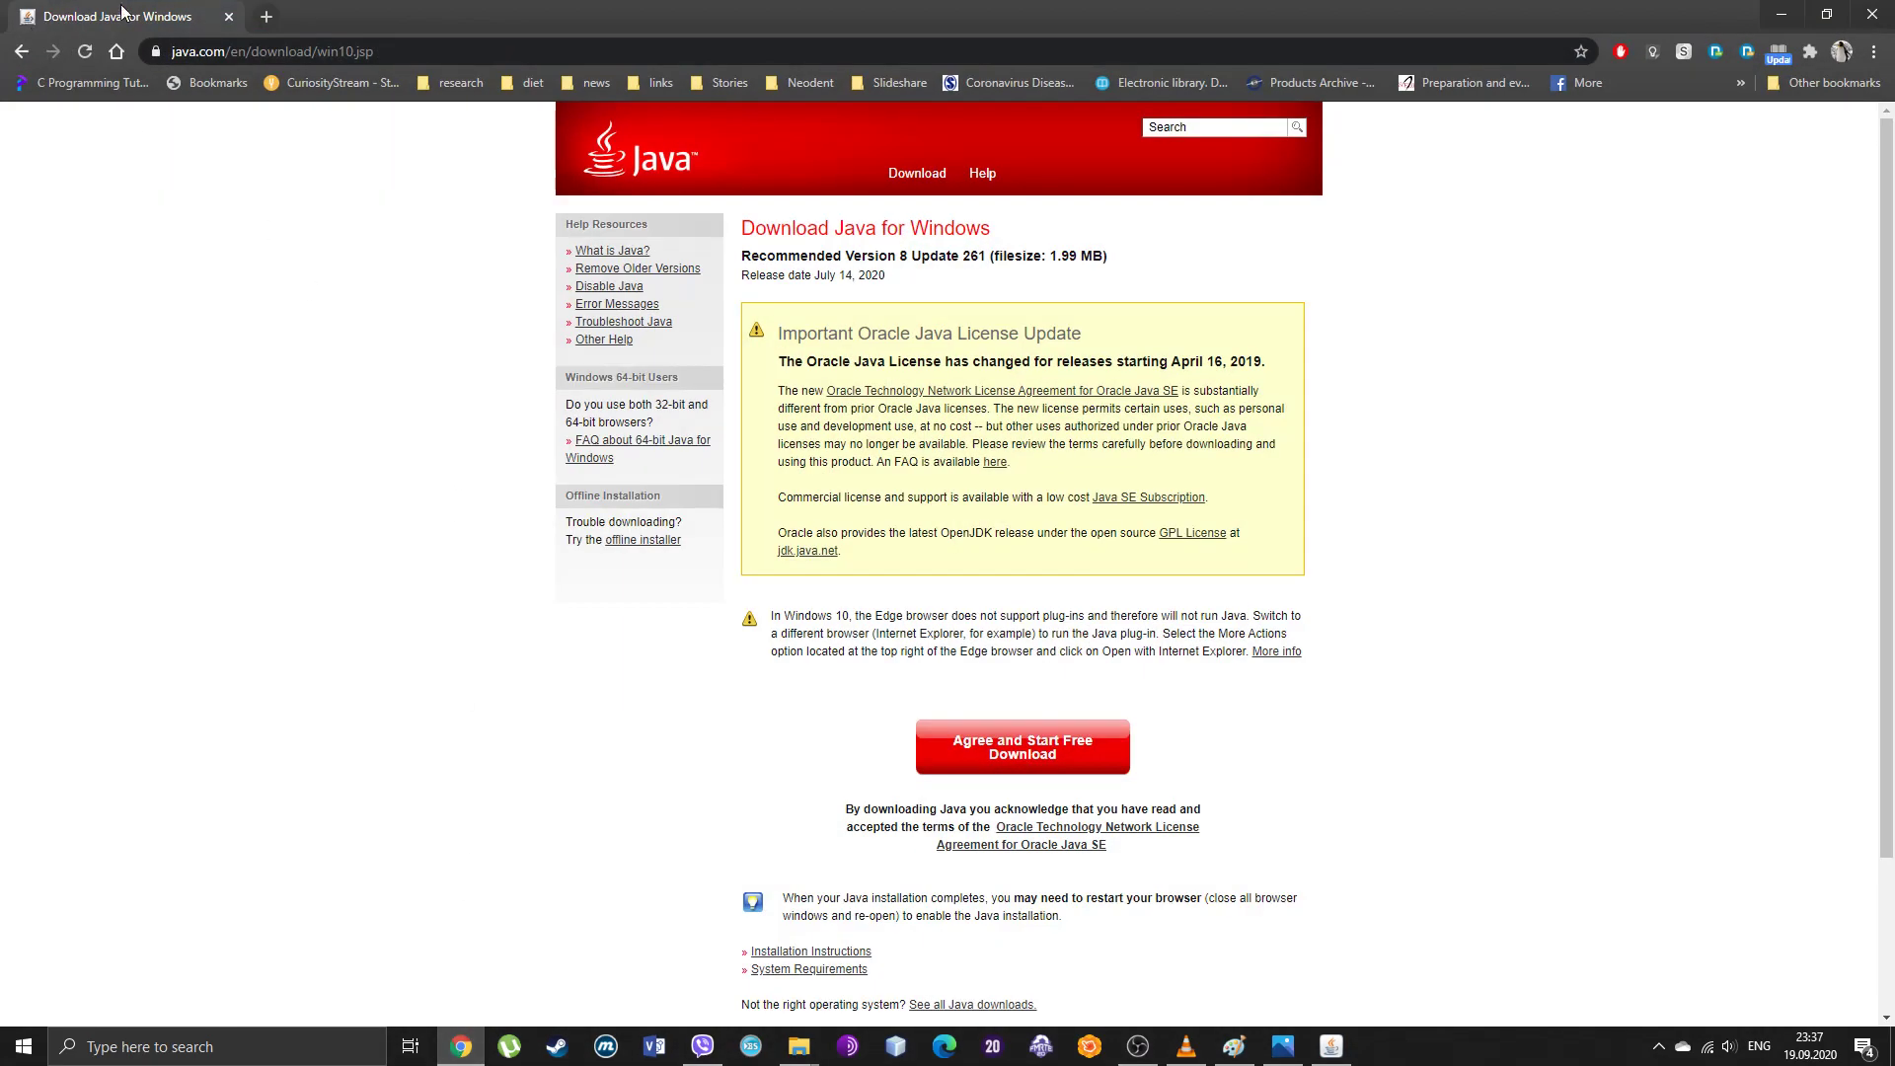
{"action": "left_click", "coordinate": [267, 17]}
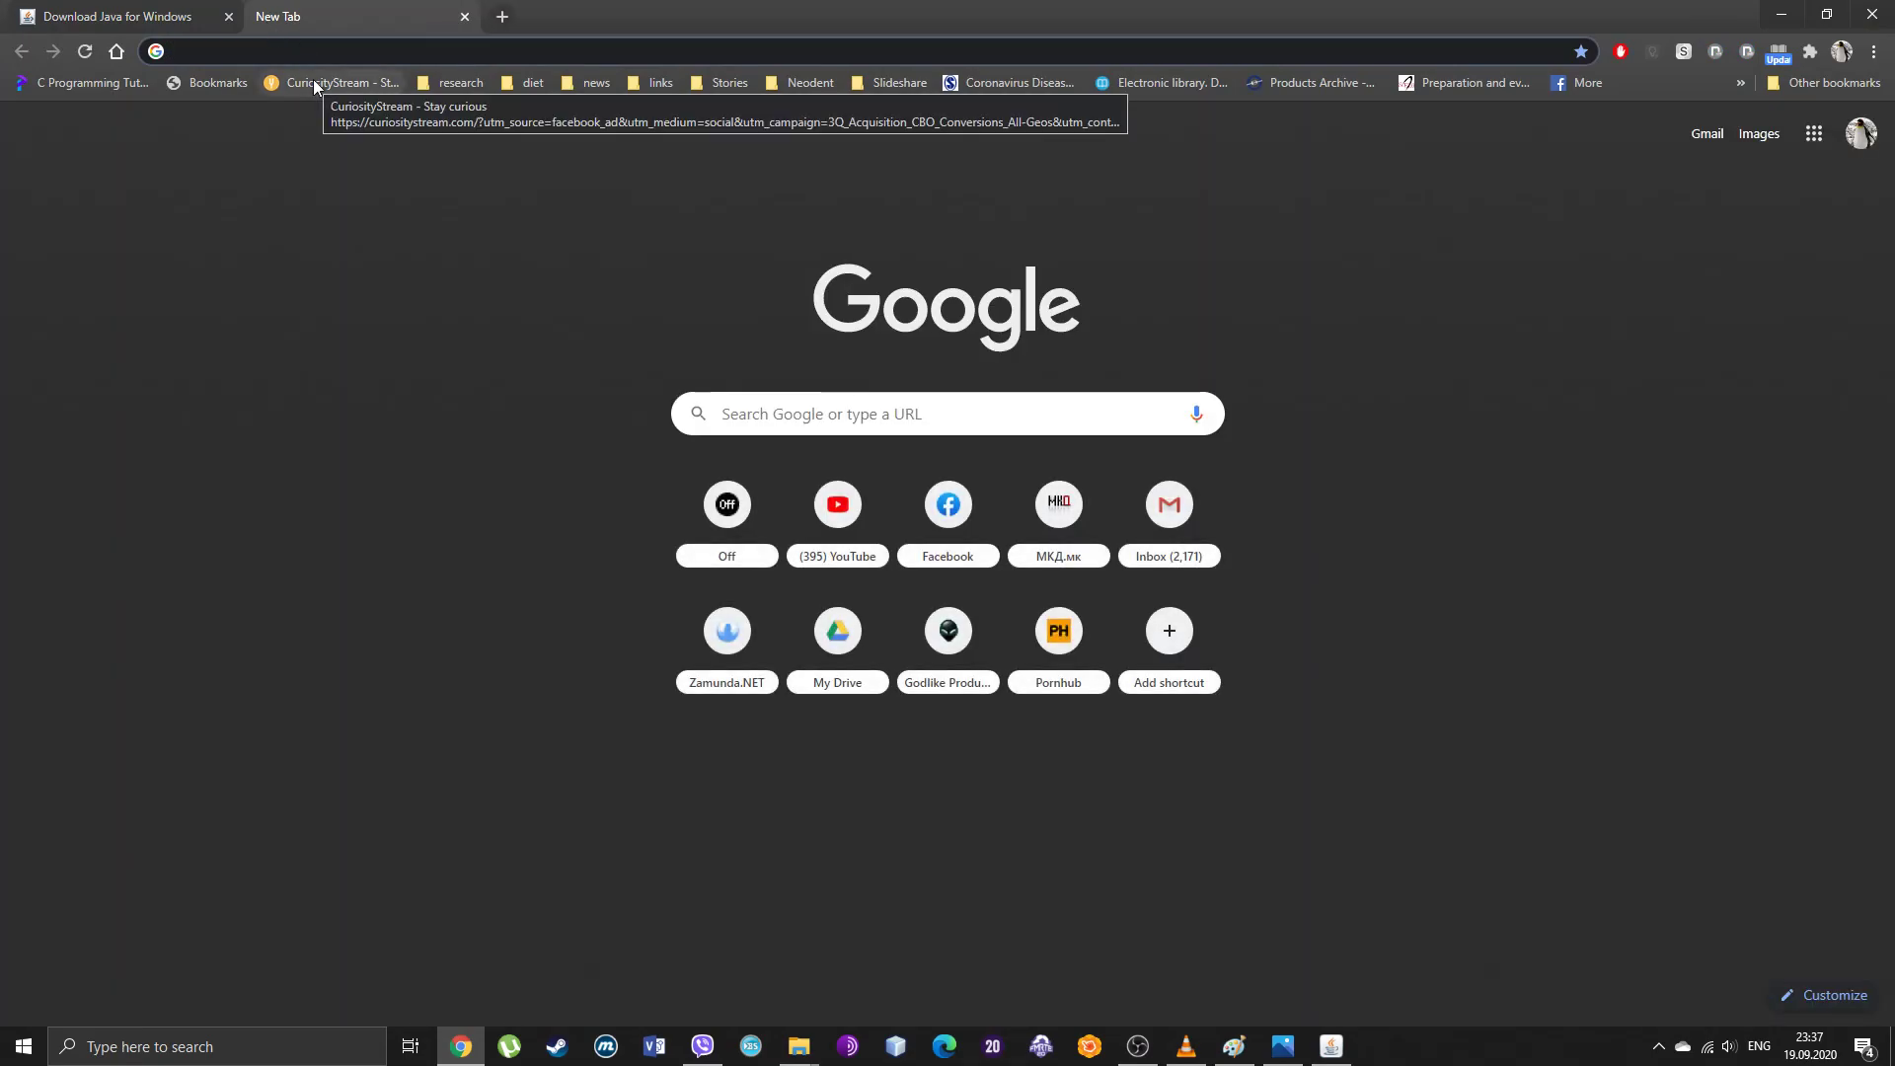
{"action": "type", "text": "win"}
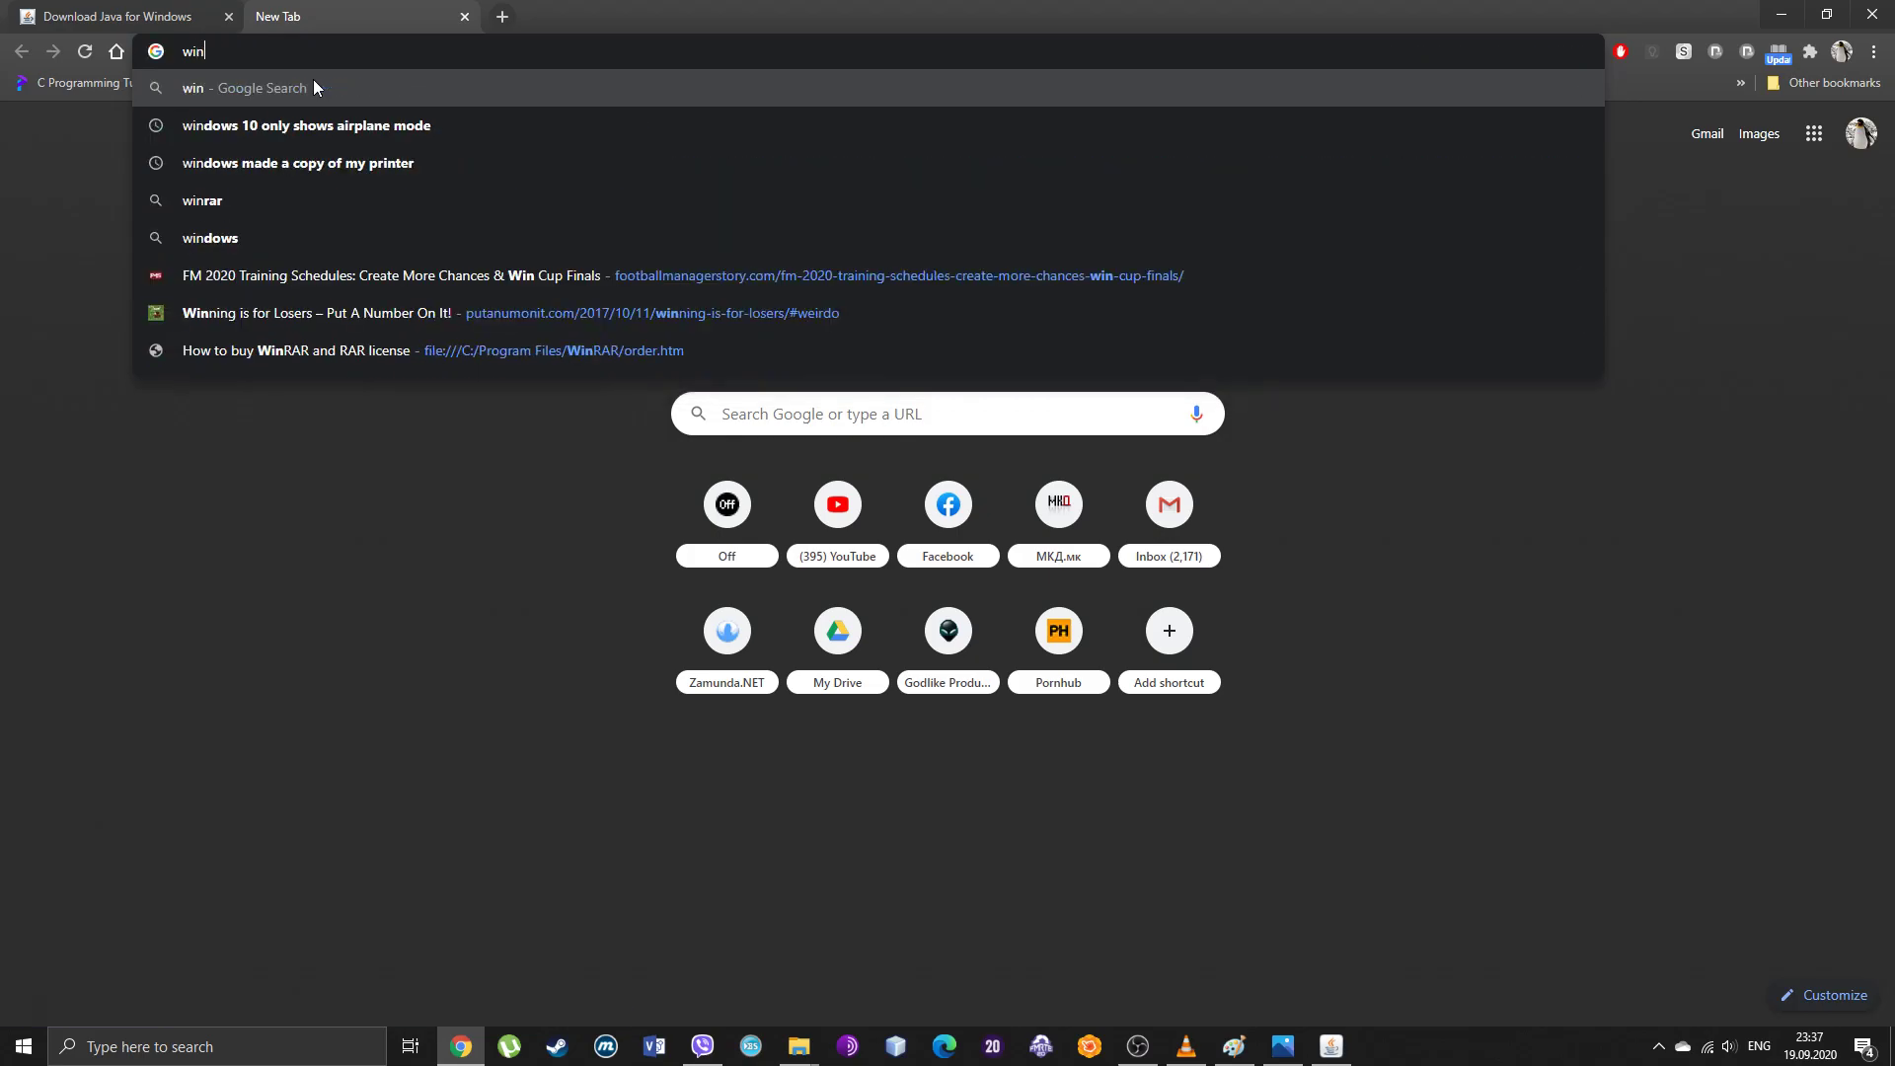
{"action": "type", "text": "ra"}
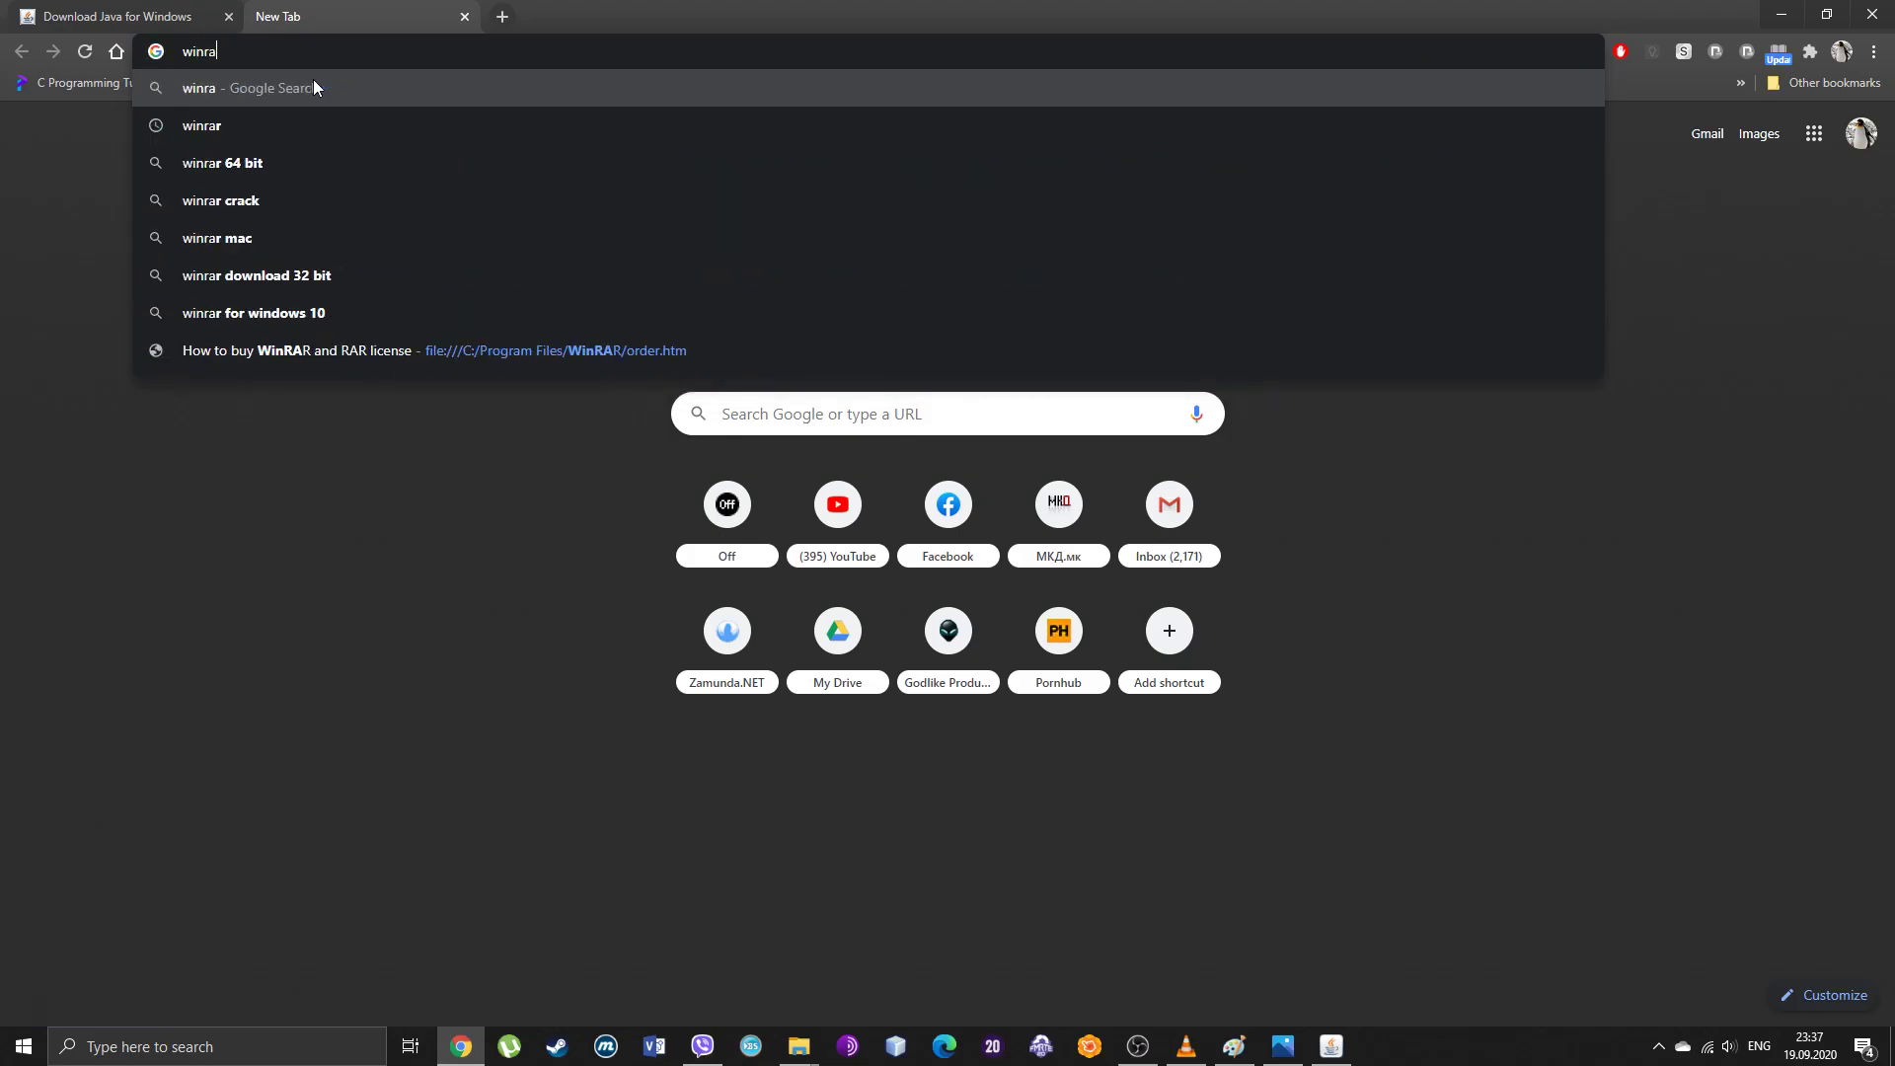
{"action": "type", "text": "r"}
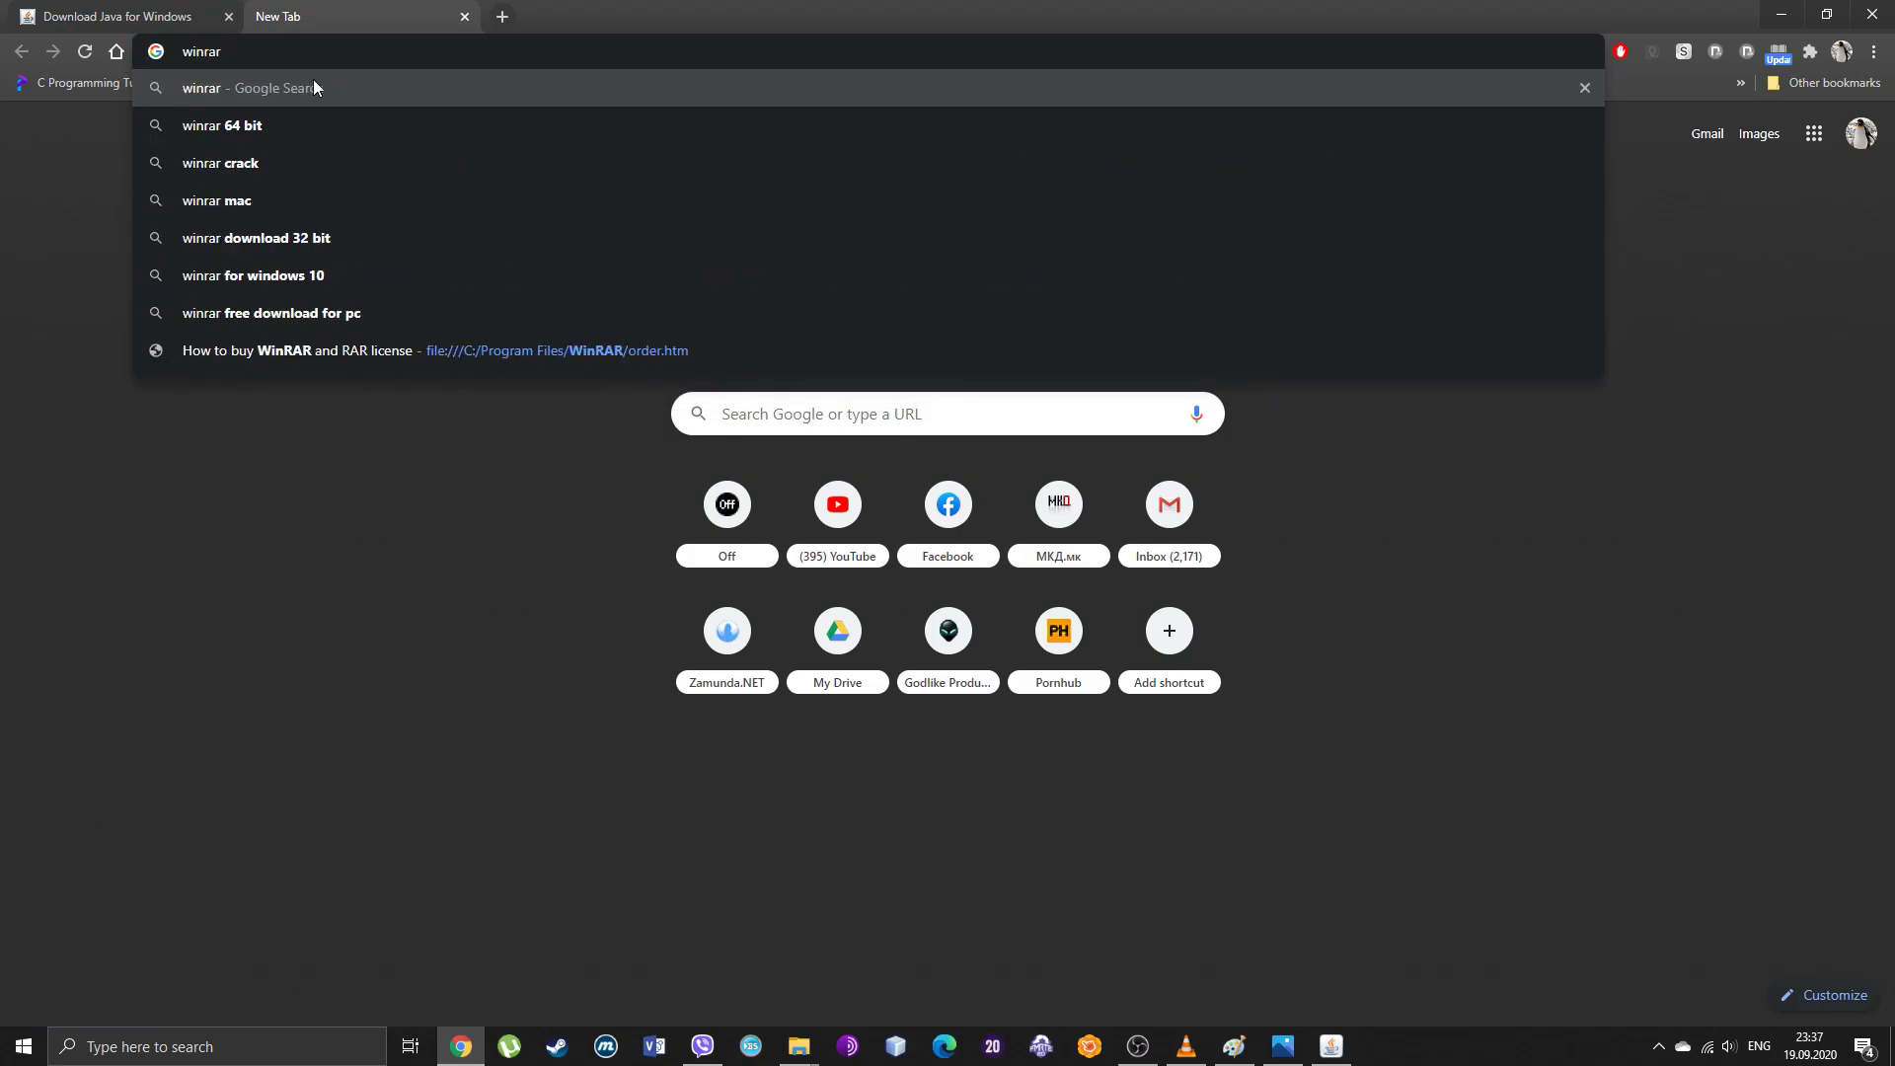
{"action": "key", "text": "Return"}
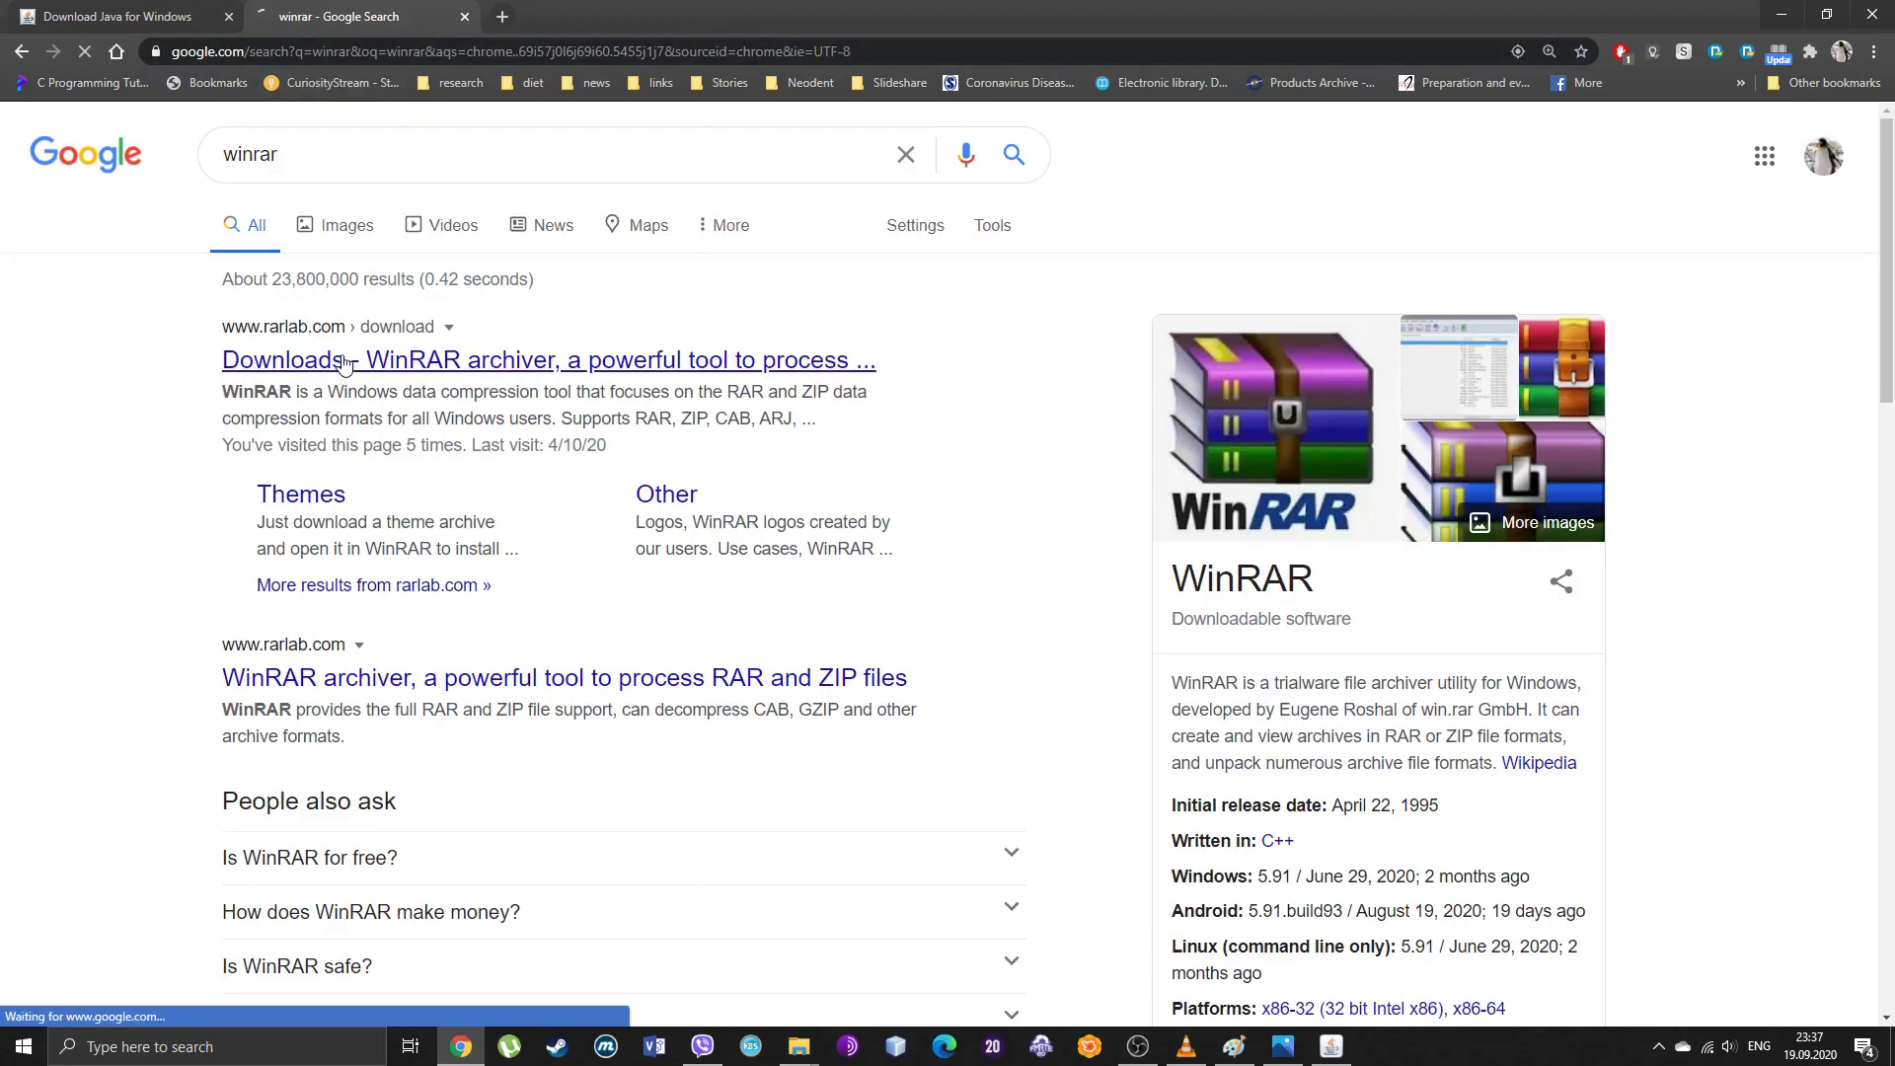
{"action": "left_click", "coordinate": [344, 367]}
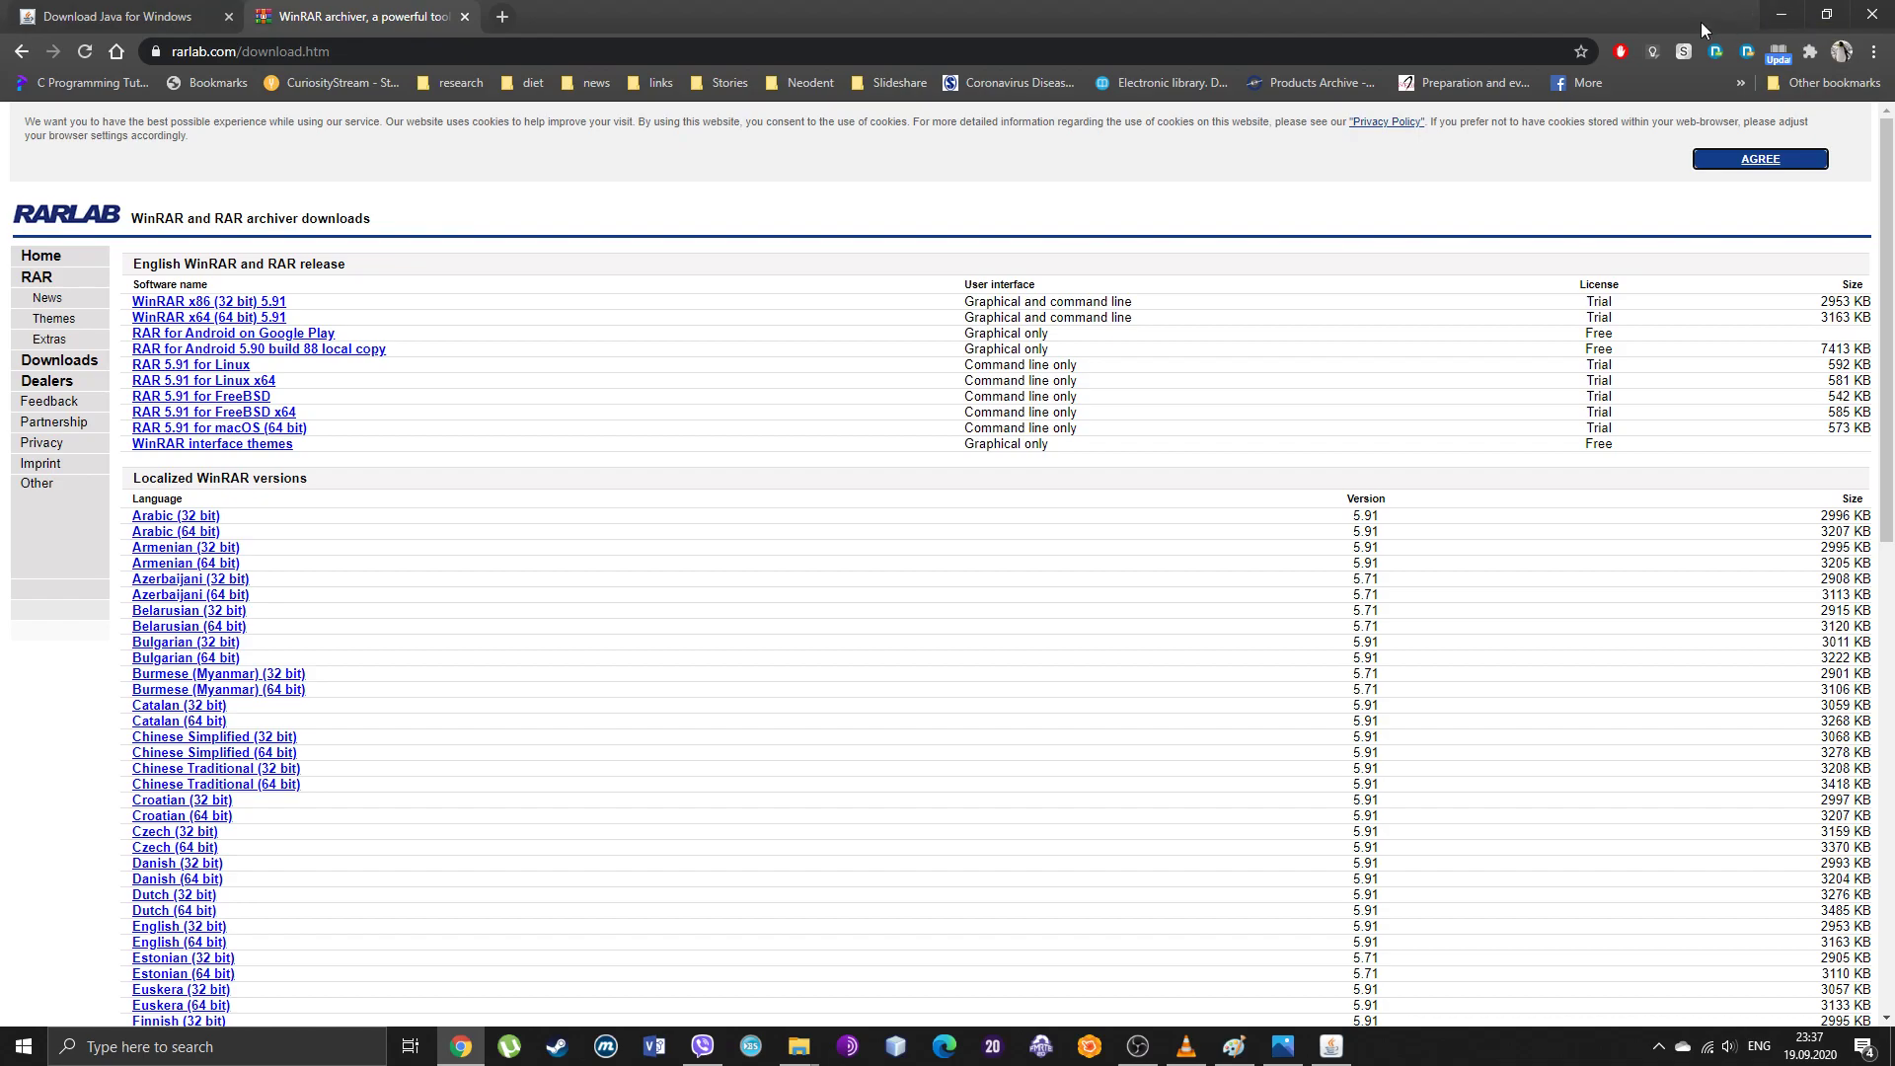
Step: Close Chrome and switch to the OBS window
{"action": "left_click", "coordinate": [1867, 9]}
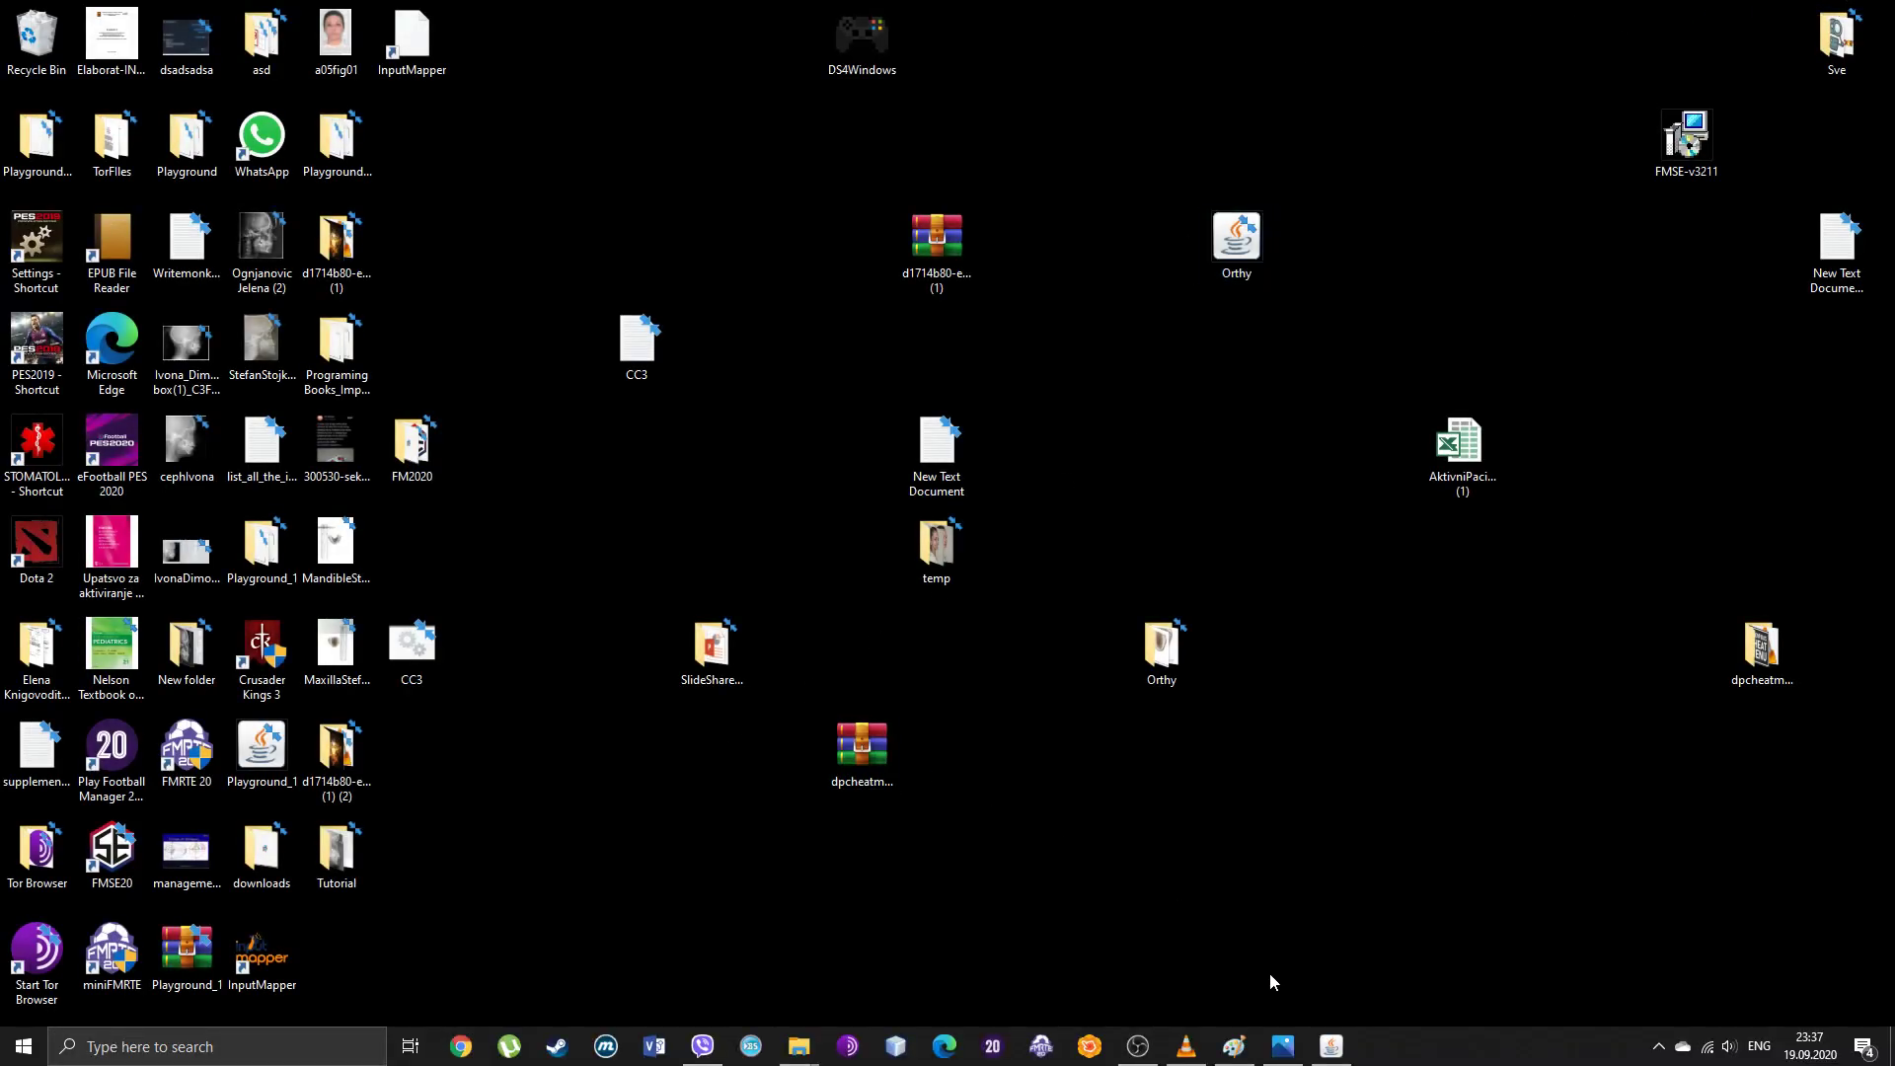
{"action": "left_click", "coordinate": [1136, 1052]}
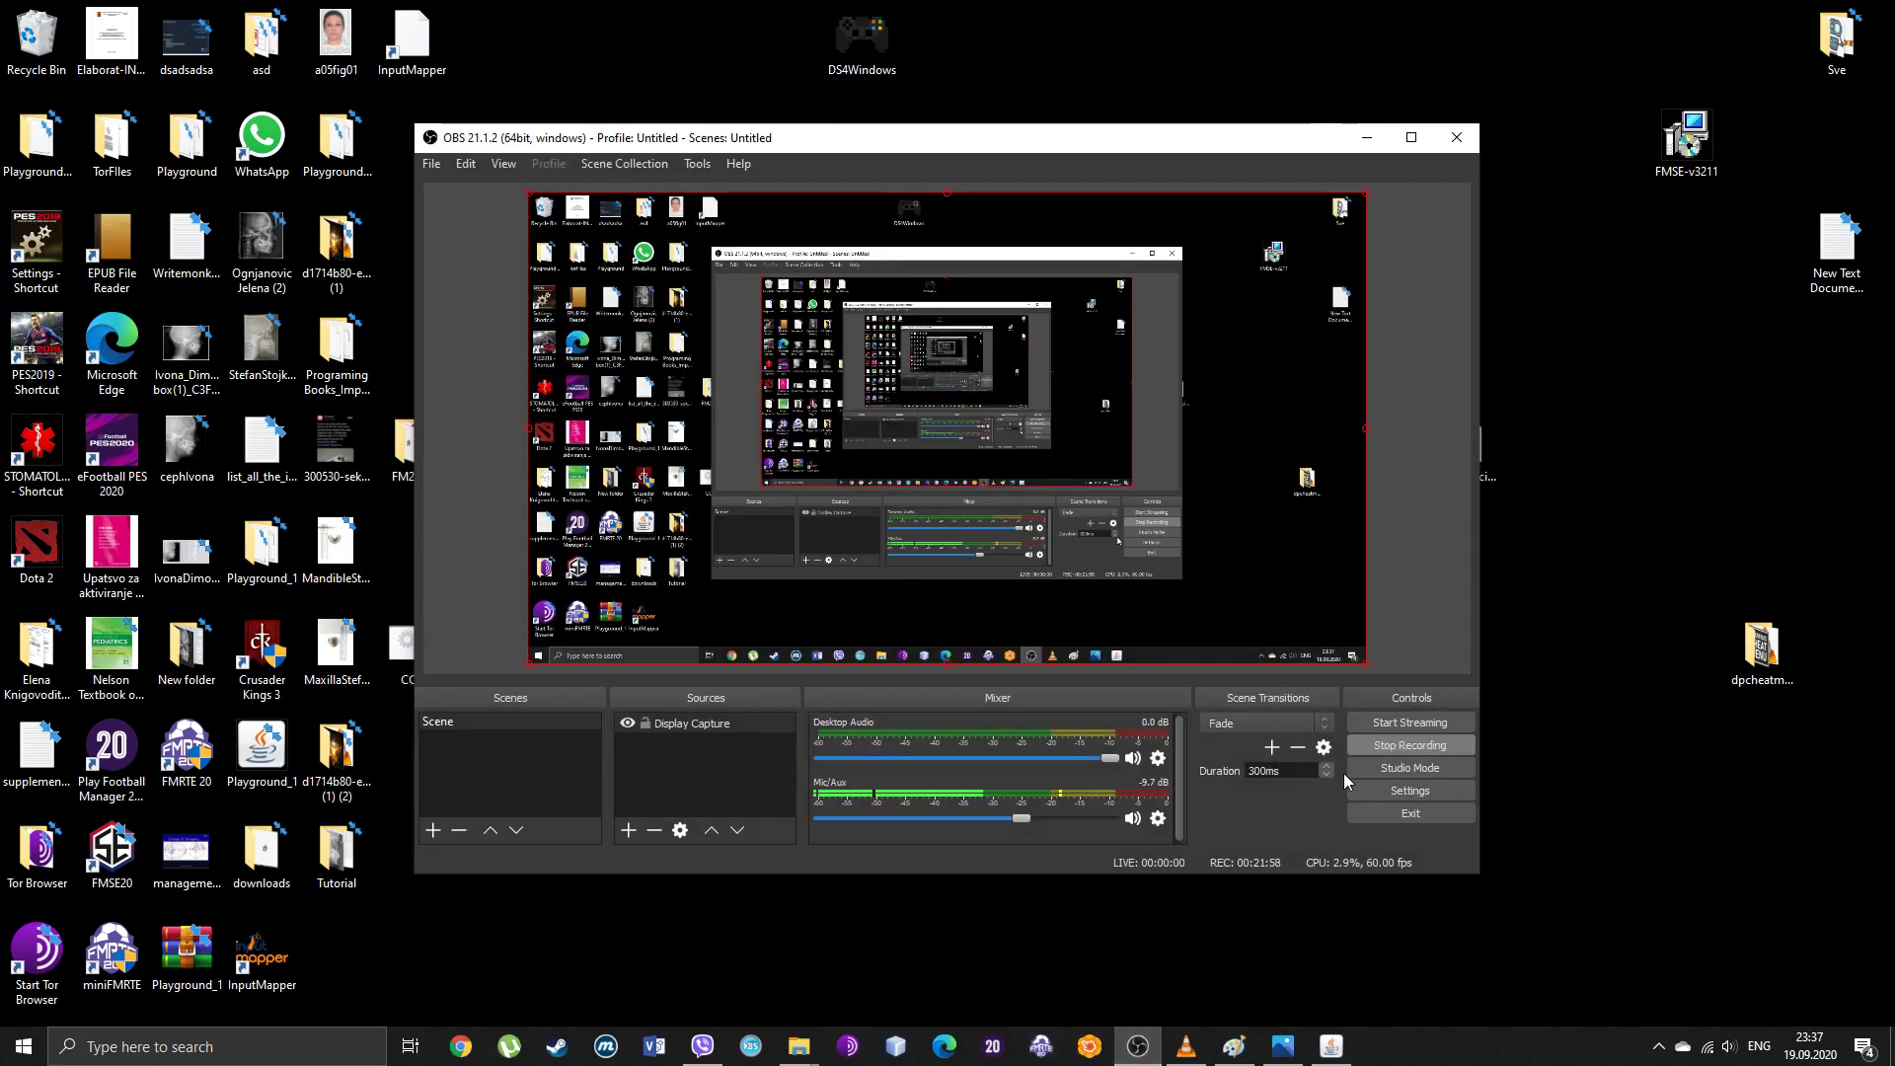